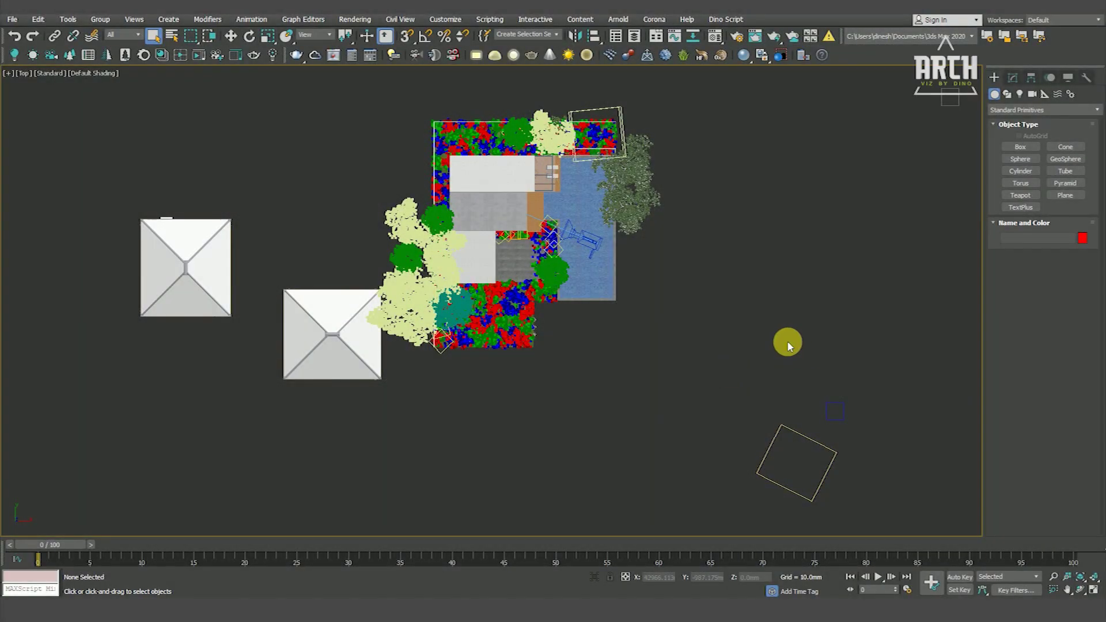
Zoom and pan the Top view, open the Material Editor, and enable snapping.
scroll(733, 339, up, 3)
click(715, 36)
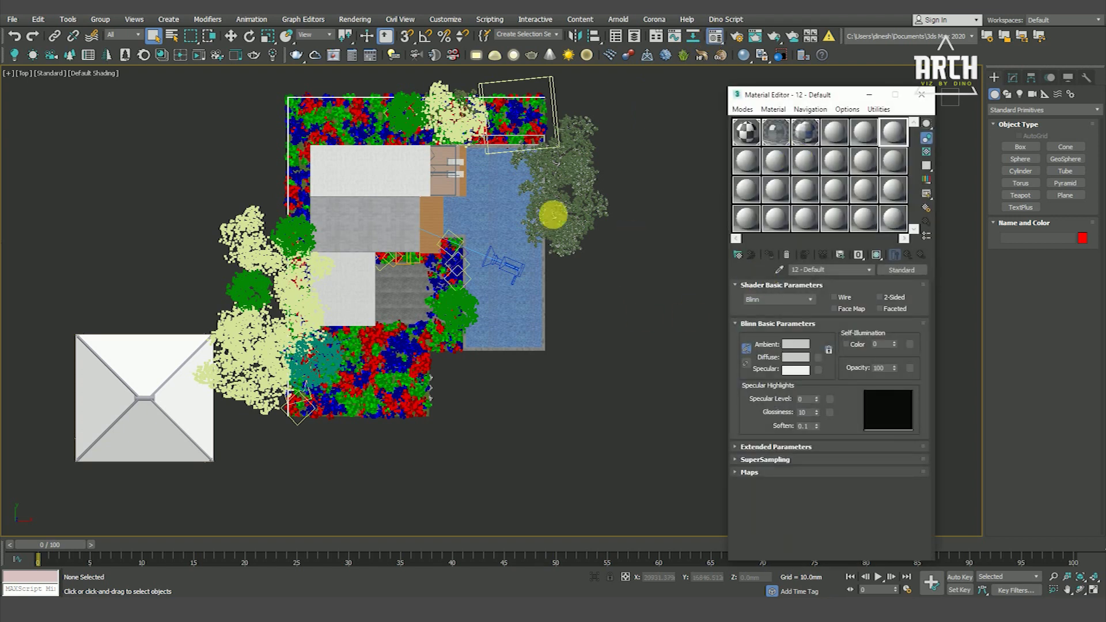
middle_drag(502, 253, 506, 300)
click(406, 36)
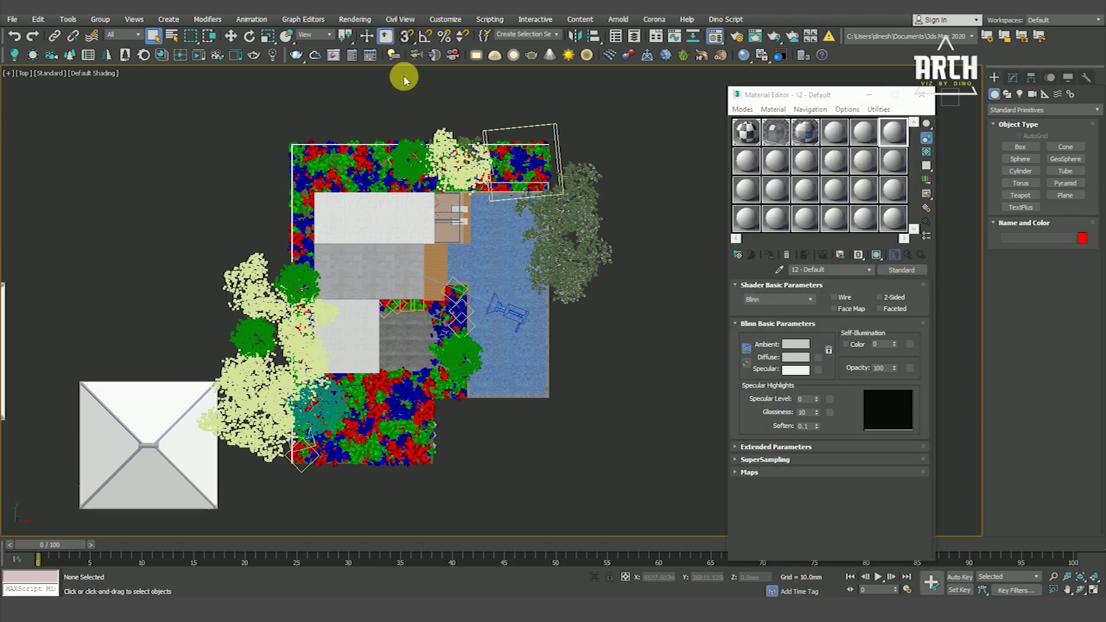
Open Environment and Effects beside the Material Editor and pick an unused material slot.
click(363, 19)
click(382, 166)
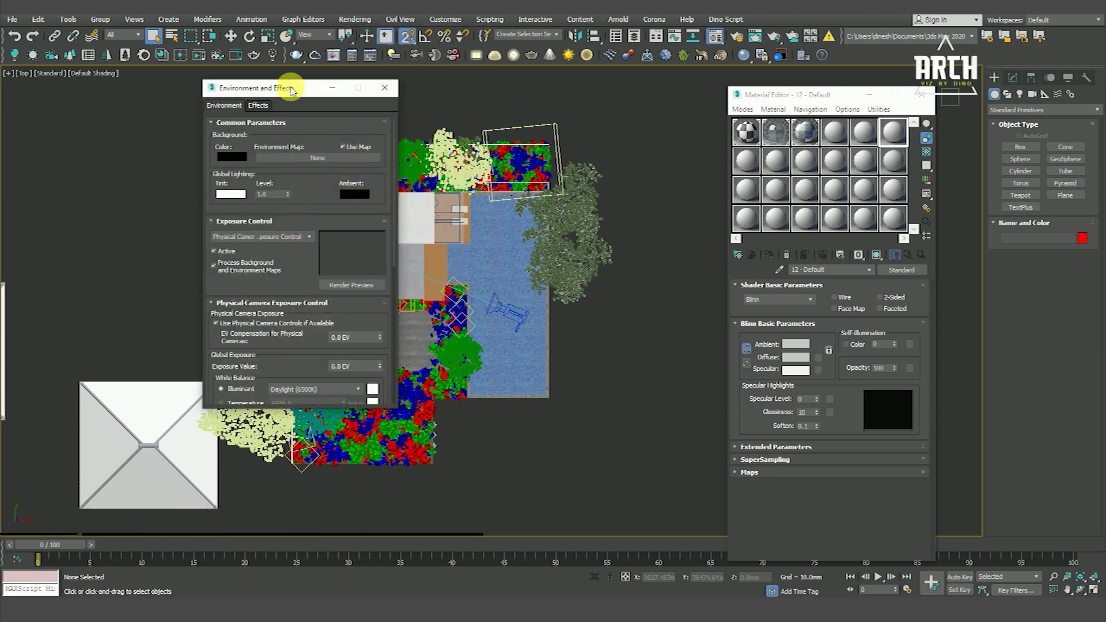
drag(291, 91, 210, 97)
click(897, 133)
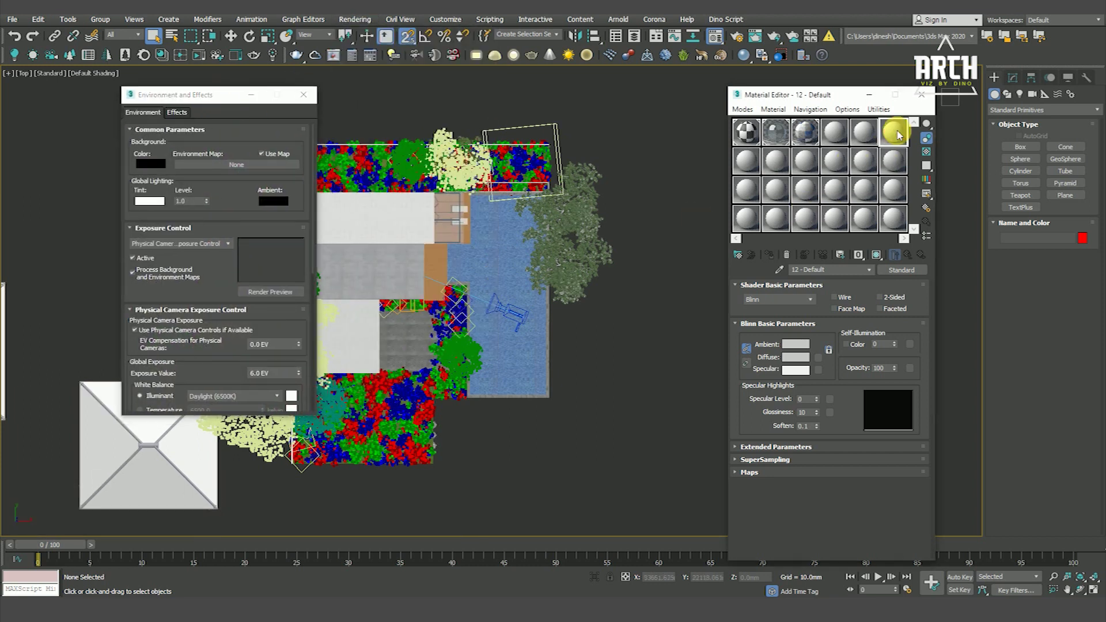
Make the slot a CoronaMtl with a CoronaColorCorrect map on Diffuse.
click(901, 270)
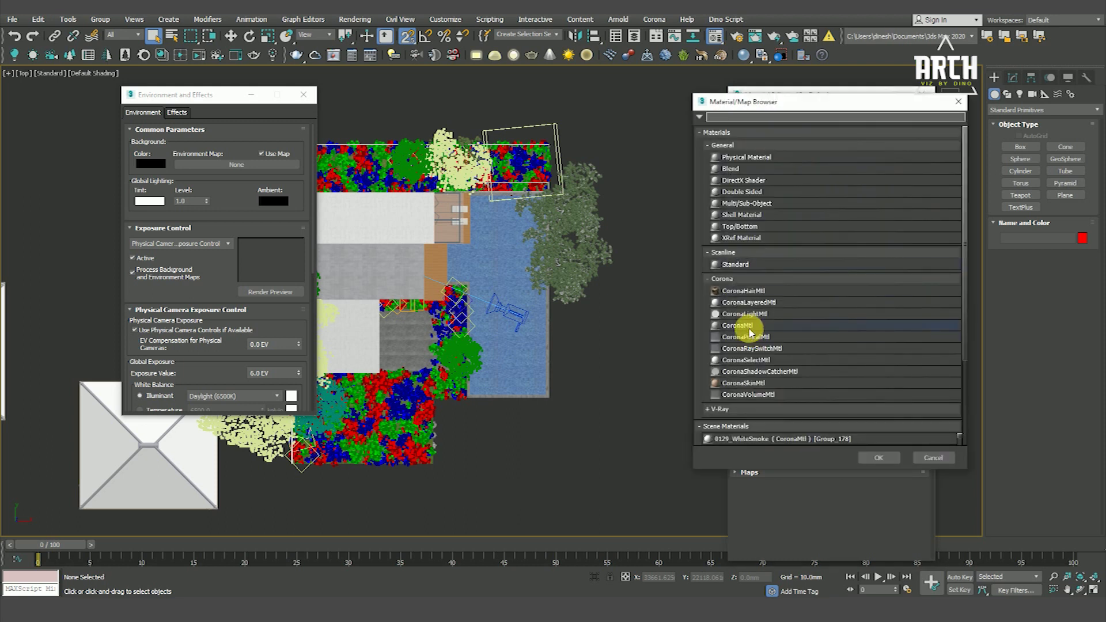
click(871, 455)
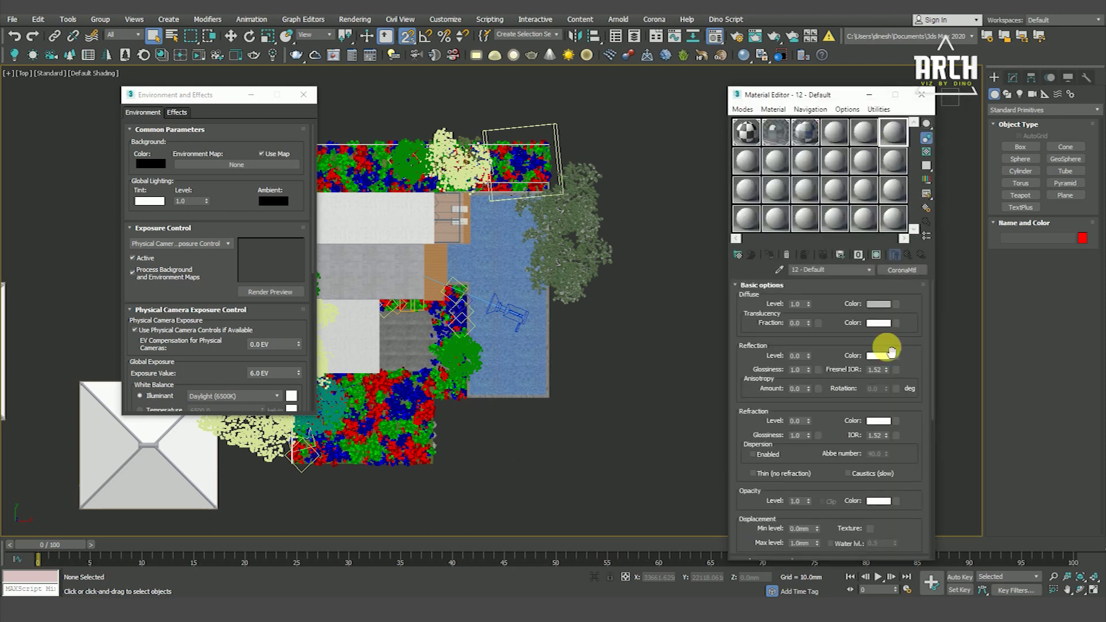
click(895, 304)
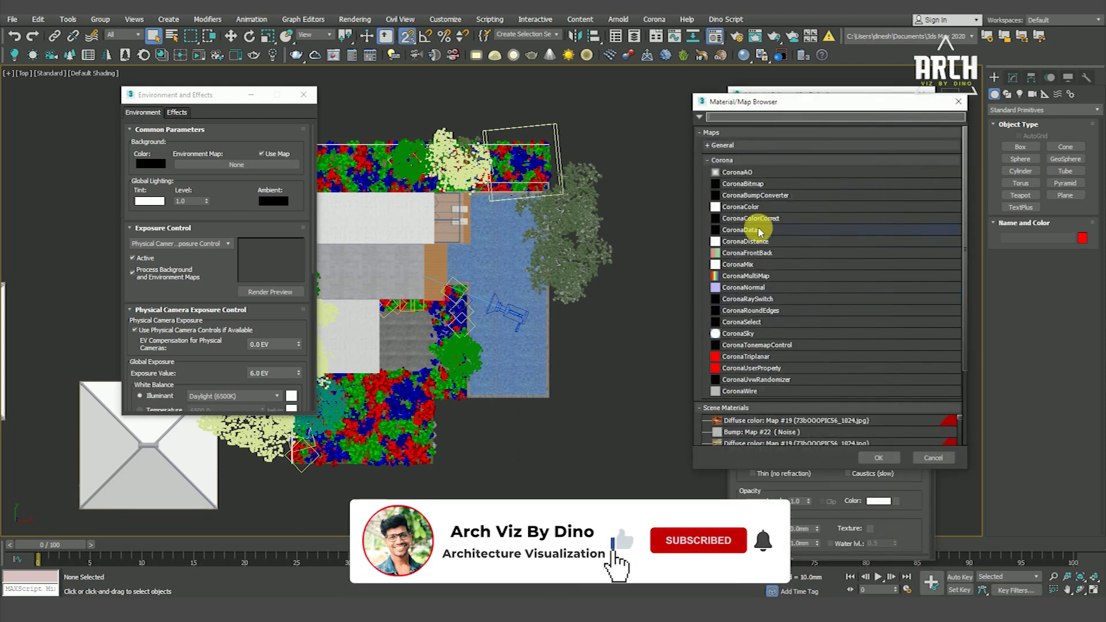
click(752, 218)
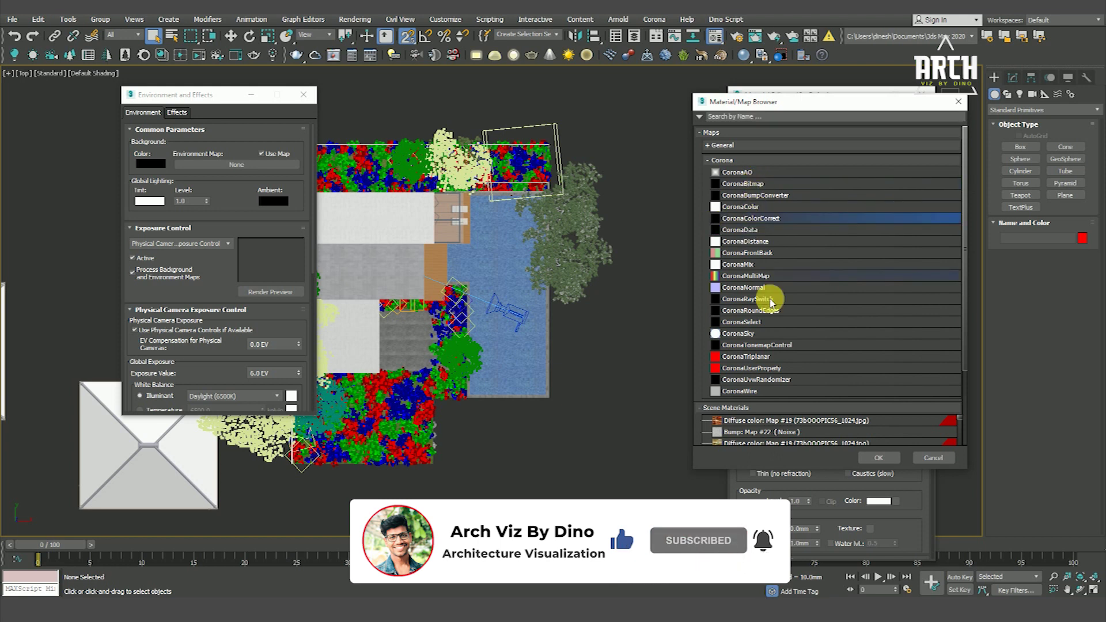
click(878, 458)
Set a CoronaBitmap as the color-correct map's Input.
click(839, 300)
click(722, 184)
click(875, 454)
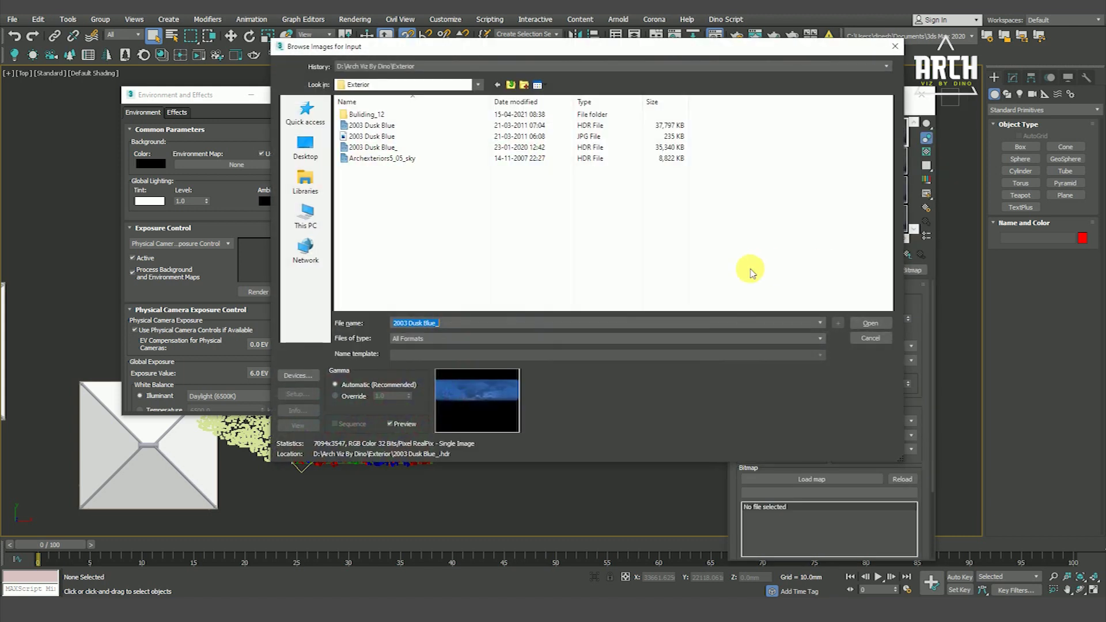
Load '2003 Dusk Blue_.hdr' into the Corona bitmap and accept the HDRI load settings.
click(396, 160)
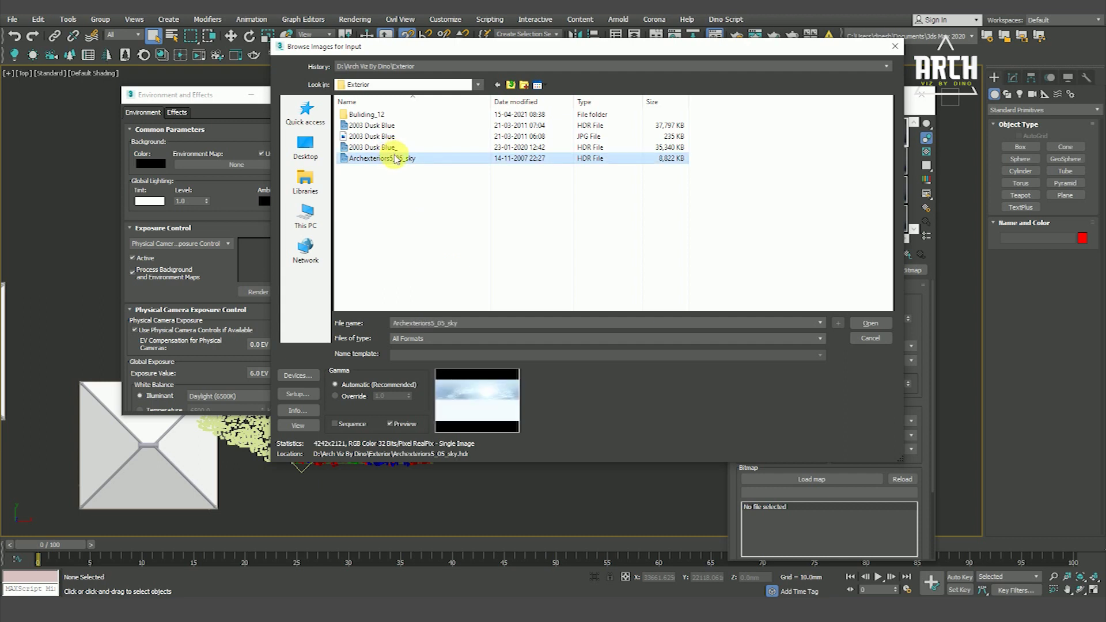
click(381, 147)
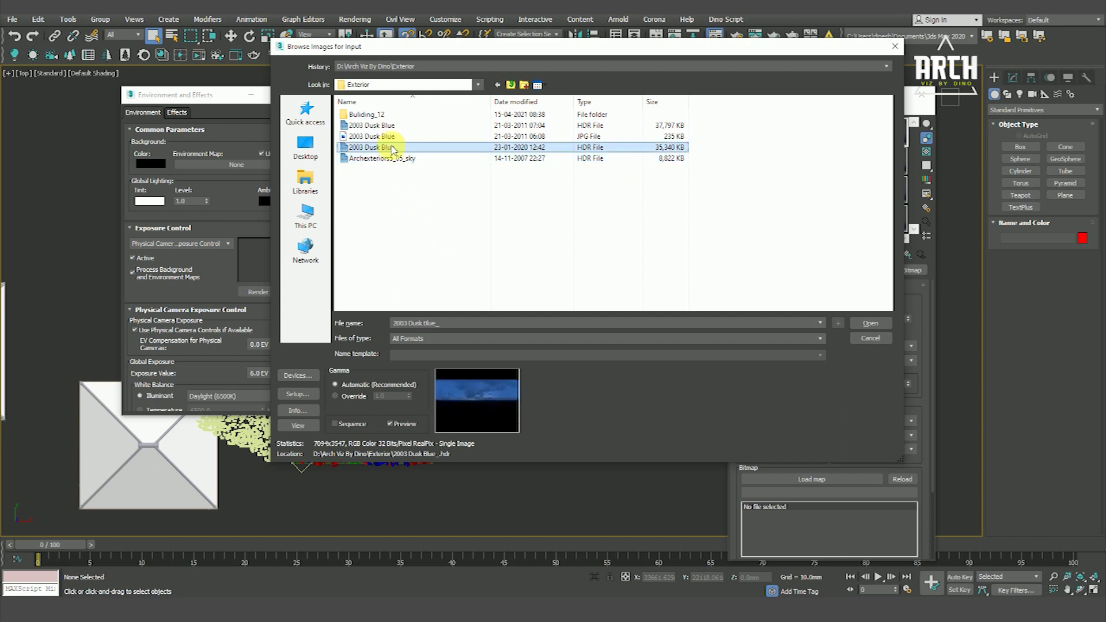
click(869, 323)
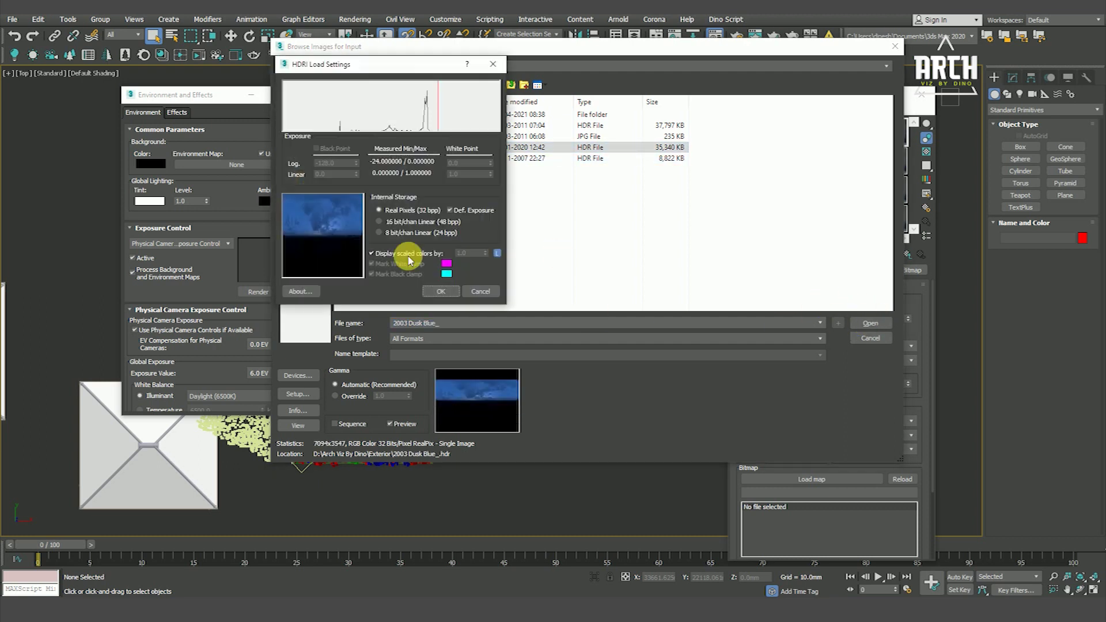
click(450, 292)
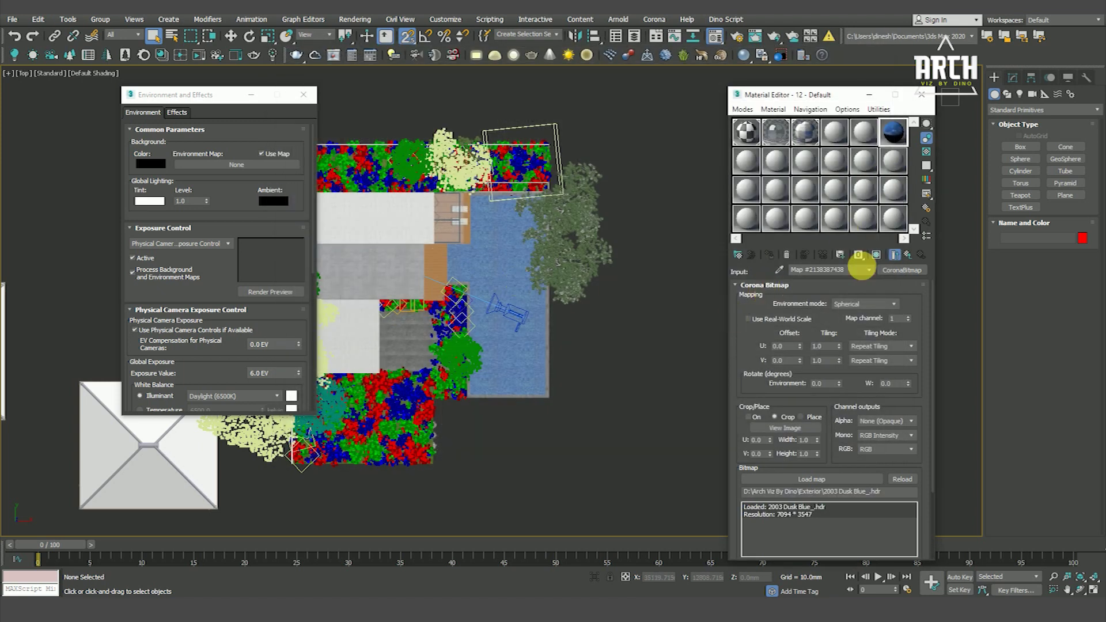
Rename the color-correct map 'Night HDRI' and instance it as the Environment Map.
click(907, 254)
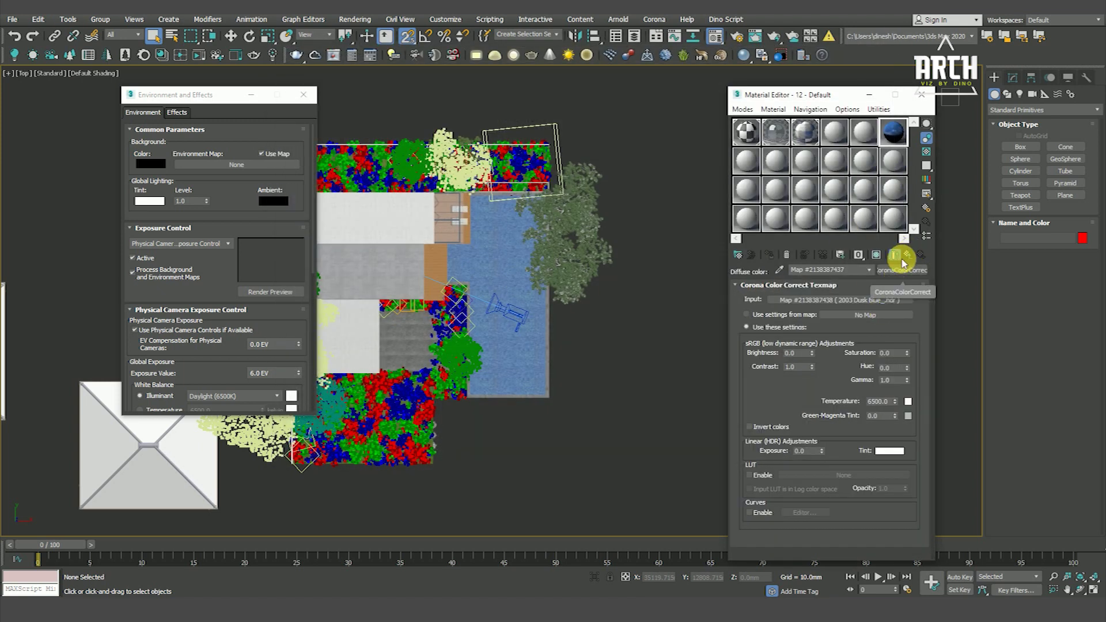
click(838, 271)
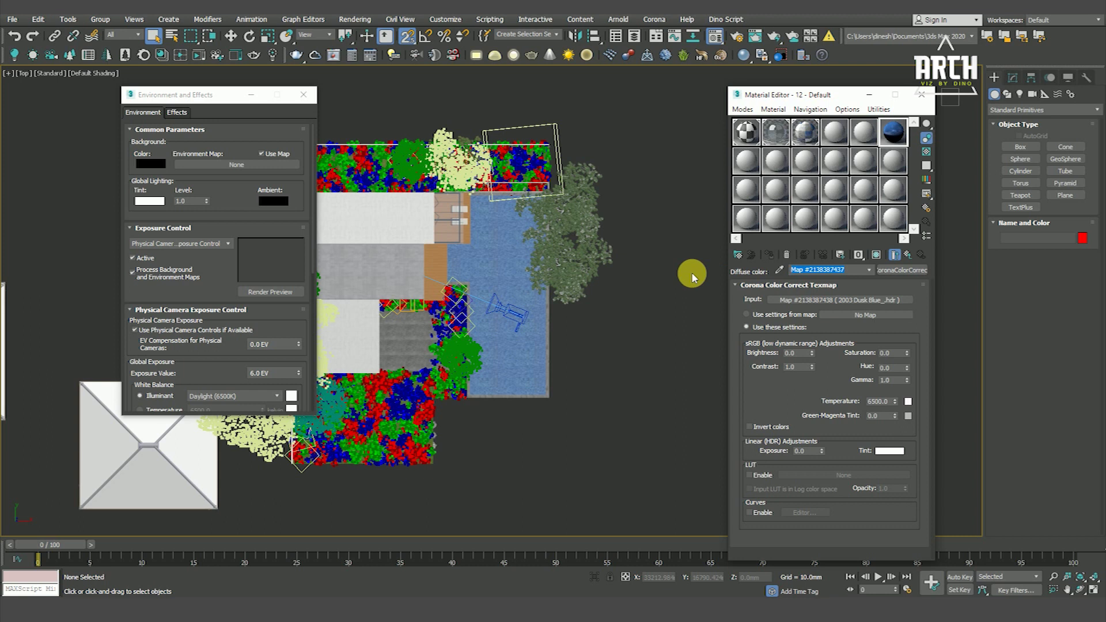
text(Night HDRI)
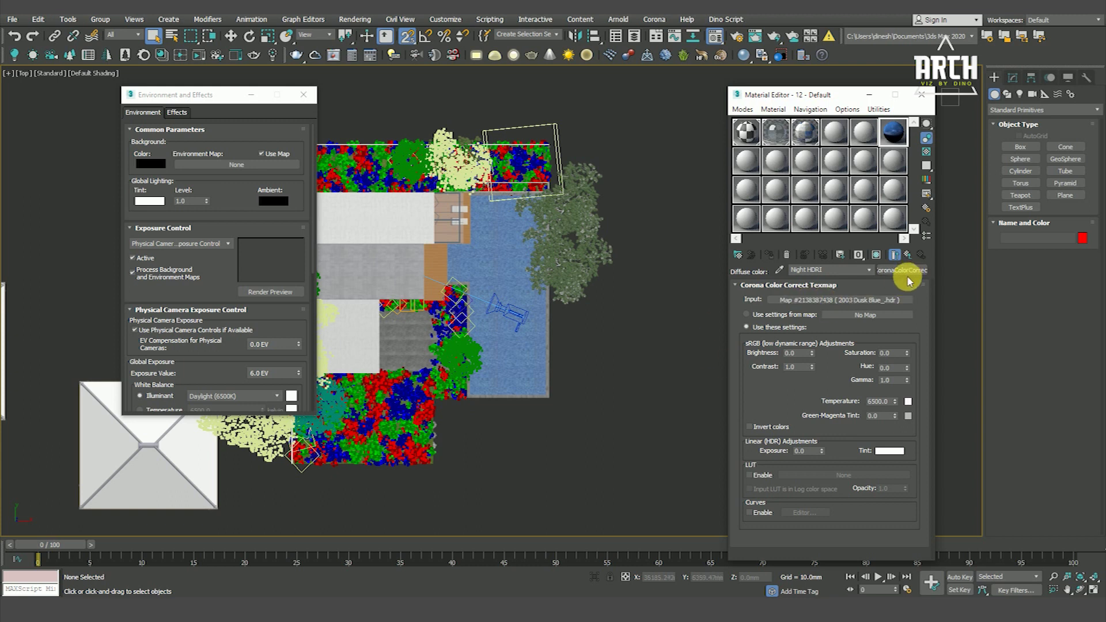
drag(916, 280, 252, 164)
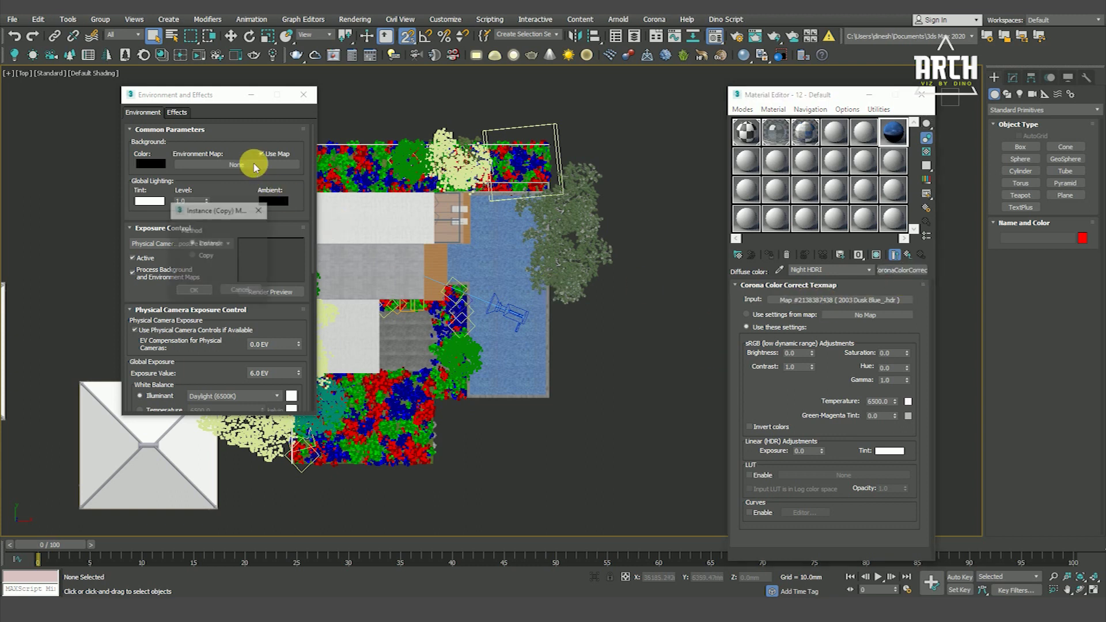
click(194, 290)
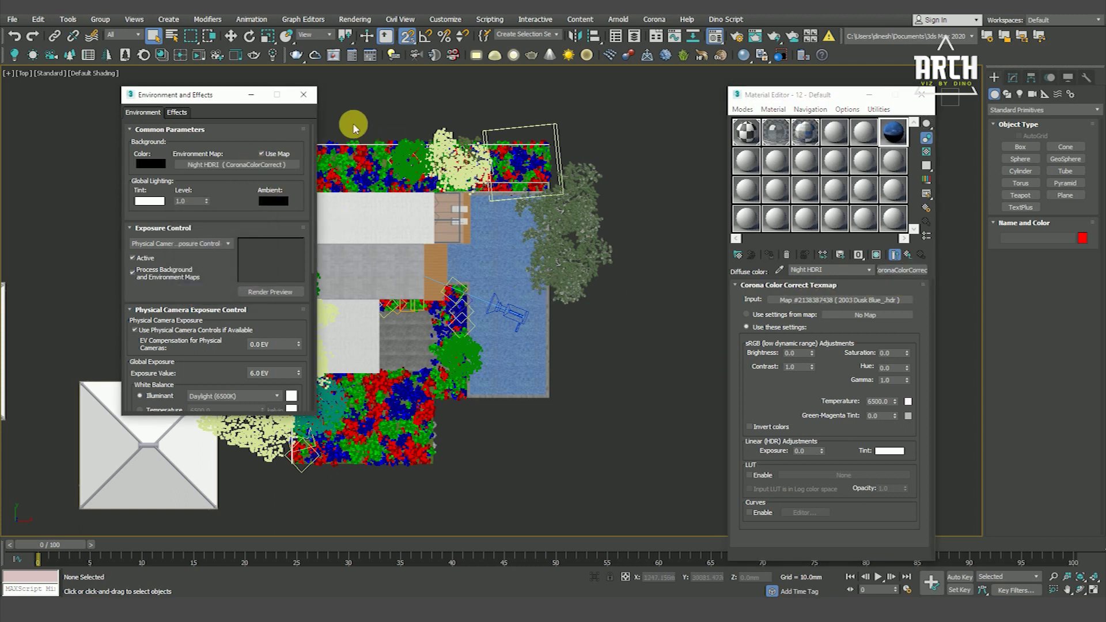
Set Exposure Control to none and close Environment and Effects.
click(178, 245)
click(164, 254)
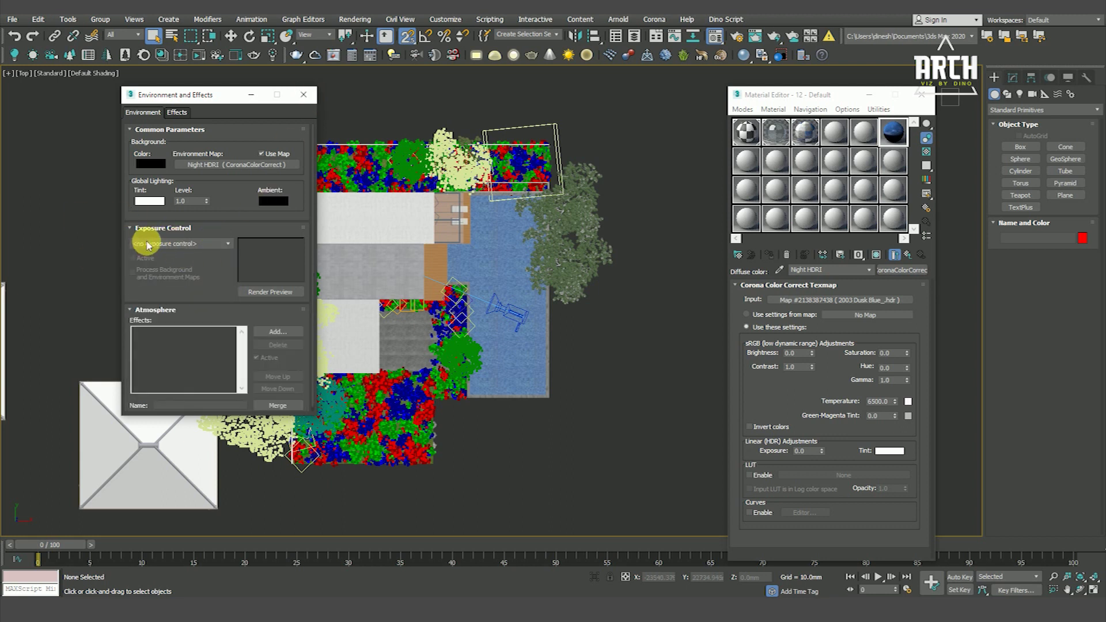
click(304, 101)
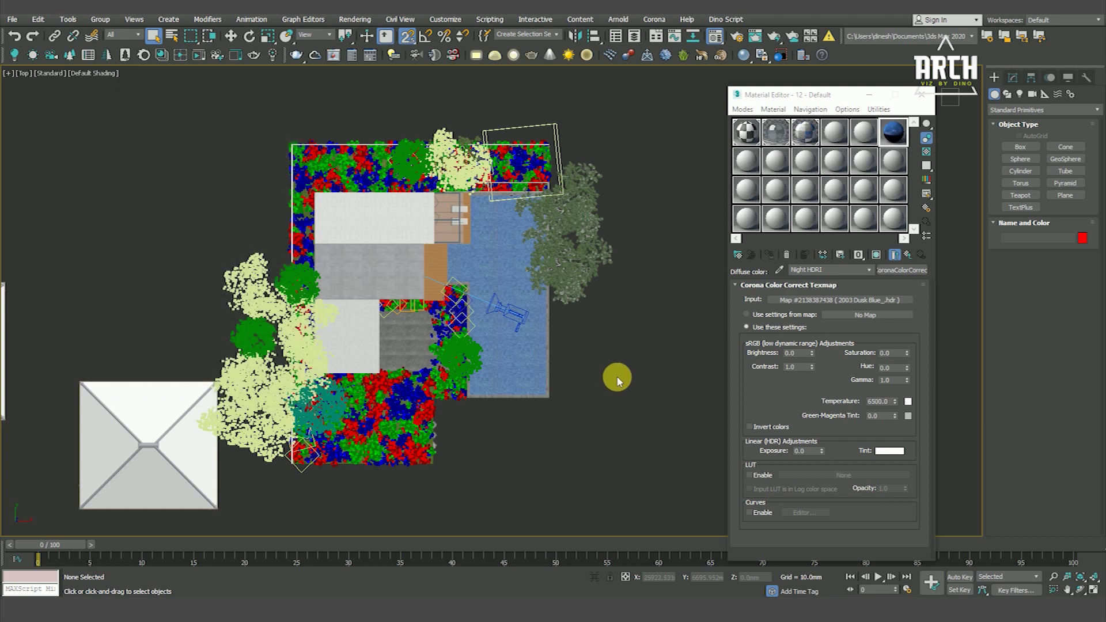
Show PhysCamera001 in the left viewport with safe frame and wireframe shading.
scroll(614, 362, down, 3)
key(alt+w)
click(451, 119)
key(c)
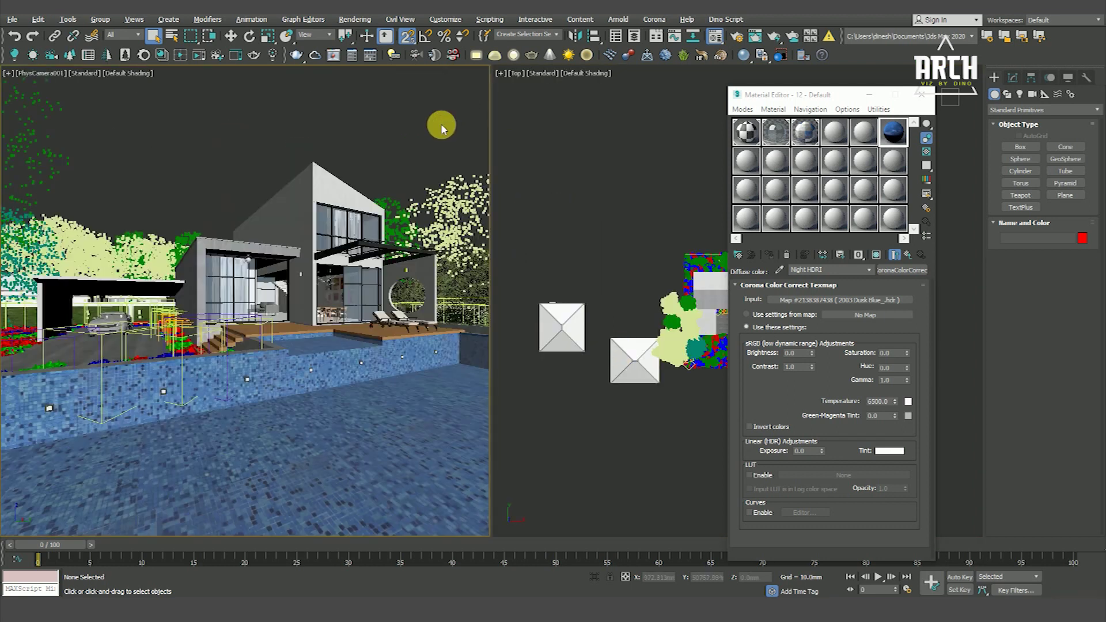
key(shift+f)
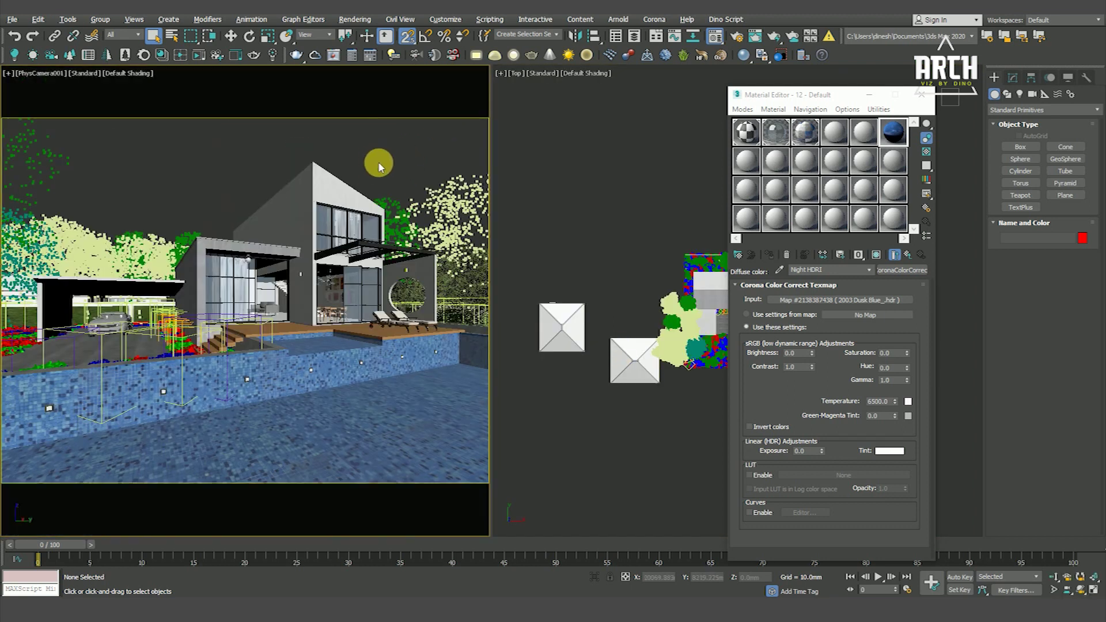
key(F3)
Open Render Setup and lock View to Render to PhysCamera001.
click(354, 20)
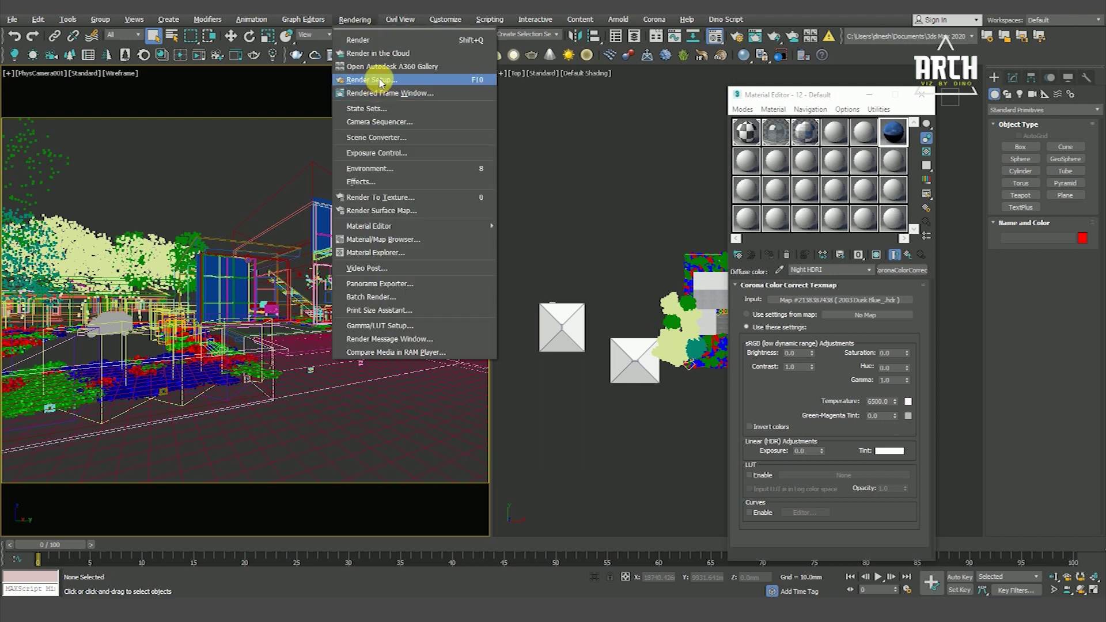
click(383, 81)
drag(795, 117, 561, 65)
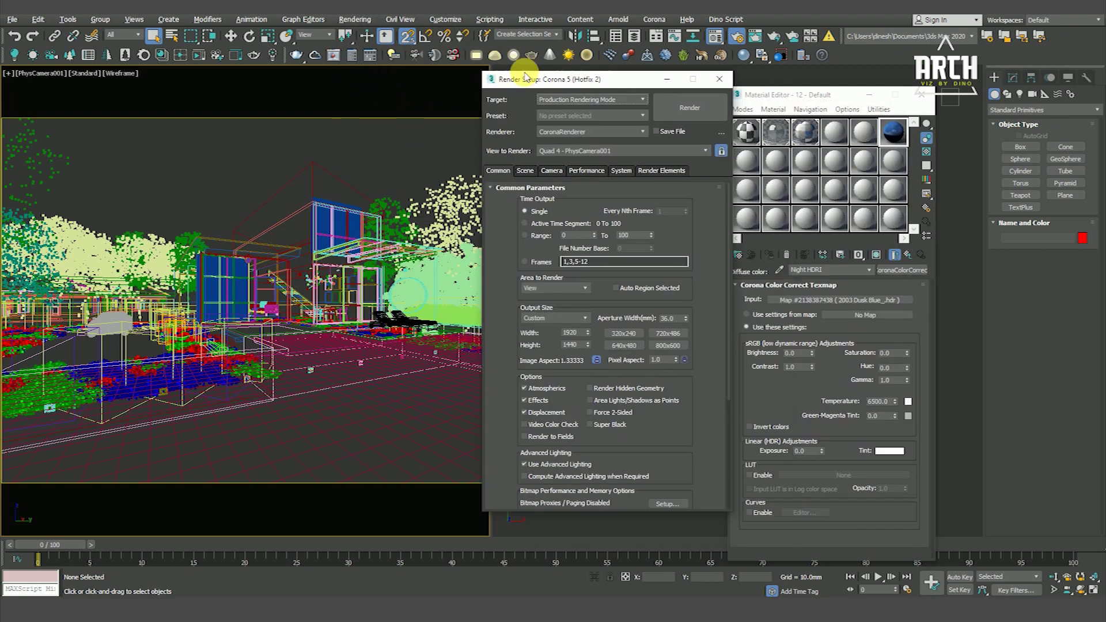
click(315, 154)
click(710, 138)
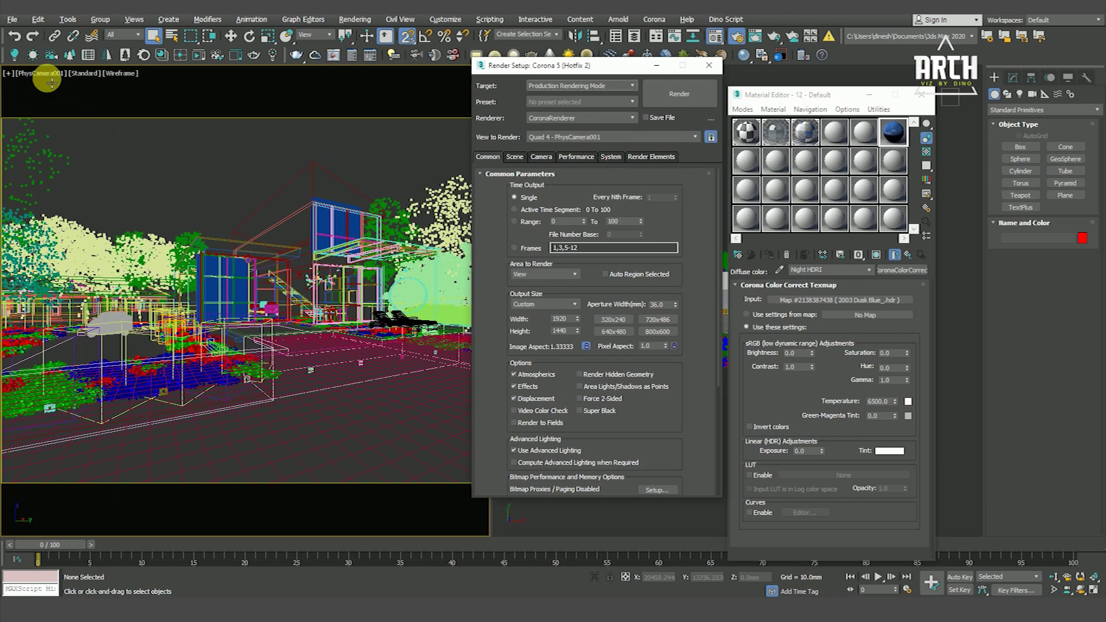
click(396, 160)
Show the Corona frame buffer from the Scene settings and position it.
drag(612, 67, 666, 67)
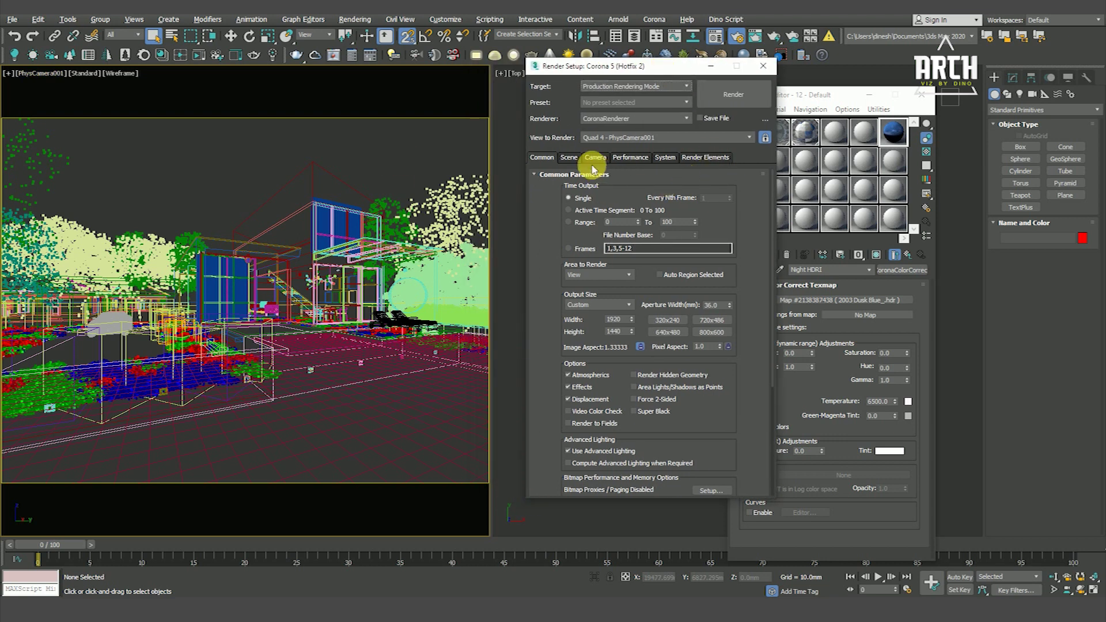
click(568, 156)
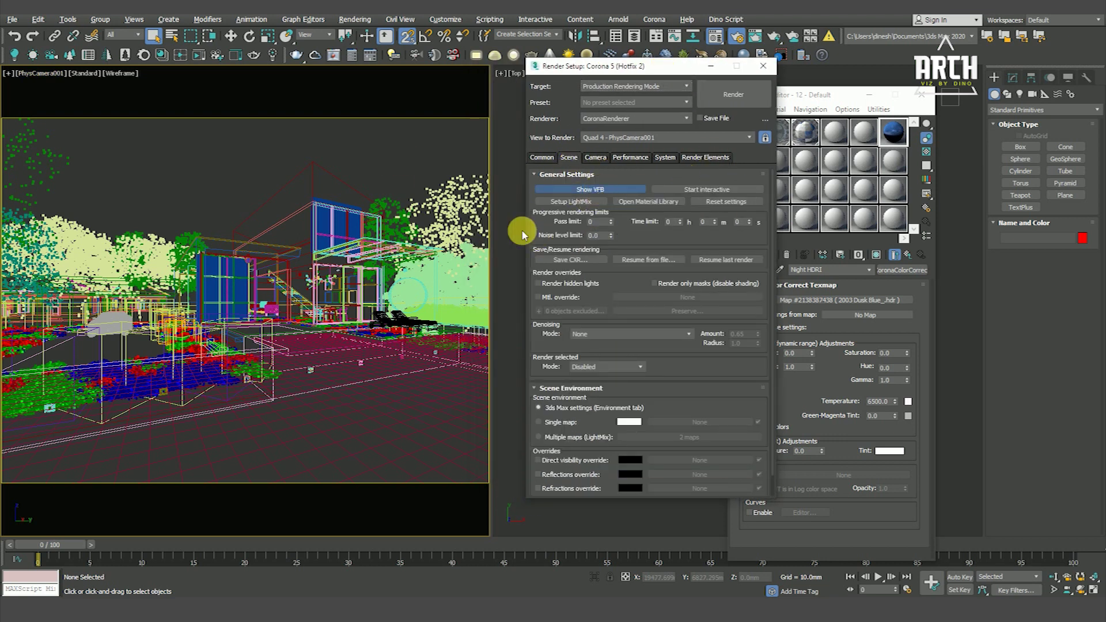
click(575, 197)
drag(511, 35, 493, 86)
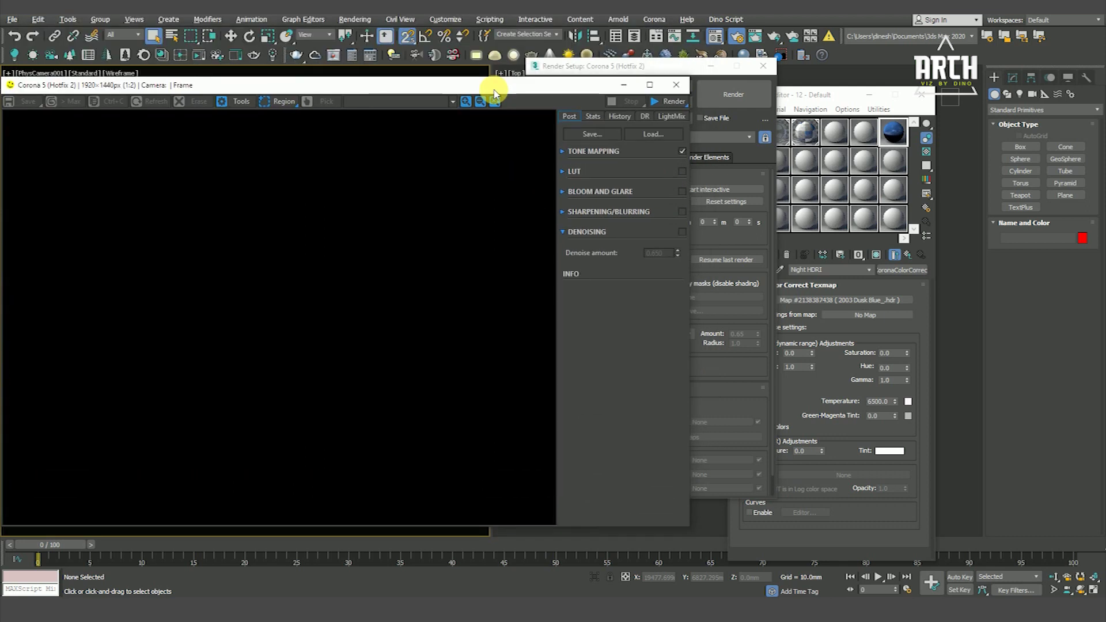
Start a Corona render of the PhysCamera001 view in the frame buffer.
click(668, 99)
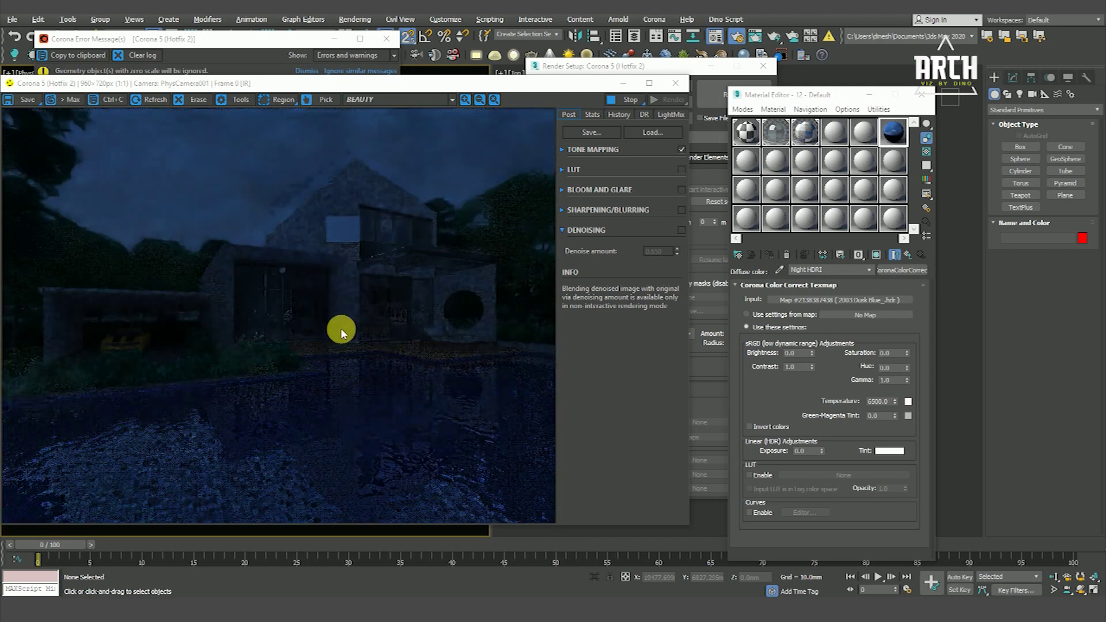
Uncheck 'Fast preview denoise during render' in Corona's Performance settings.
scroll(341, 167, up, 3)
scroll(284, 201, up, 2)
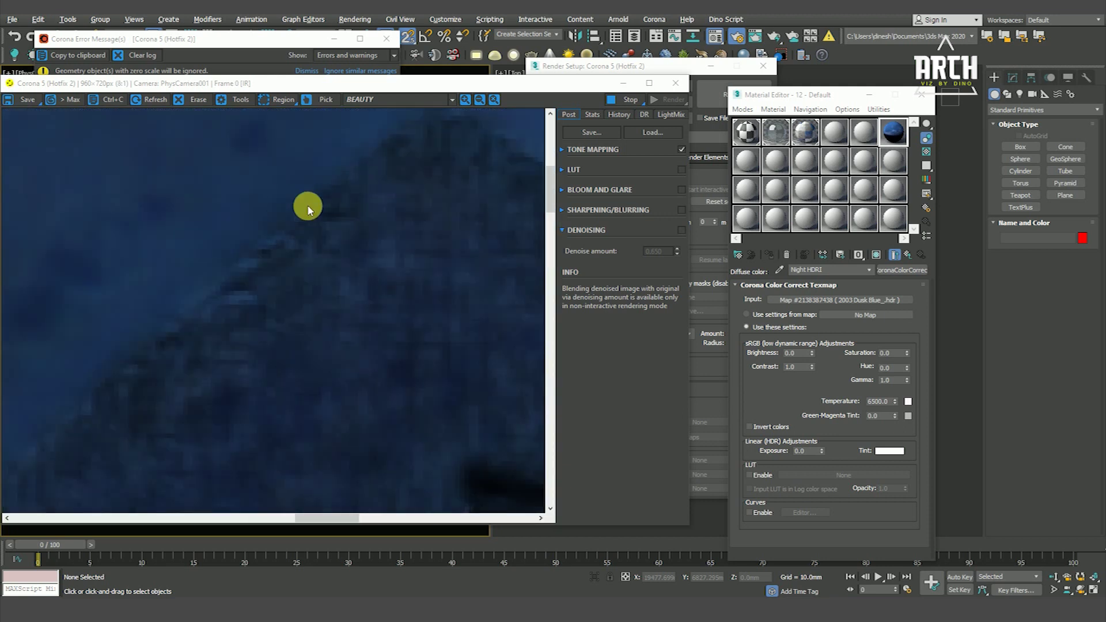
scroll(339, 212, down, 5)
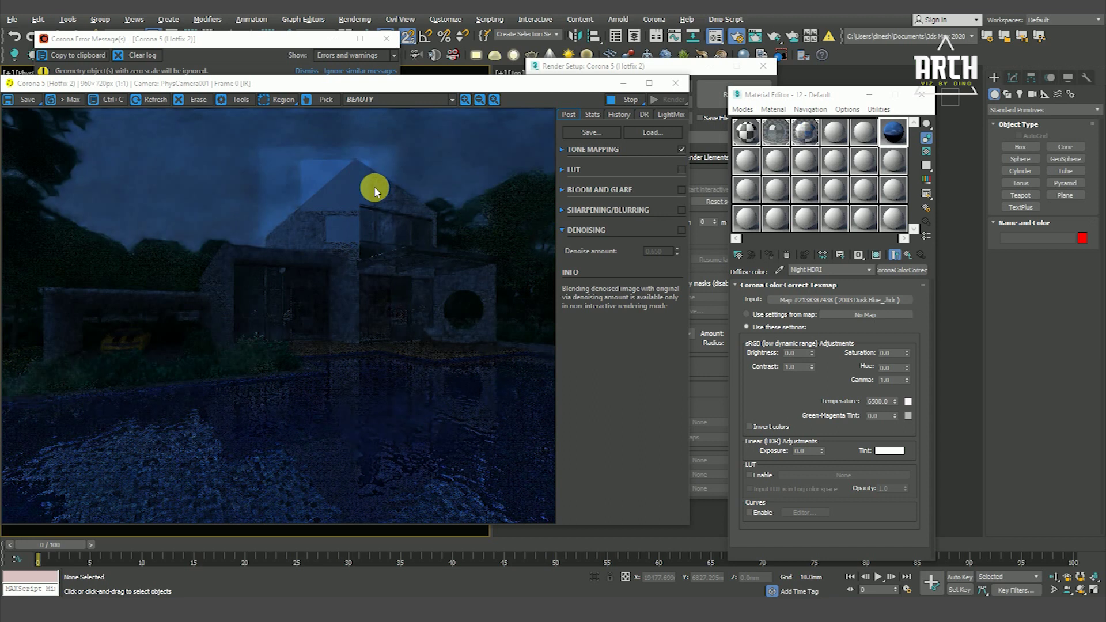
drag(627, 66, 802, 68)
click(807, 154)
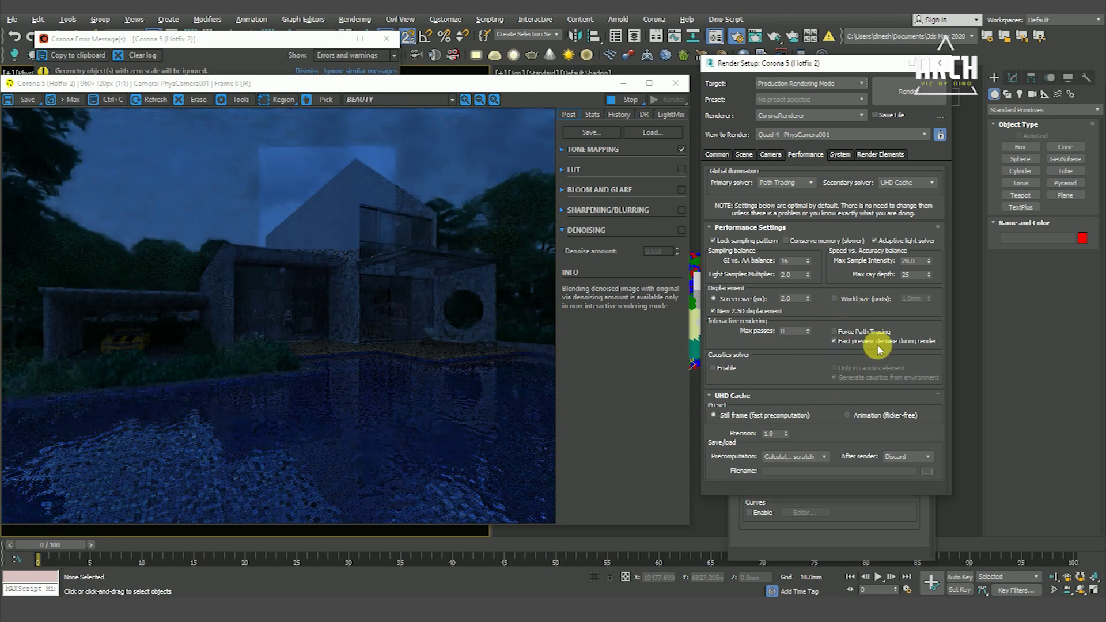
click(834, 341)
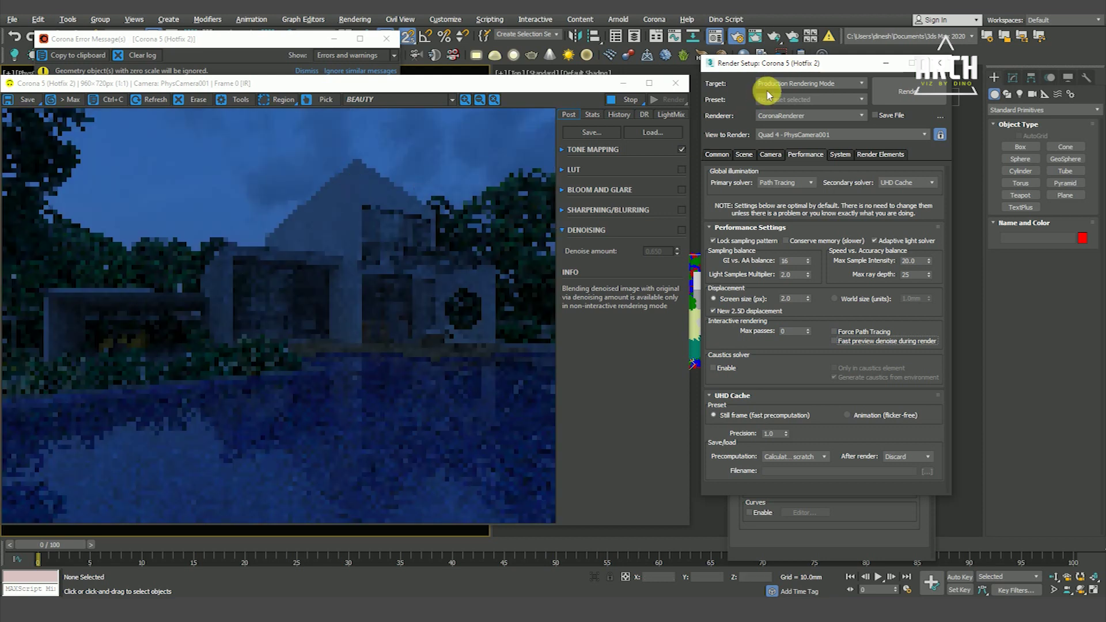
Close Render Setup, move the Material Editor up-left, and expand Tone Mapping.
drag(753, 68, 799, 58)
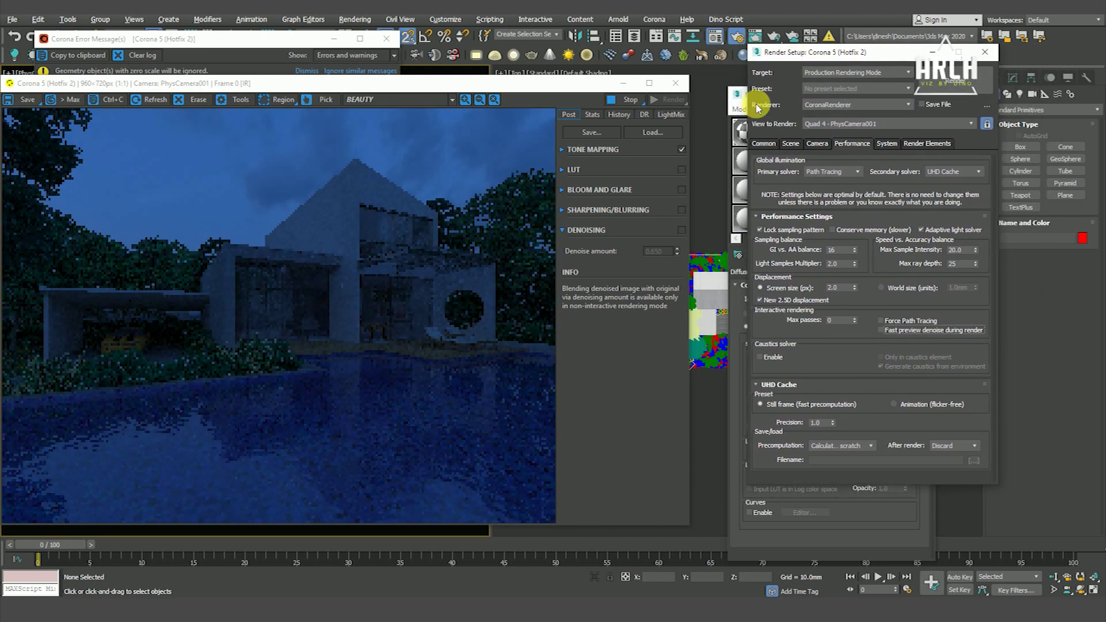
click(737, 94)
click(773, 97)
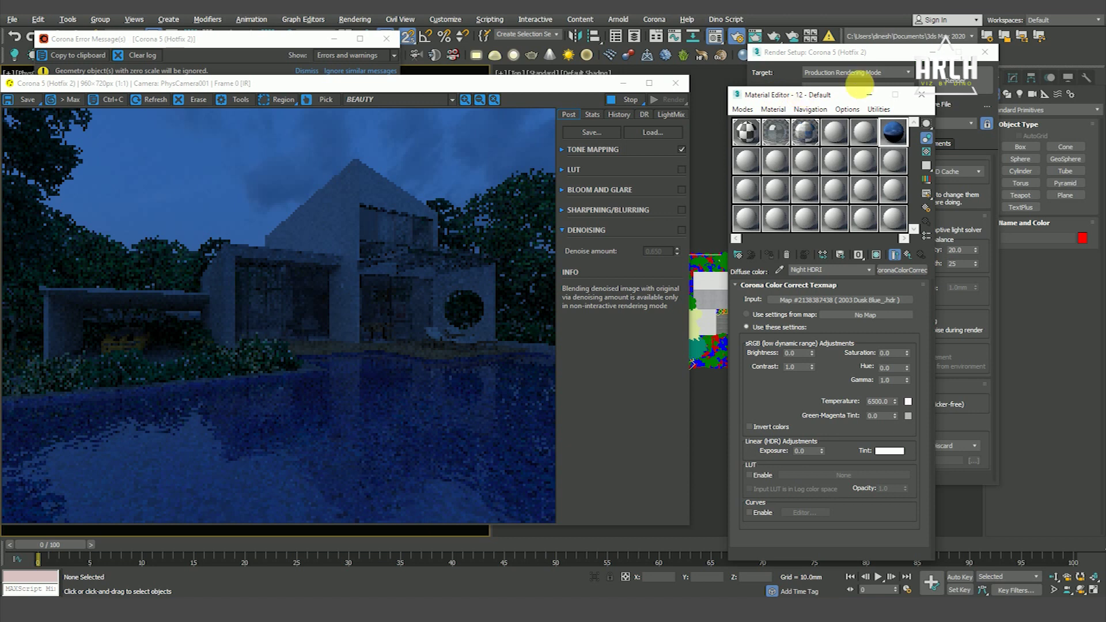
click(866, 51)
click(982, 68)
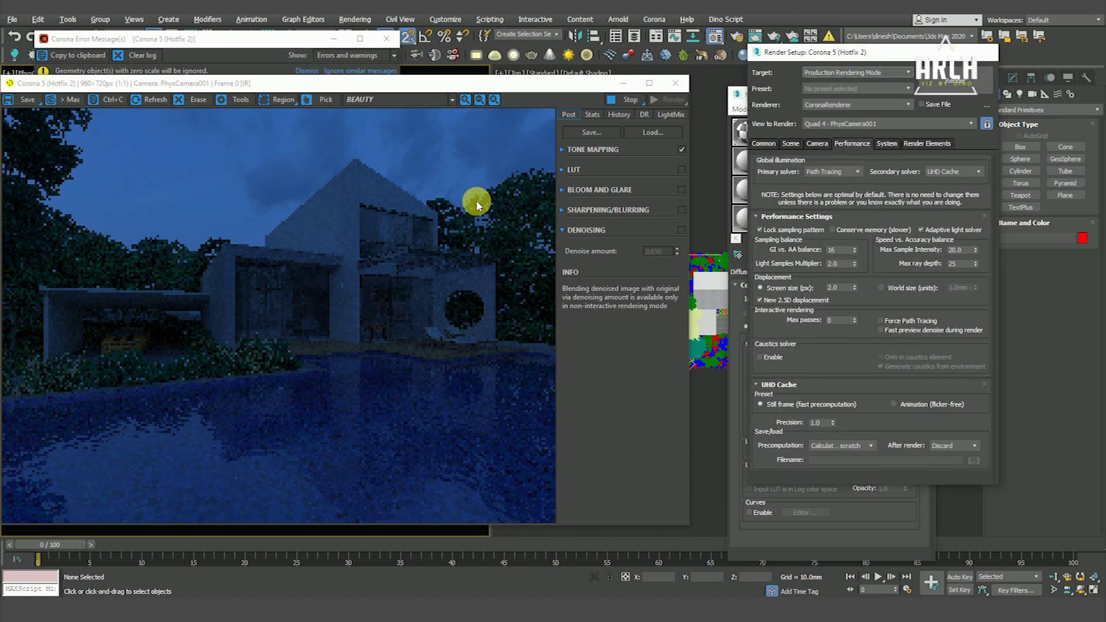
drag(792, 97, 775, 78)
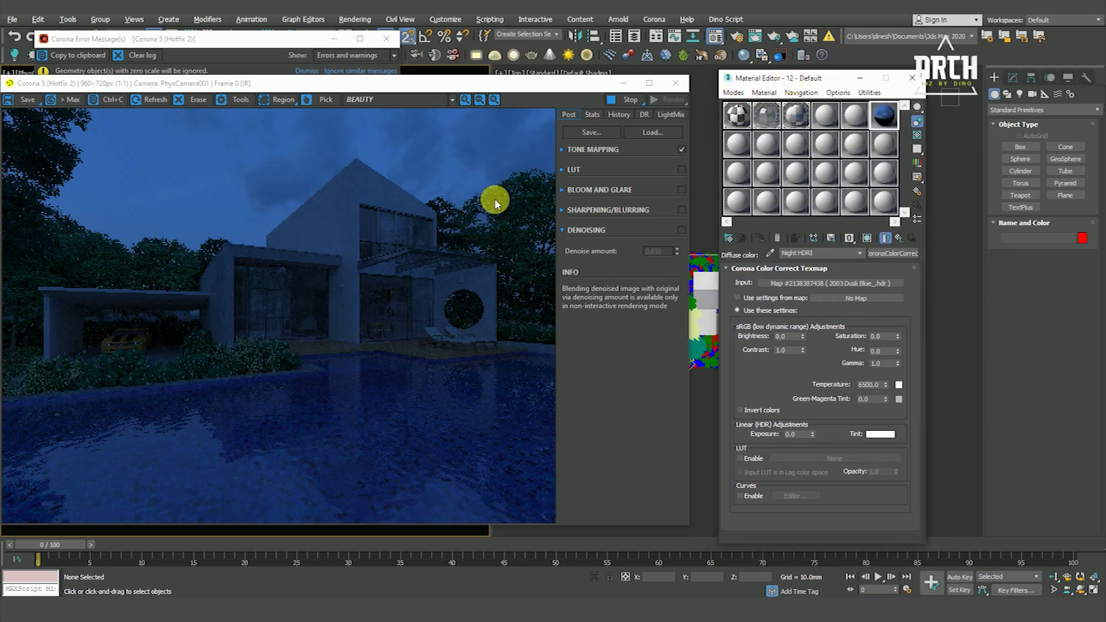
click(560, 149)
Compare exposure values and settle the tone-mapping Exposure at 0.50.
click(682, 151)
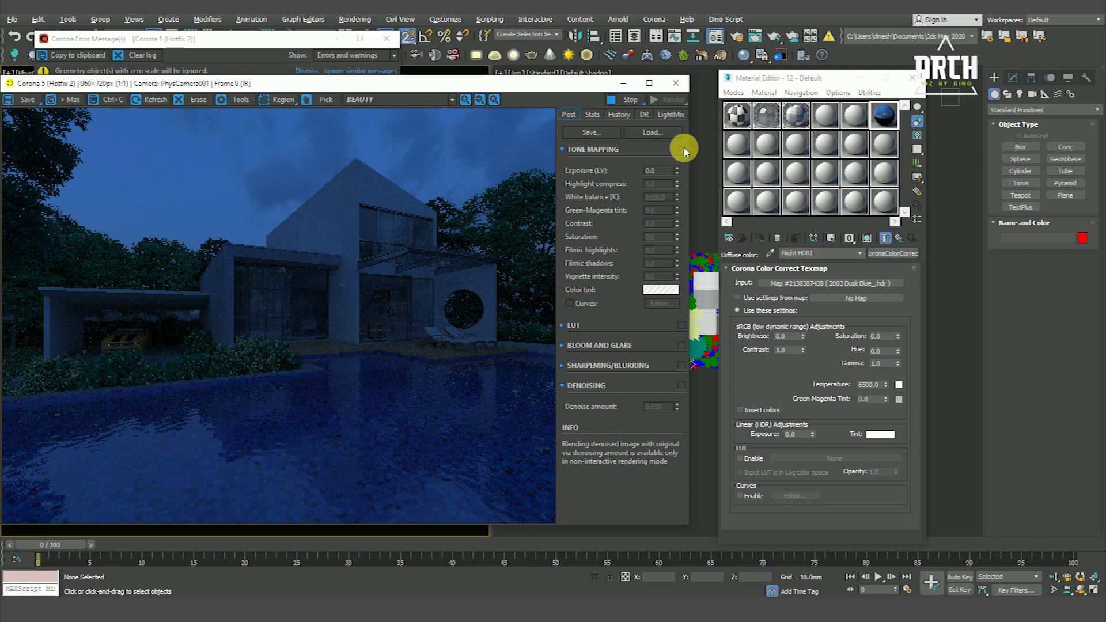
click(682, 150)
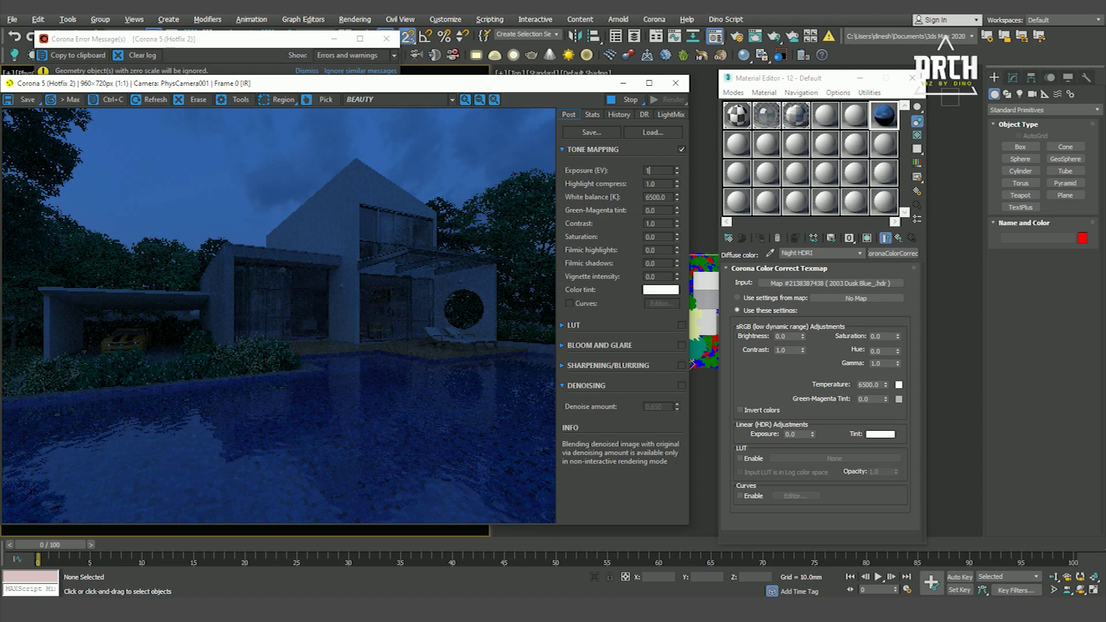
key(Return)
text(.5)
key(Return)
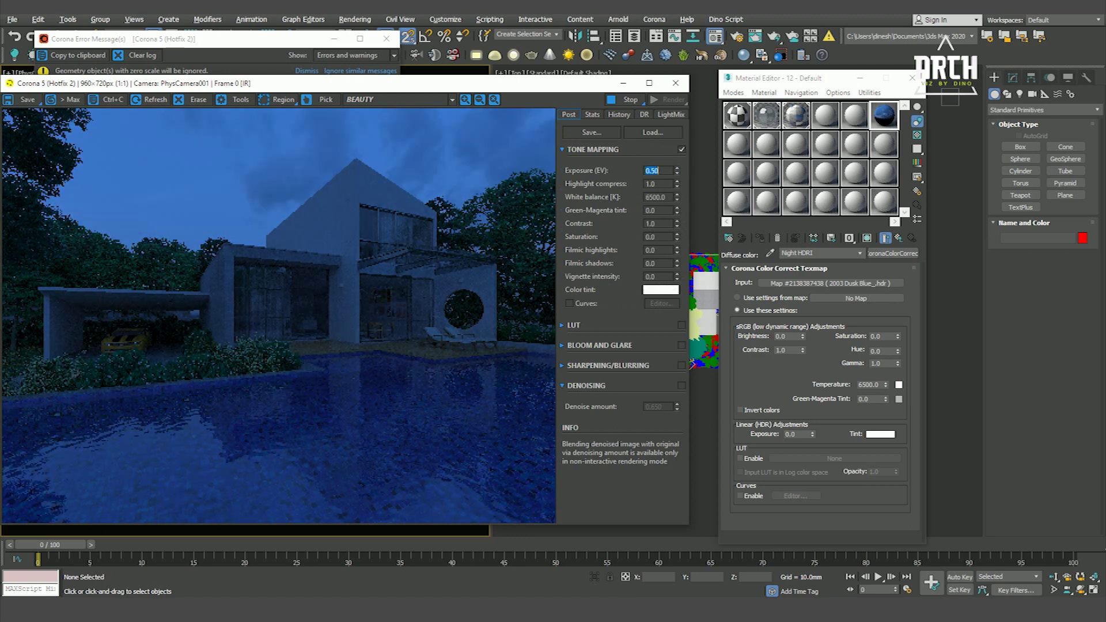
key(Return)
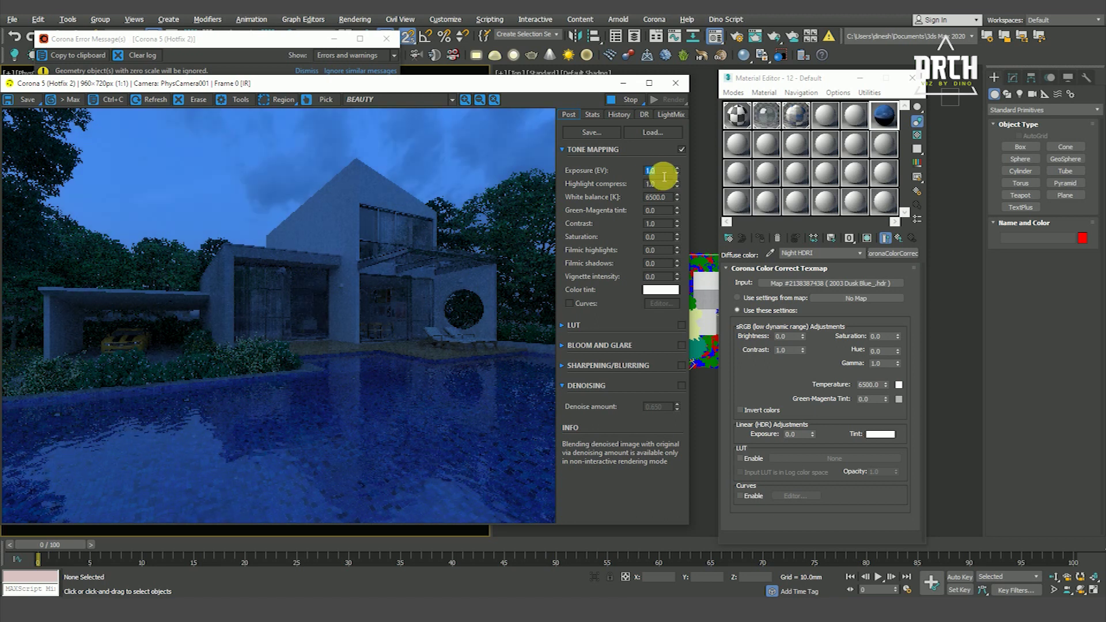
key(Return)
click(445, 205)
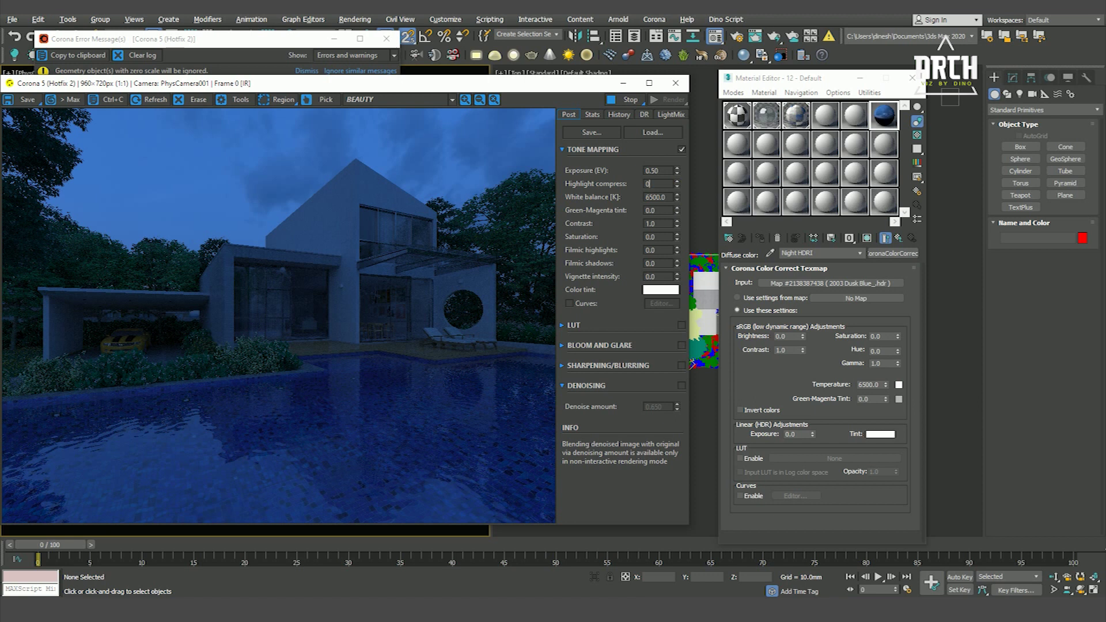
Test highlight compression values, keeping it at 1.0, and disable tone Curves.
key(Return)
key(Return)
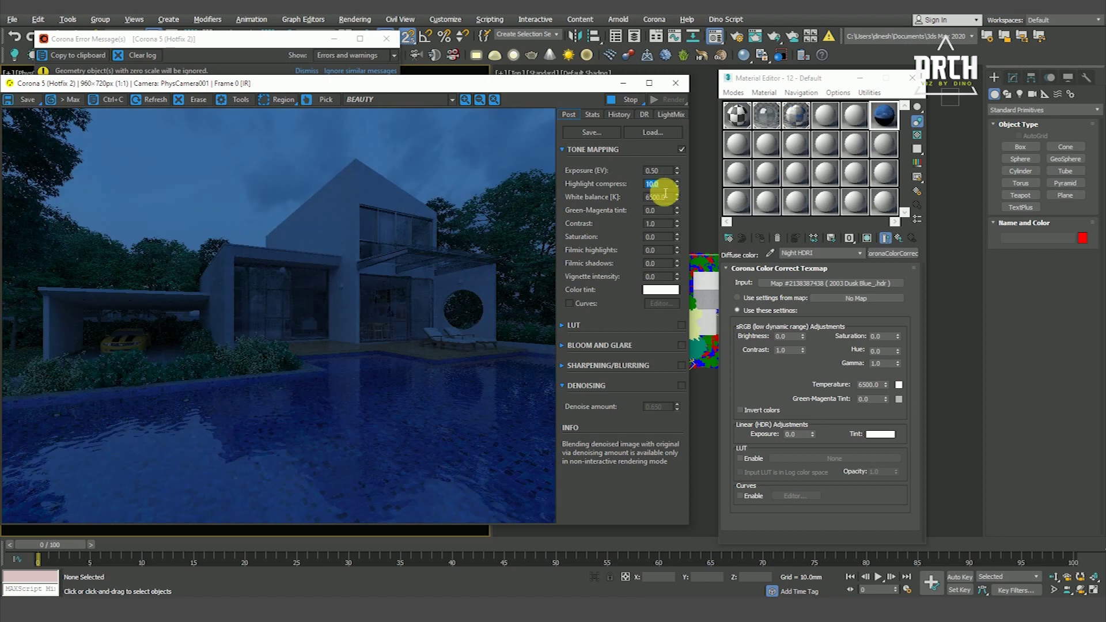
text(0)
key(Return)
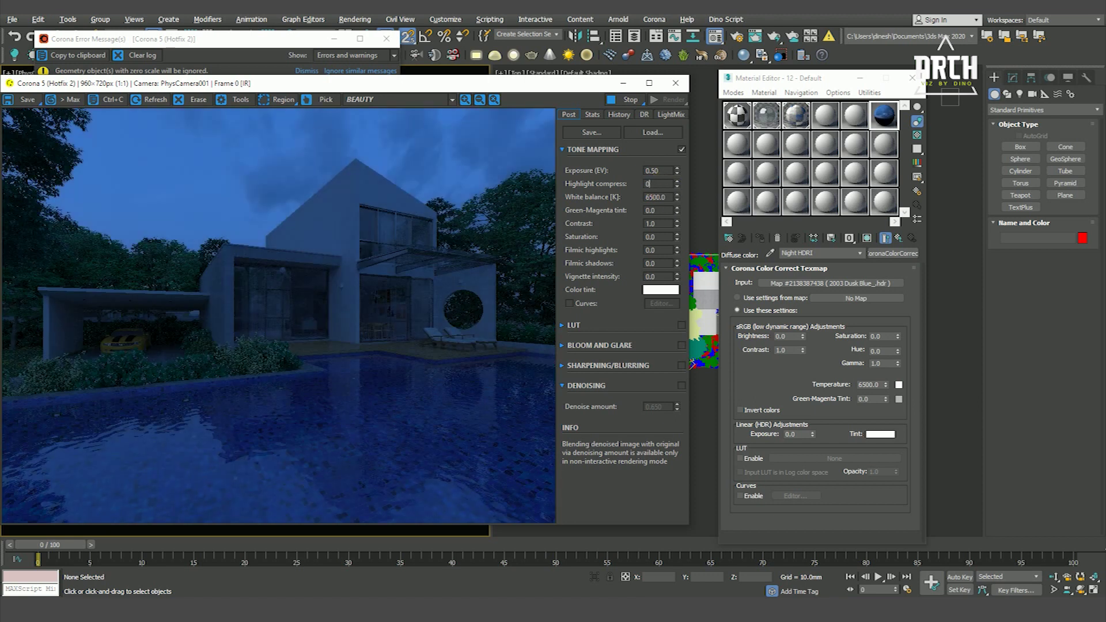
key(Return)
text(10)
key(Return)
key(Return)
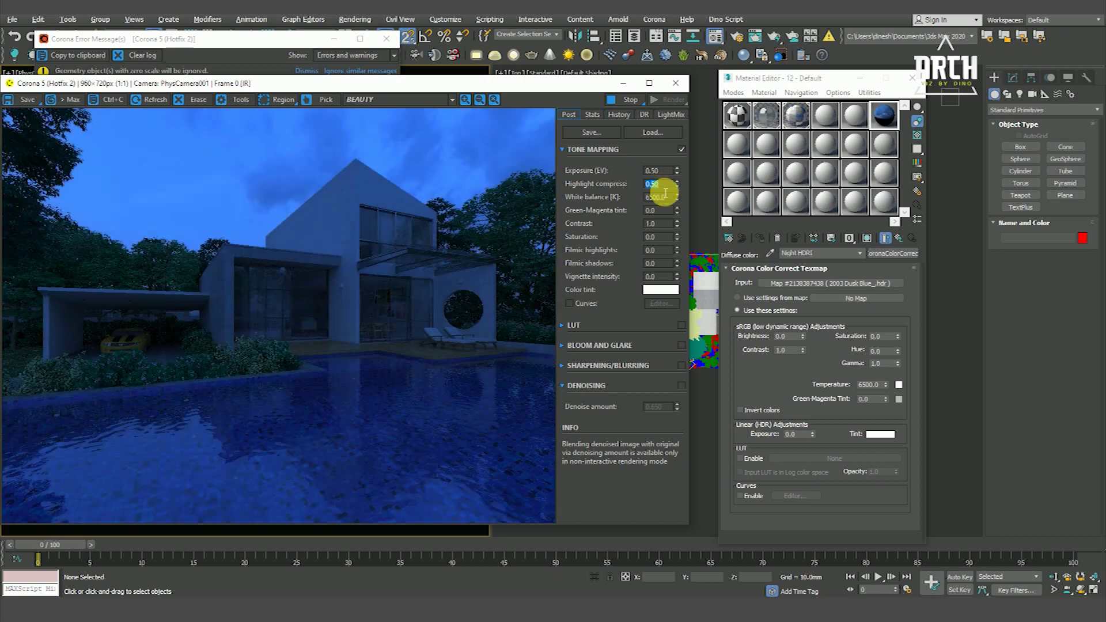
text(1)
key(Return)
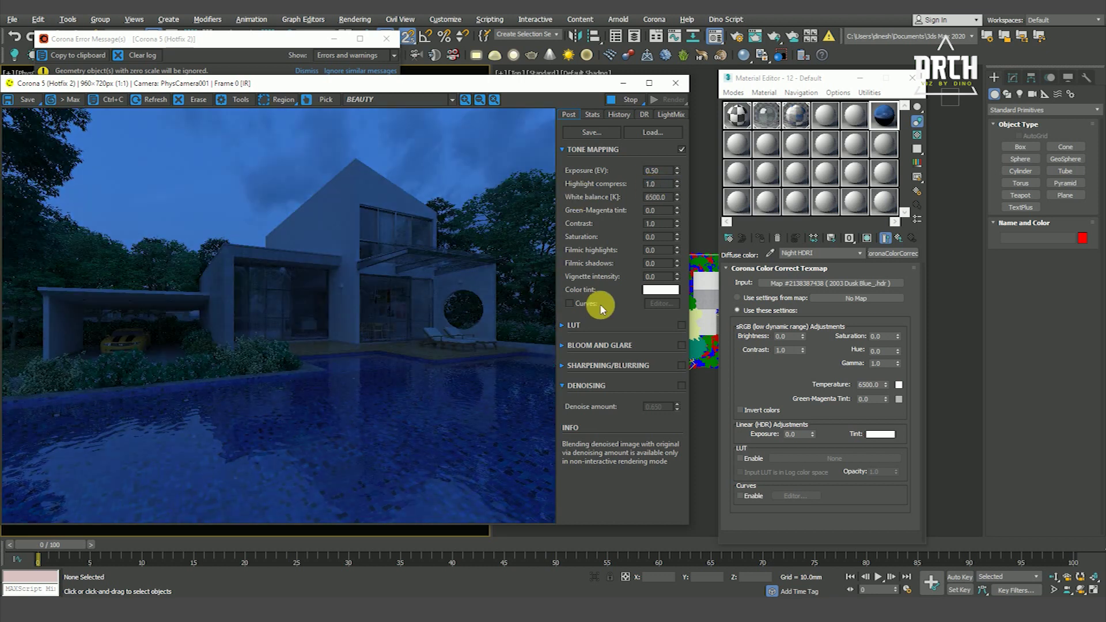
click(569, 304)
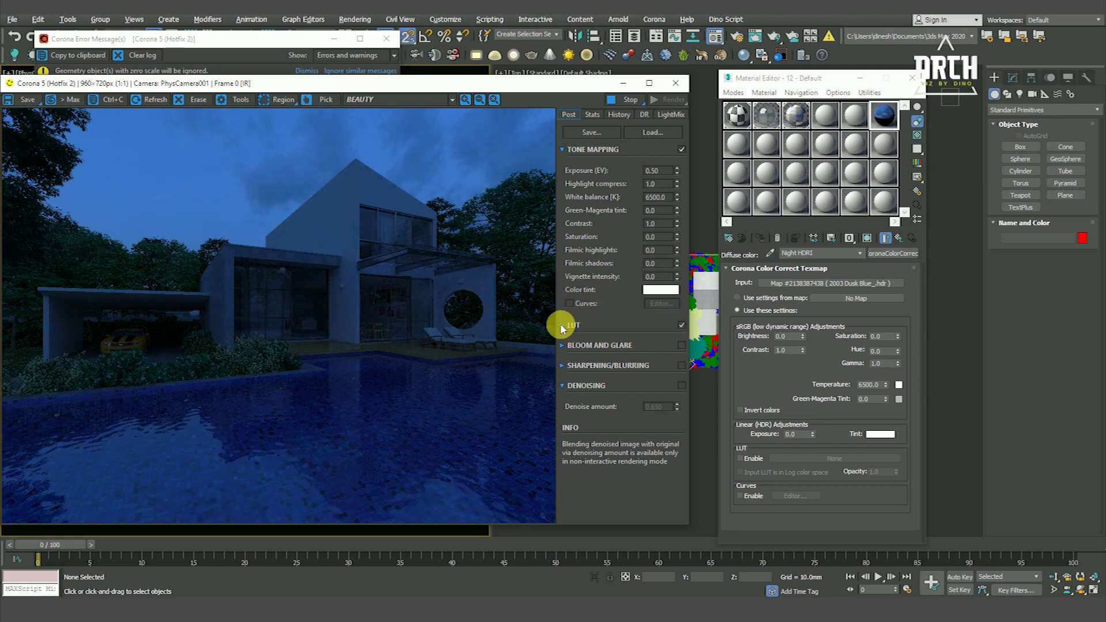
Enable the LUT section and apply a LUT preset to the render.
click(565, 324)
click(674, 359)
drag(673, 383, 676, 526)
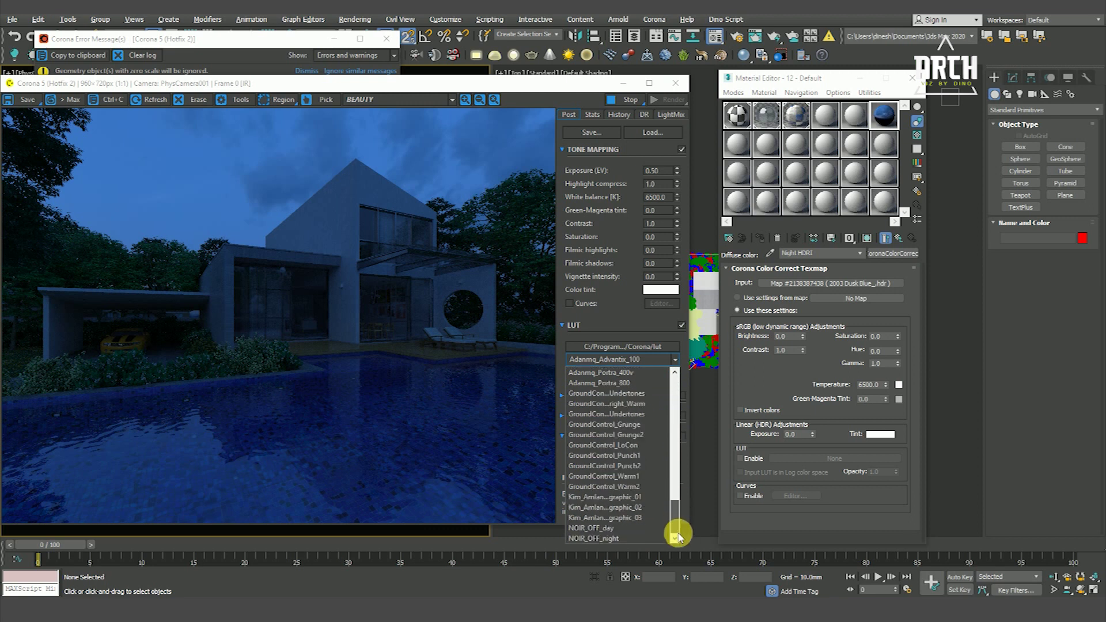
click(636, 512)
scroll(387, 217, up, 2)
scroll(387, 217, down, 2)
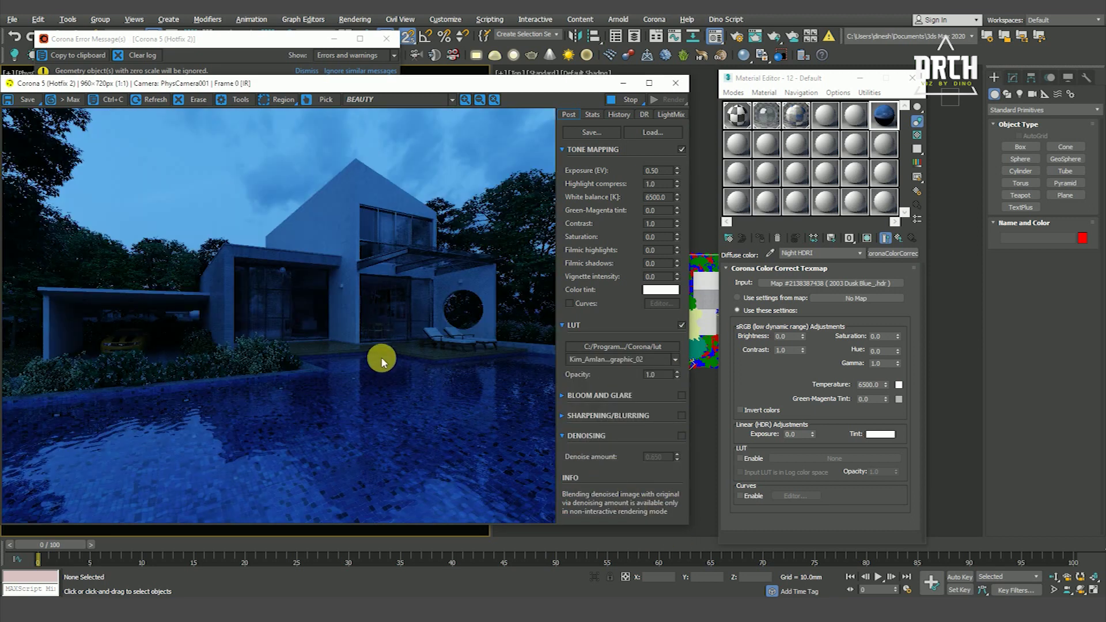
Compare the LUT on and off, set its opacity to 0.50, and collapse it.
click(681, 326)
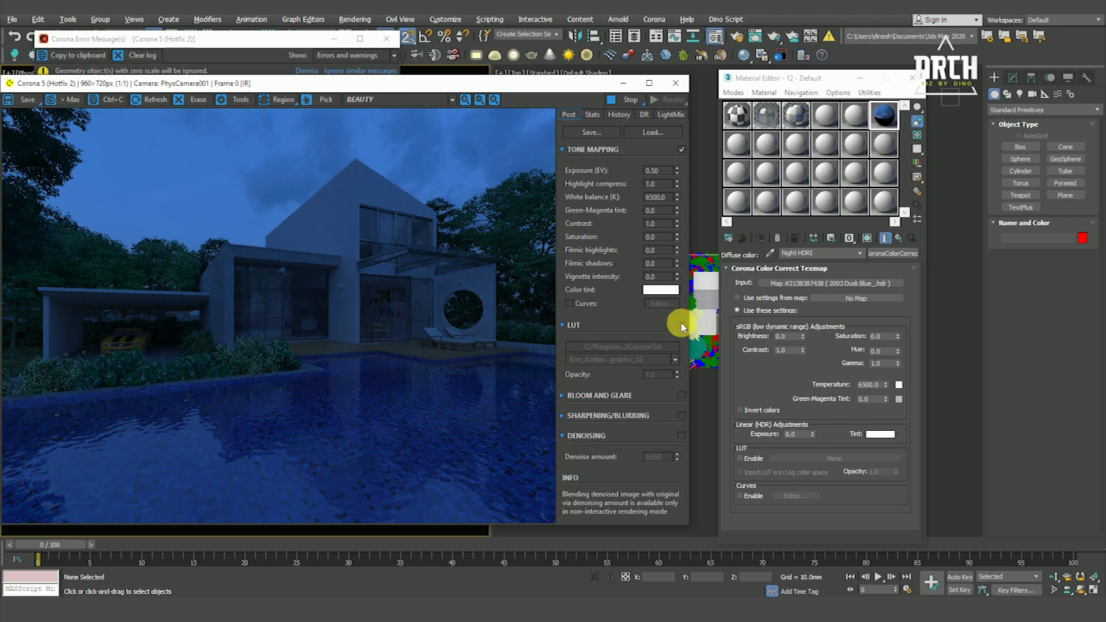
click(682, 326)
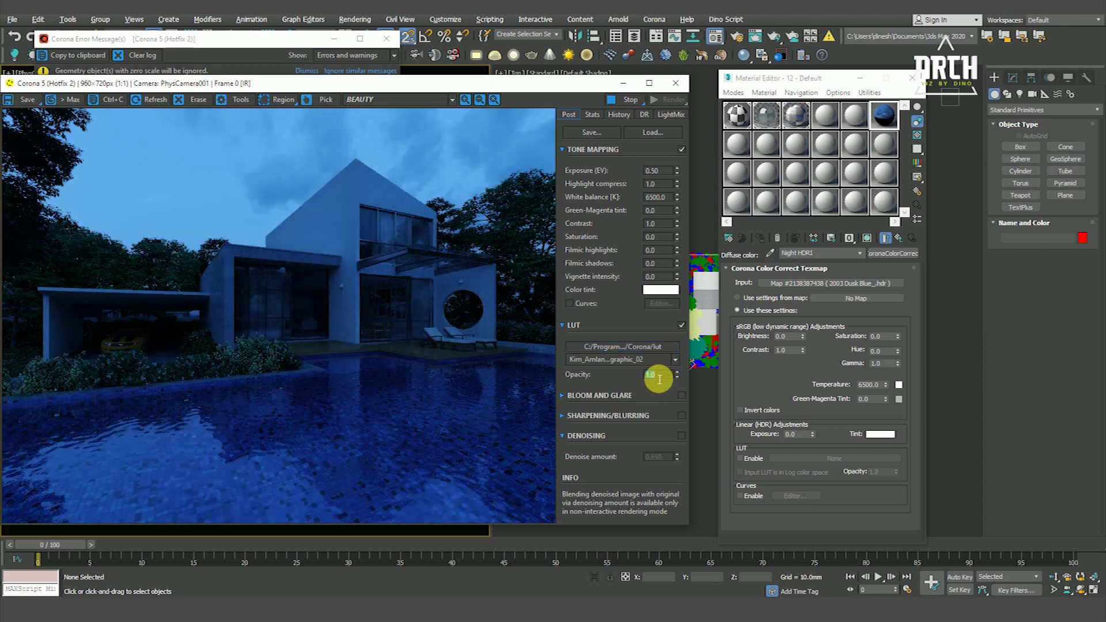
text(0.5)
key(Return)
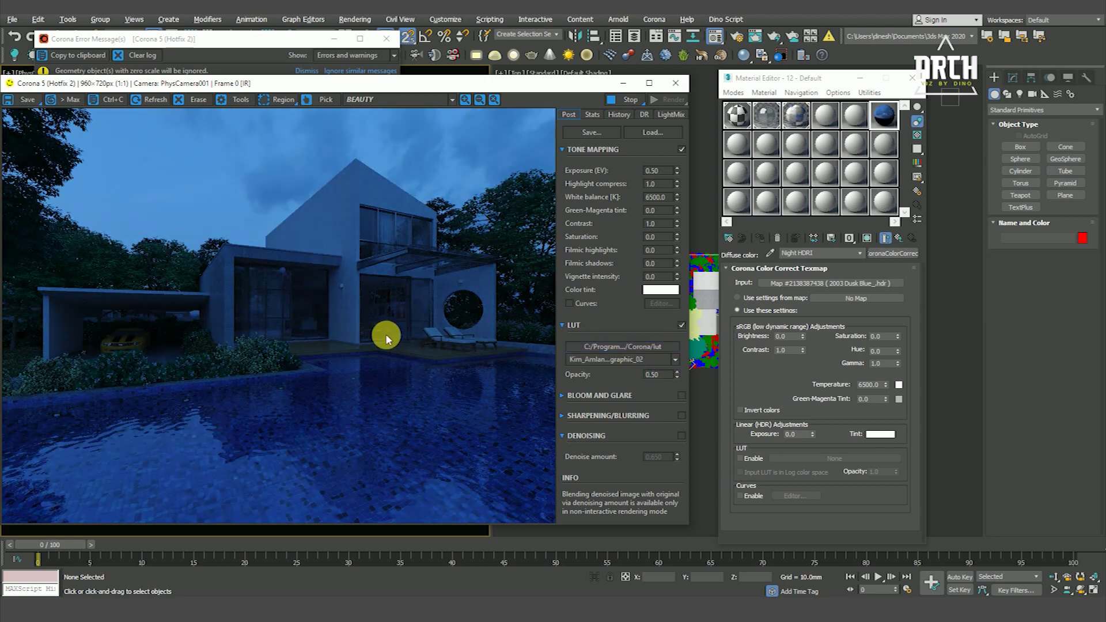
click(566, 326)
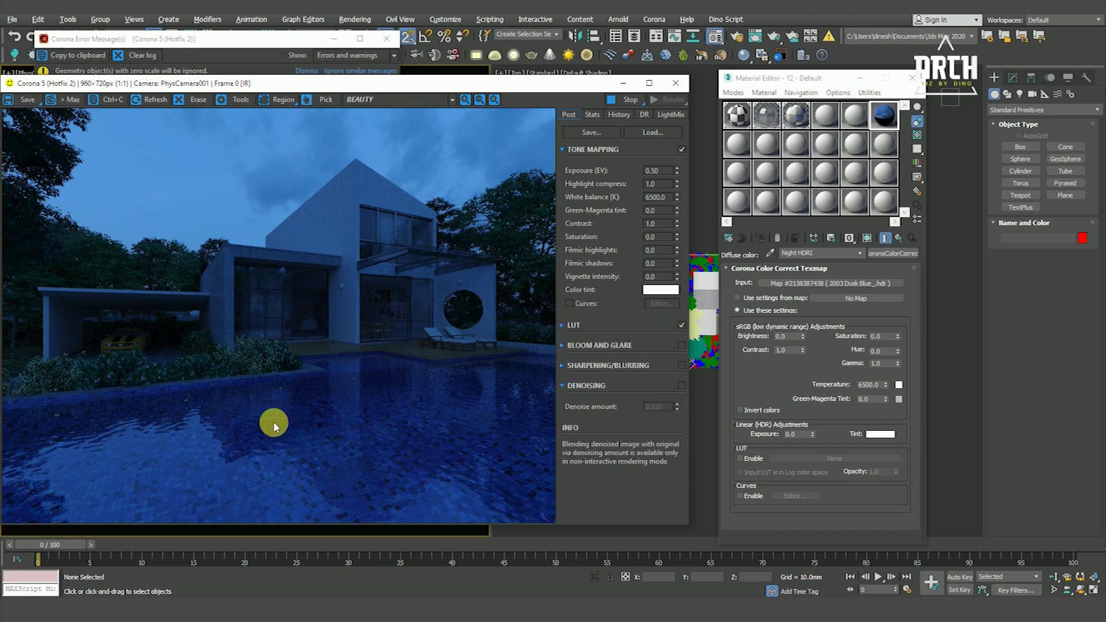
Inspect the rendered house and return to the color-correct map's settings.
scroll(282, 414, up, 1)
drag(309, 397, 279, 355)
scroll(279, 355, down, 1)
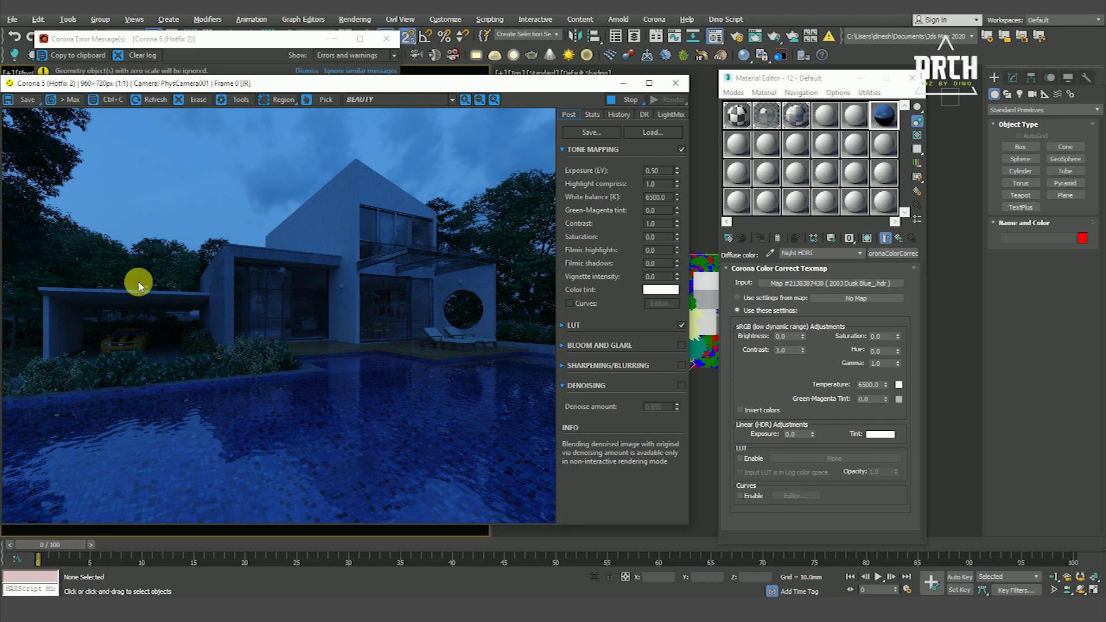
scroll(437, 153, up, 1)
drag(437, 154, 388, 202)
scroll(388, 202, down, 1)
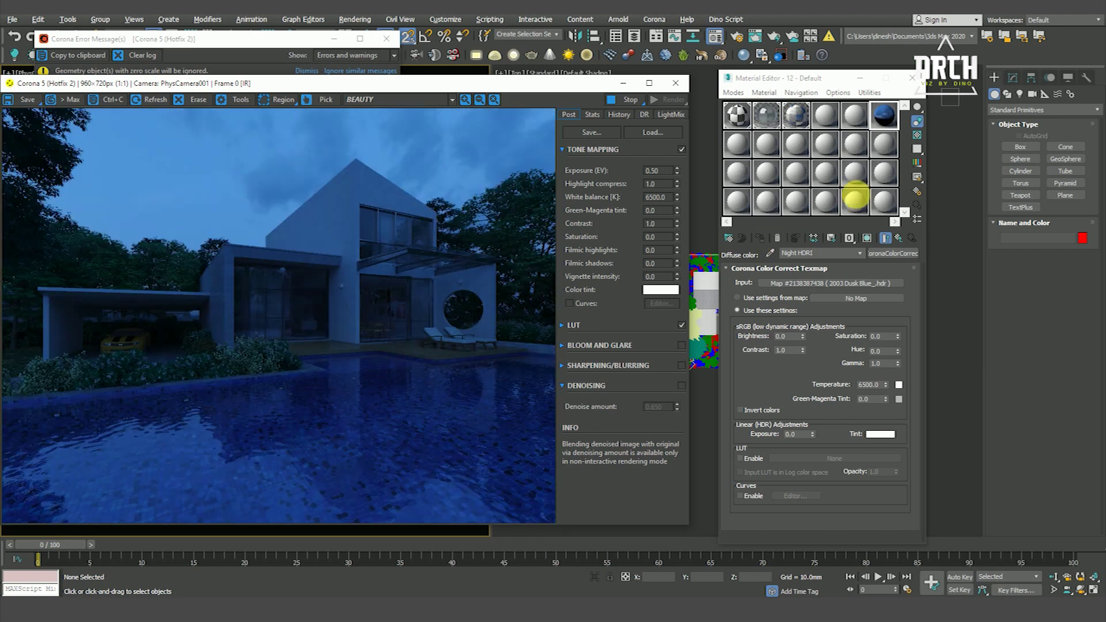
click(899, 239)
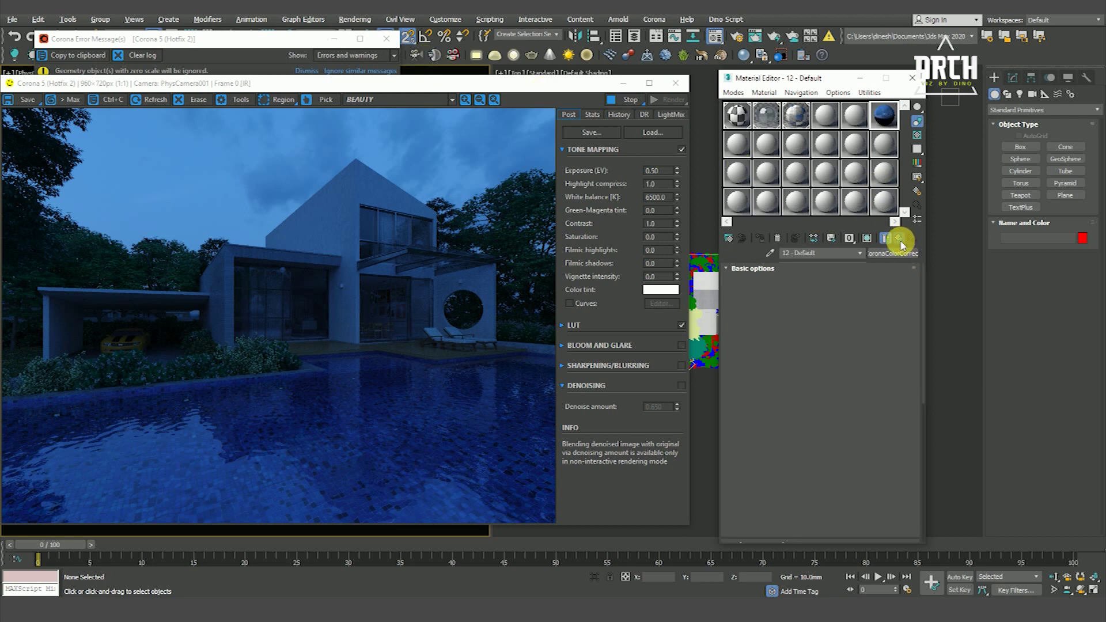
click(901, 254)
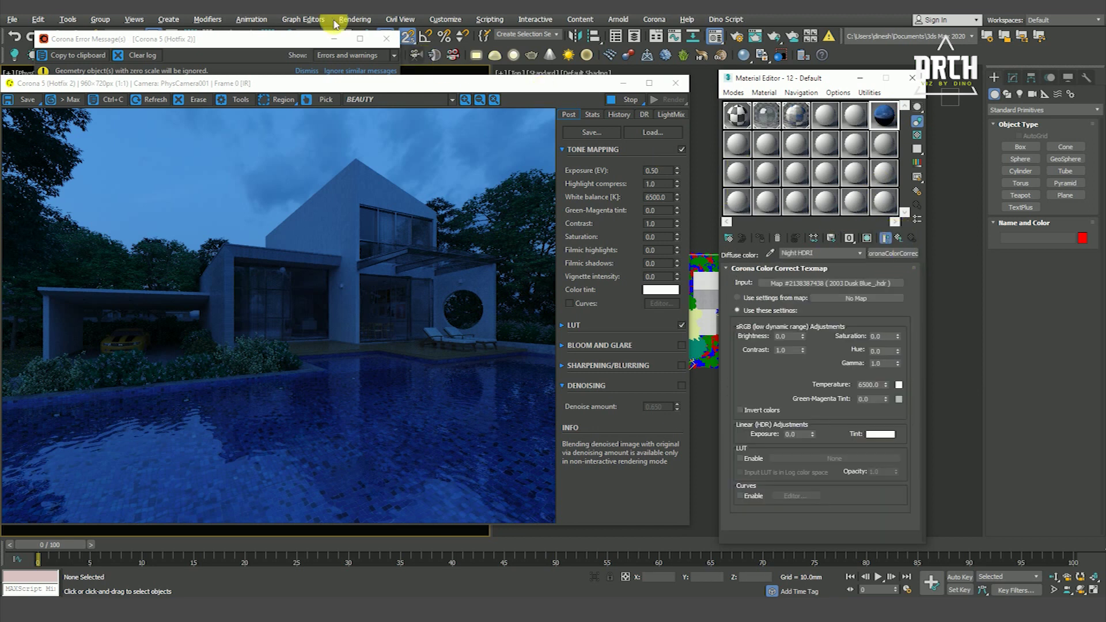
Instance the Night HDRI environment map into the last Material Editor slot.
click(356, 20)
click(363, 154)
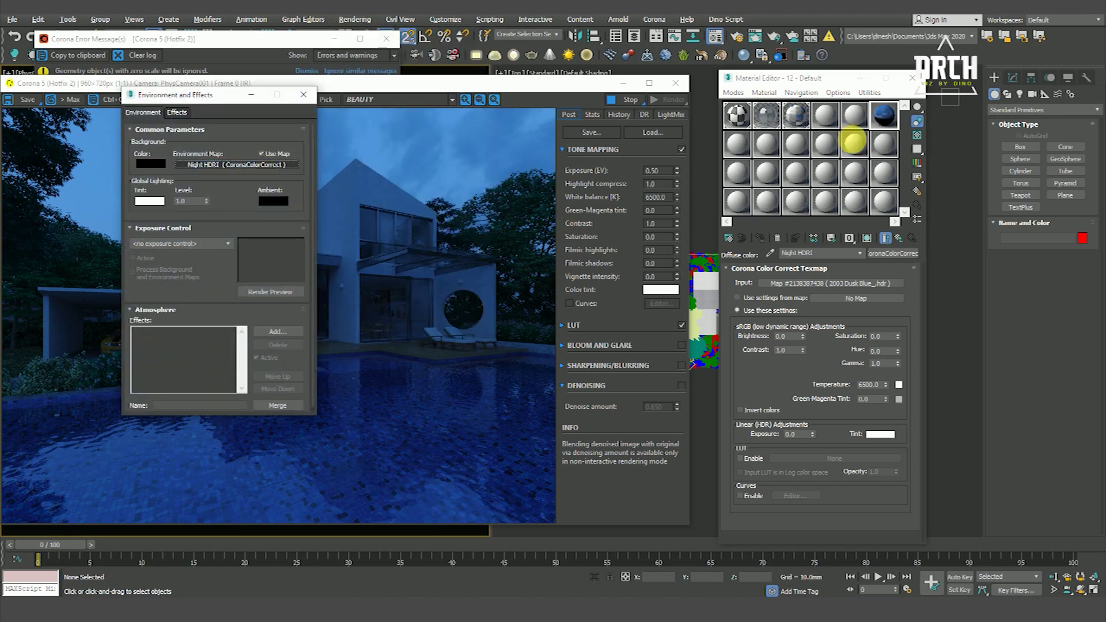
drag(889, 116, 887, 115)
click(806, 348)
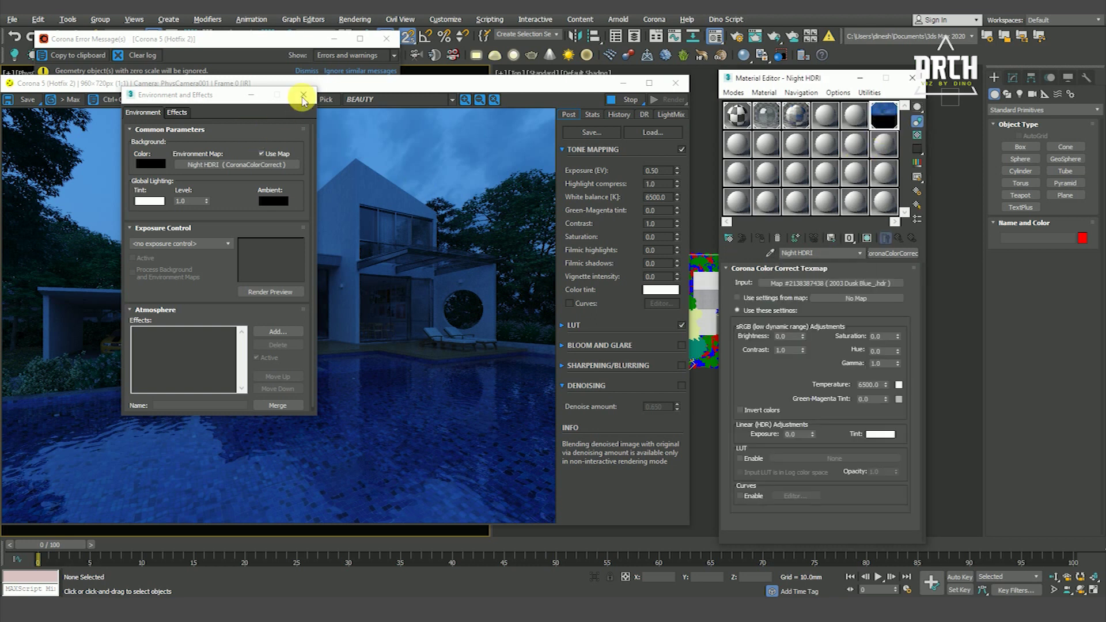
click(455, 218)
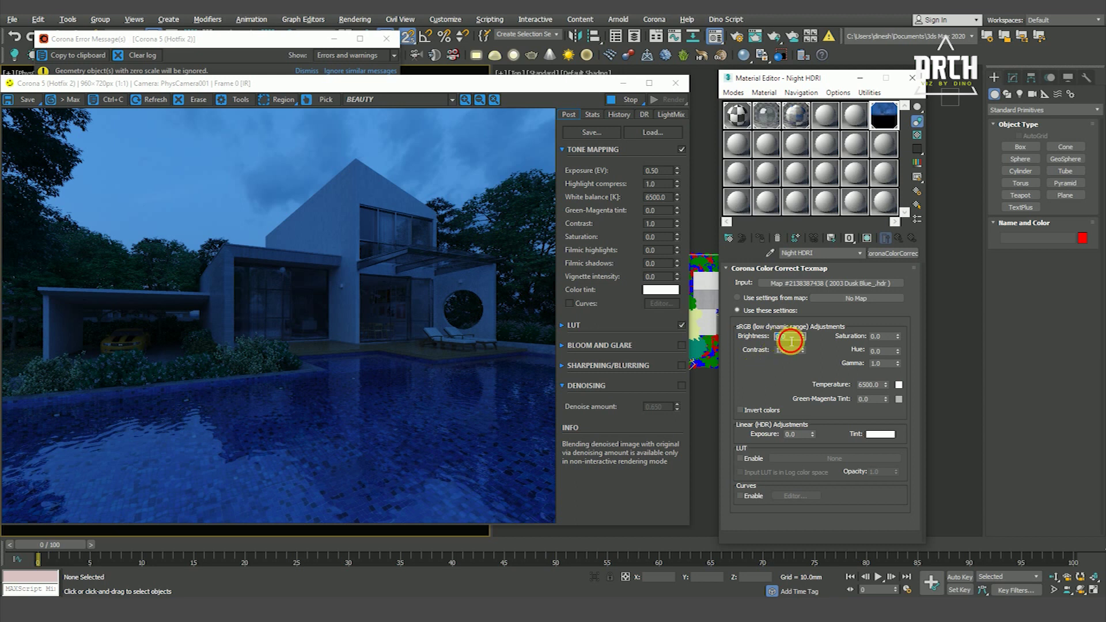
Set the Night HDRI color-correction Brightness to 0.1 for a darker night sky.
key(Return)
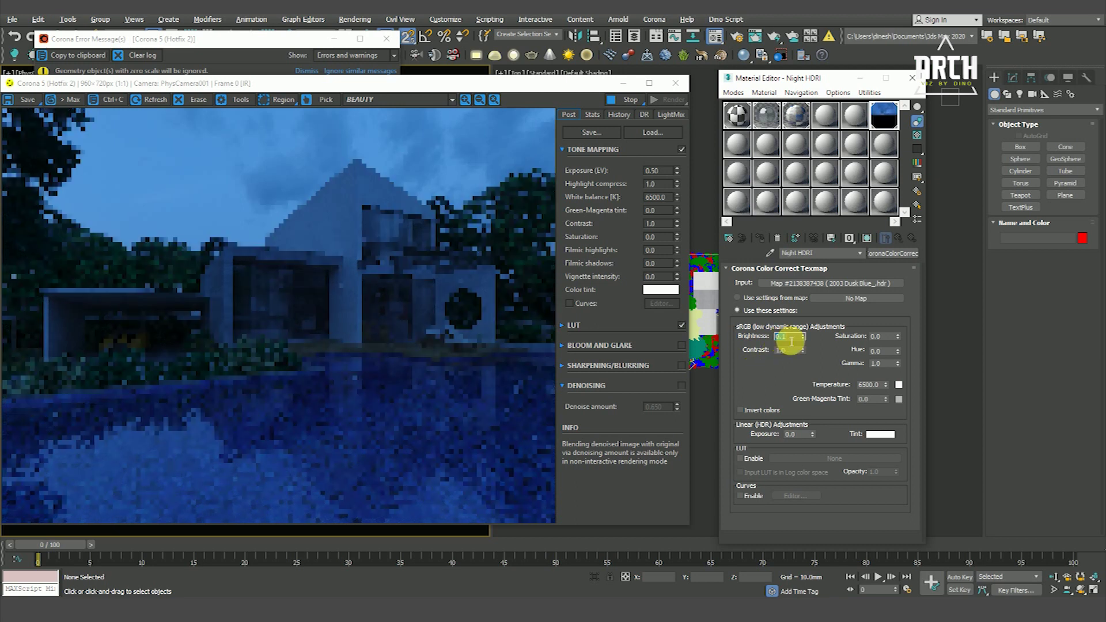
text(1)
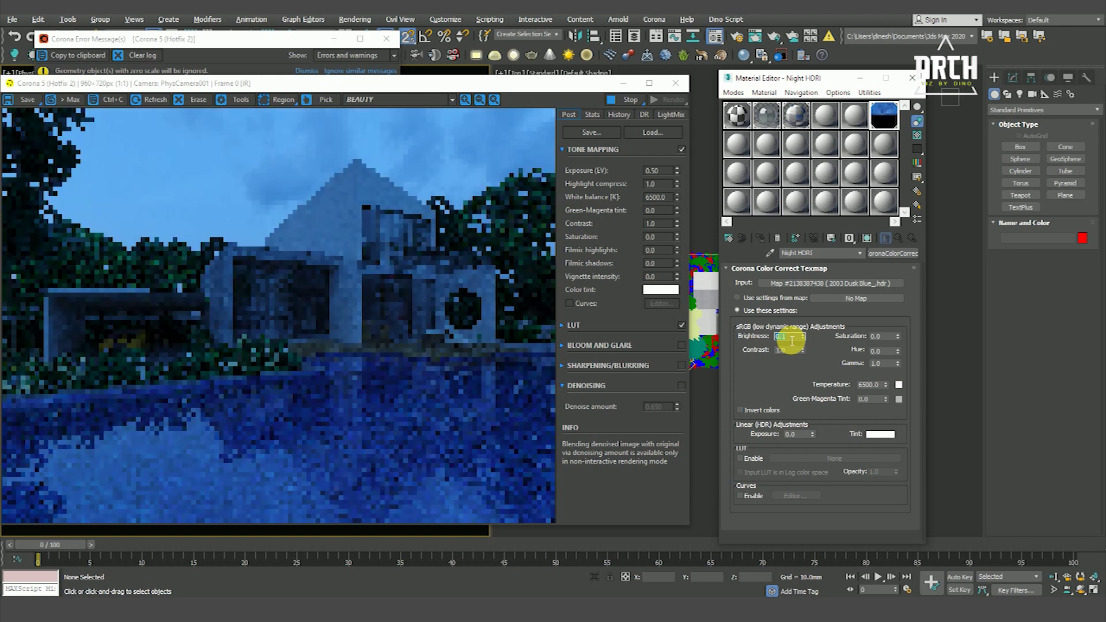
click(784, 373)
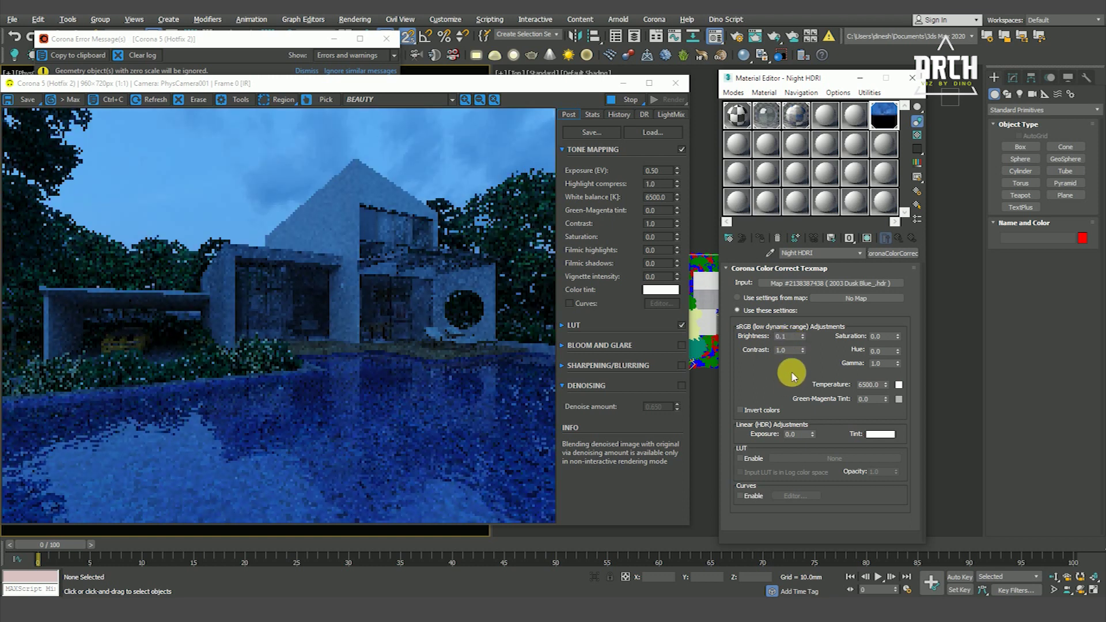
click(860, 283)
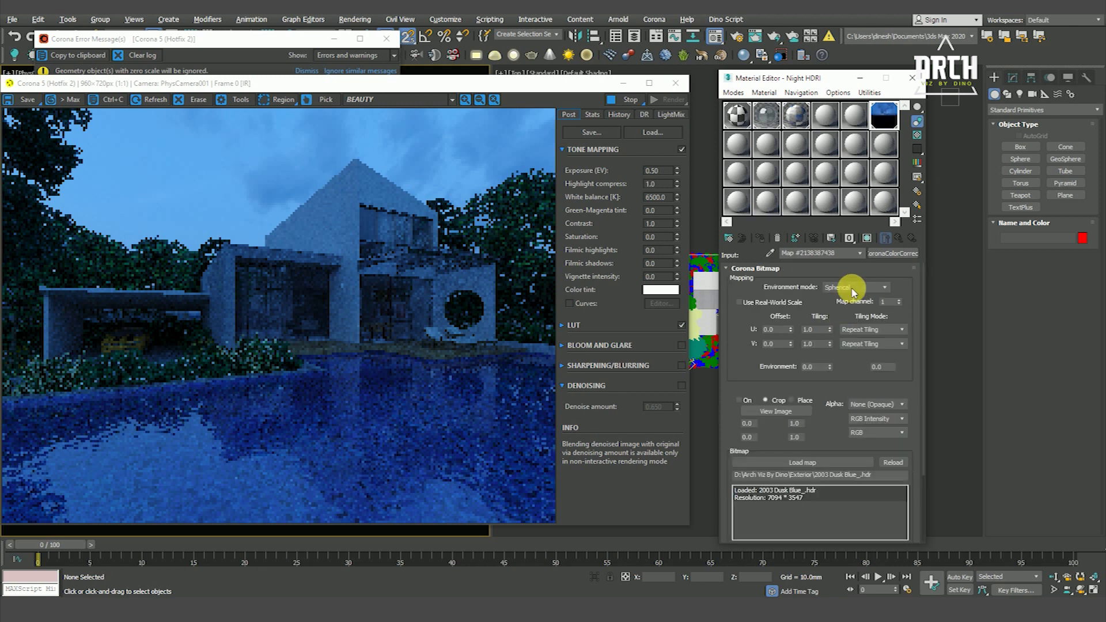
Set the dusk HDRI bitmap's Offset U to 0.5, rotating the sky 180 degrees.
click(782, 337)
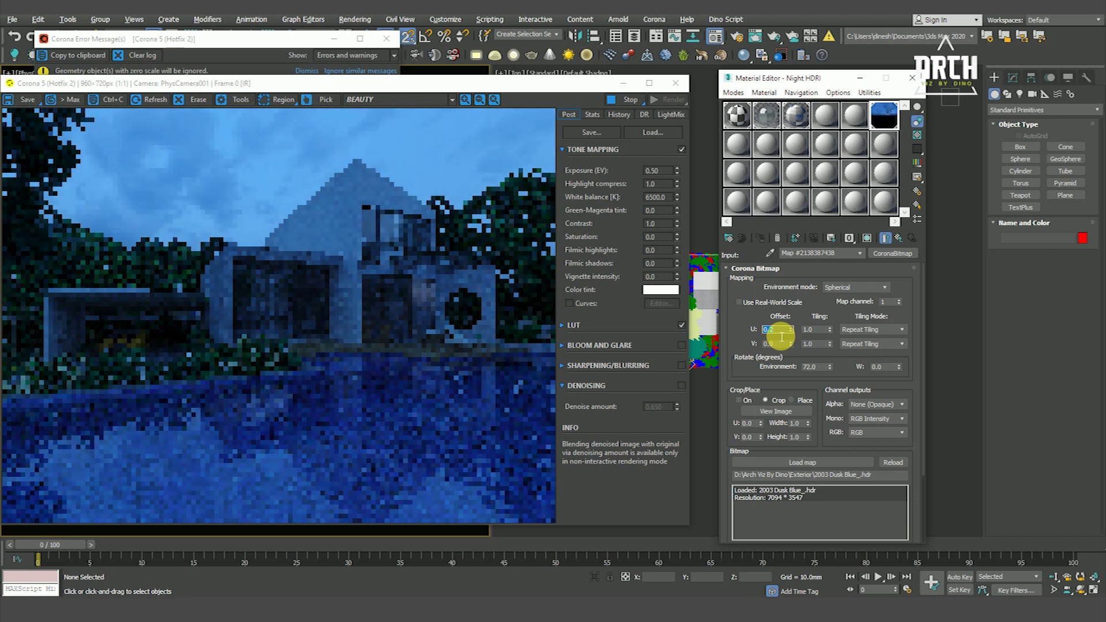
scroll(420, 262, up, 2)
scroll(425, 249, down, 2)
scroll(365, 201, up, 3)
scroll(364, 201, down, 2)
scroll(400, 365, down, 1)
scroll(276, 159, up, 3)
scroll(304, 190, down, 1)
scroll(339, 235, down, 2)
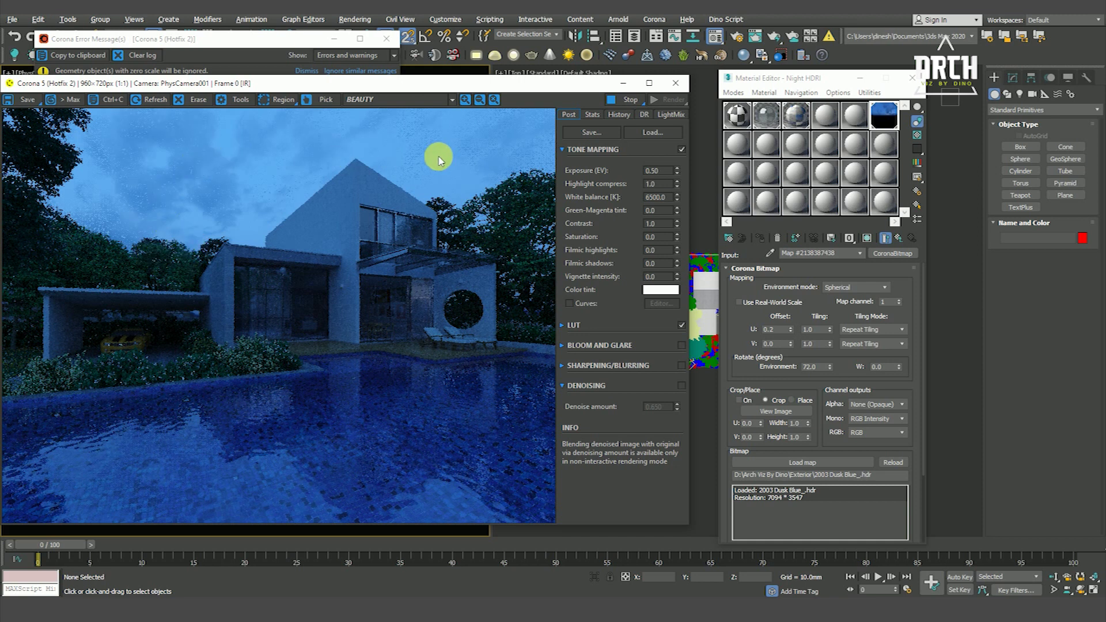
scroll(414, 158, up, 1)
scroll(375, 222, up, 2)
scroll(375, 226, down, 2)
scroll(397, 233, down, 1)
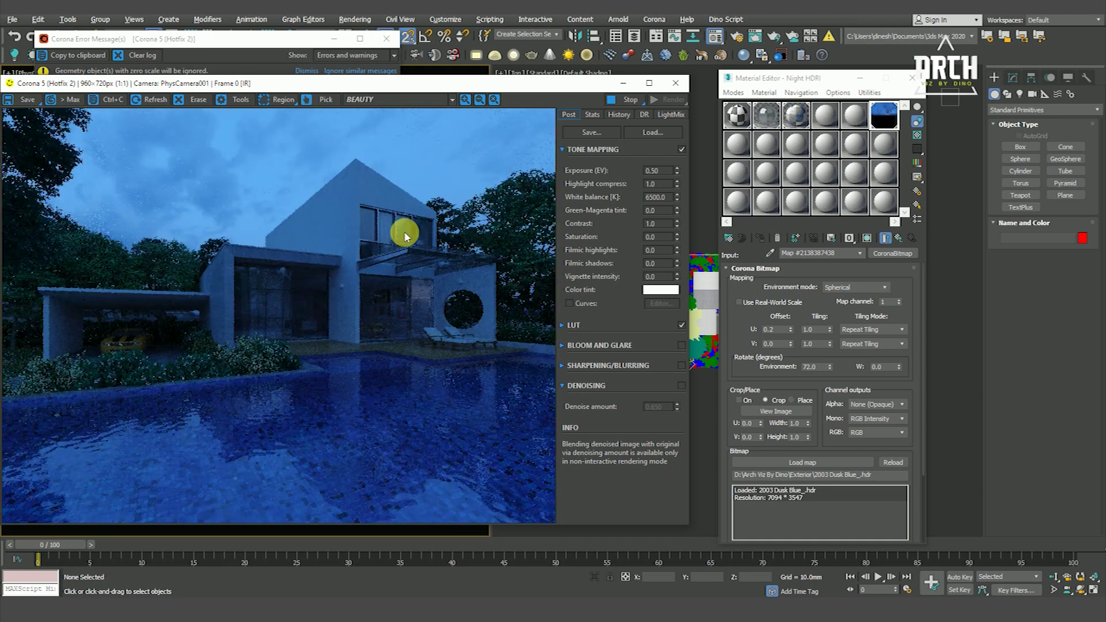
click(786, 335)
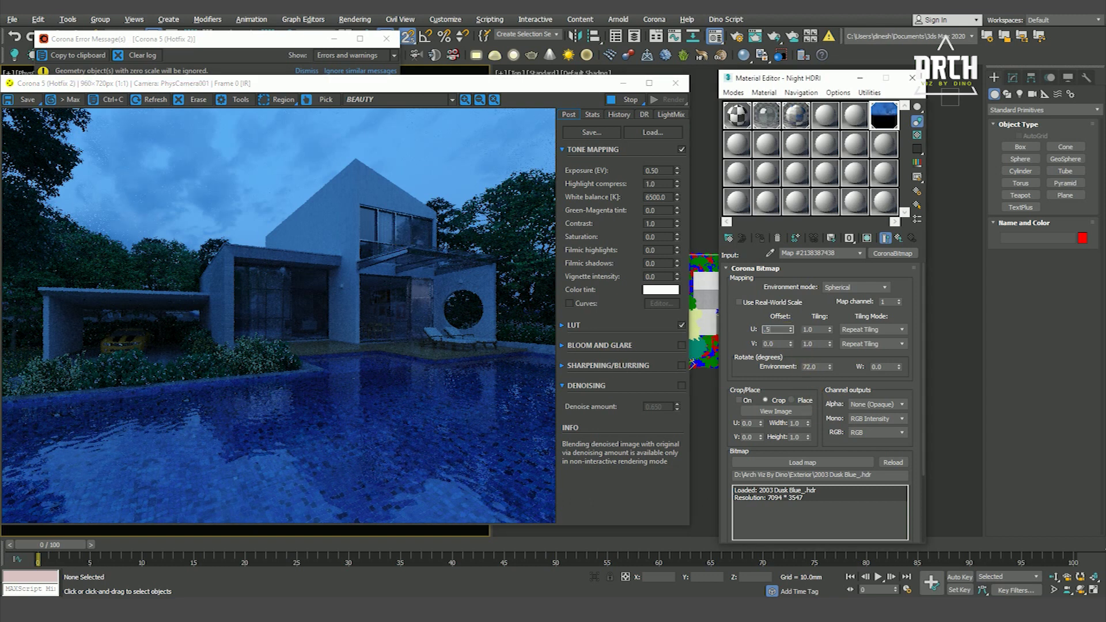
click(786, 335)
key(Return)
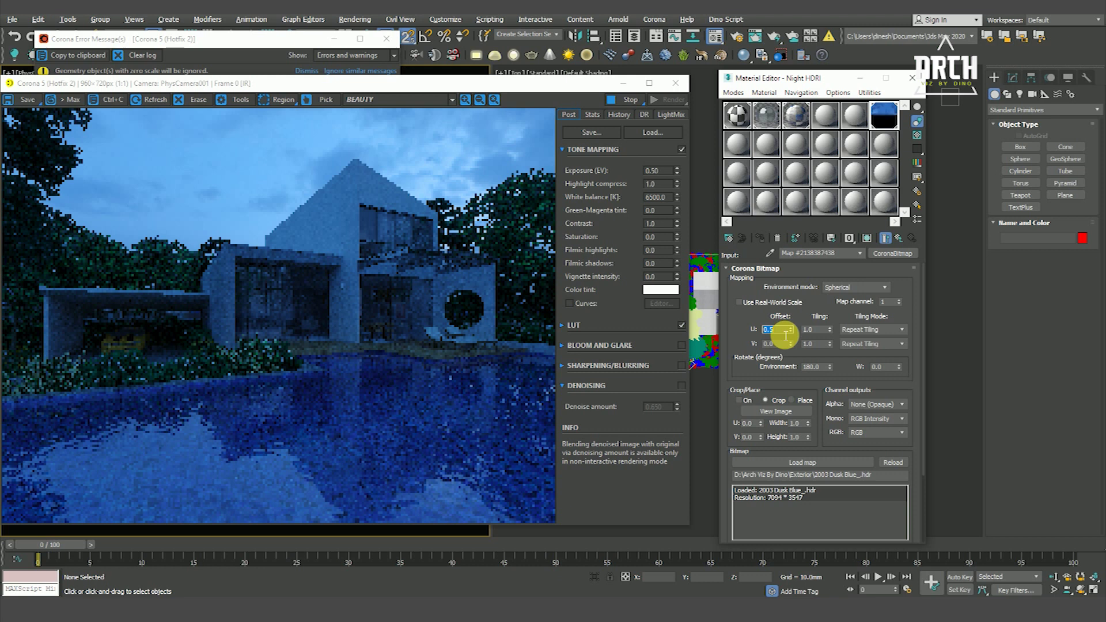
Review the interactive render, then stop it and close the Corona frame buffer.
scroll(434, 163, up, 1)
scroll(434, 163, up, 1)
scroll(441, 300, down, 1)
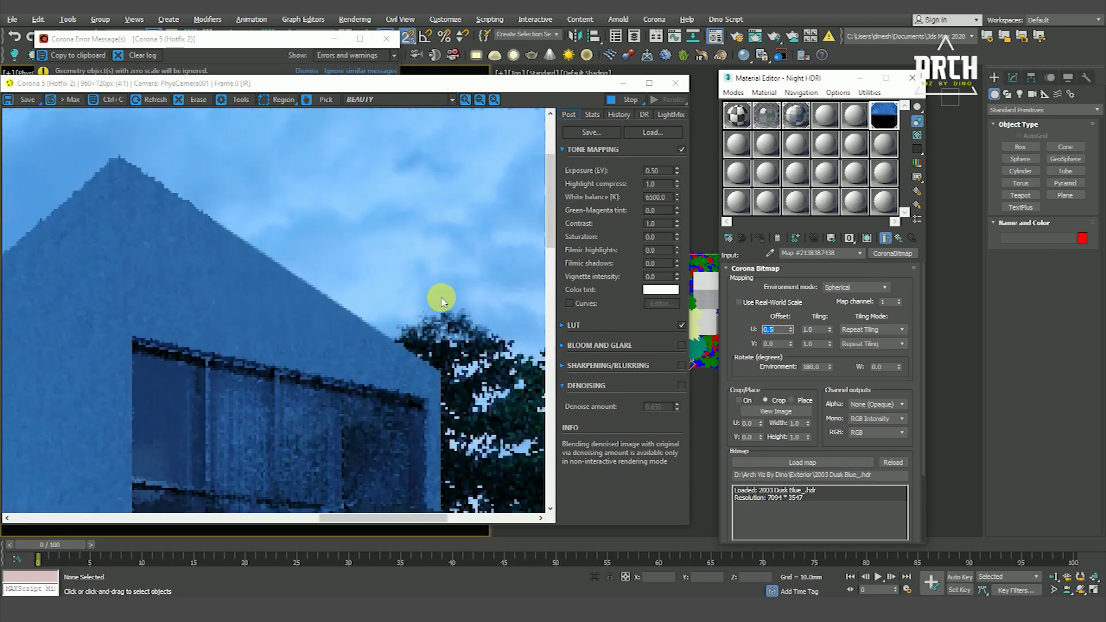
scroll(441, 299, down, 2)
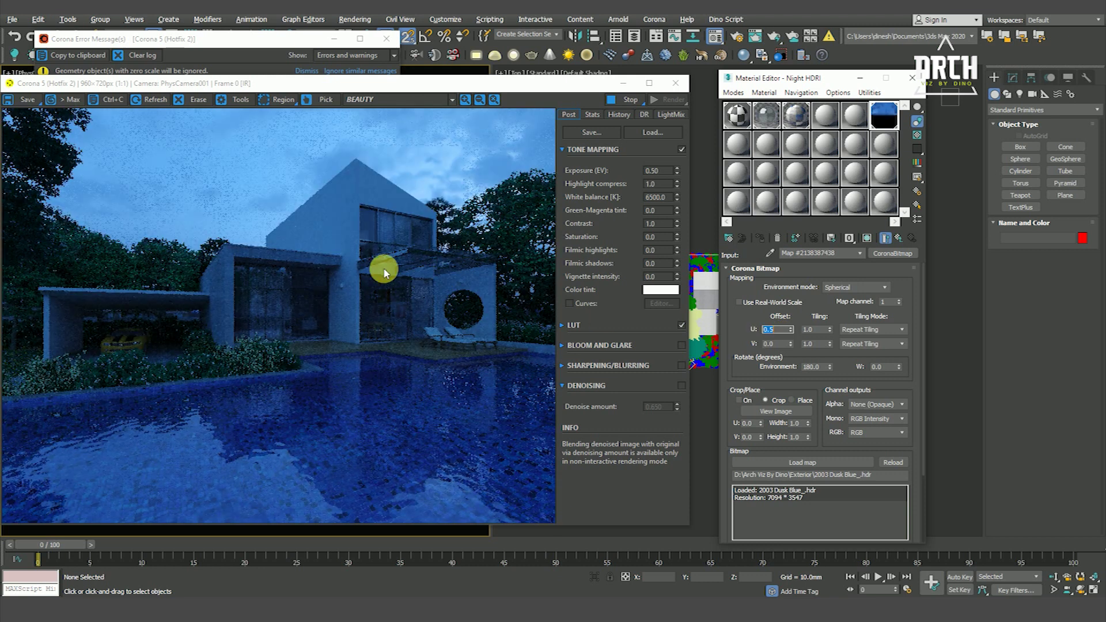
scroll(193, 250, up, 3)
scroll(292, 246, down, 2)
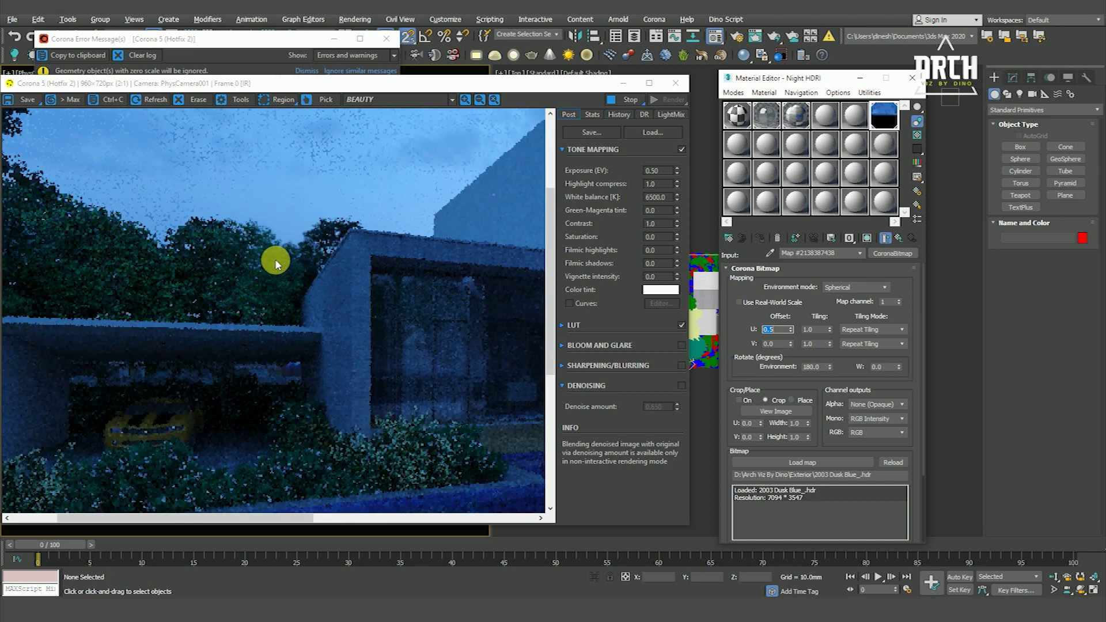
scroll(186, 297, down, 1)
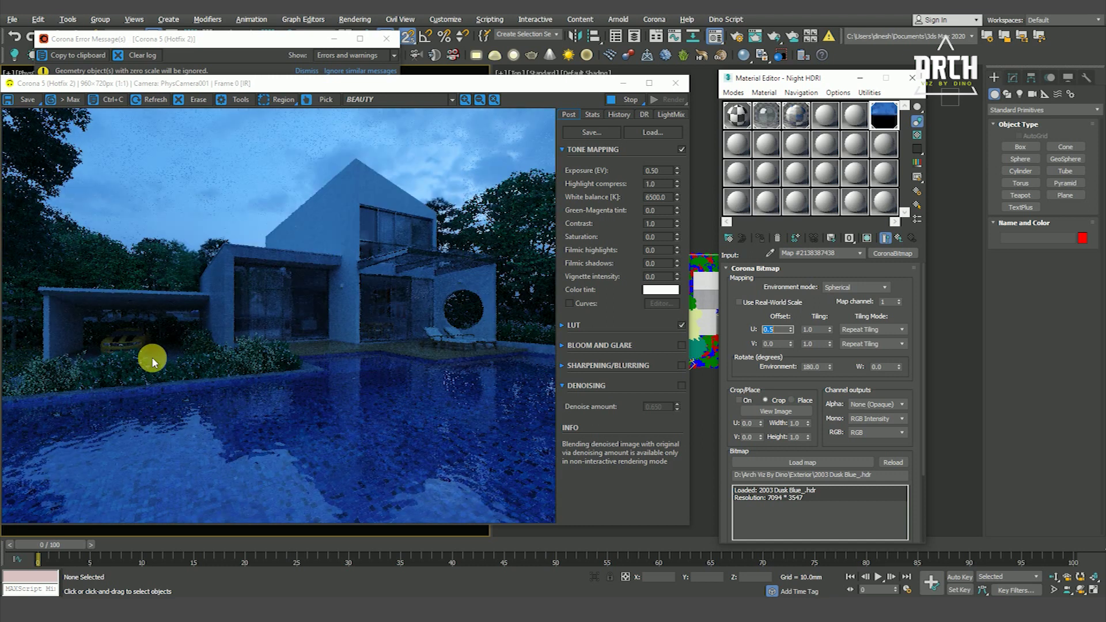
scroll(146, 354, up, 3)
scroll(103, 337, down, 3)
click(627, 101)
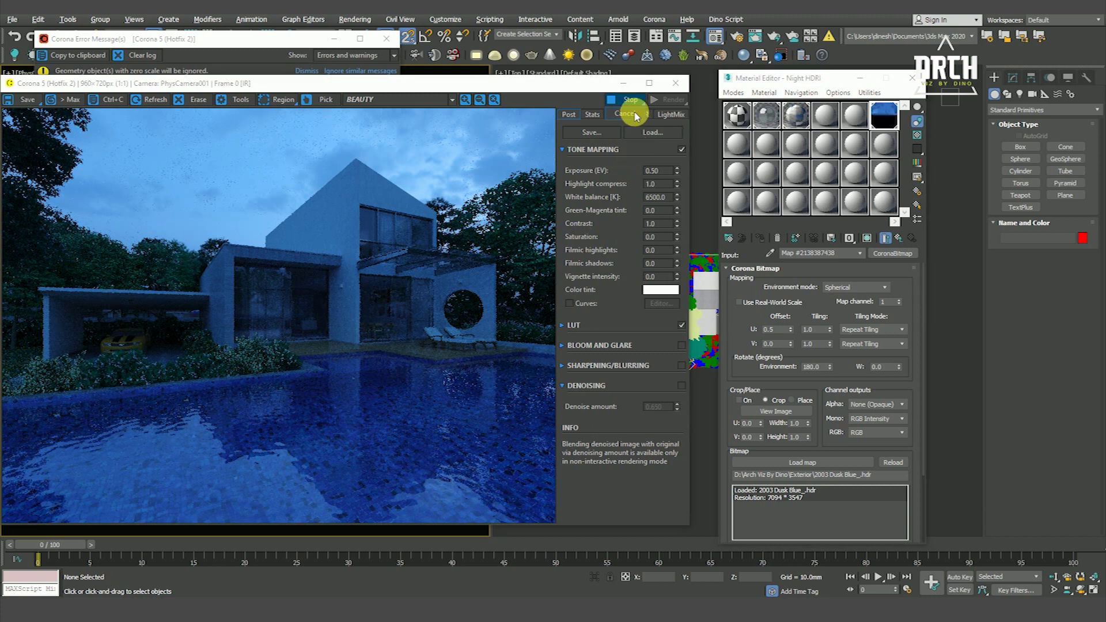
click(677, 84)
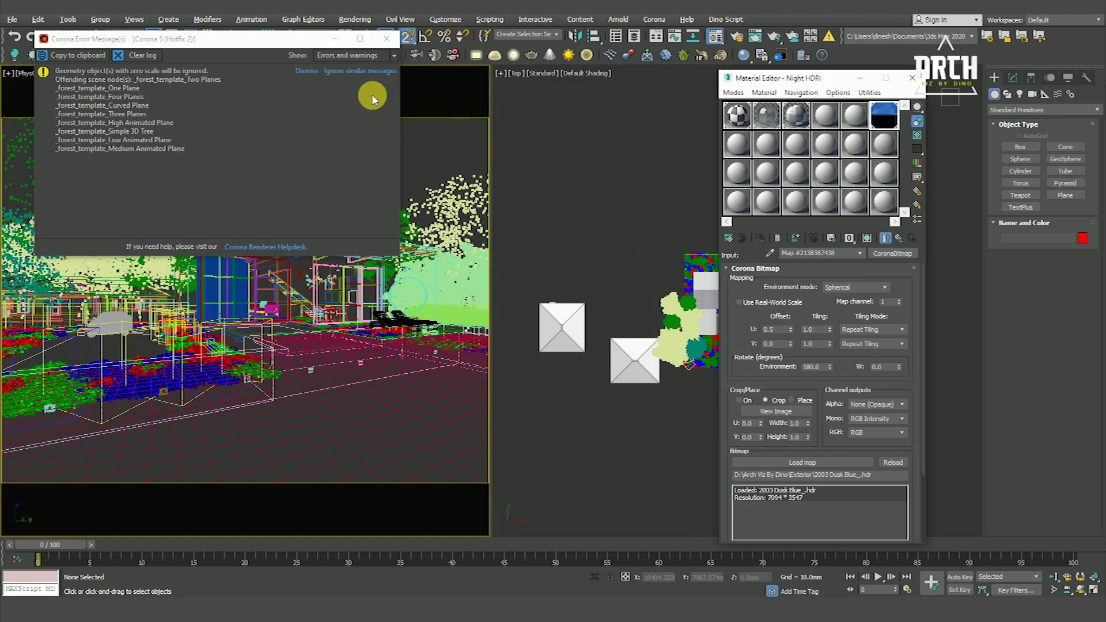
Close the render messages and Material Editor, then maximize and orbit the viewport to the house window.
click(387, 37)
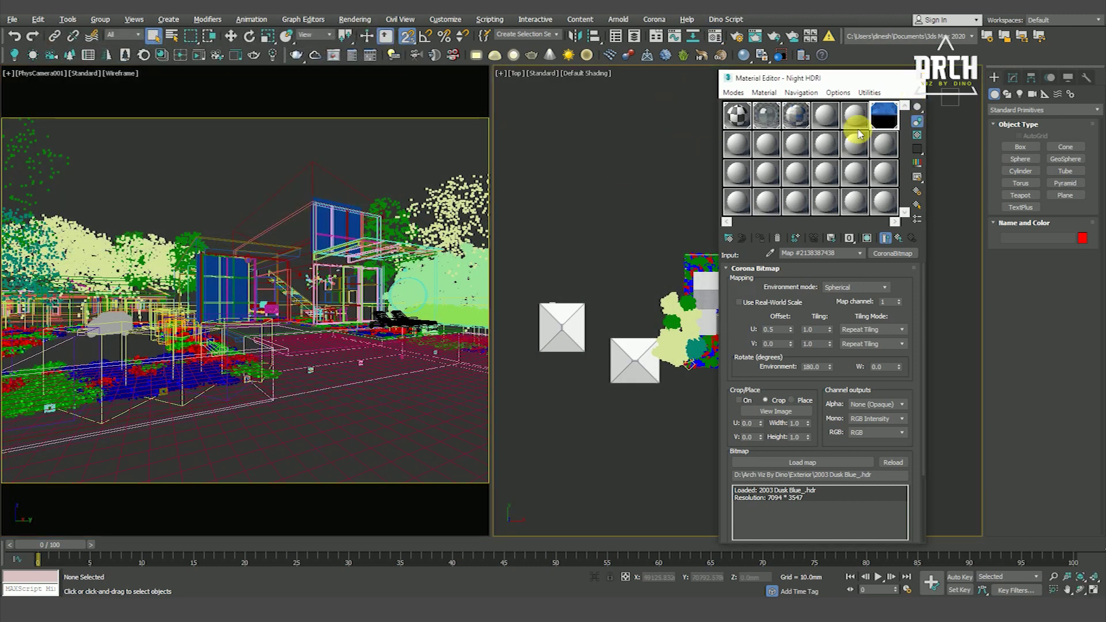
click(911, 77)
key(alt+w)
mouse_move(660, 398)
alt+middle_down()
mouse_move(631, 316)
mouse_move(593, 316)
alt+middle_up()
scroll(630, 316, up, 3)
scroll(592, 316, up, 4)
scroll(541, 237, up, 5)
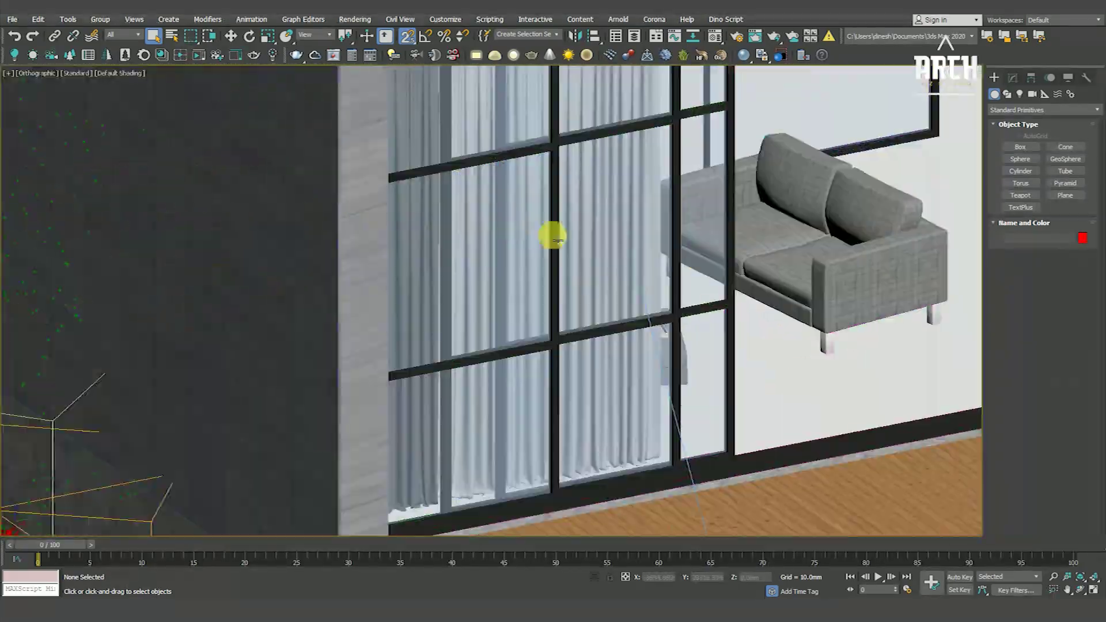
scroll(578, 249, down, 8)
key(F4)
scroll(600, 289, up, 2)
scroll(632, 168, up, 3)
scroll(642, 206, up, 1)
Select the lamp diffusore_001 and load blank material slot 07 - Default for it.
click(641, 205)
scroll(518, 241, up, 2)
scroll(507, 248, up, 2)
scroll(543, 260, up, 2)
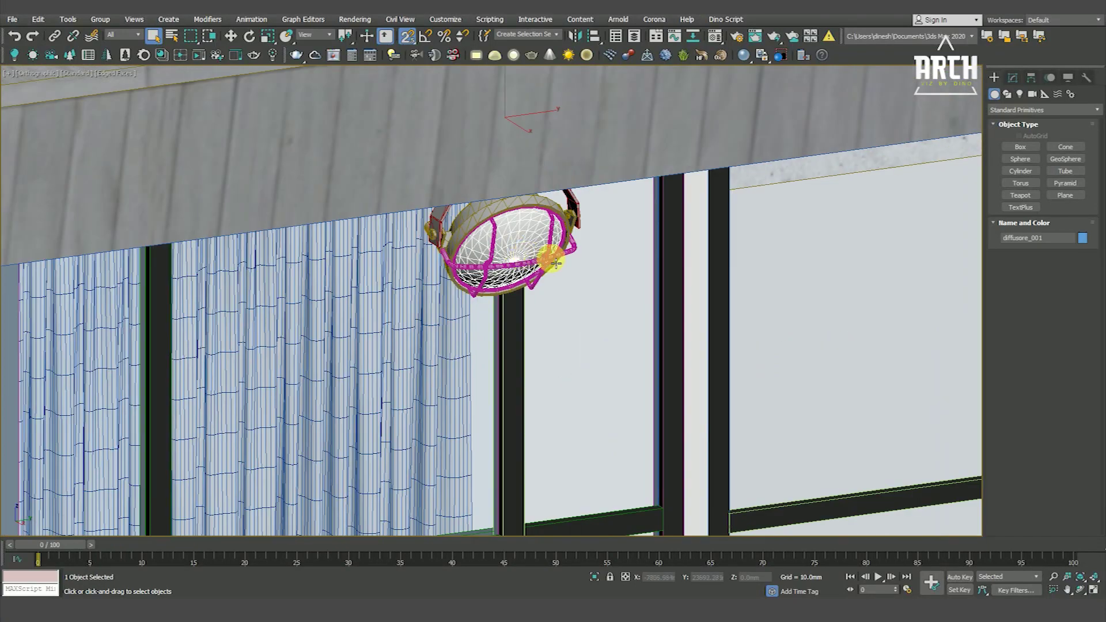
key(m)
click(738, 144)
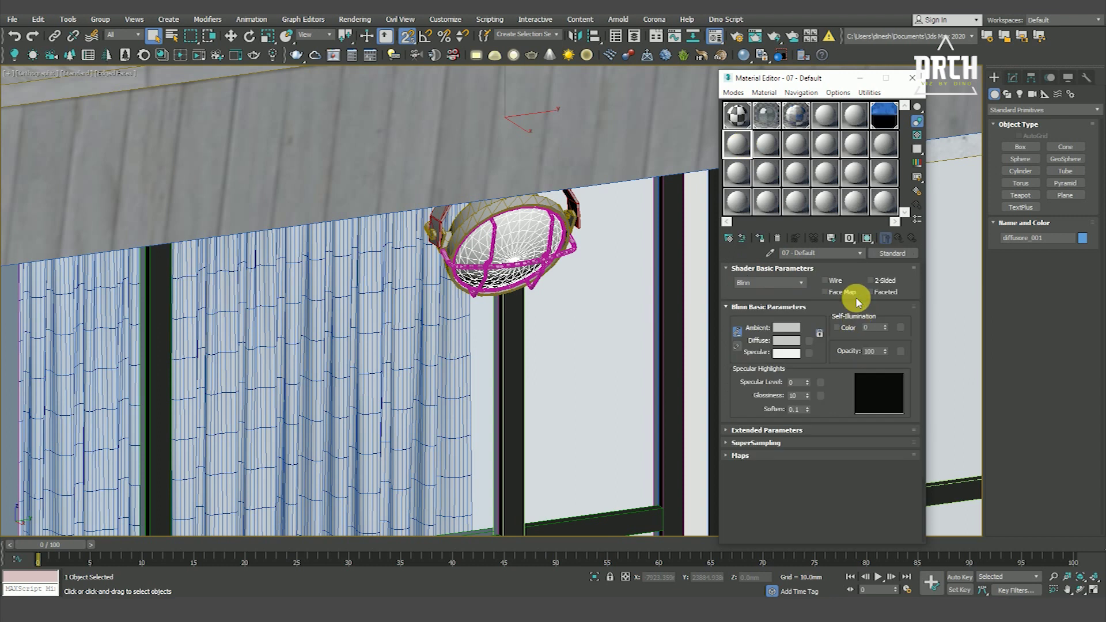
Change the slot to a CoronaLightMtl and assign it to diffusore_001.
click(887, 256)
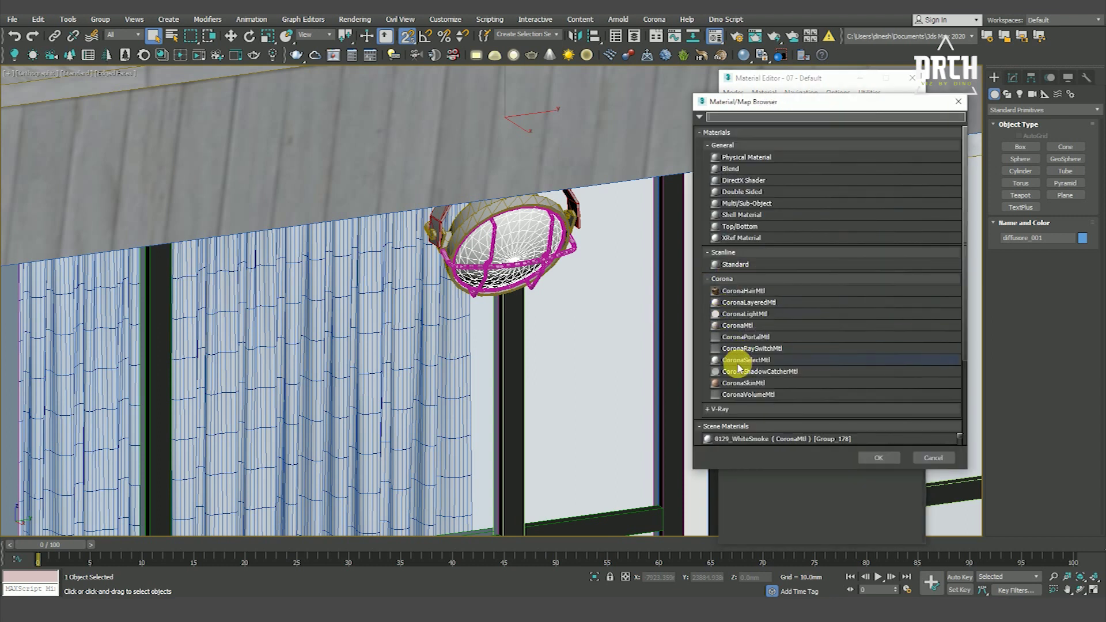
double_click(744, 313)
key(F3)
key(F3)
click(760, 238)
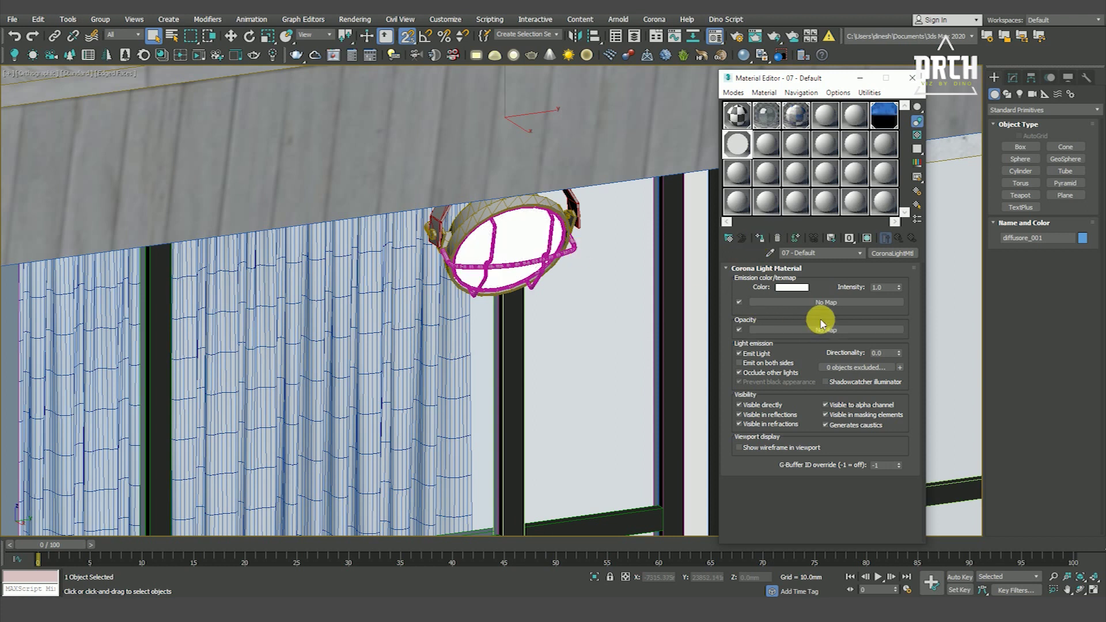
Give the light material a warm light-orange emission color at intensity 10.
click(792, 287)
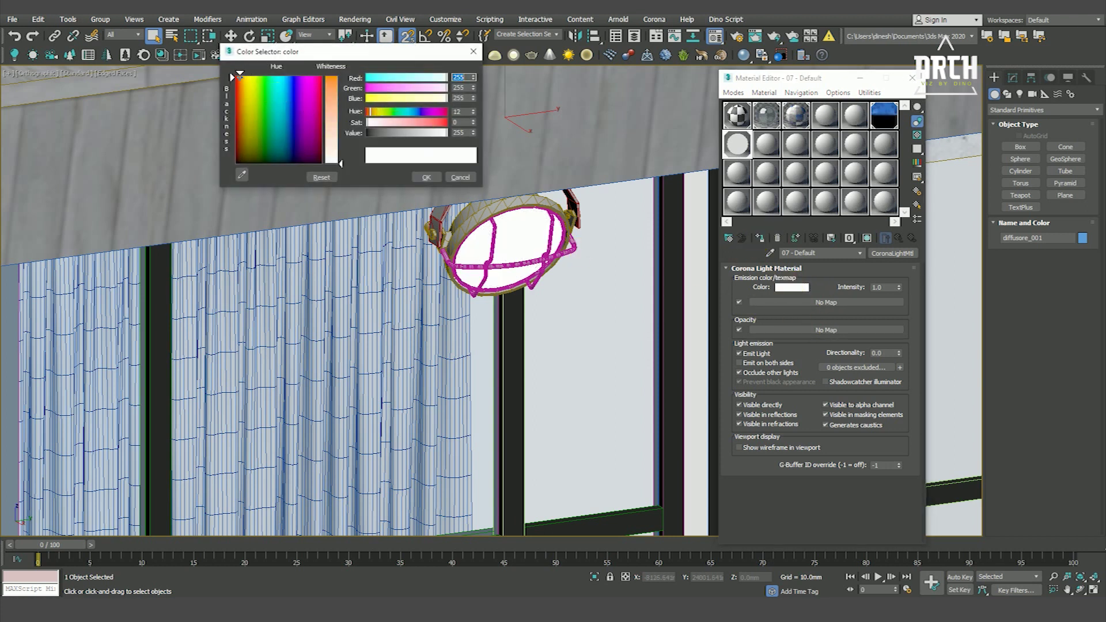
click(331, 102)
click(243, 75)
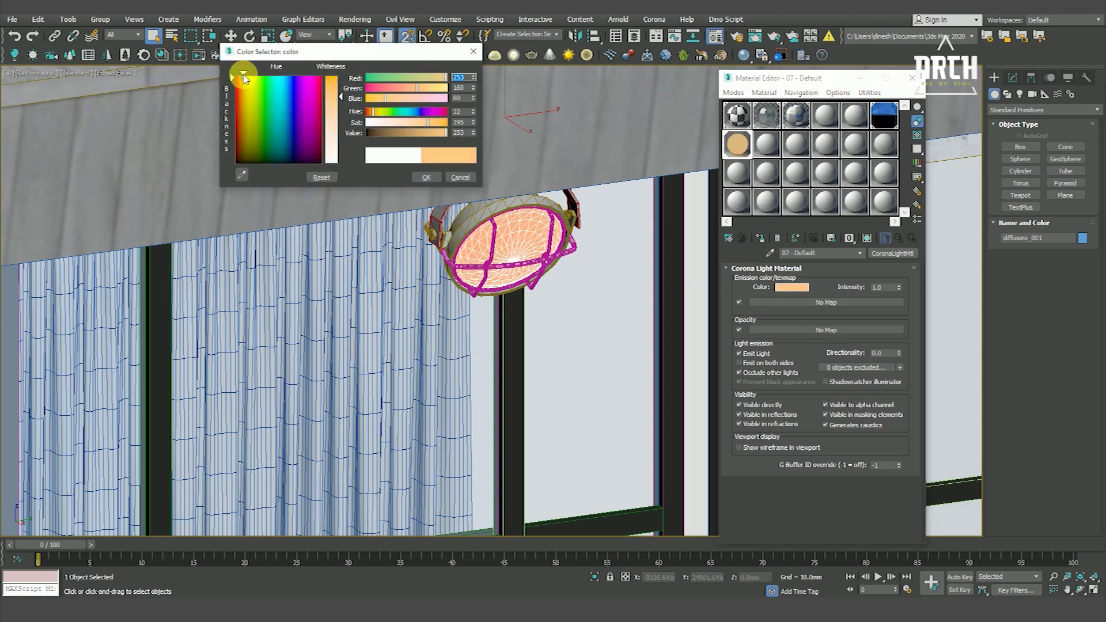
click(424, 178)
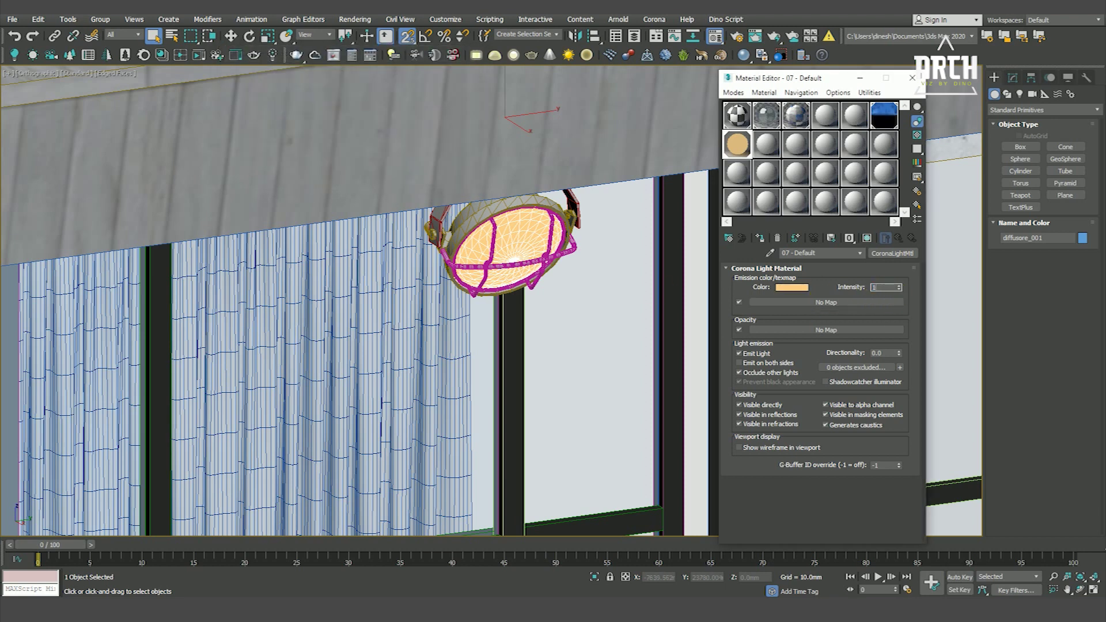
text(10)
key(Return)
scroll(506, 240, down, 5)
scroll(510, 269, down, 3)
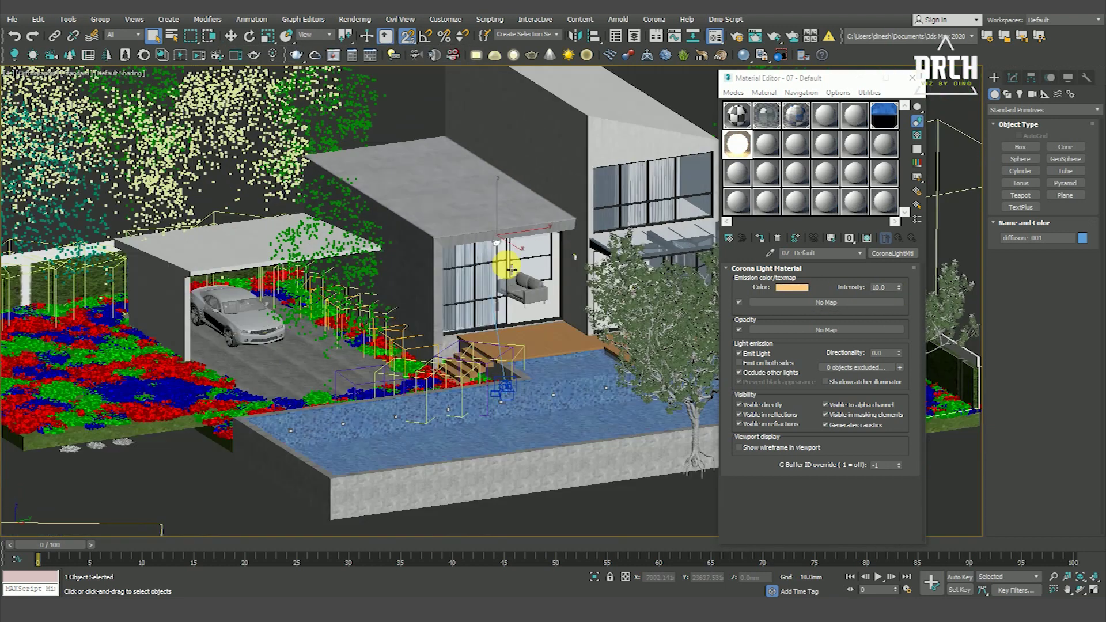
alt+middle_drag(461, 295, 447, 254)
key(F3)
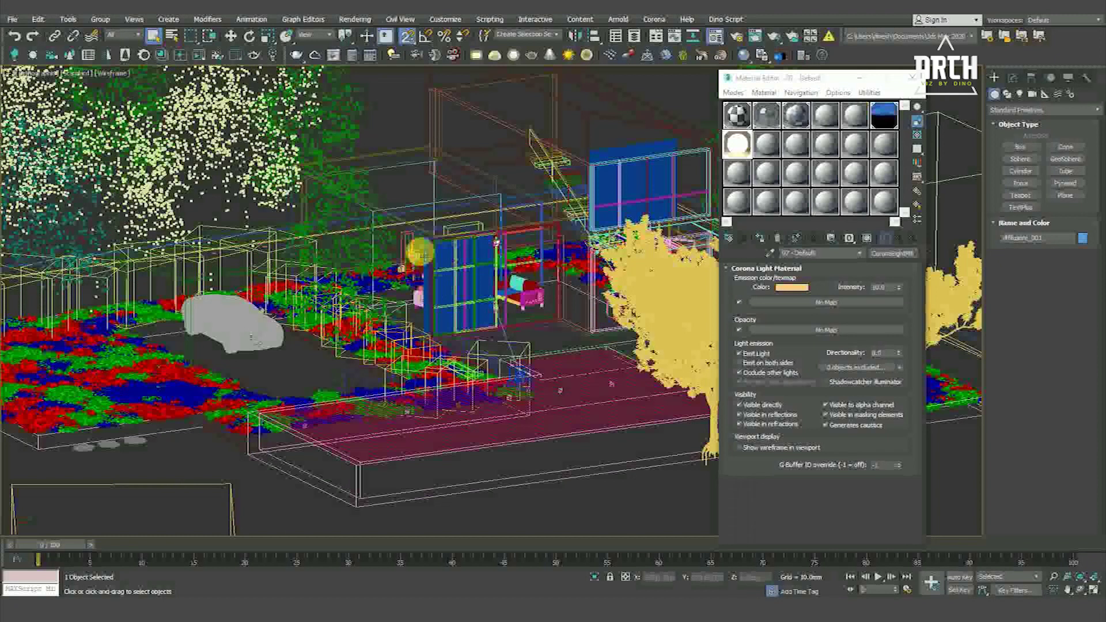
Switch to a wireframe Top view, close the Material Editor and pick the CoronaLight tool.
scroll(421, 252, down, 4)
click(548, 437)
key(F3)
alt+middle_drag(548, 437, 469, 309)
scroll(469, 308, down, 1)
key(t)
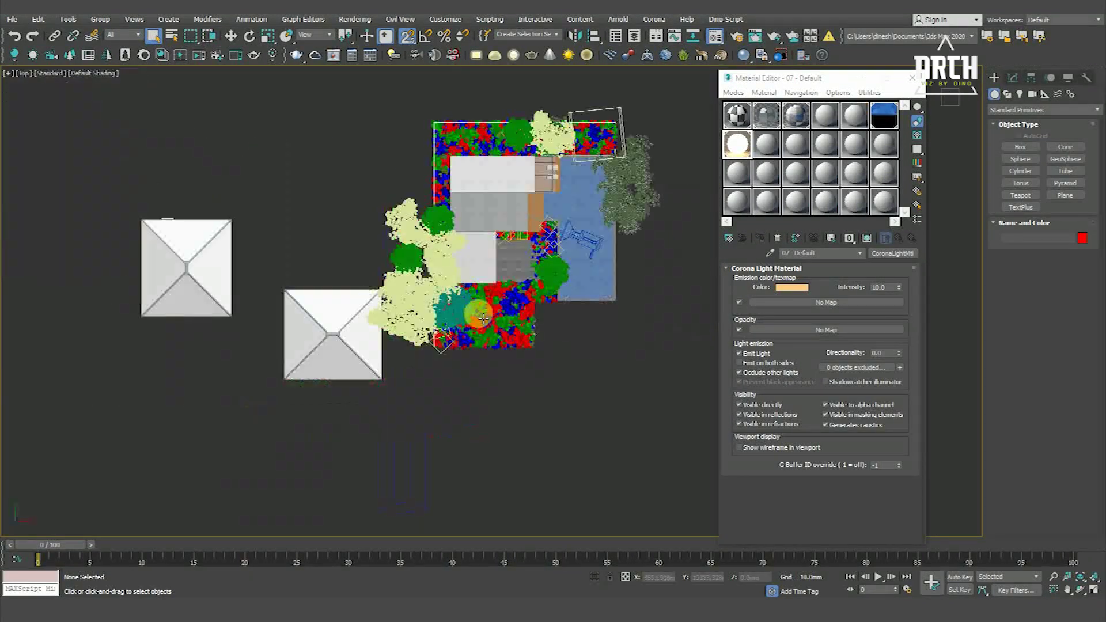
key(F3)
click(912, 78)
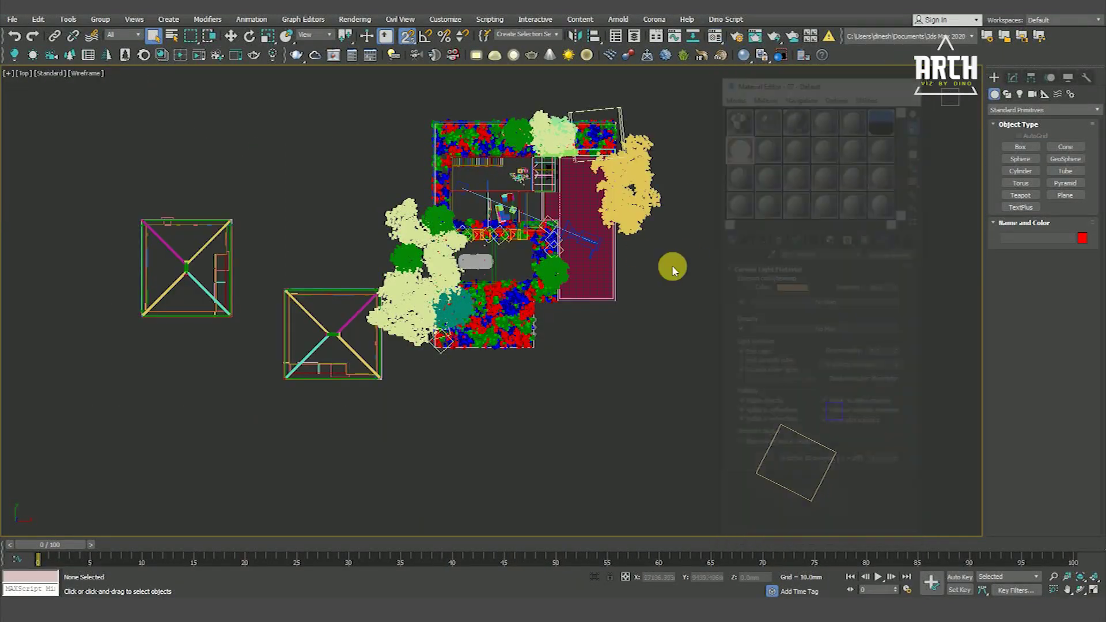
click(1020, 95)
click(1017, 110)
click(1020, 144)
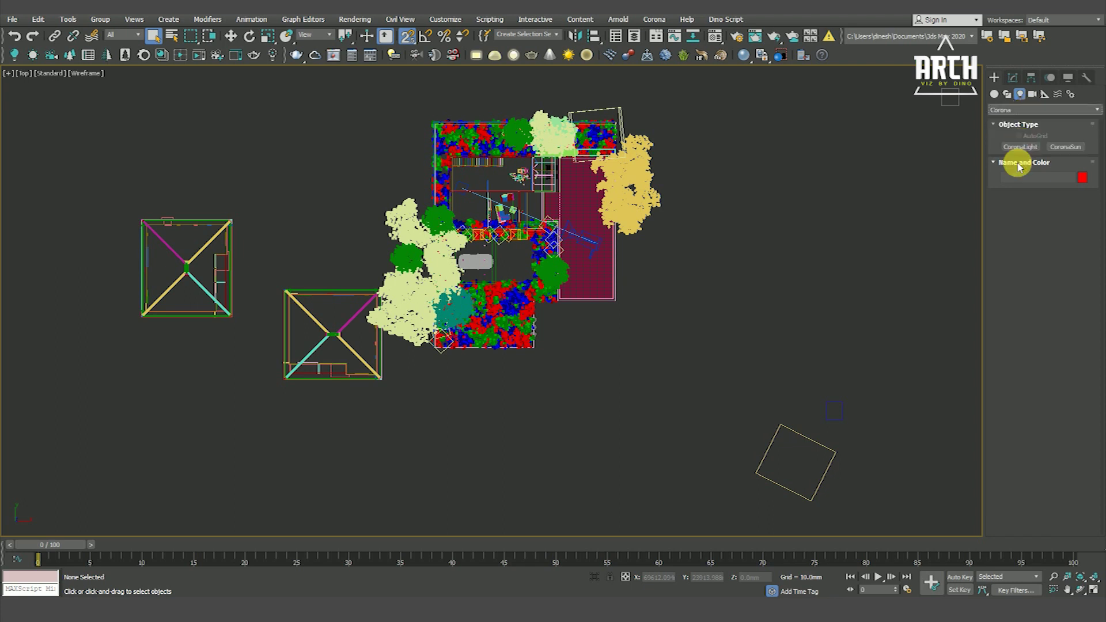
click(1020, 146)
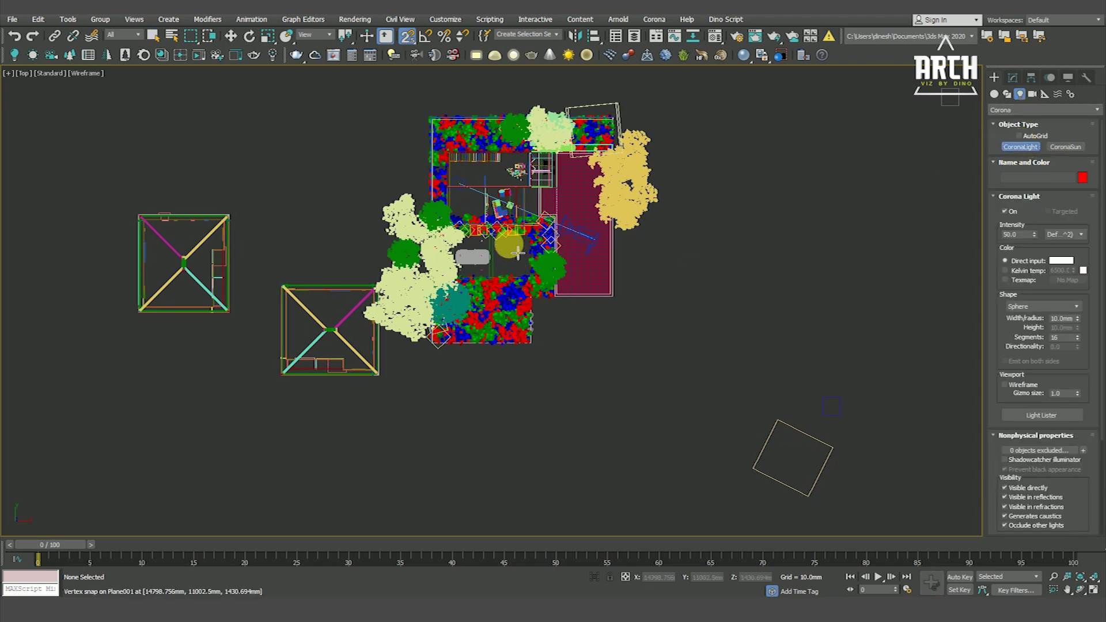
Draw a sphere CoronaLight beside the living-room sofa in the Top view.
scroll(518, 202, up, 2)
key(F3)
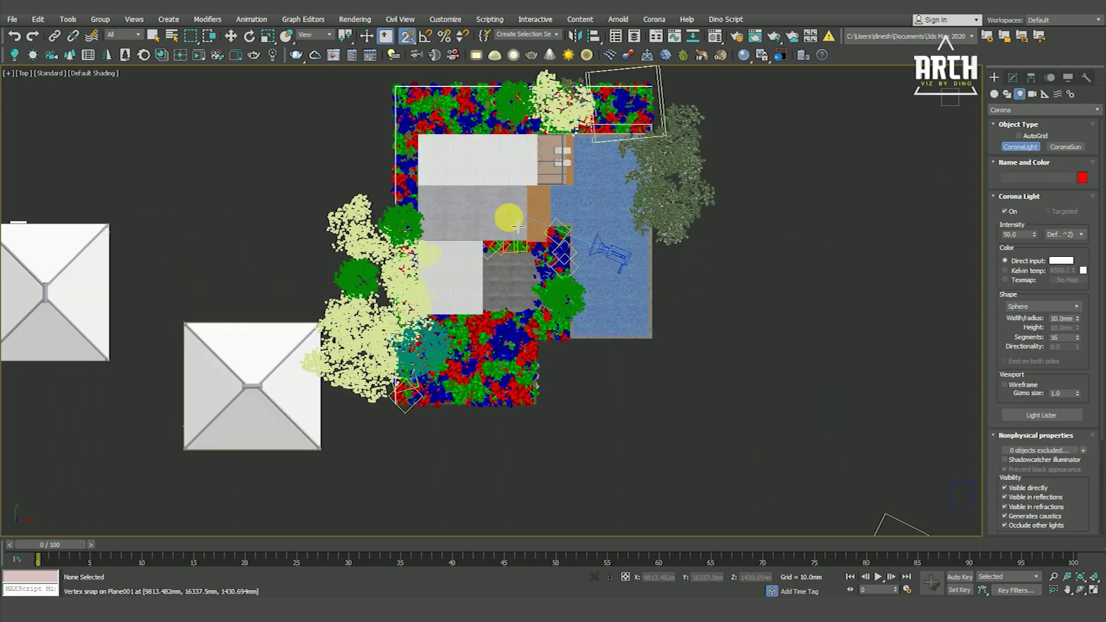
scroll(573, 279, up, 3)
key(F3)
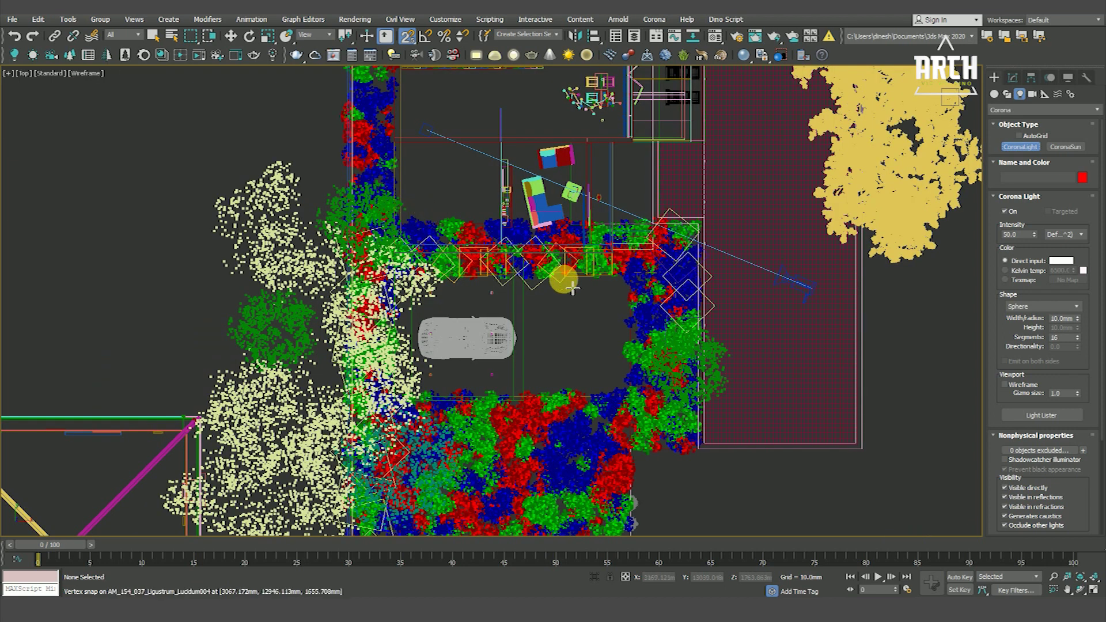
scroll(574, 282, down, 2)
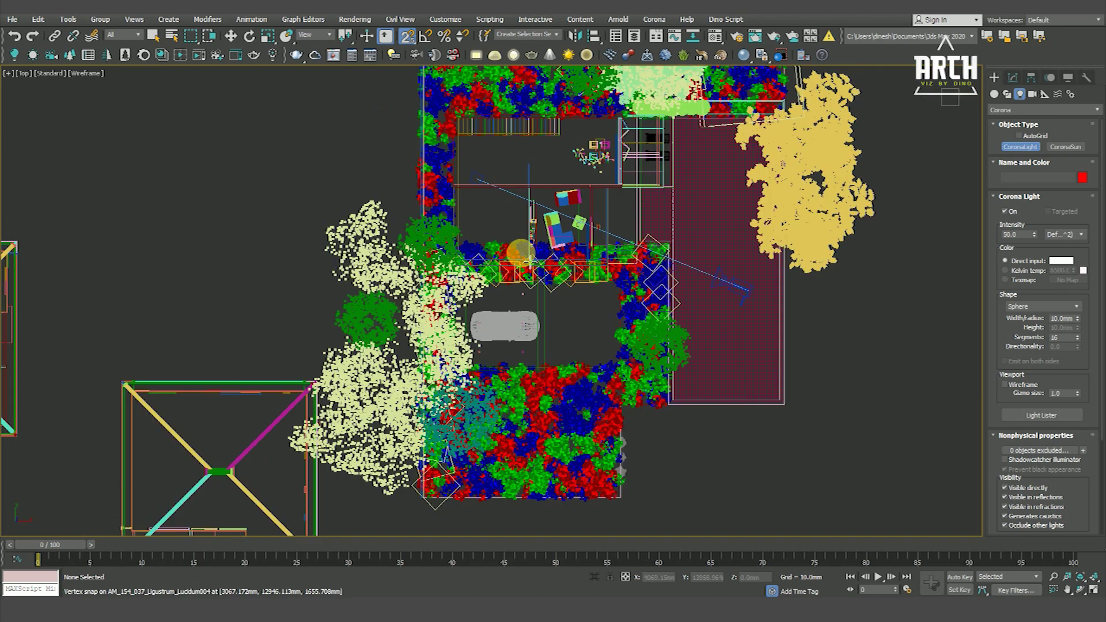
scroll(760, 386, down, 2)
scroll(760, 385, down, 2)
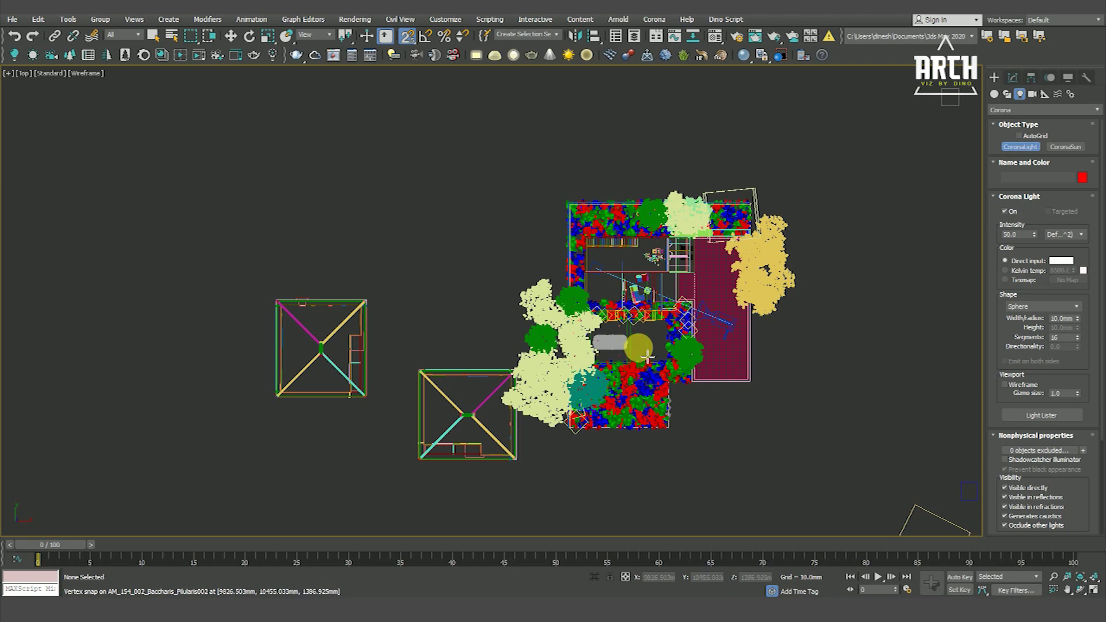
scroll(649, 358, up, 3)
mouse_move(649, 342)
middle_down()
mouse_move(503, 310)
mouse_move(471, 263)
middle_up()
scroll(547, 335, down, 2)
scroll(471, 263, up, 3)
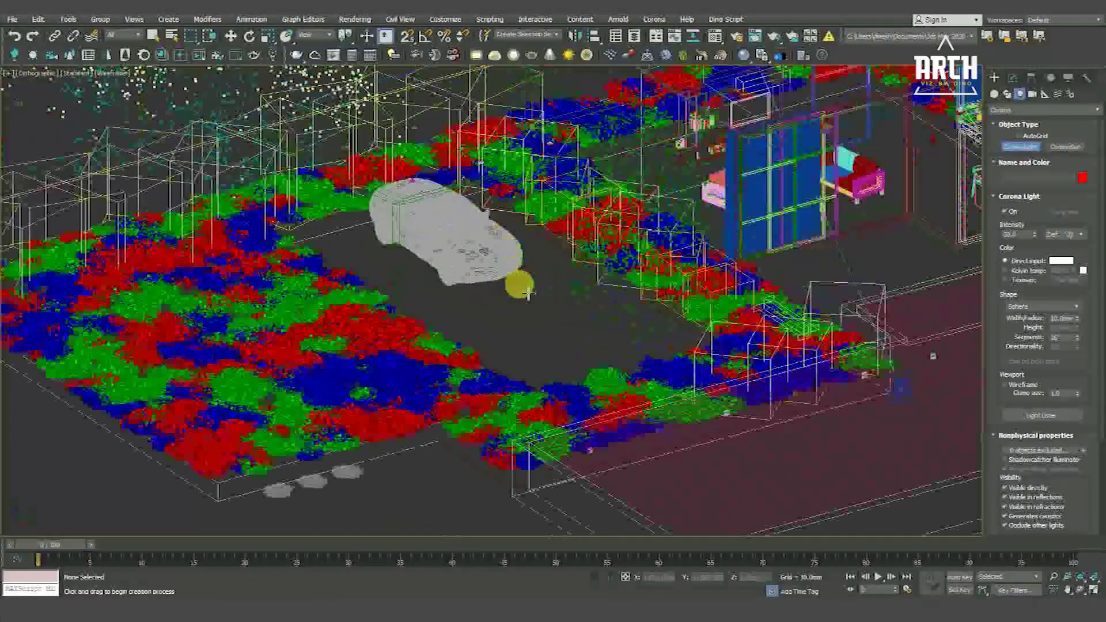
key(F3)
middle_drag(526, 304, 311, 299)
mouse_move(677, 278)
alt+middle_down()
mouse_move(560, 345)
mouse_move(543, 313)
mouse_move(507, 310)
mouse_move(498, 325)
mouse_move(521, 381)
alt+middle_up()
key(t)
scroll(528, 219, up, 5)
key(F3)
scroll(528, 231, up, 4)
scroll(530, 265, up, 3)
drag(521, 265, 532, 300)
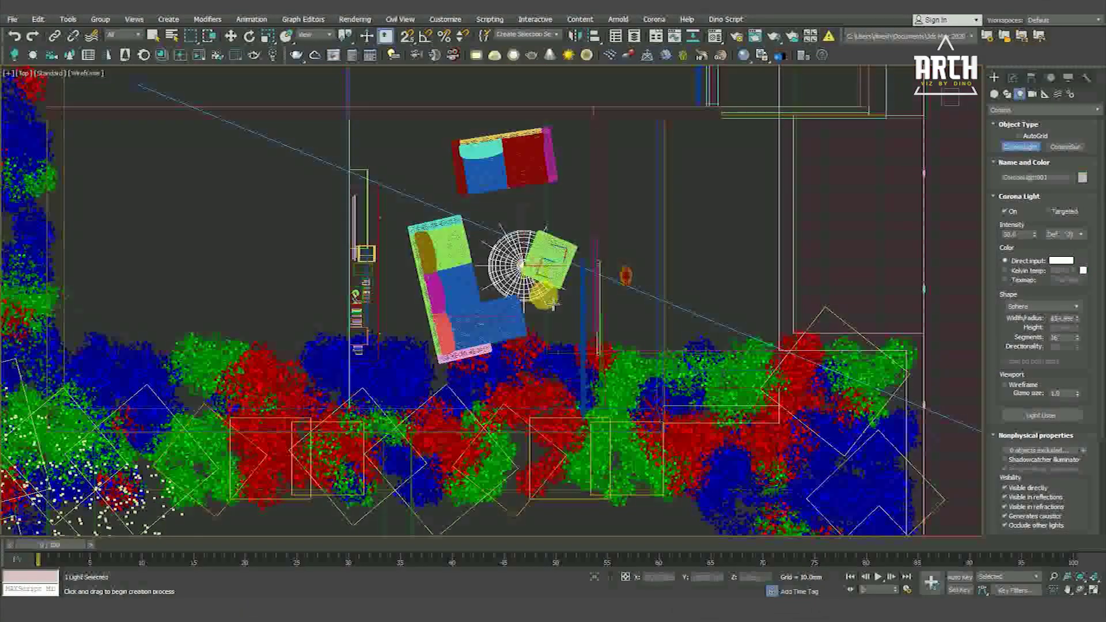
Raise the new sphere light above the floor along Z in the Front view.
click(230, 36)
key(f)
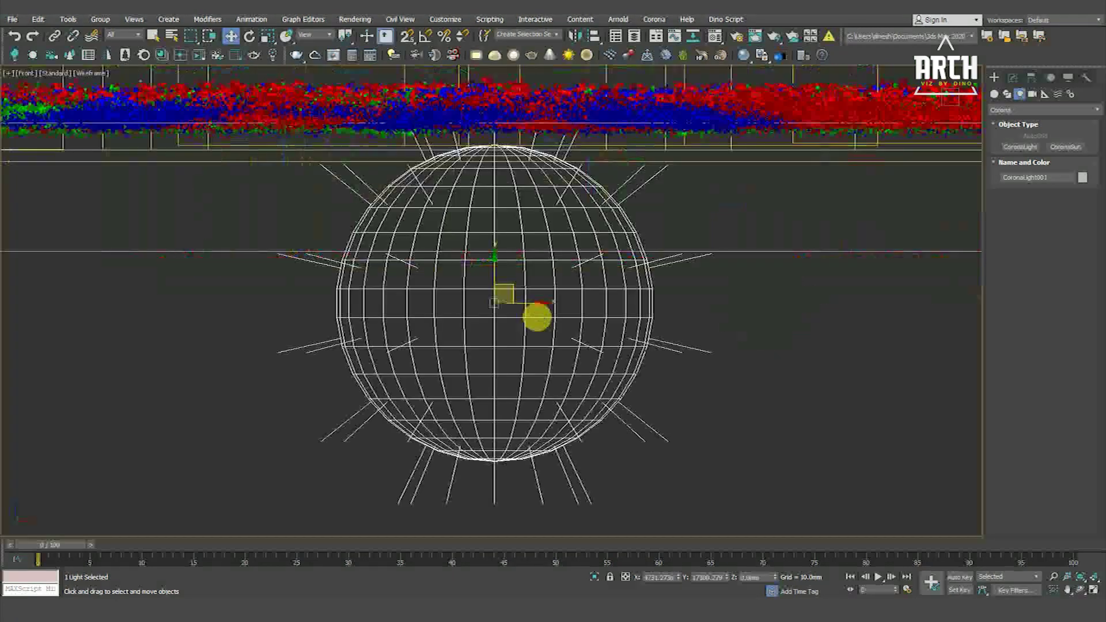
scroll(539, 340, down, 8)
scroll(545, 360, up, 4)
drag(545, 371, 545, 231)
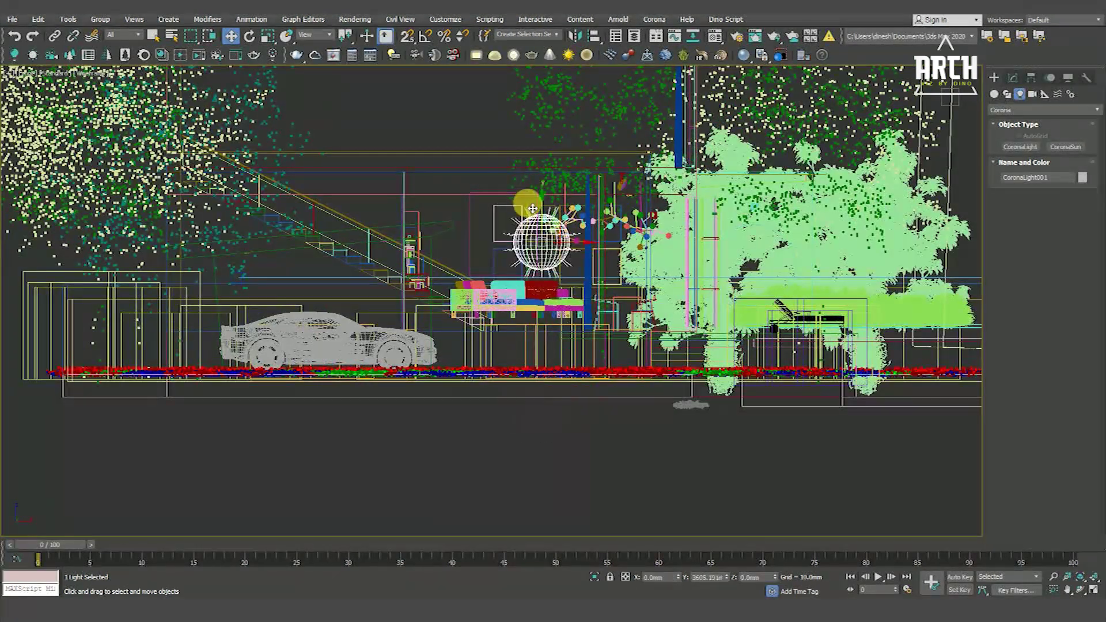
scroll(541, 286, up, 5)
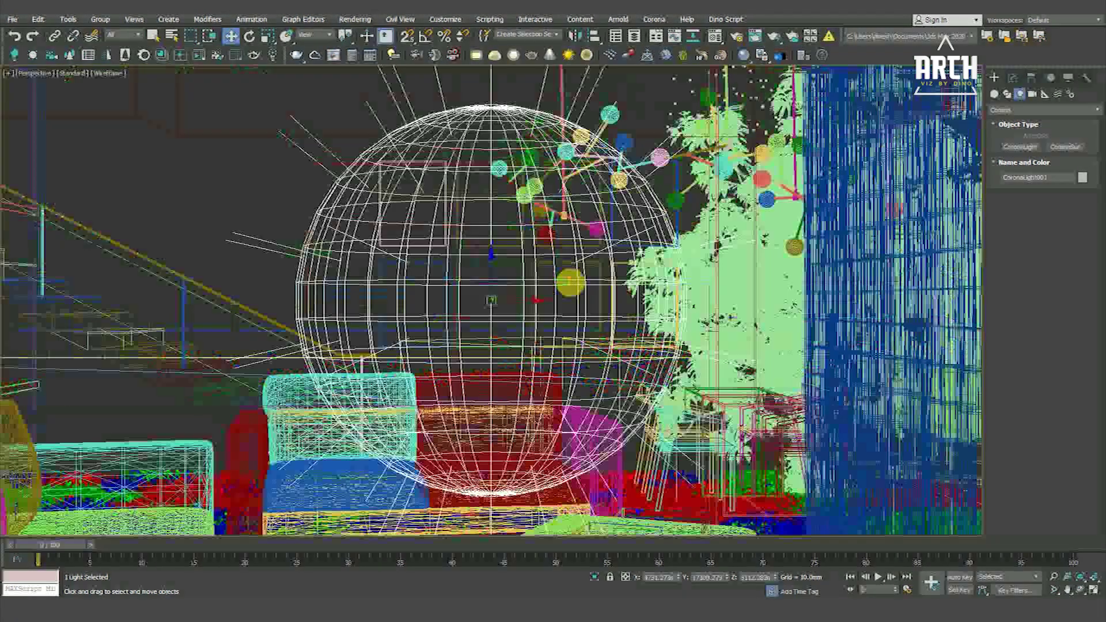
Check the light inside the room in perspective and lift it higher.
key(p)
key(F3)
scroll(571, 279, down, 2)
mouse_move(585, 318)
alt+middle_down()
mouse_move(544, 349)
mouse_move(576, 329)
mouse_move(573, 317)
mouse_move(628, 351)
alt+middle_up()
scroll(628, 351, up, 3)
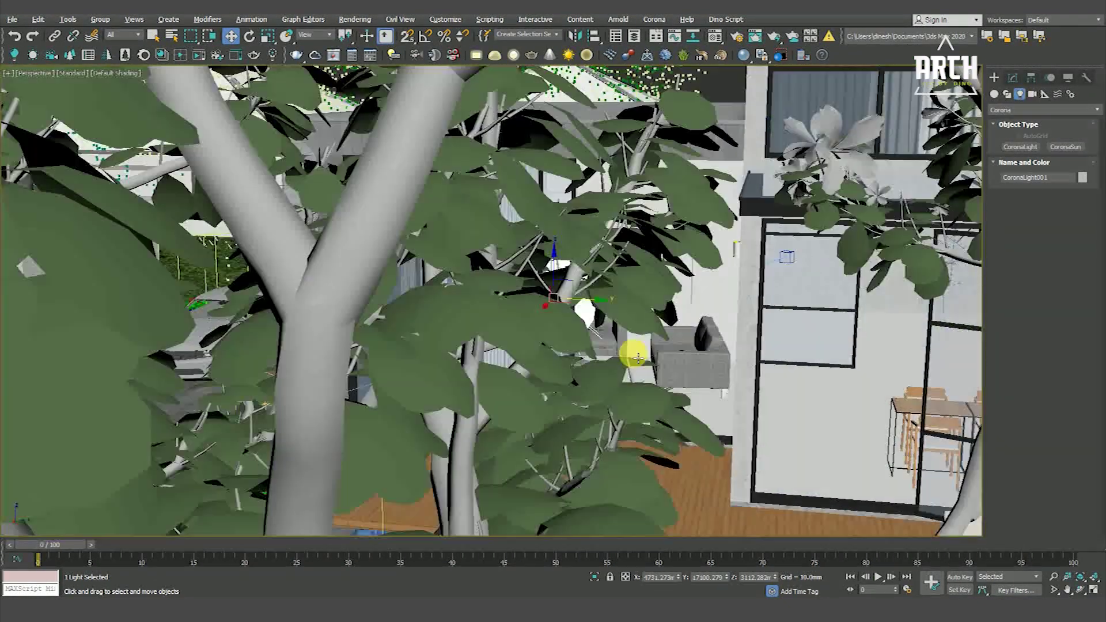
scroll(632, 353, up, 3)
scroll(627, 353, up, 3)
scroll(637, 345, up, 3)
mouse_move(625, 342)
alt+middle_down()
mouse_move(533, 247)
mouse_move(731, 489)
mouse_move(503, 315)
alt+middle_up()
scroll(495, 308, down, 3)
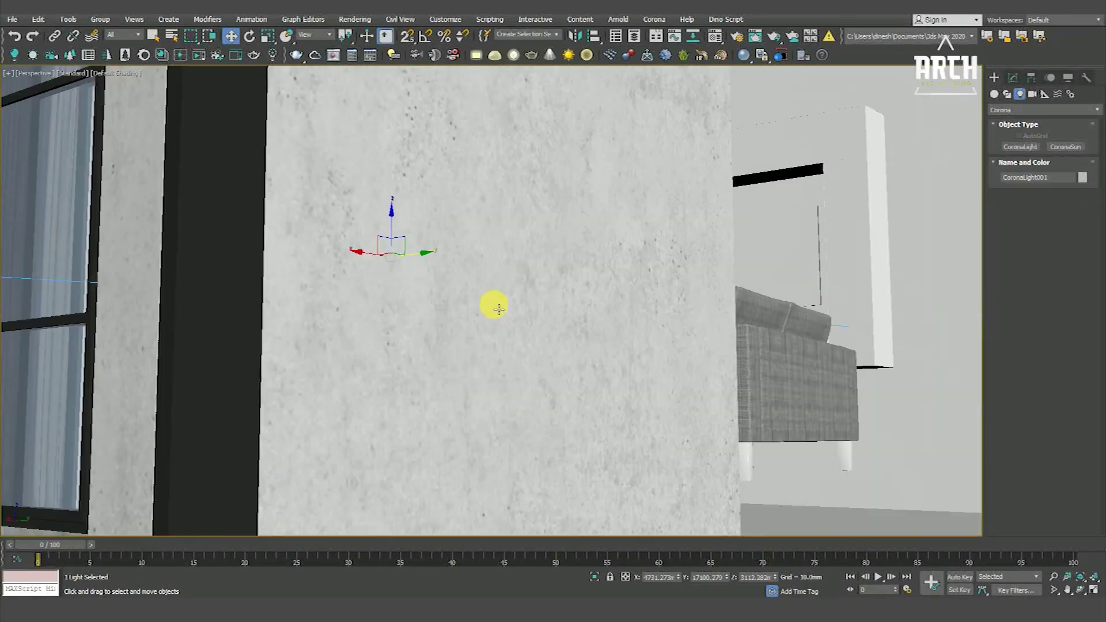
scroll(387, 380, down, 2)
scroll(754, 346, down, 3)
scroll(530, 319, down, 3)
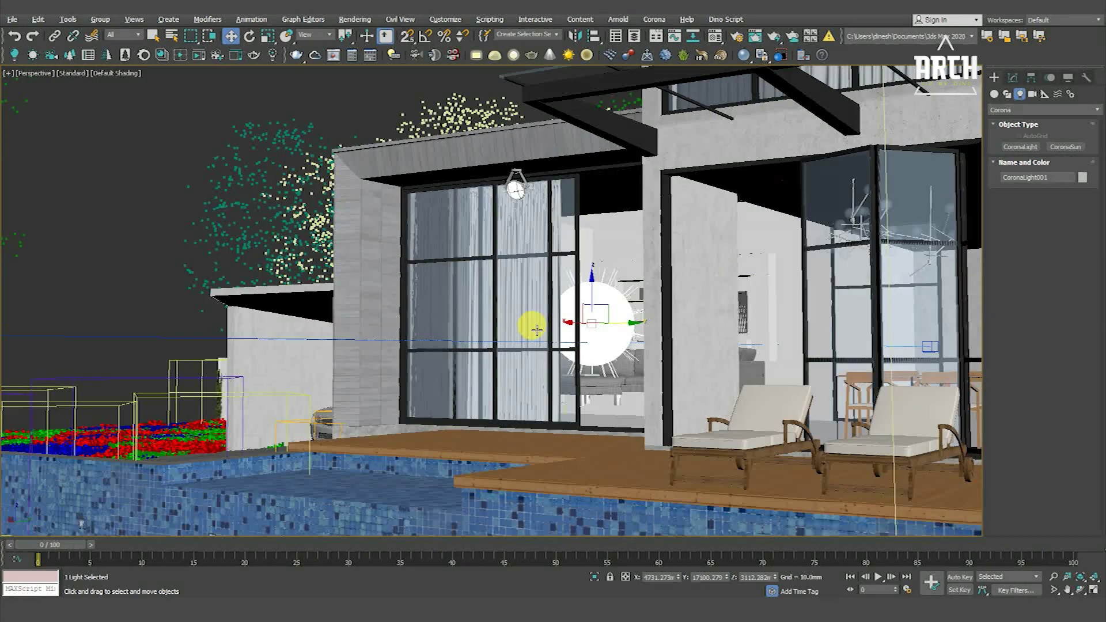
scroll(536, 328, down, 2)
scroll(536, 329, down, 2)
scroll(539, 329, up, 3)
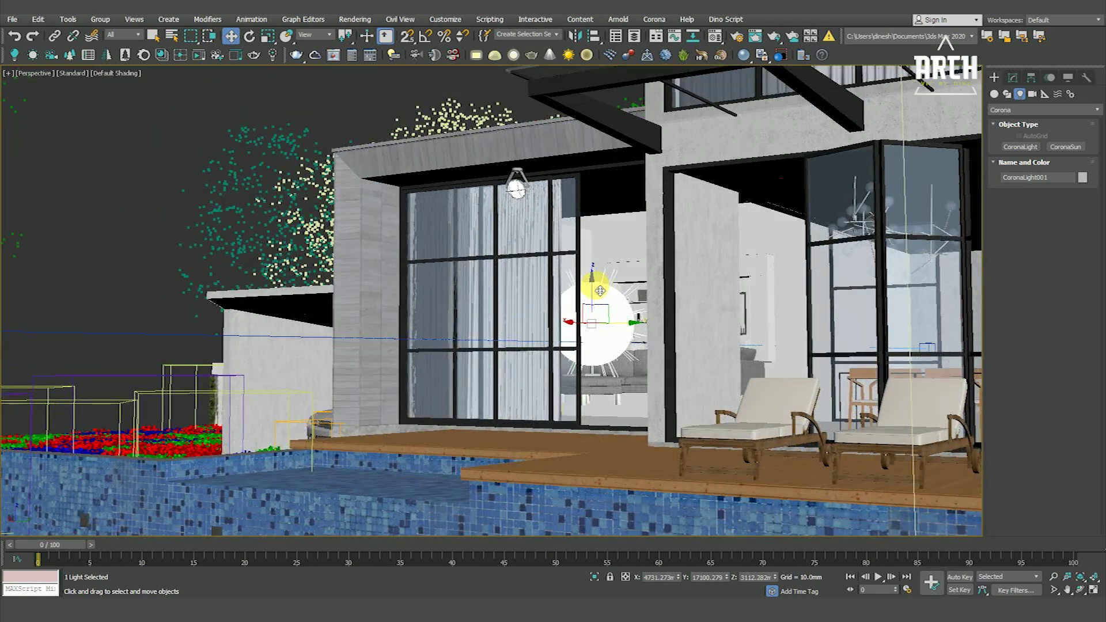
drag(600, 291, 610, 200)
key(t)
scroll(622, 290, down, 4)
scroll(627, 292, up, 3)
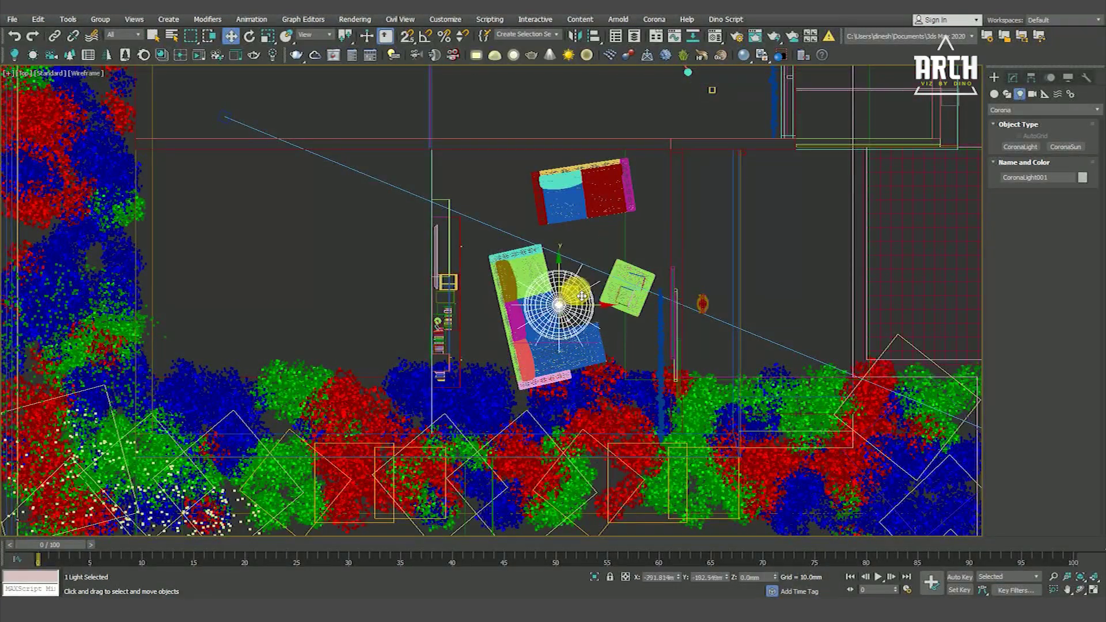
Set the sphere light to 3500 K, hide it from direct view, and set its radius to about 436.
click(1013, 77)
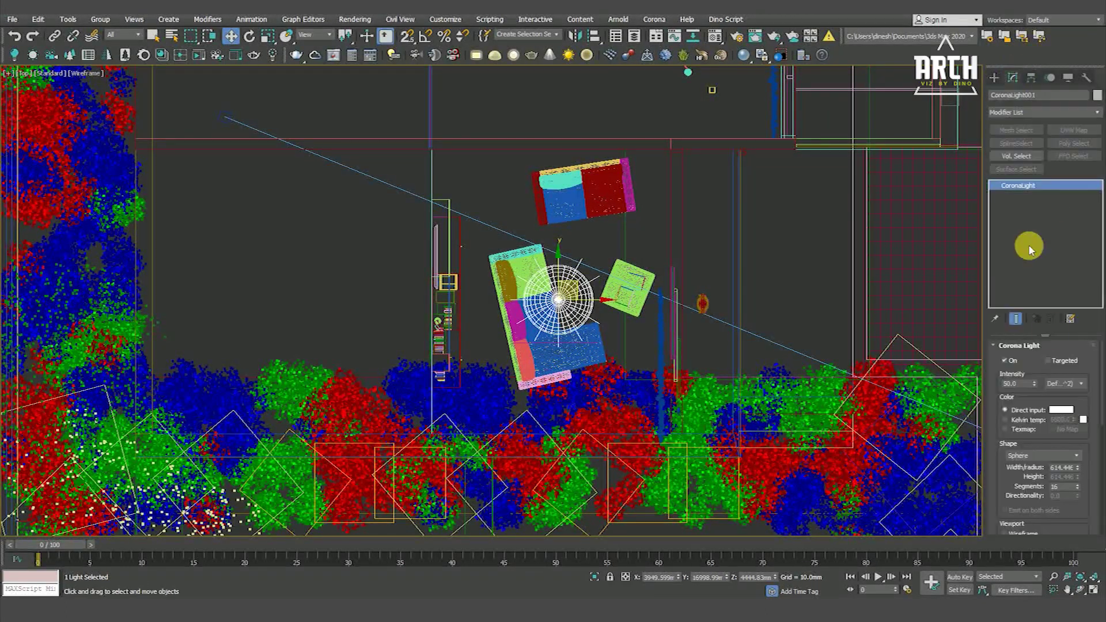
scroll(1021, 345, down, 3)
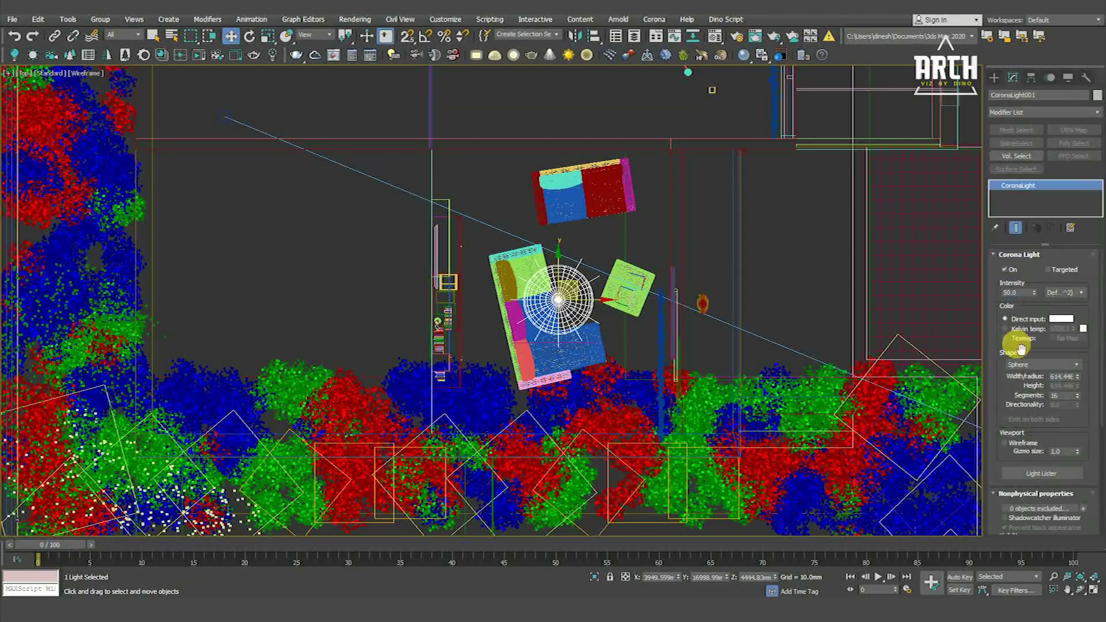
click(1020, 330)
text(30)
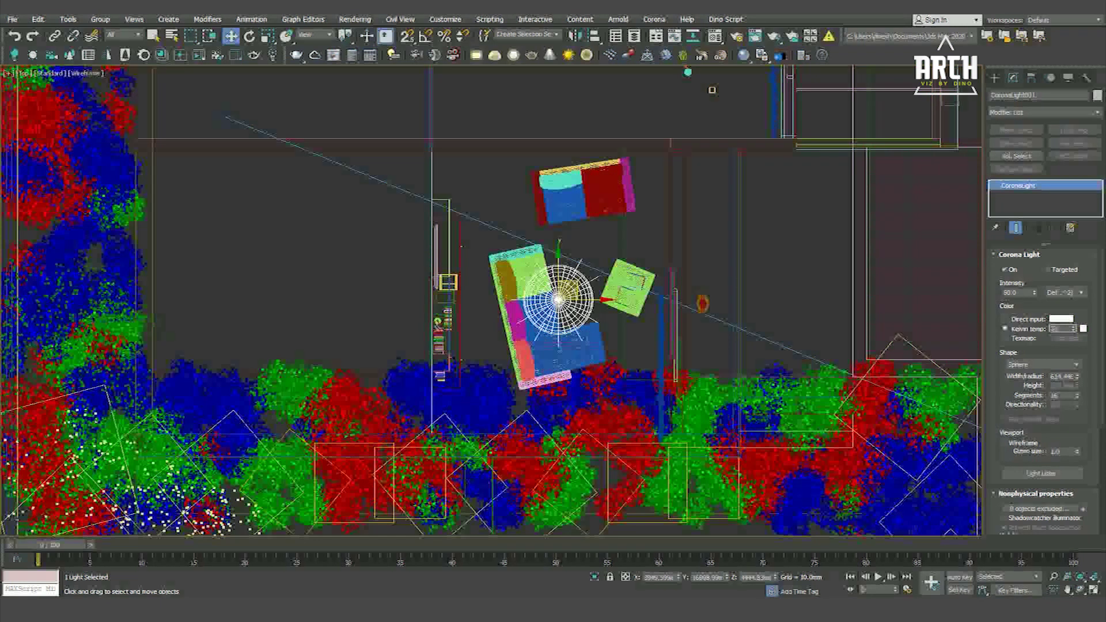
drag(1013, 407, 1011, 333)
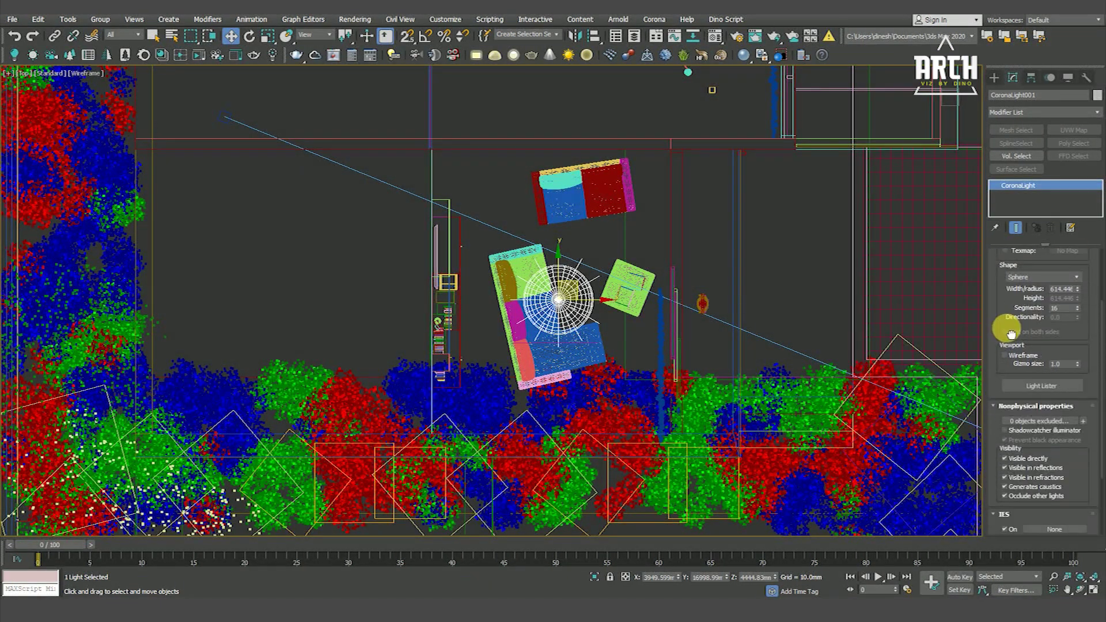
click(1014, 459)
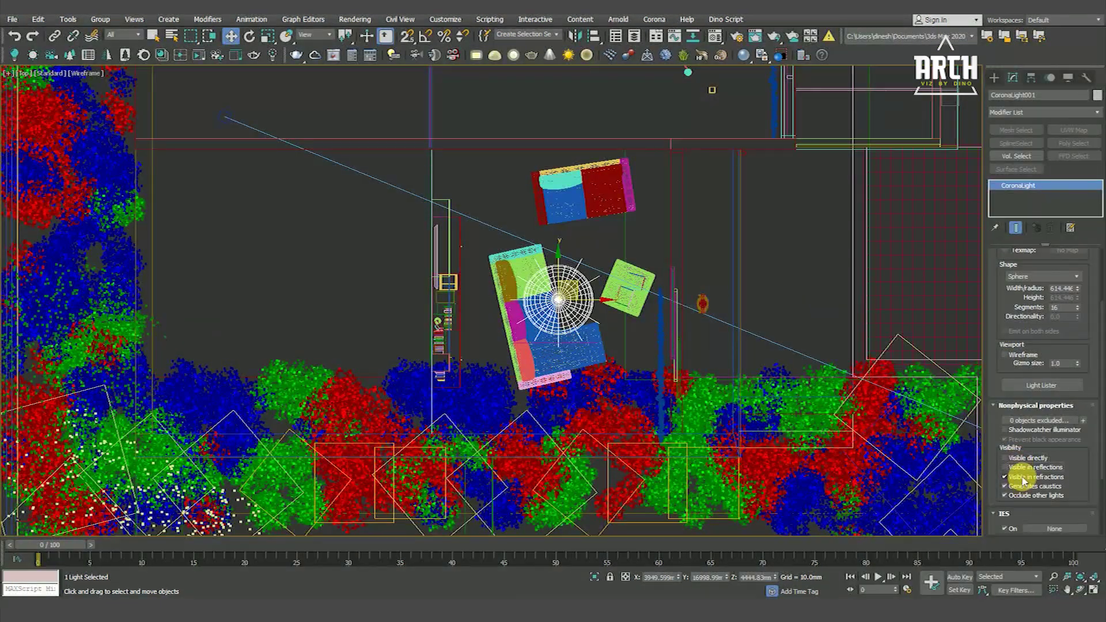
drag(1011, 308, 1012, 397)
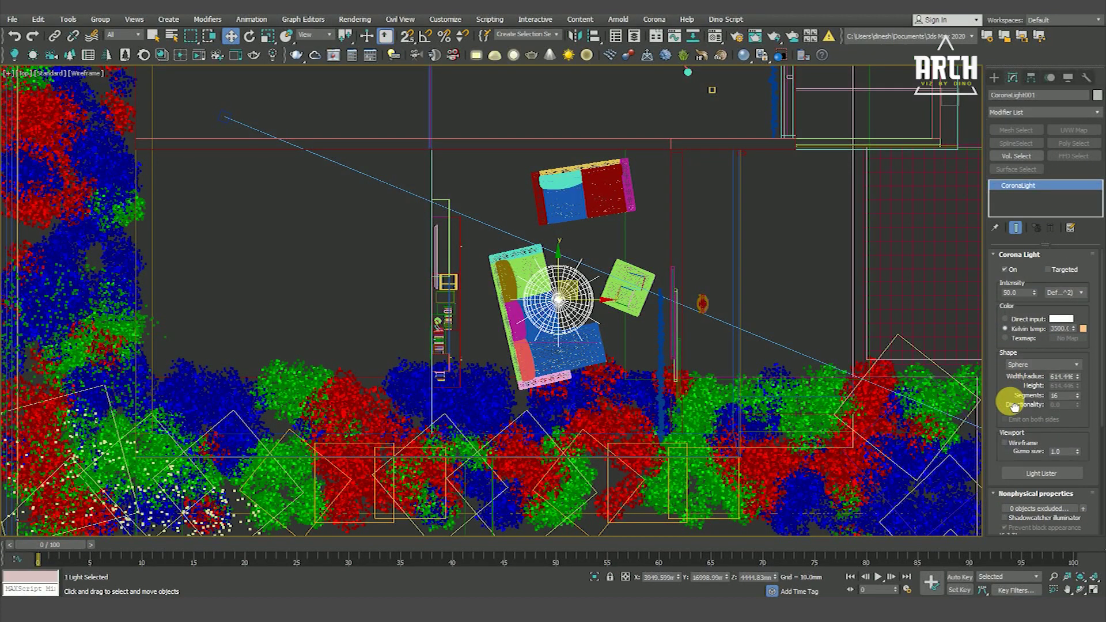
drag(1076, 381, 1079, 395)
drag(578, 283, 574, 272)
Clone the sphere light as CoronaLight002 into a second room.
scroll(574, 272, down, 5)
scroll(629, 284, up, 2)
scroll(630, 276, up, 6)
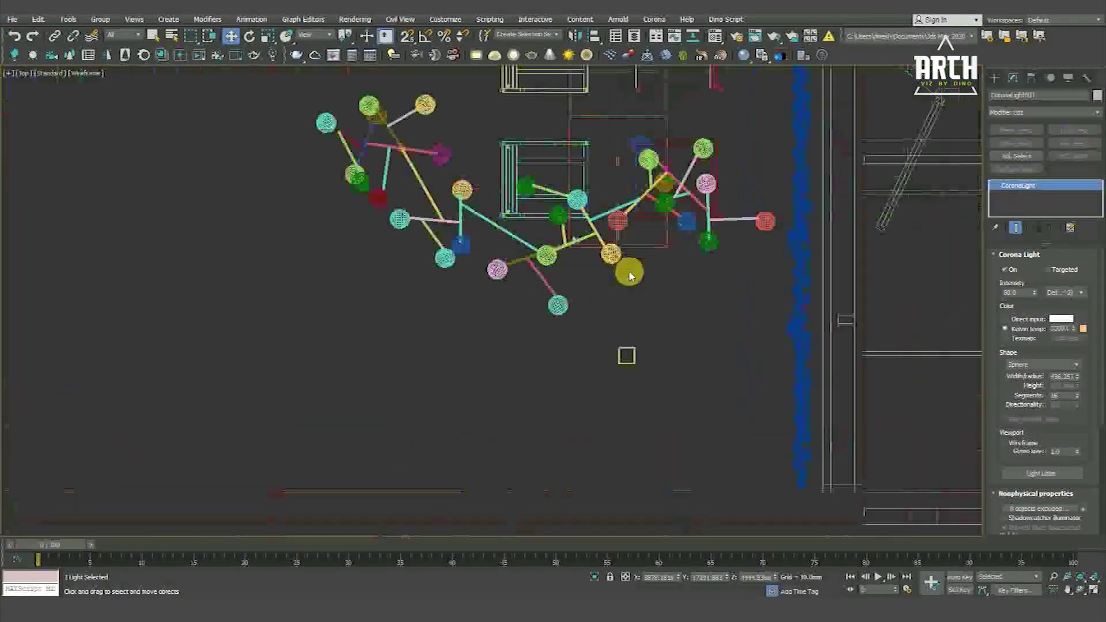
scroll(640, 283, down, 6)
middle_drag(641, 283, 619, 289)
shift+drag(572, 346, 595, 241)
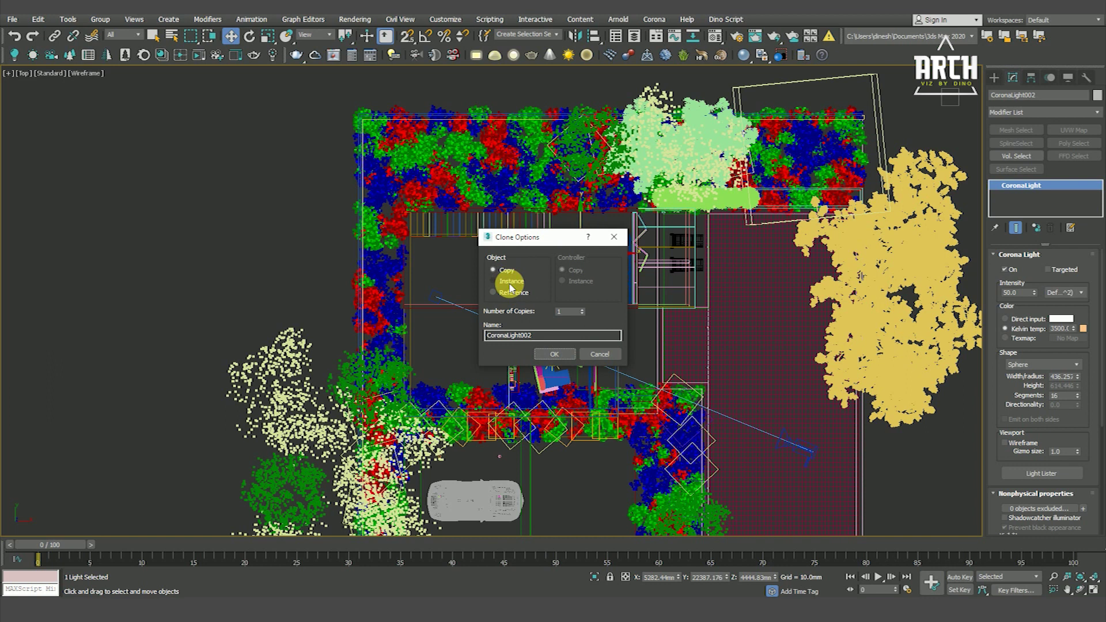
click(554, 353)
Restore the two-viewport layout and clear the selection.
key(alt+w)
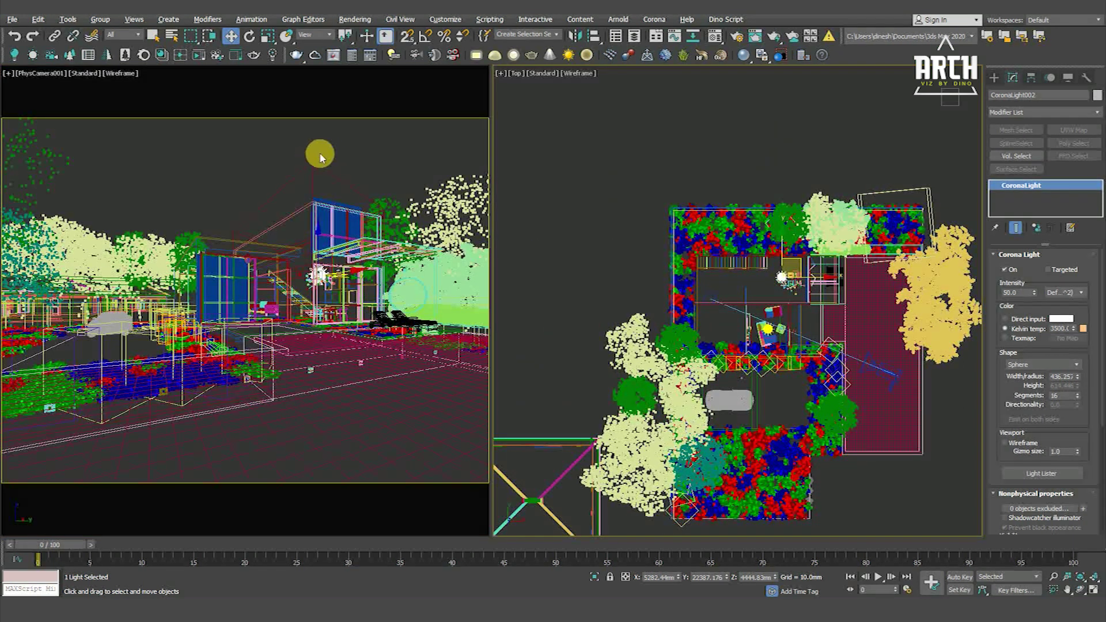
click(393, 164)
click(354, 19)
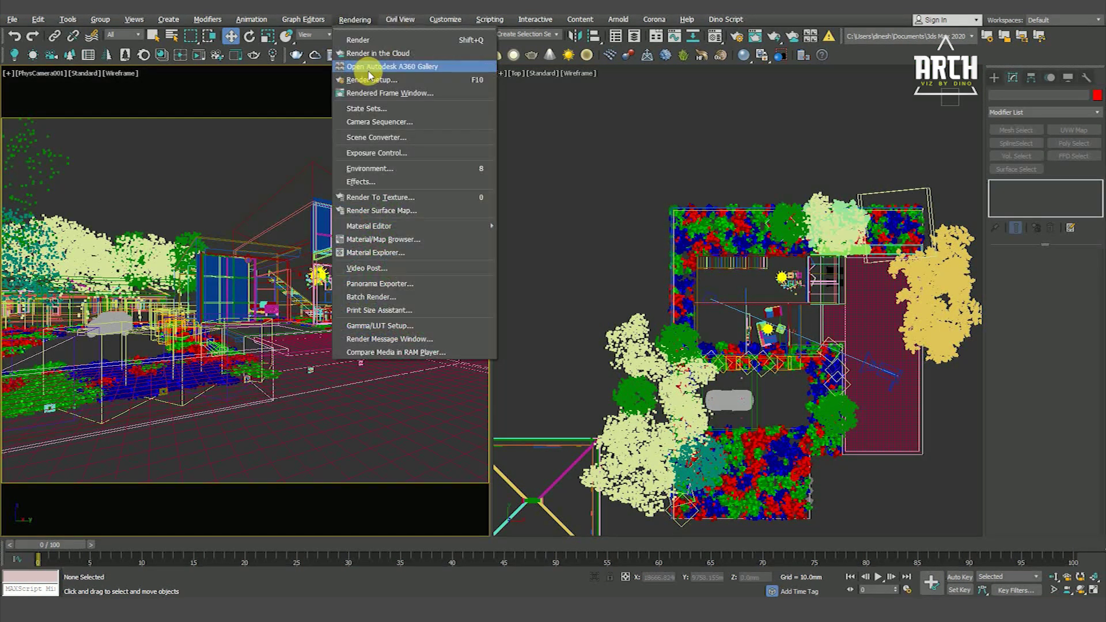
click(538, 133)
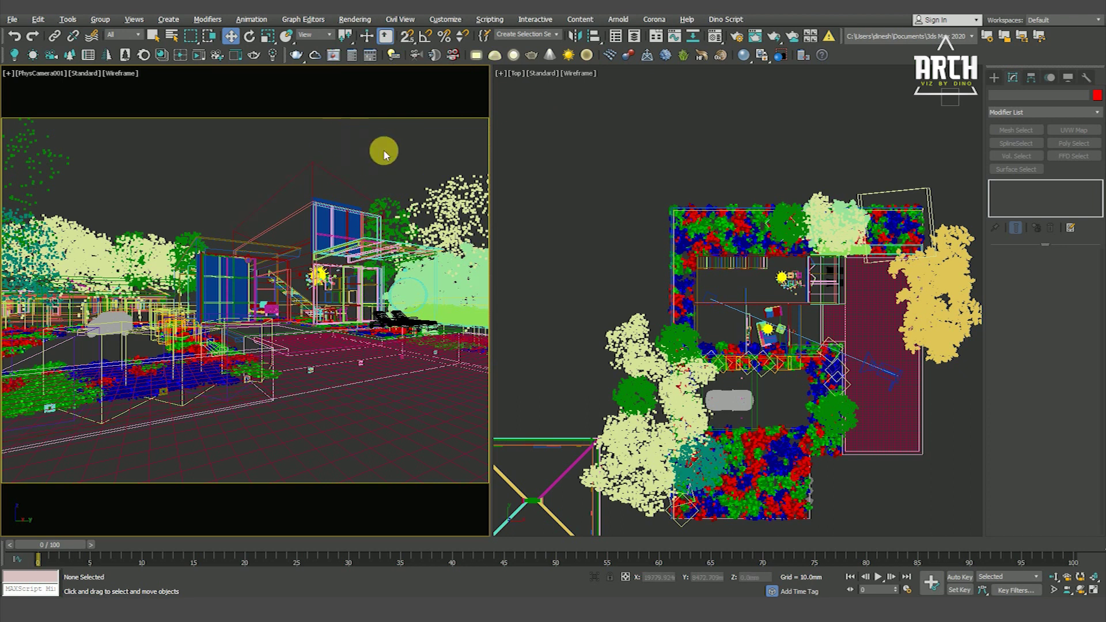
Start the interactive Corona render limited to a region around the house and pool, dismissing the error.
click(235, 58)
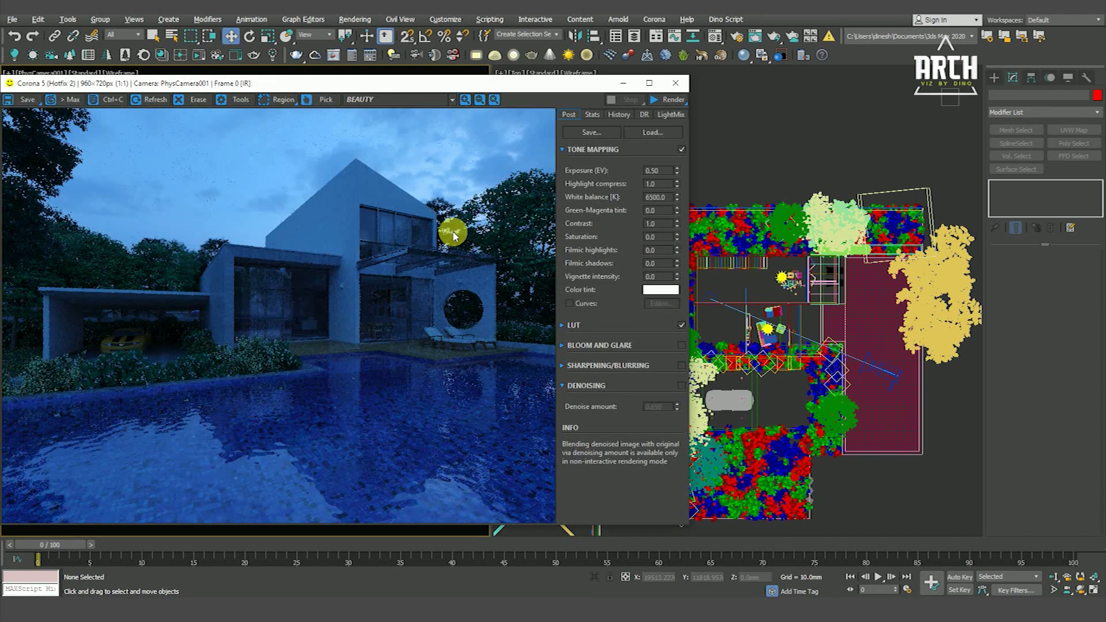
click(279, 99)
drag(195, 171, 520, 384)
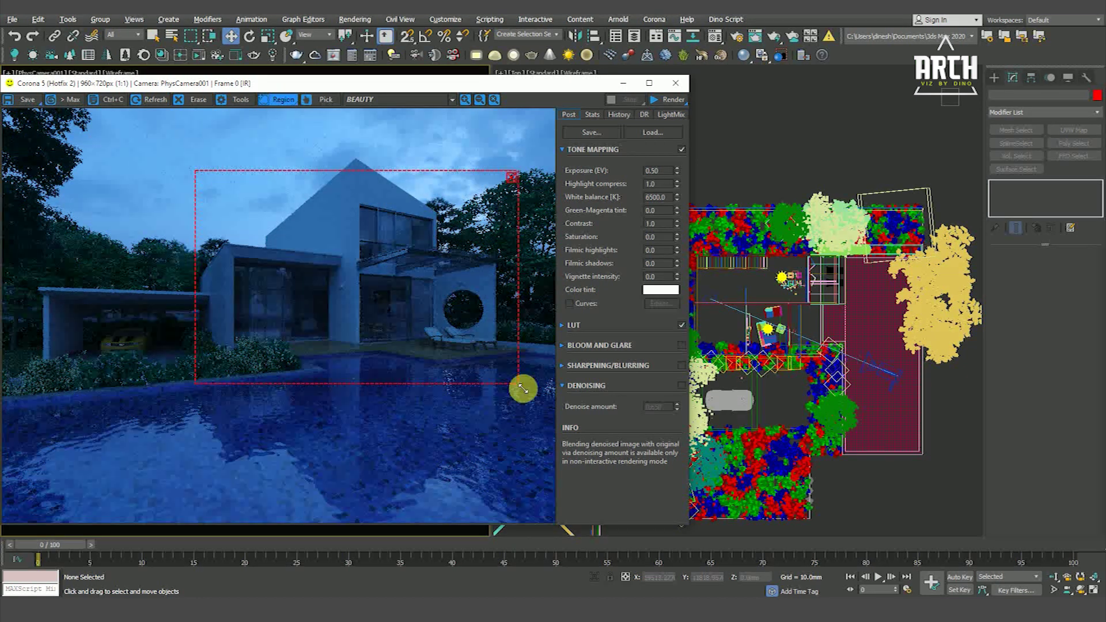
click(684, 102)
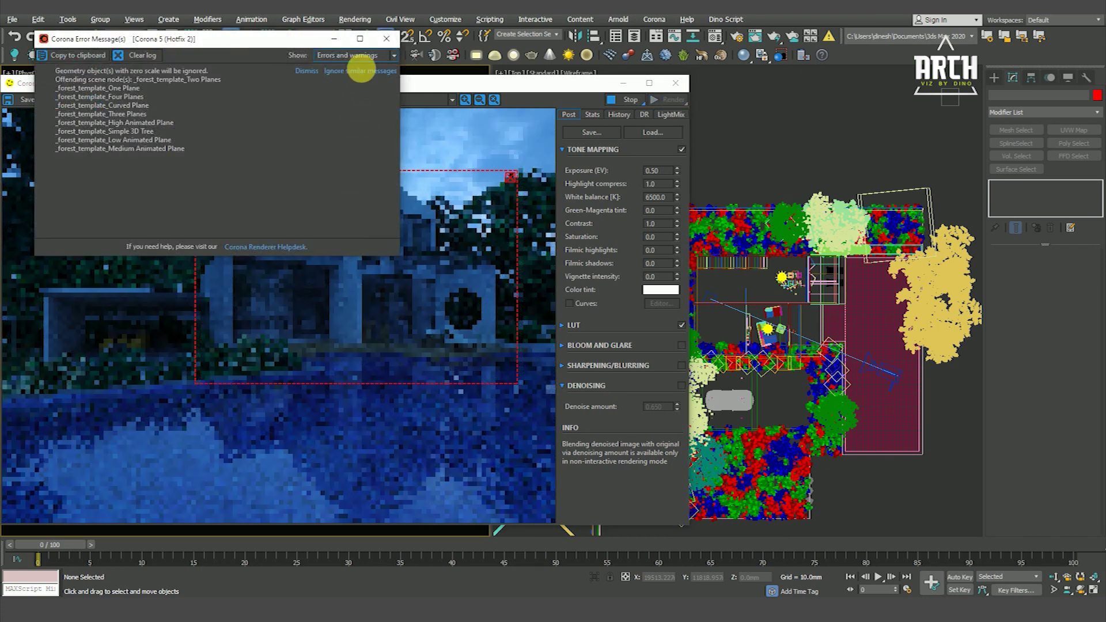
click(385, 38)
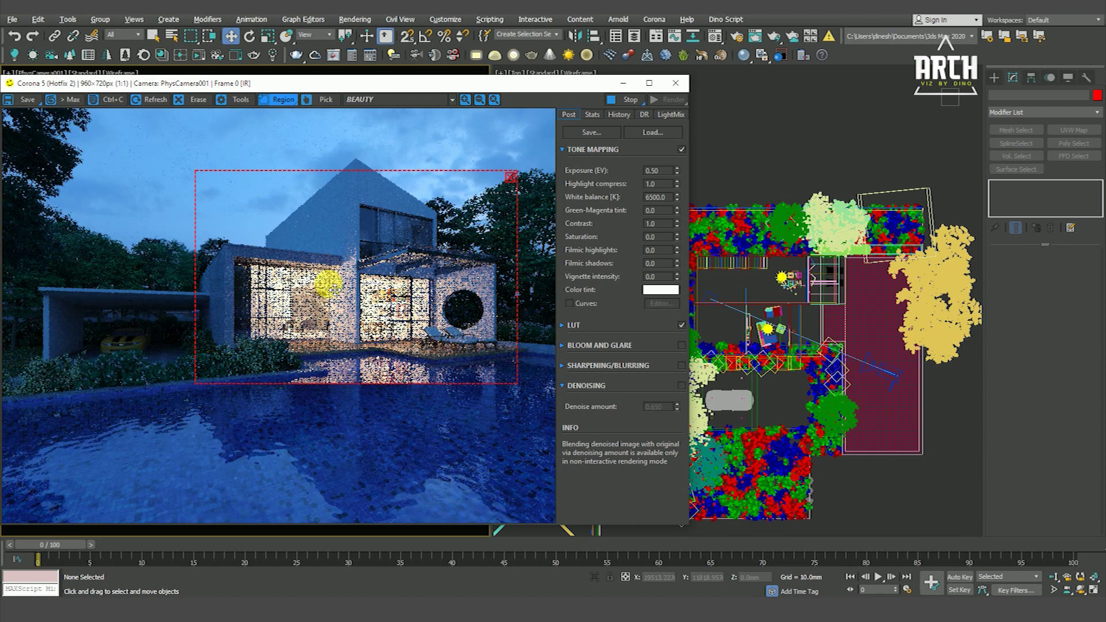
Select the living-room sphere light CoronaLight001 in the plan view and set its intensity to 20.
scroll(348, 320, up, 2)
scroll(355, 318, down, 2)
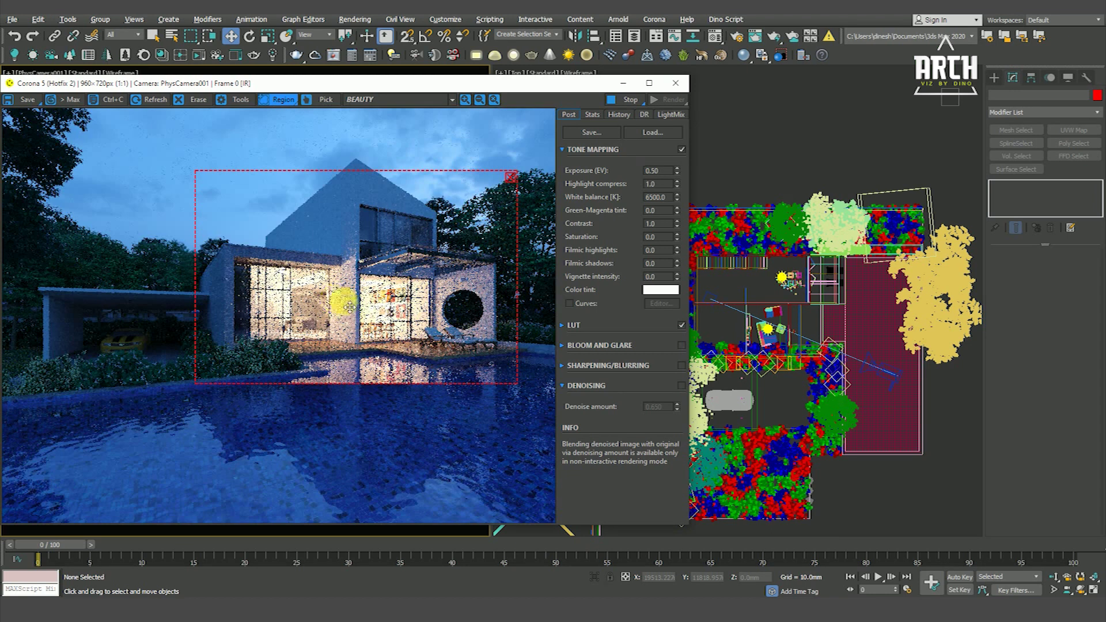
click(767, 329)
scroll(766, 328, up, 3)
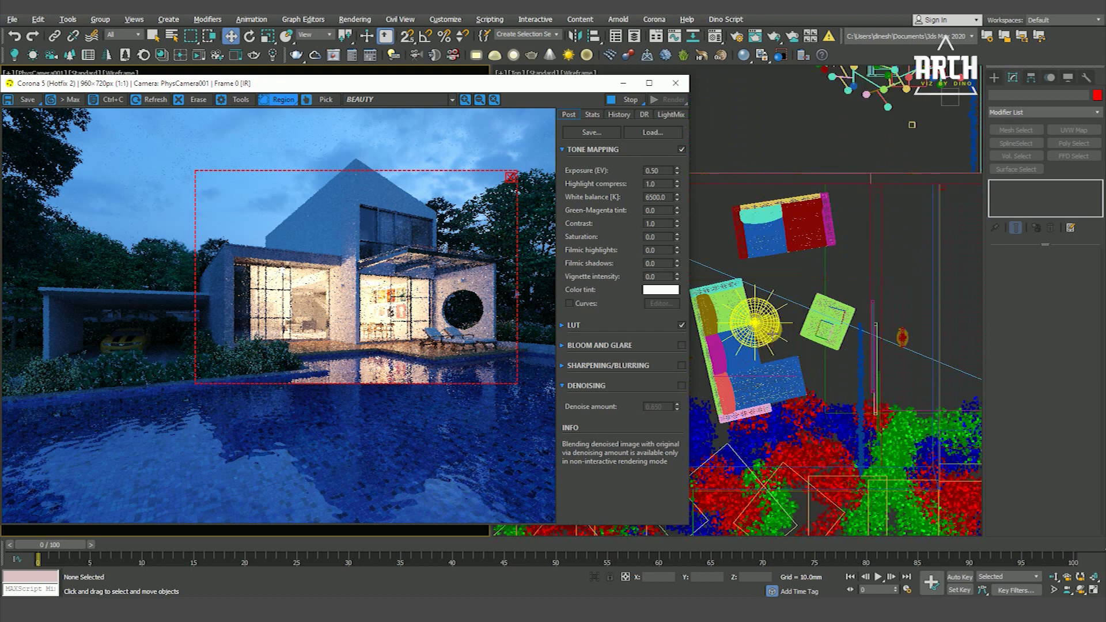
scroll(757, 323, up, 3)
click(754, 323)
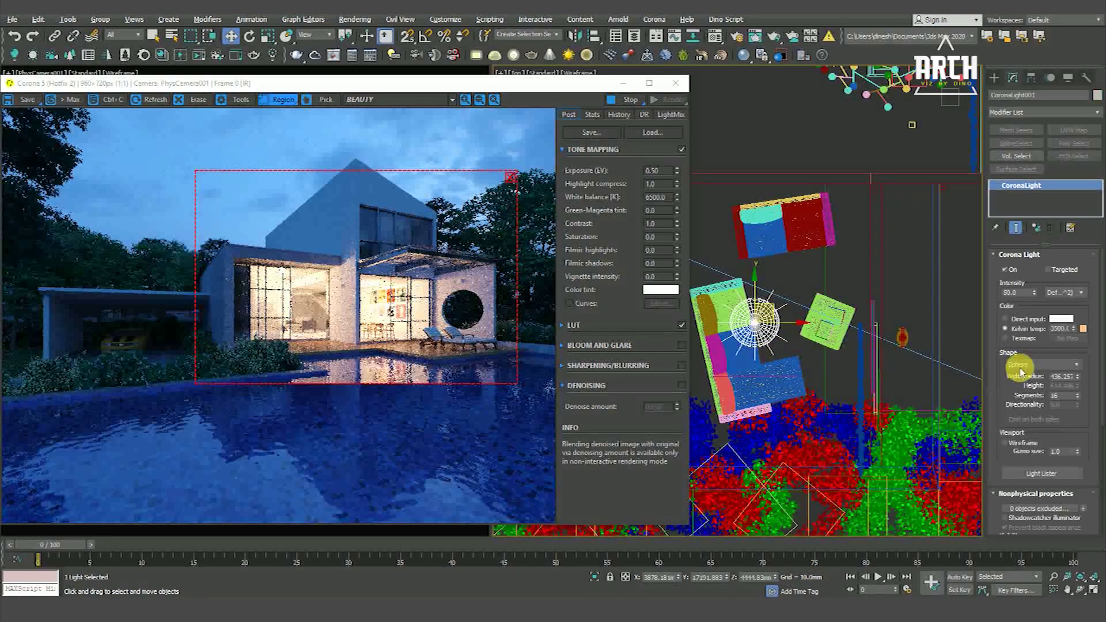
text(10)
click(1025, 294)
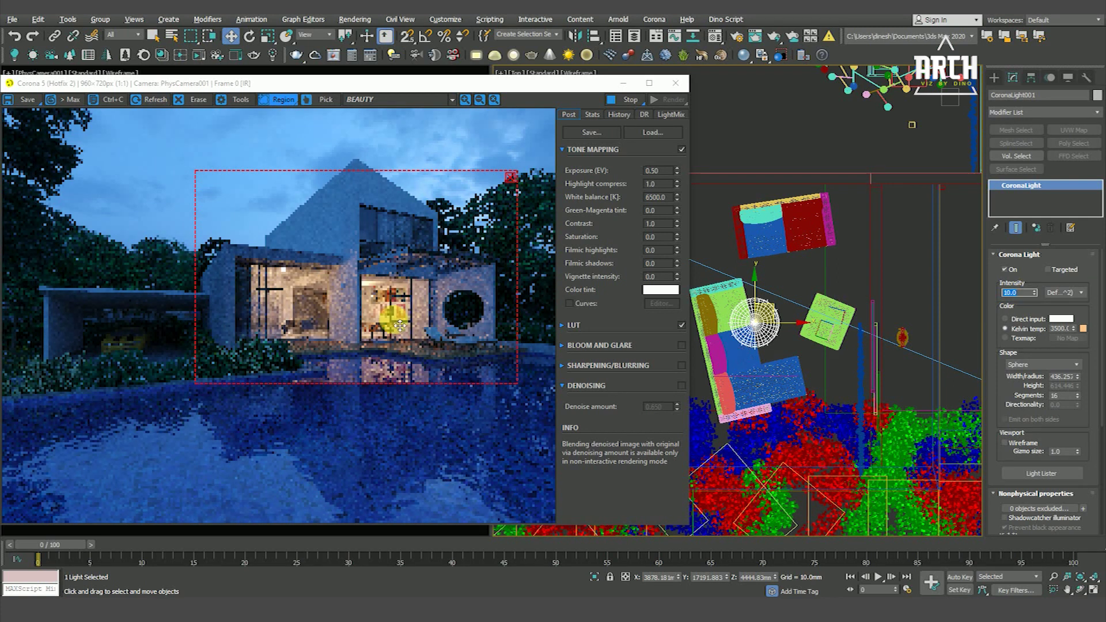
scroll(400, 325, up, 4)
scroll(283, 296, down, 2)
scroll(275, 185, down, 1)
scroll(291, 250, up, 2)
scroll(269, 240, down, 2)
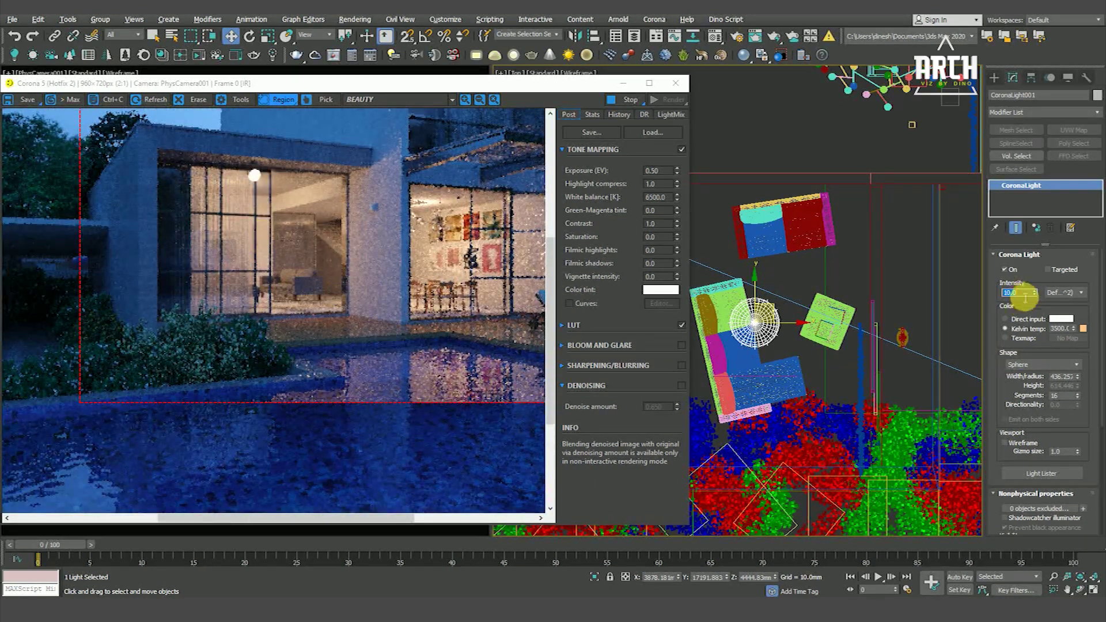
text(20)
key(Return)
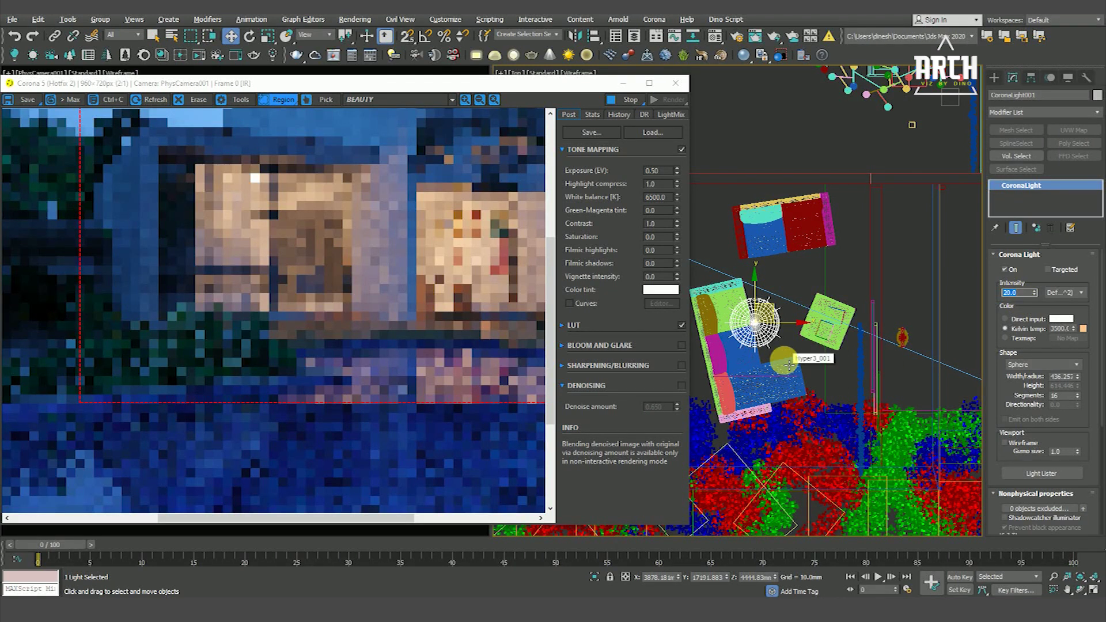
Pan the plan view over to the other interior lights.
scroll(454, 306, up, 2)
scroll(452, 302, down, 2)
scroll(451, 301, down, 1)
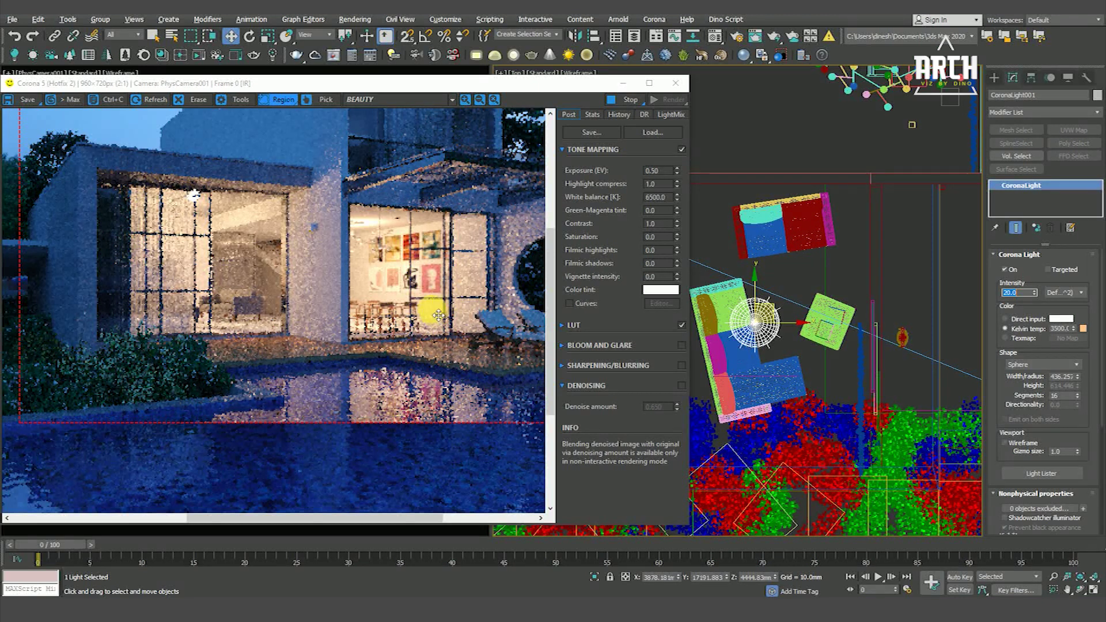
scroll(148, 211, up, 3)
scroll(151, 209, down, 3)
scroll(157, 265, down, 3)
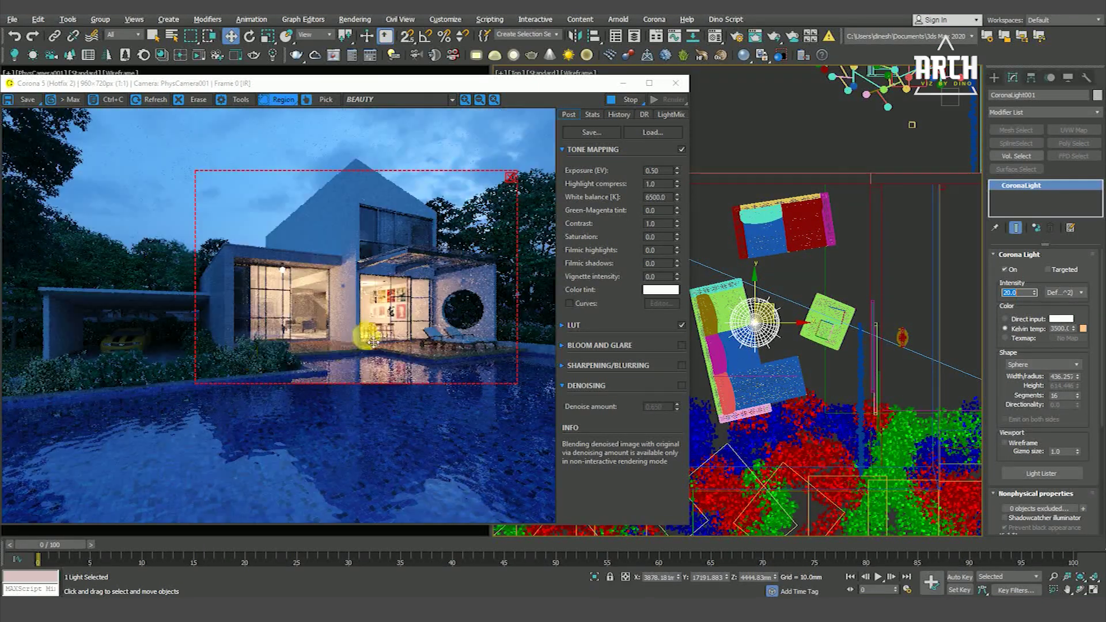
middle_drag(815, 115, 829, 268)
Set the second interior light CoronaLight002 to intensity 15.
click(830, 266)
scroll(830, 267, up, 2)
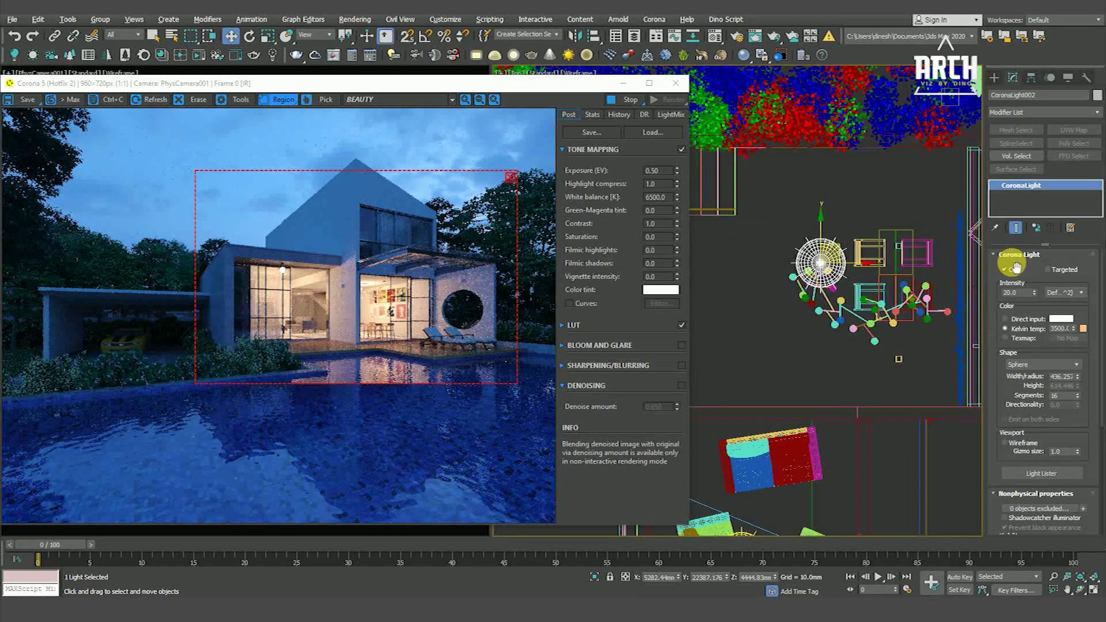
double_click(1021, 294)
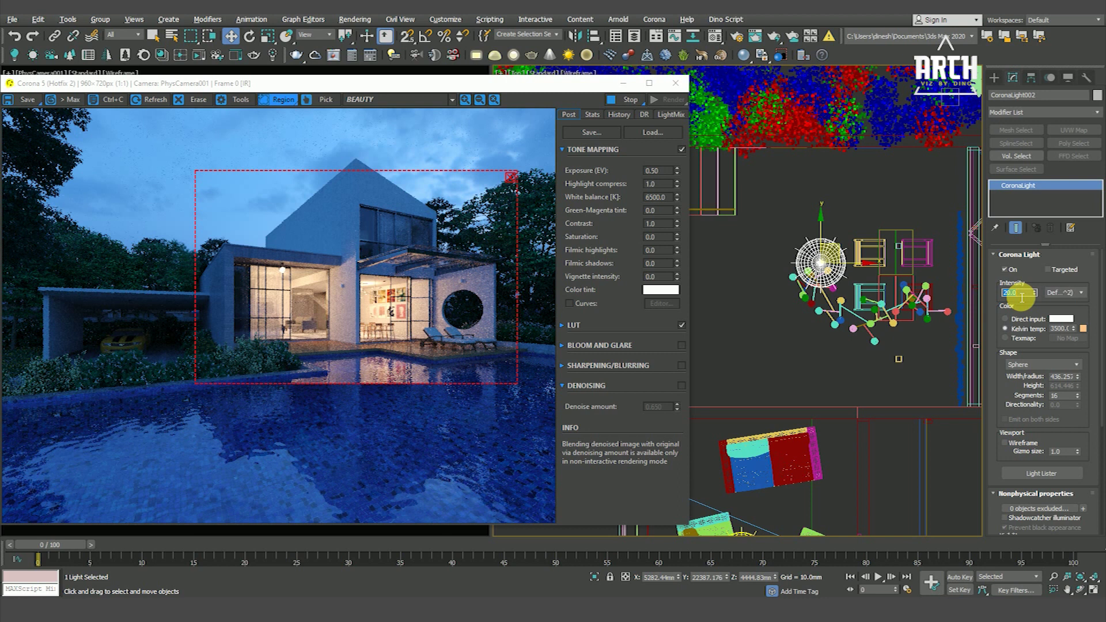
text(15)
key(Return)
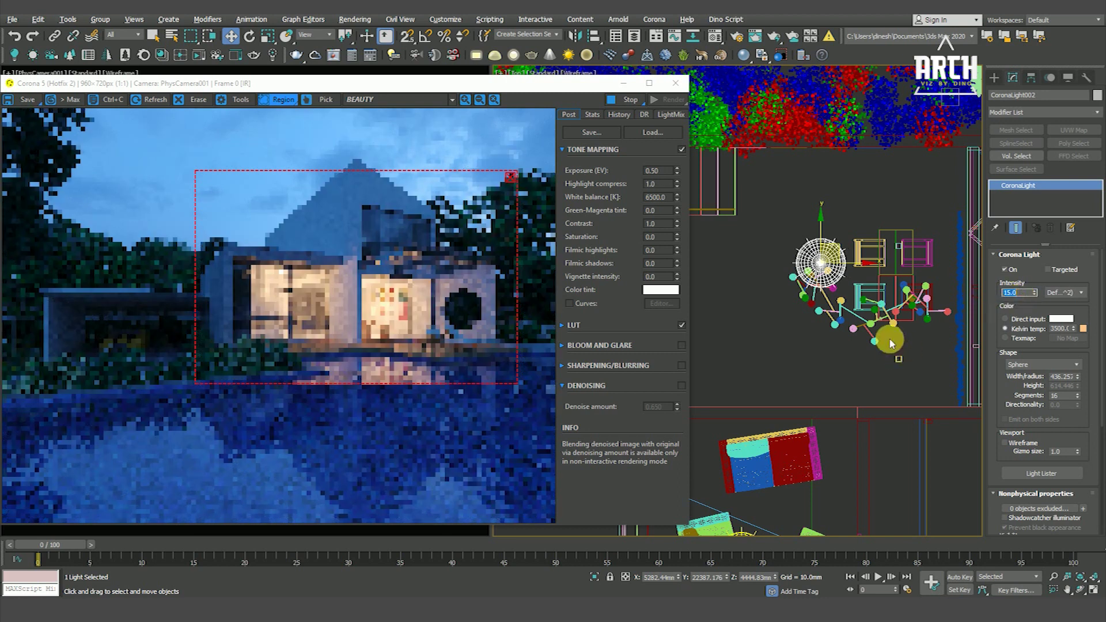
Lower CoronaLight002 closer to the floor in the Front view.
middle_drag(840, 308, 843, 331)
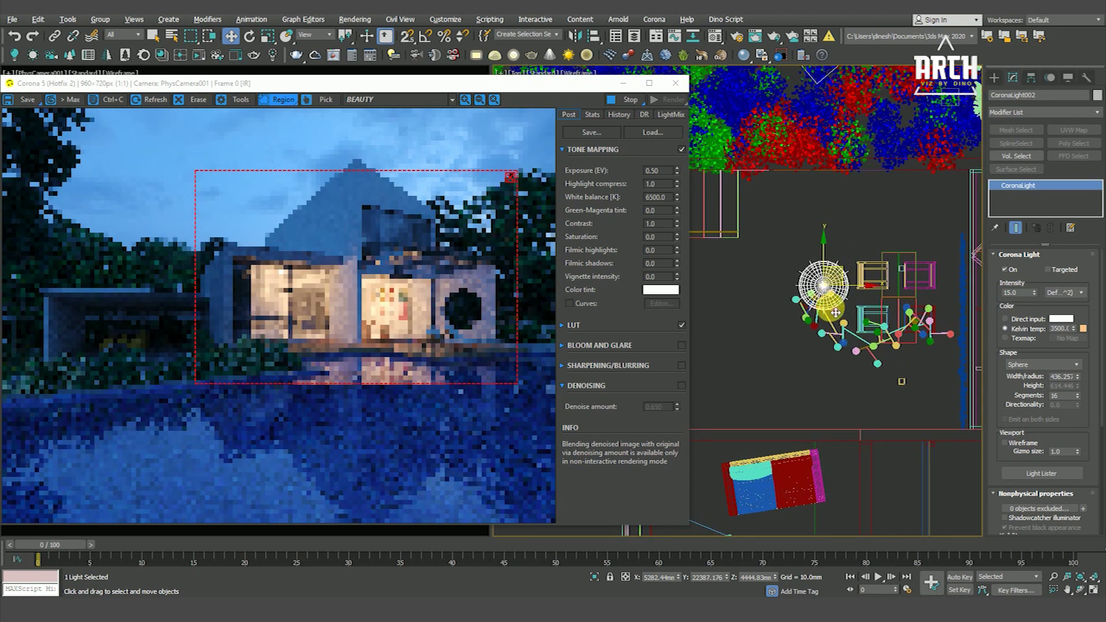
key(f)
scroll(839, 269, down, 3)
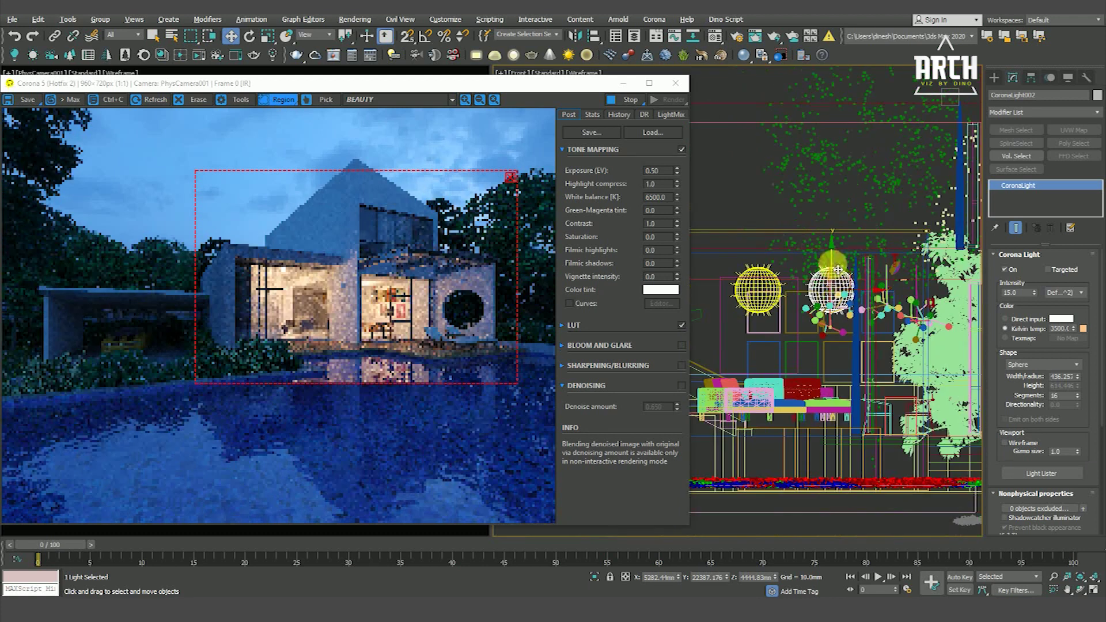
drag(838, 269, 838, 298)
key(t)
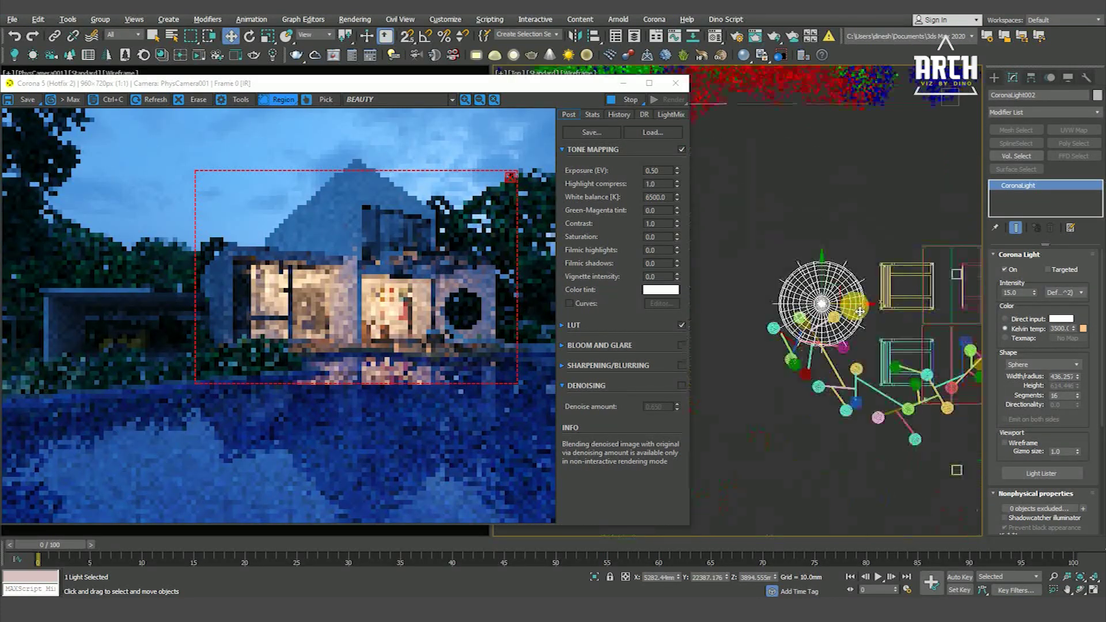
Make an instanced copy of the light above it for the upper-floor room.
scroll(850, 307, down, 3)
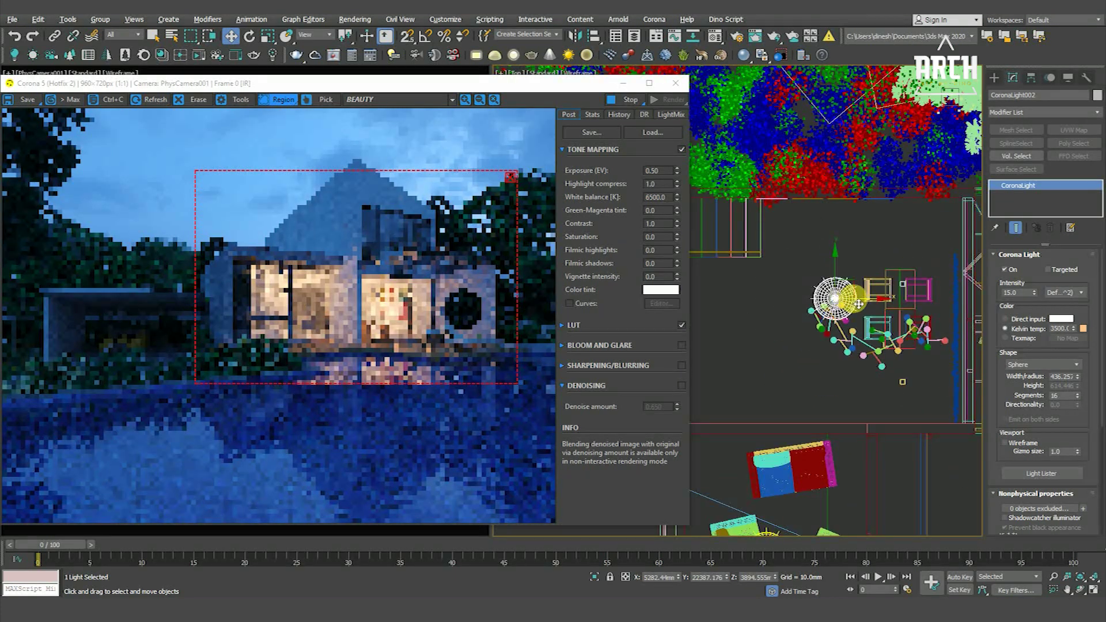
scroll(858, 303, down, 2)
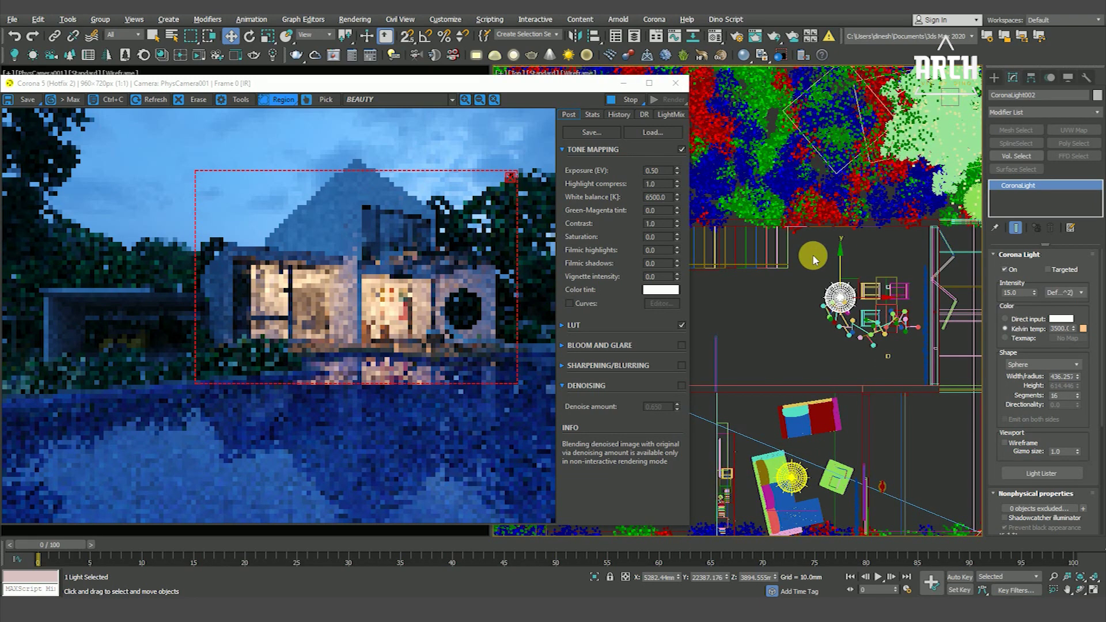
alt+middle_drag(814, 253, 769, 285)
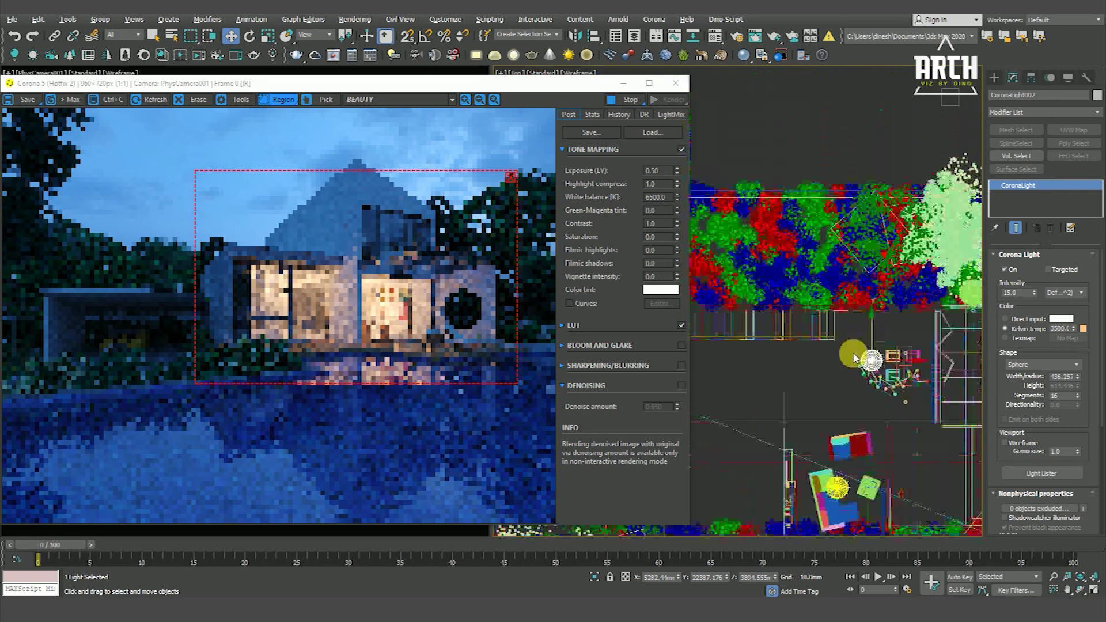
key(F3)
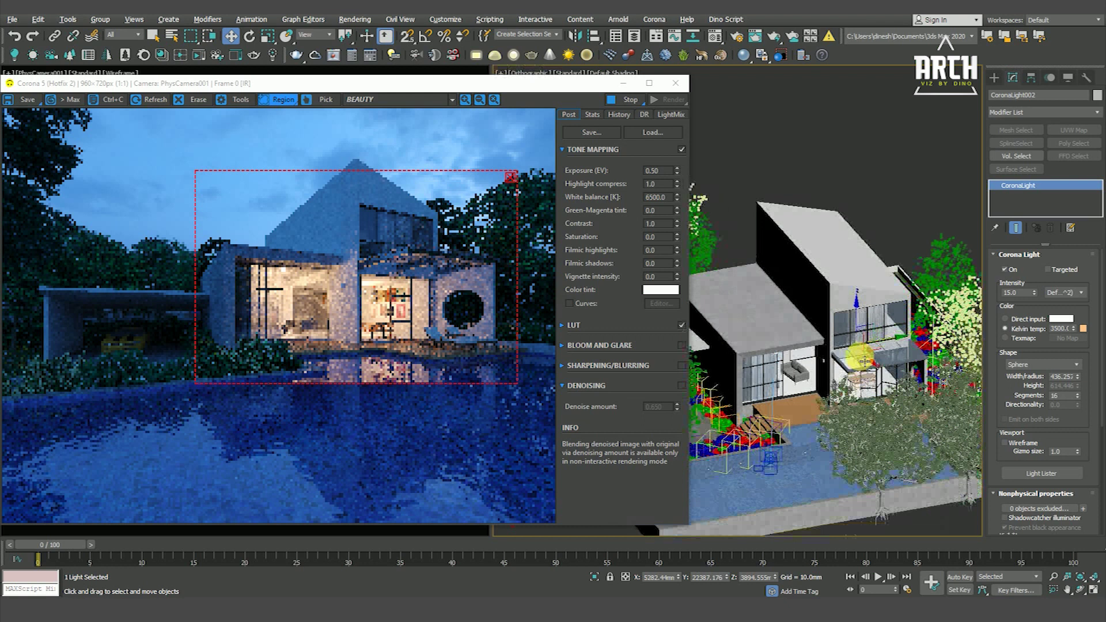
scroll(849, 352, up, 5)
shift+drag(849, 352, 849, 216)
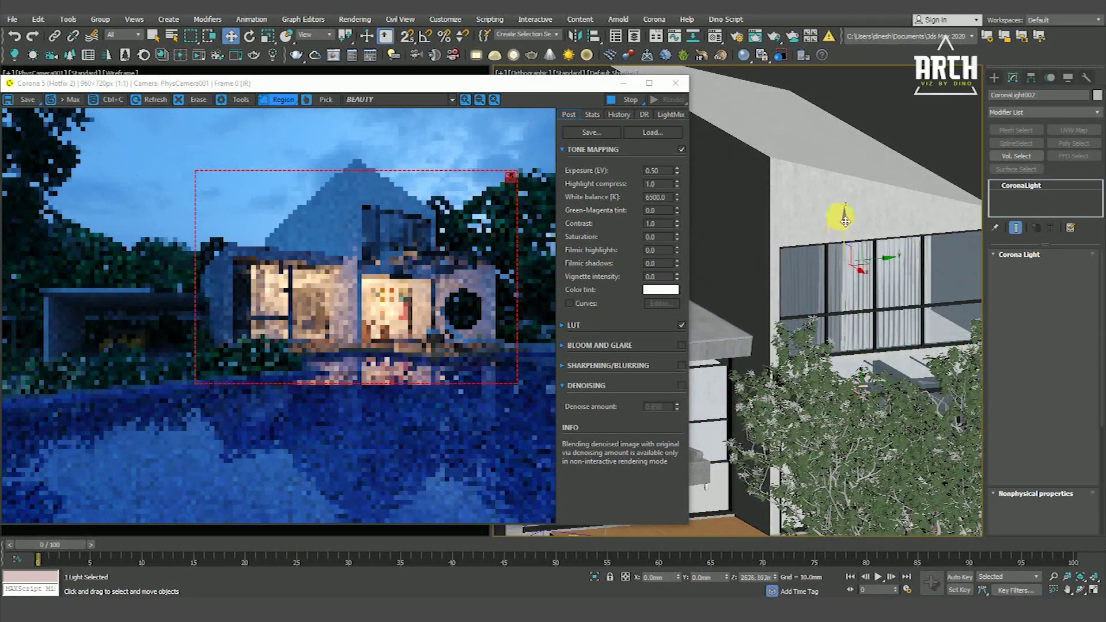
click(555, 354)
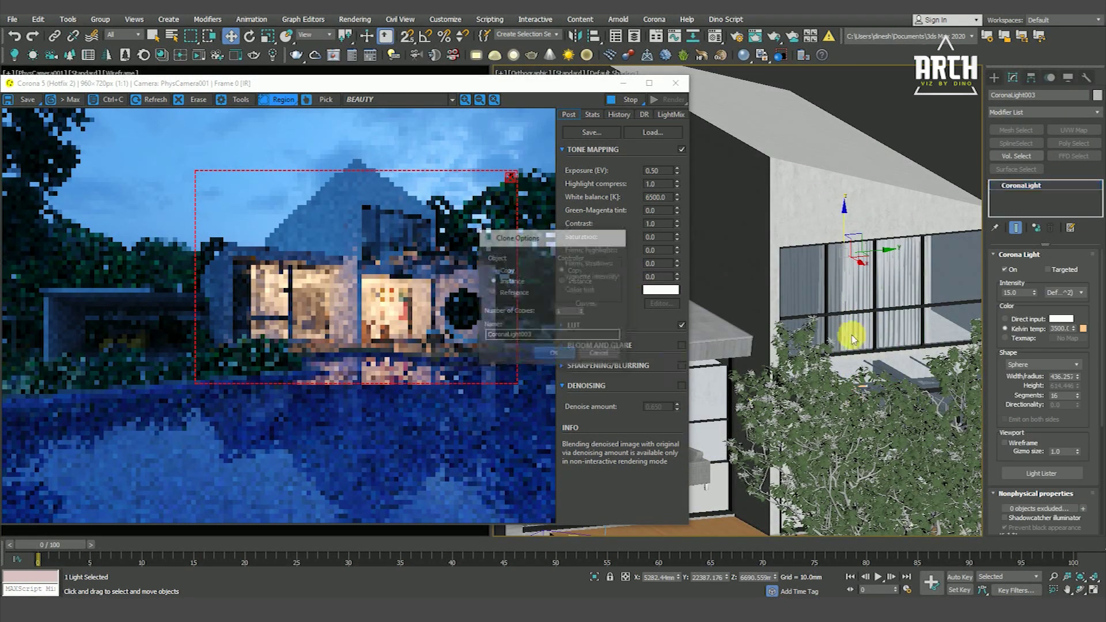
Return the view to wireframe and orbit around the three interior lights.
key(f)
scroll(864, 317, down, 5)
key(F3)
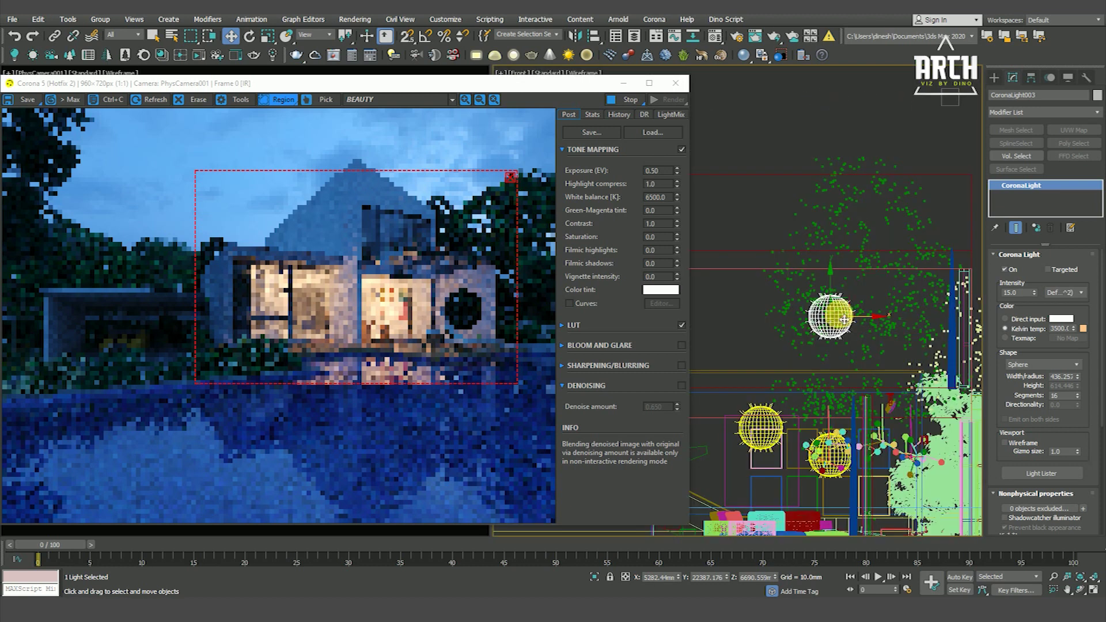
key(t)
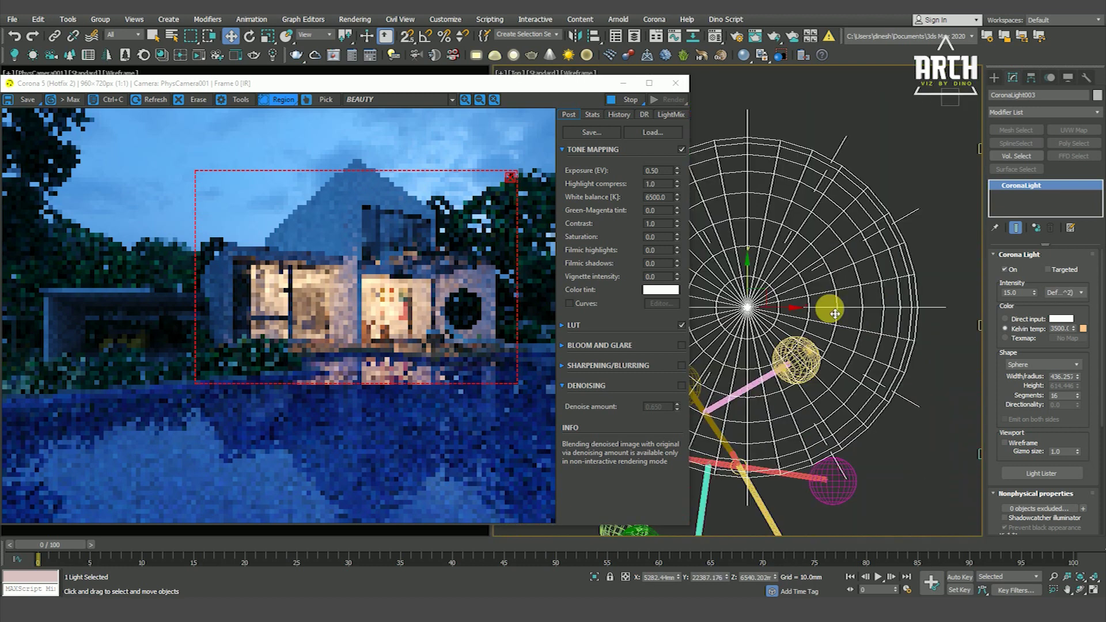
scroll(842, 299, down, 4)
scroll(843, 299, down, 3)
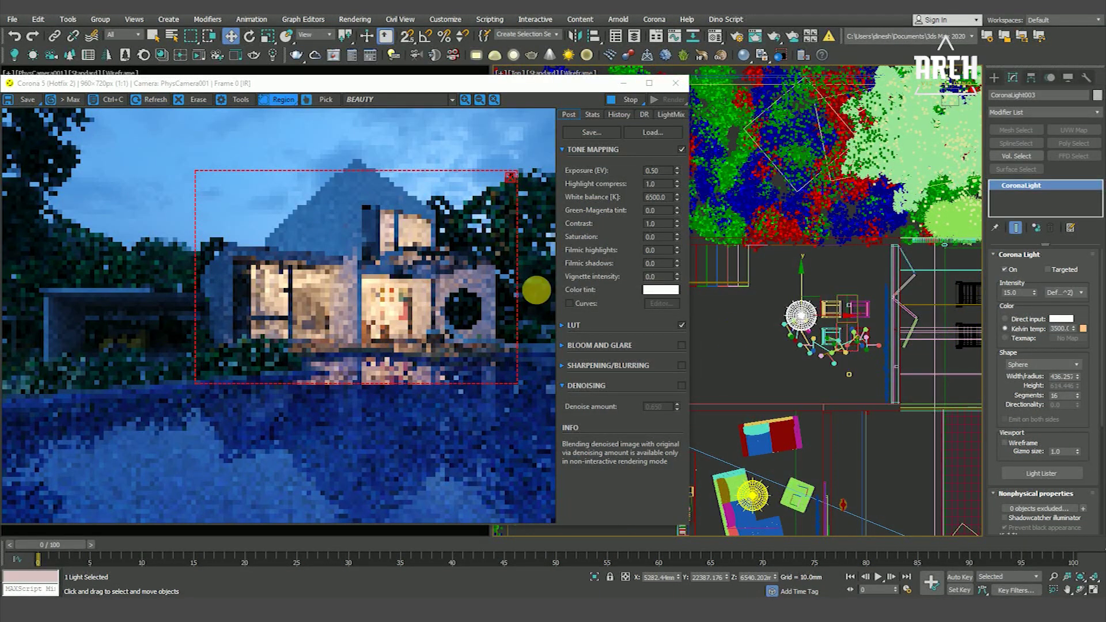
scroll(397, 228, up, 2)
scroll(409, 230, down, 1)
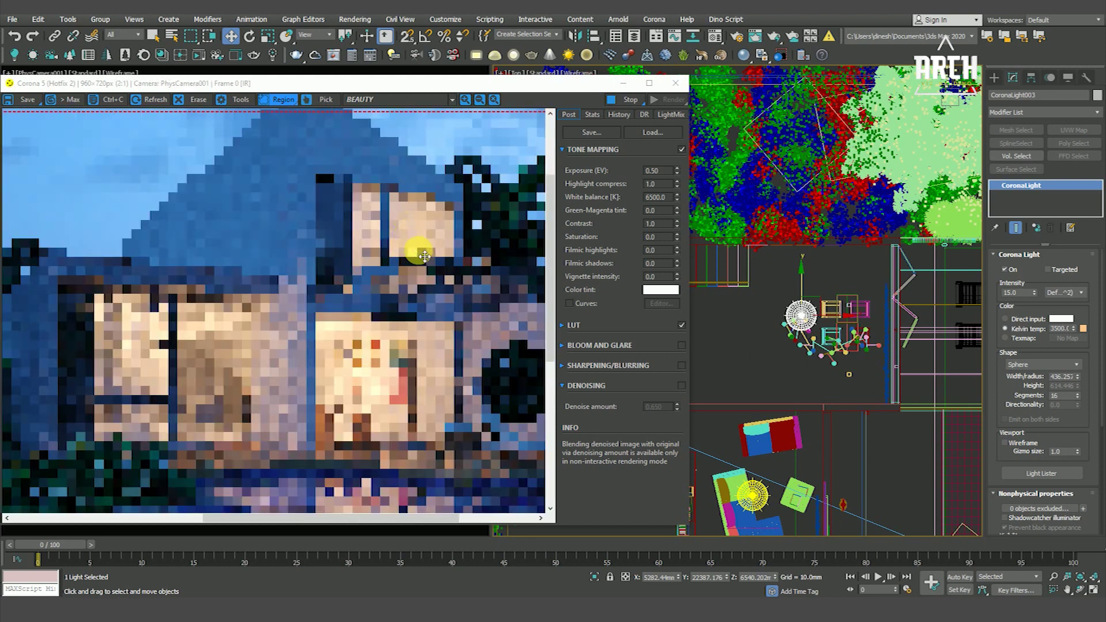
scroll(426, 253, down, 3)
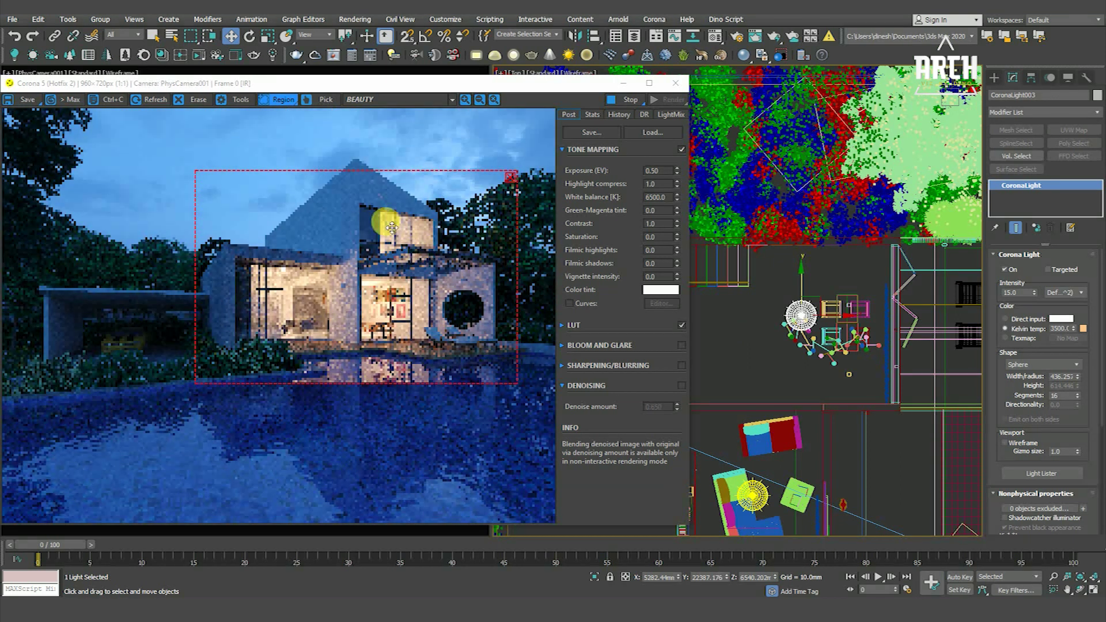
scroll(392, 226, up, 2)
scroll(395, 224, down, 2)
scroll(406, 239, up, 2)
scroll(407, 240, down, 2)
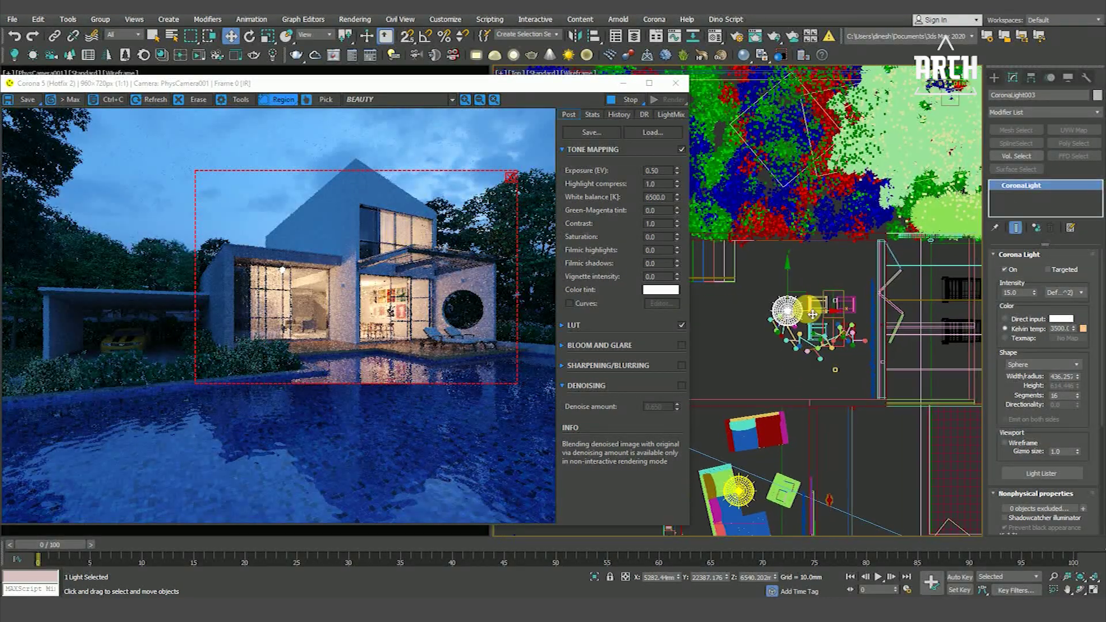
scroll(822, 374, down, 2)
alt+middle_drag(822, 374, 864, 346)
scroll(808, 339, up, 4)
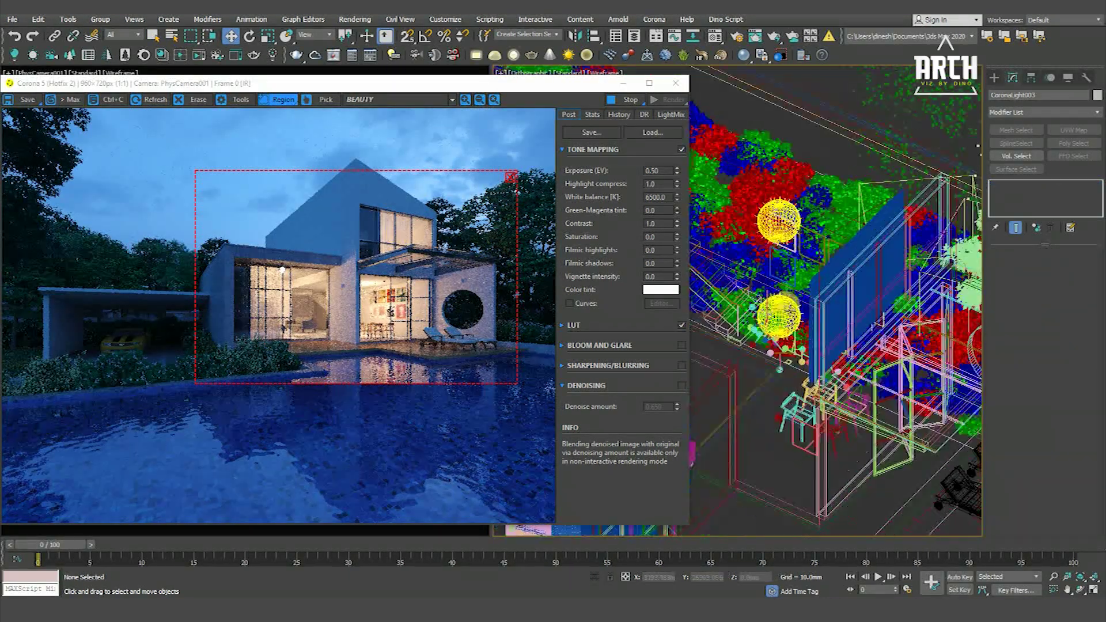
Set the lower interior sphere light's intensity to 10.
click(784, 311)
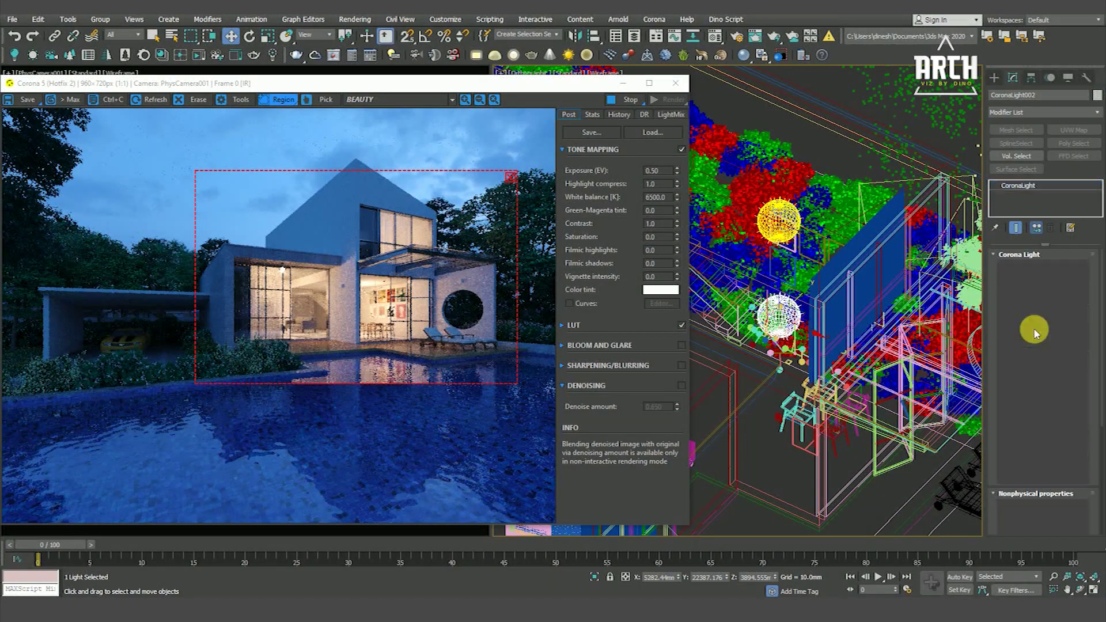
text(10.0)
key(Return)
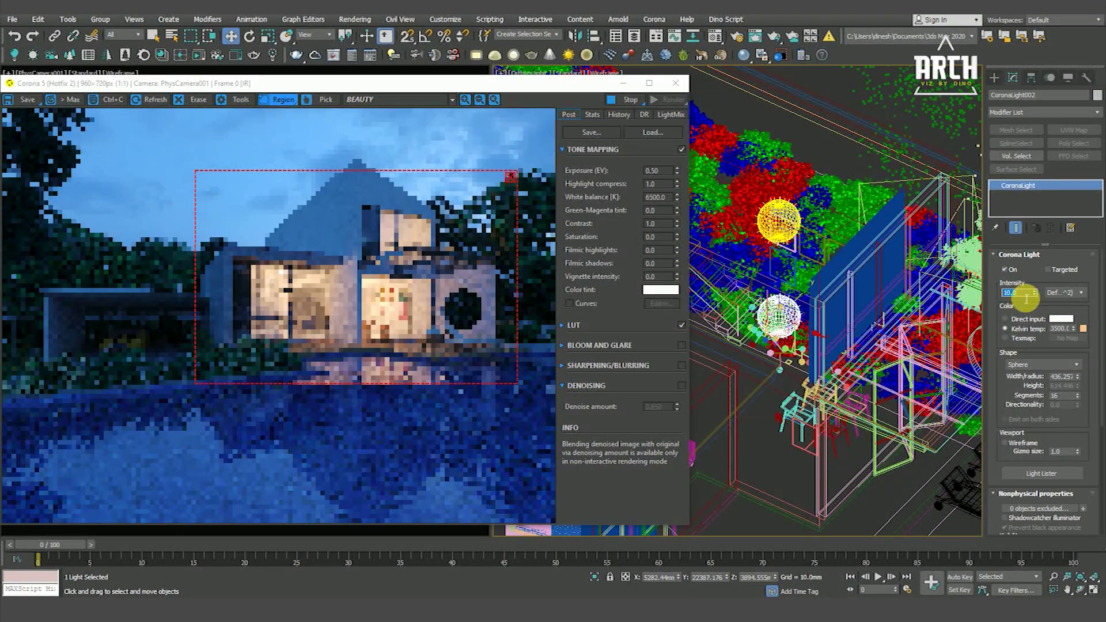
alt+middle_drag(766, 380, 796, 336)
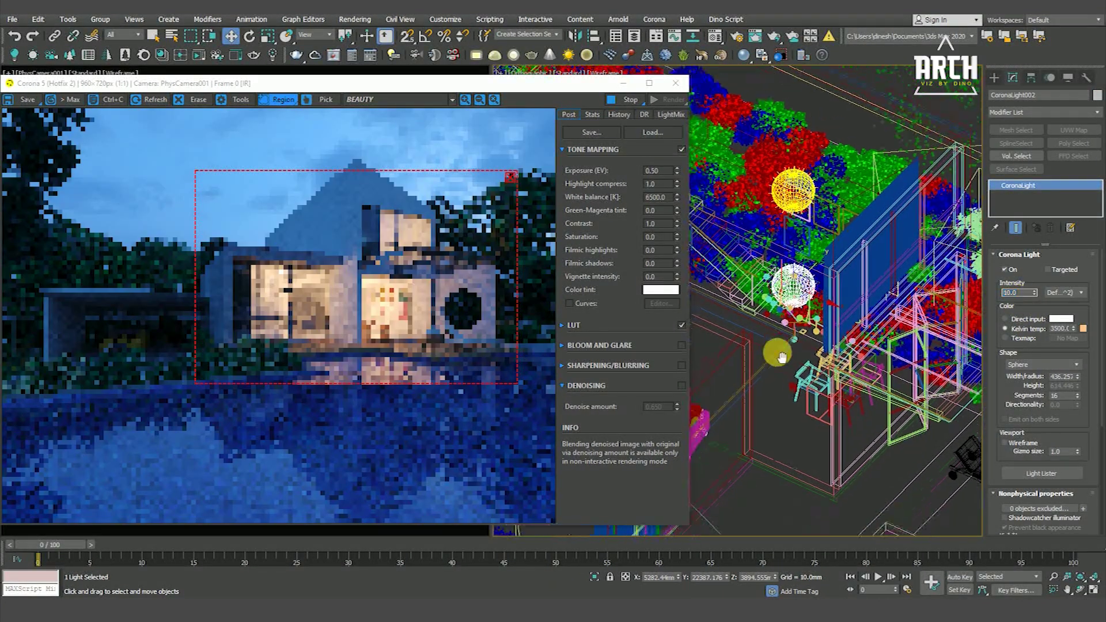
Deselect all and zoom the Corona render in on the glowing windows.
click(828, 151)
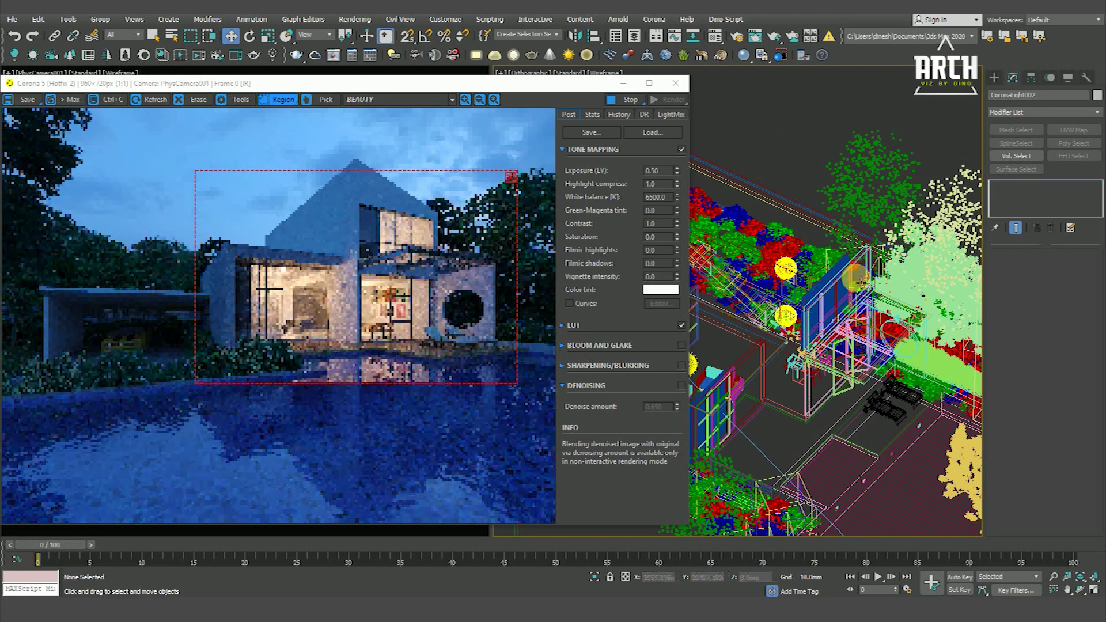
scroll(838, 332, down, 4)
scroll(380, 311, up, 3)
scroll(395, 309, down, 3)
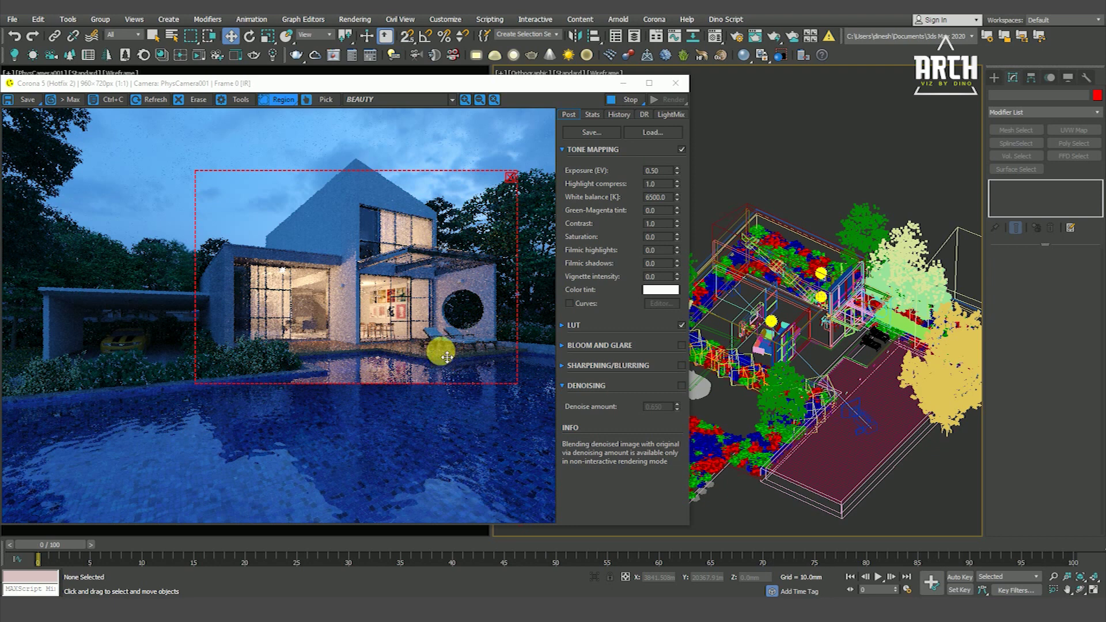
scroll(418, 293, up, 2)
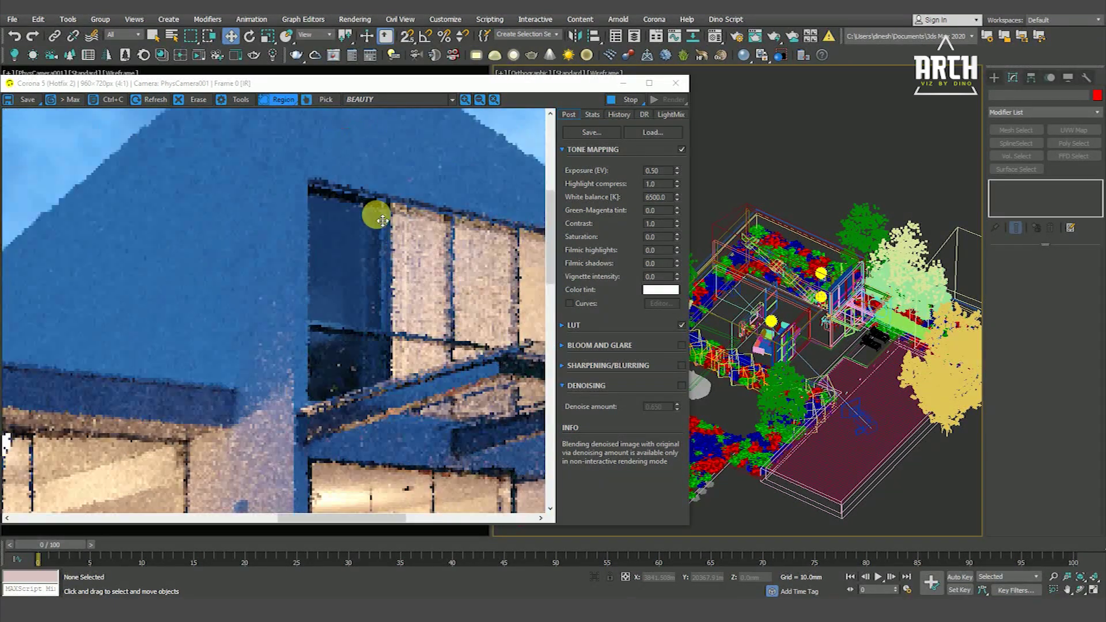
scroll(374, 215, down, 1)
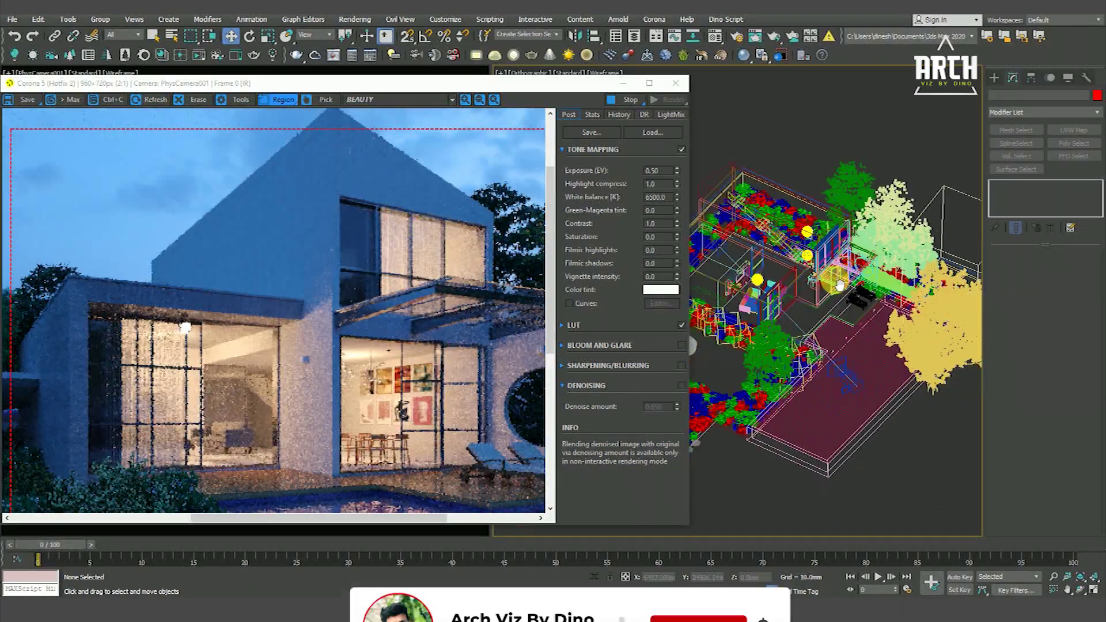
Zoom in and inspect the curtain object behind the upper windows in shaded view, then deselect it.
scroll(777, 295, up, 3)
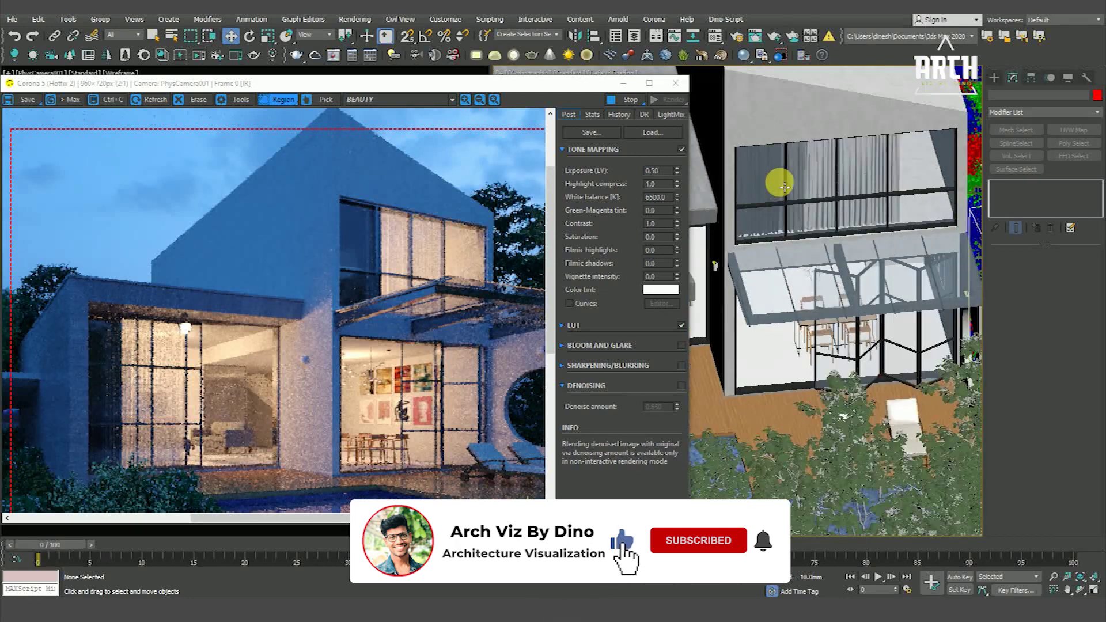
scroll(765, 181, up, 3)
scroll(789, 190, up, 2)
scroll(795, 190, up, 2)
scroll(783, 300, down, 5)
scroll(774, 262, down, 2)
scroll(772, 285, down, 2)
scroll(772, 284, up, 4)
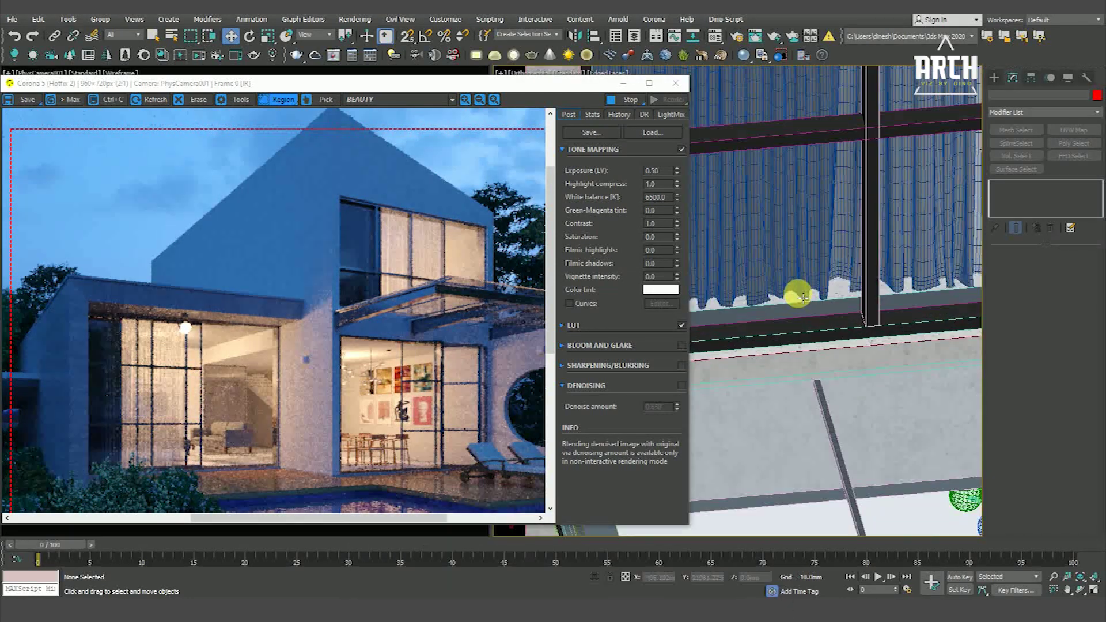
scroll(797, 291, up, 3)
click(811, 286)
key(F3)
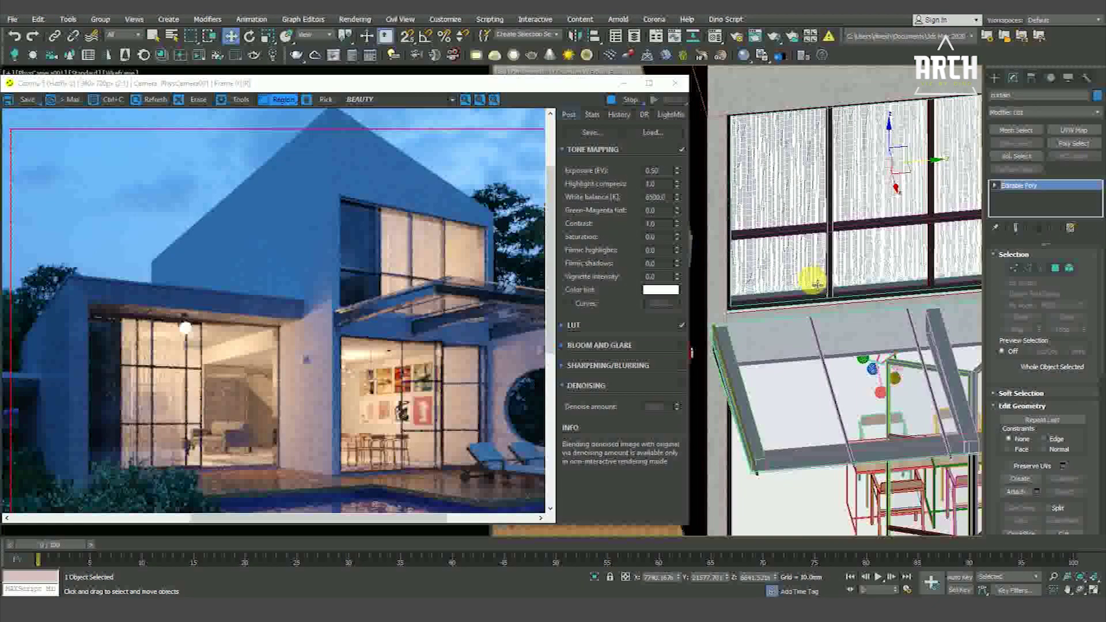
scroll(743, 298, down, 2)
scroll(758, 292, up, 3)
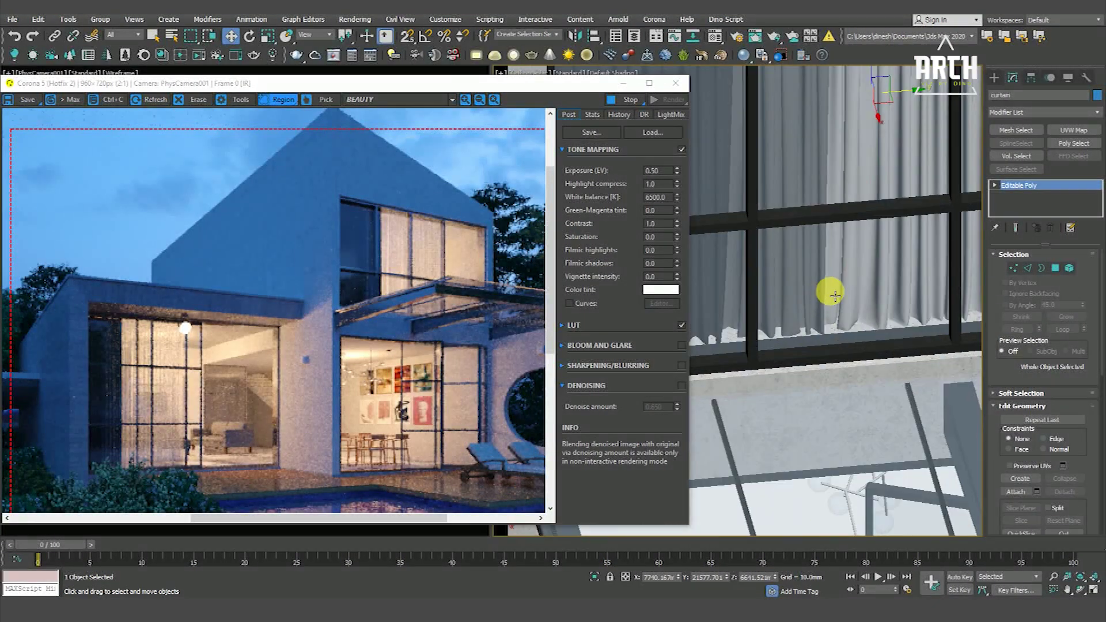
scroll(834, 294, down, 4)
scroll(834, 293, down, 3)
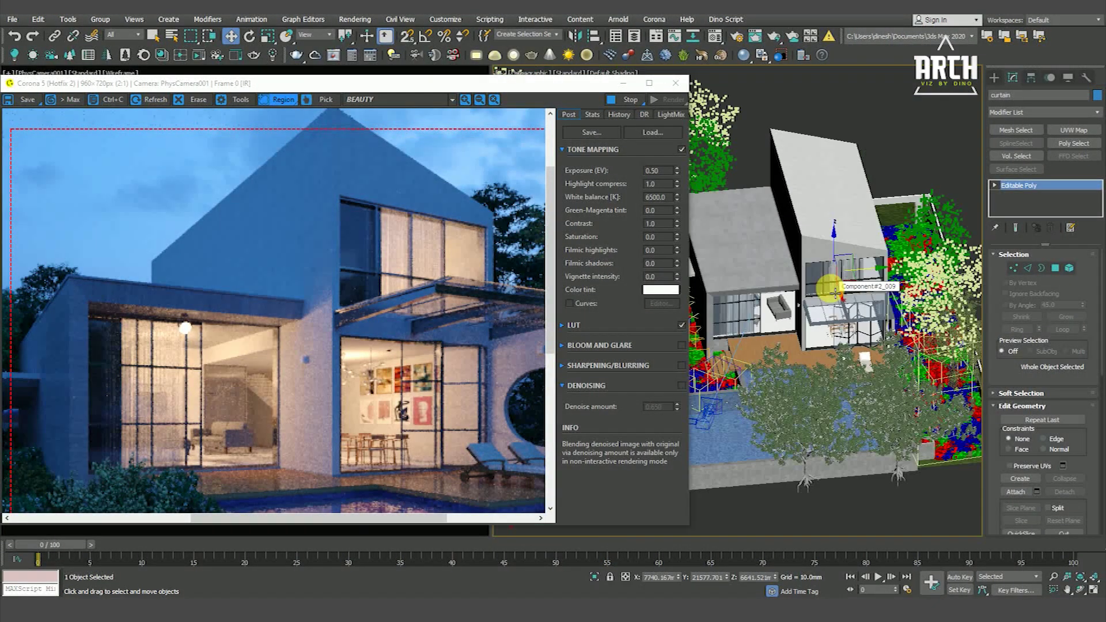
scroll(834, 292, down, 2)
scroll(824, 345, down, 1)
click(808, 437)
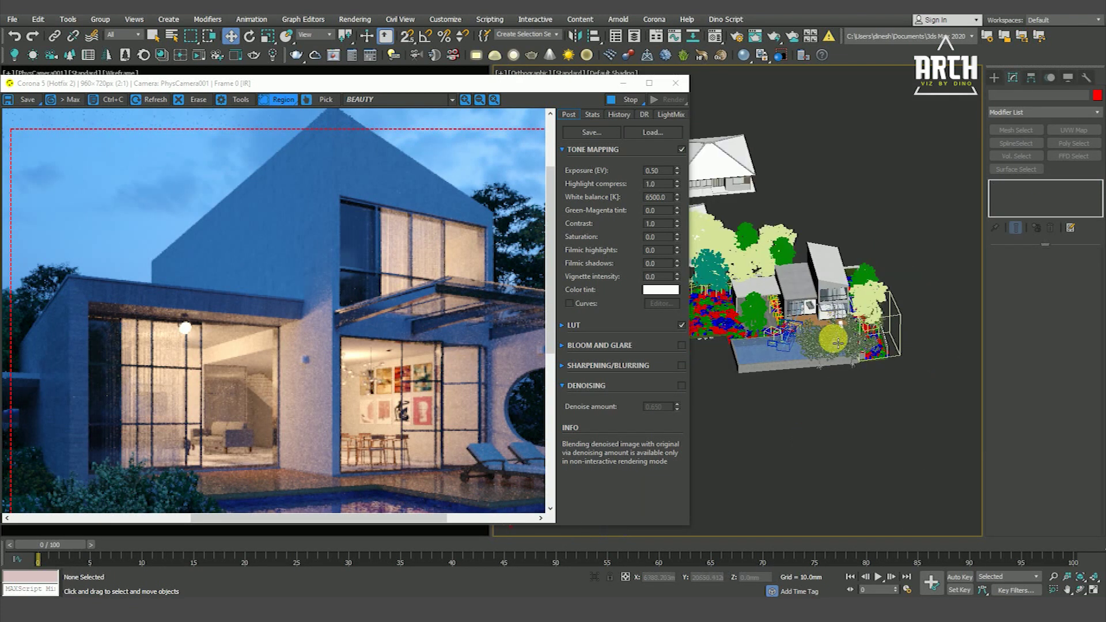
Stop the interactive Corona render and close the frame buffer.
scroll(814, 368, up, 2)
scroll(800, 321, up, 5)
scroll(798, 311, down, 3)
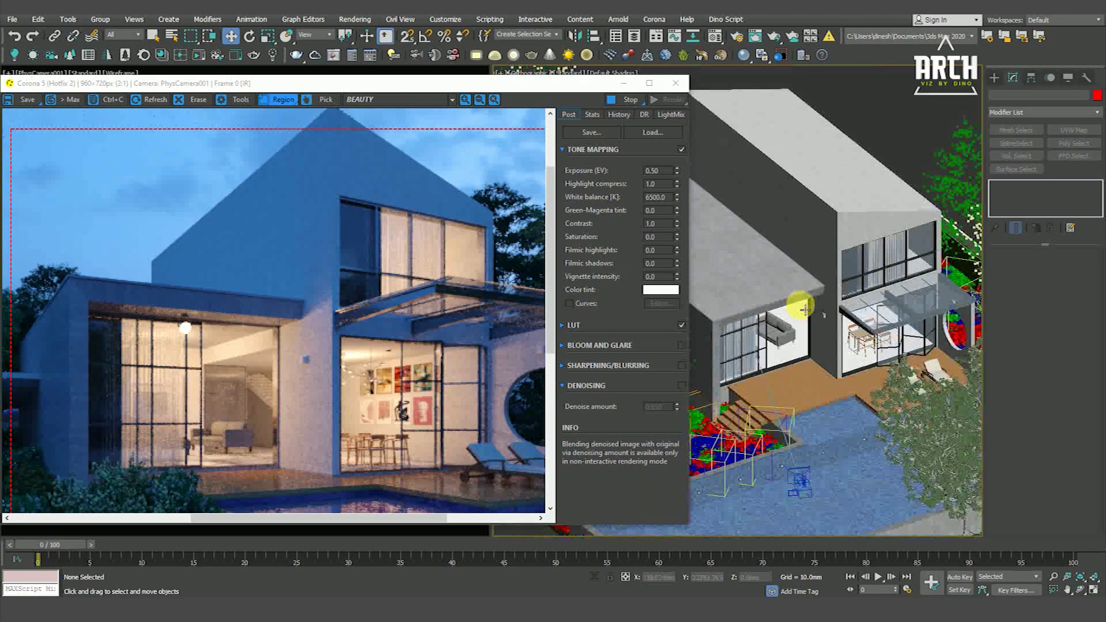
scroll(795, 301, down, 2)
scroll(461, 245, down, 1)
click(624, 102)
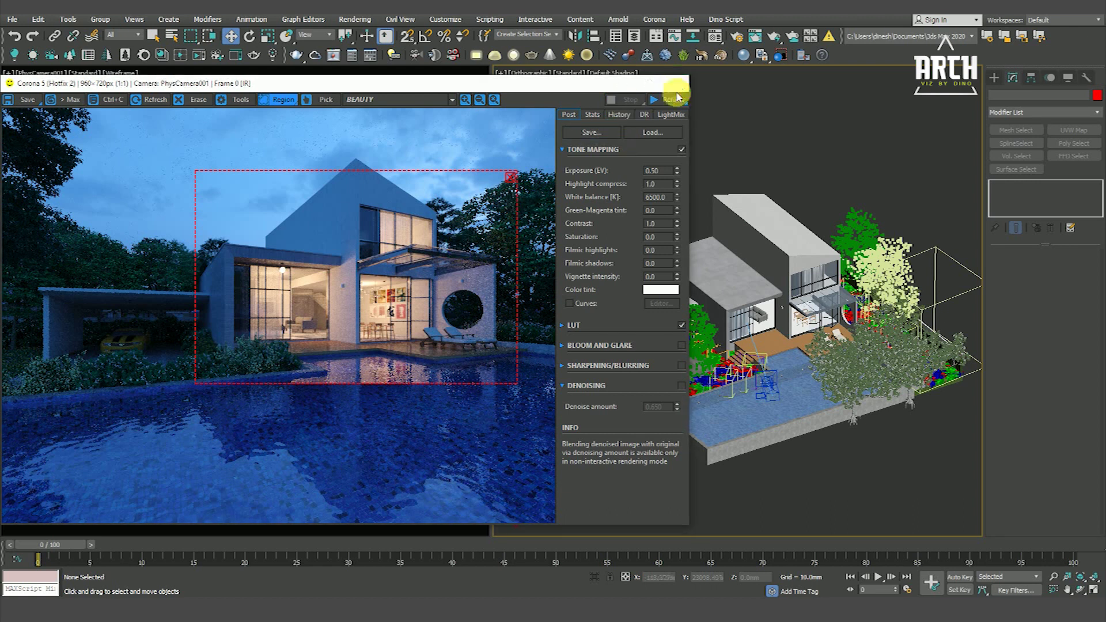
click(680, 85)
scroll(786, 311, down, 3)
Isolate one pool light fixture and view it shaded with edges.
scroll(785, 351, up, 5)
scroll(666, 270, up, 3)
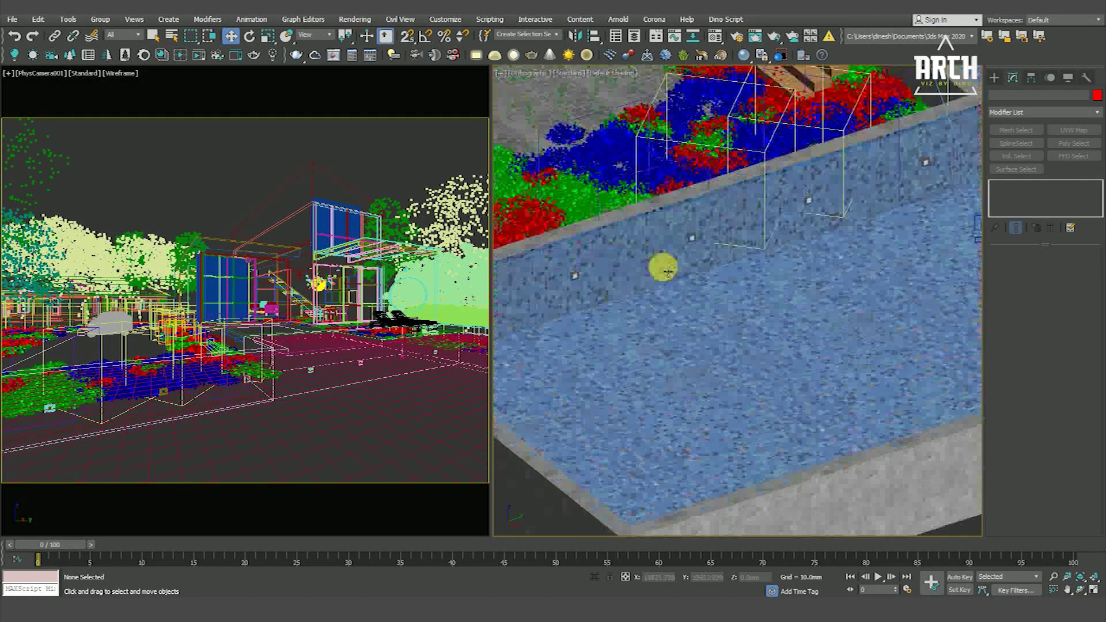
scroll(680, 248, down, 2)
scroll(749, 216, up, 5)
key(F3)
click(760, 211)
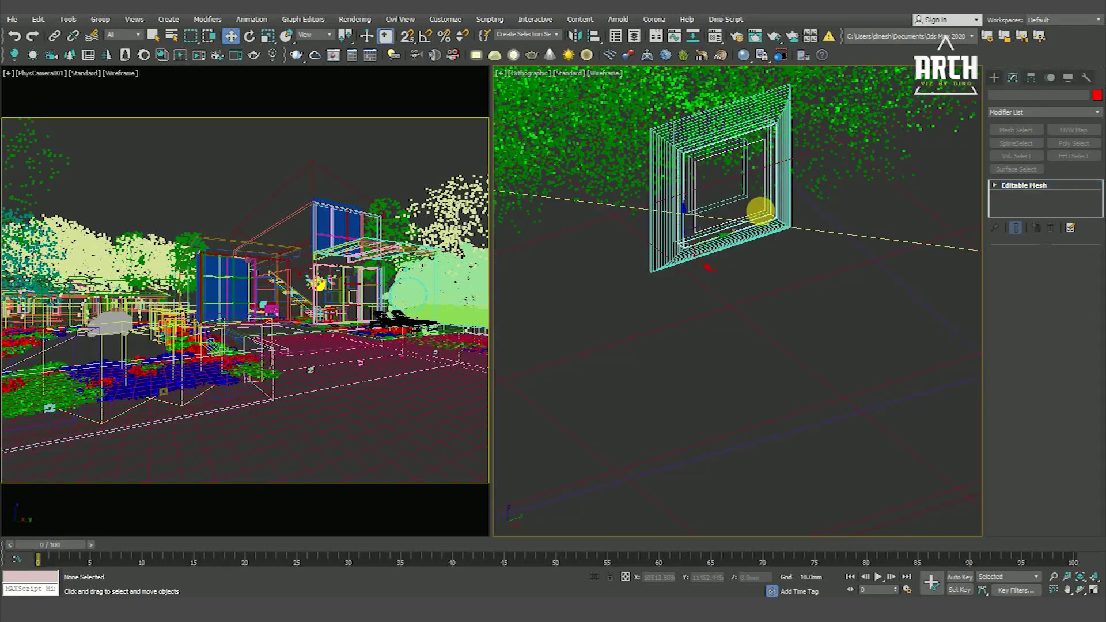
key(F3)
key(alt+q)
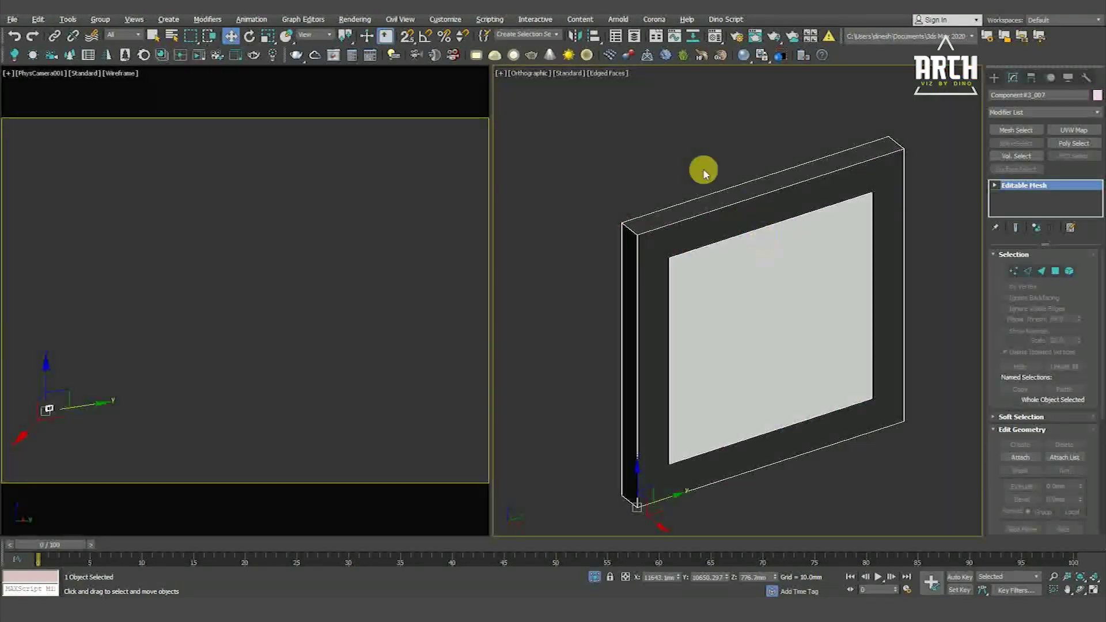
key(ctrl+d)
scroll(746, 278, down, 2)
scroll(852, 299, down, 3)
Sample the fixture's Multi/Sub-Object material into an empty Material Editor slot.
key(m)
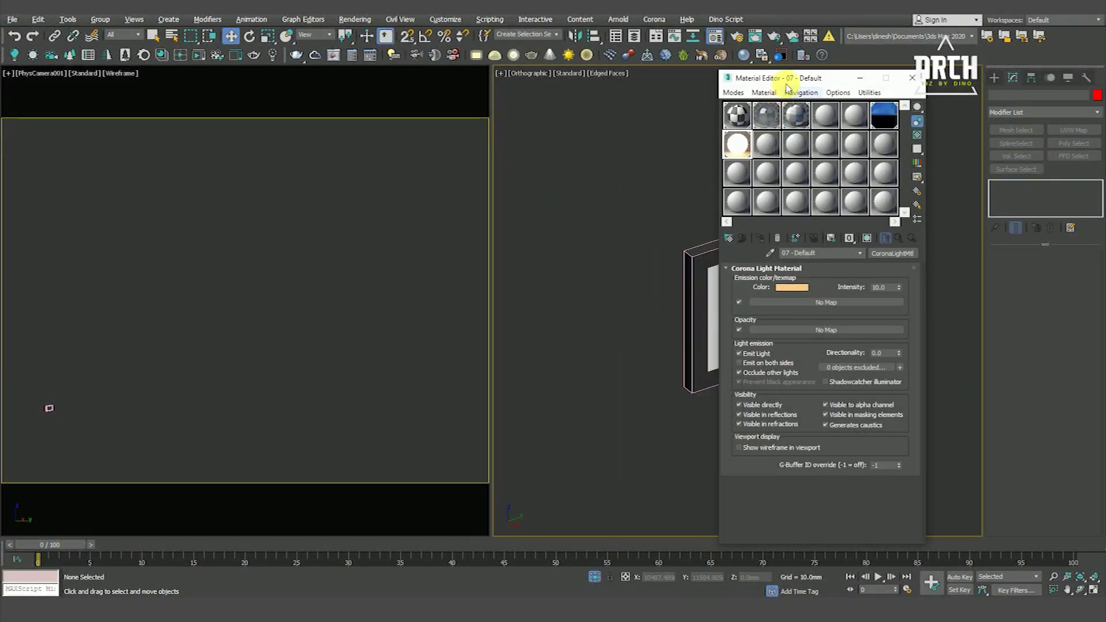
drag(786, 79, 884, 77)
click(837, 170)
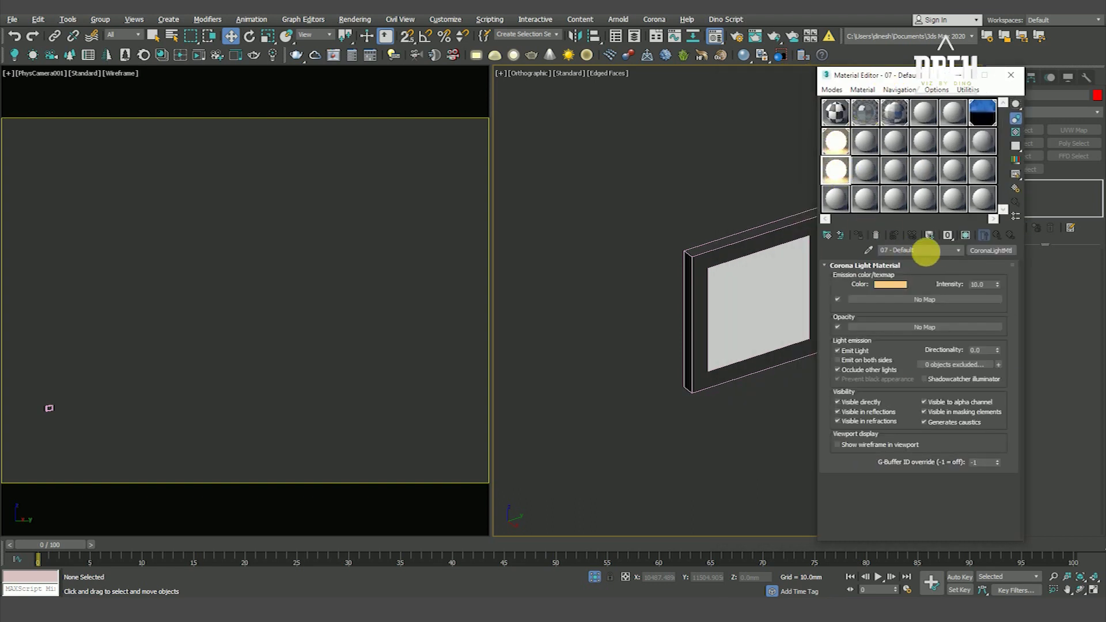
text(ffff)
middle_drag(725, 338, 642, 331)
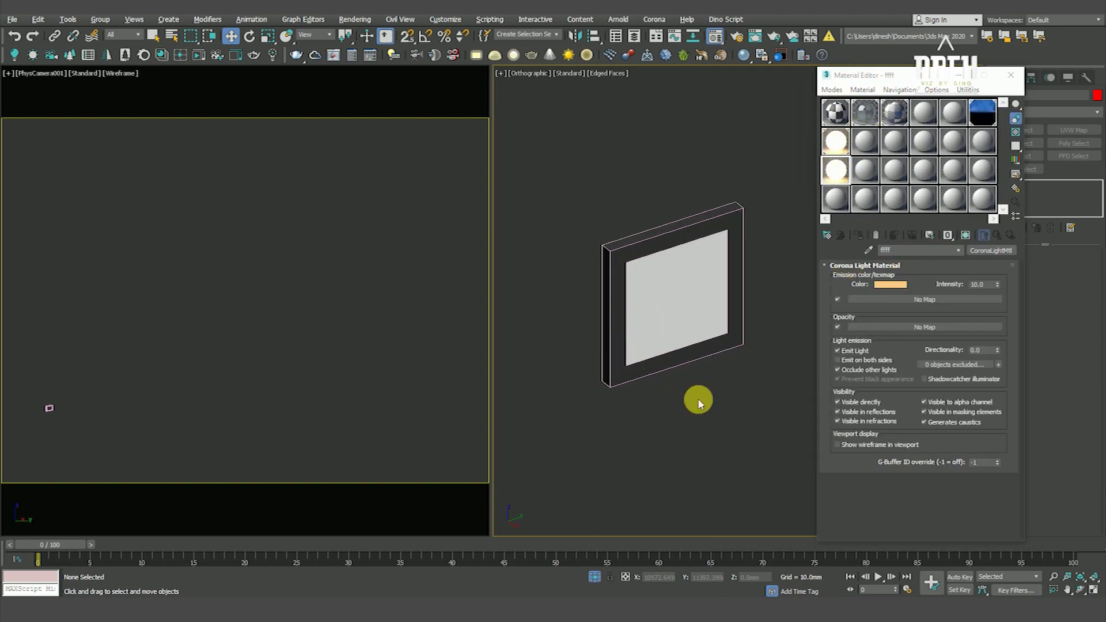
click(674, 296)
click(709, 395)
click(836, 201)
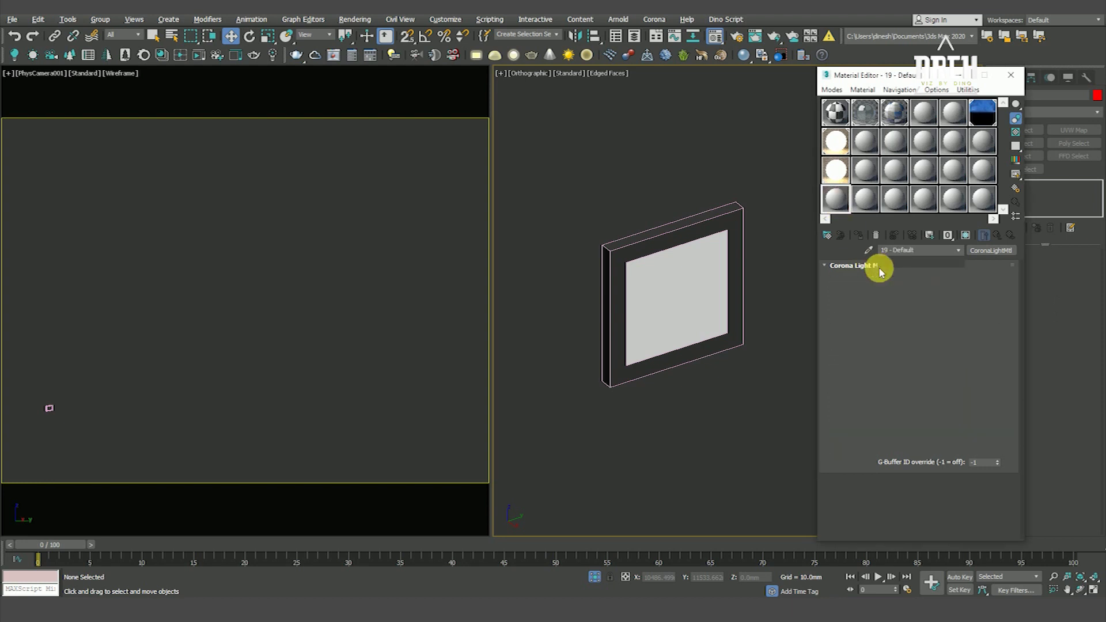
click(868, 250)
click(672, 263)
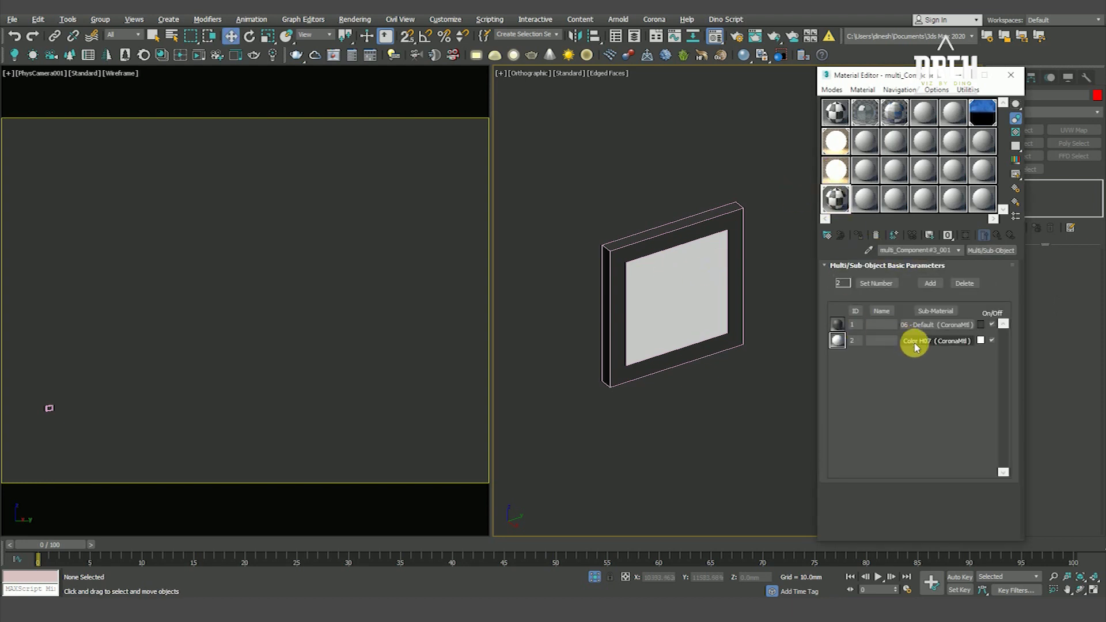
Instance the ffff CoronaLightMtl into sub-material 2 with intensity 12.
drag(912, 340, 913, 341)
click(906, 343)
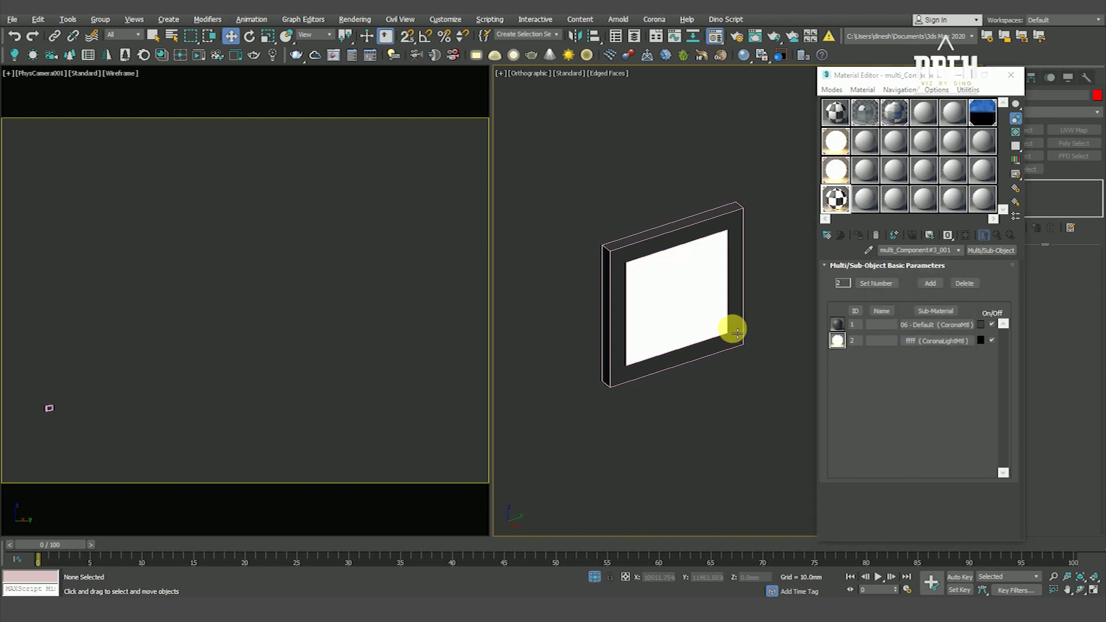
scroll(739, 333, down, 2)
click(739, 332)
click(714, 432)
click(931, 340)
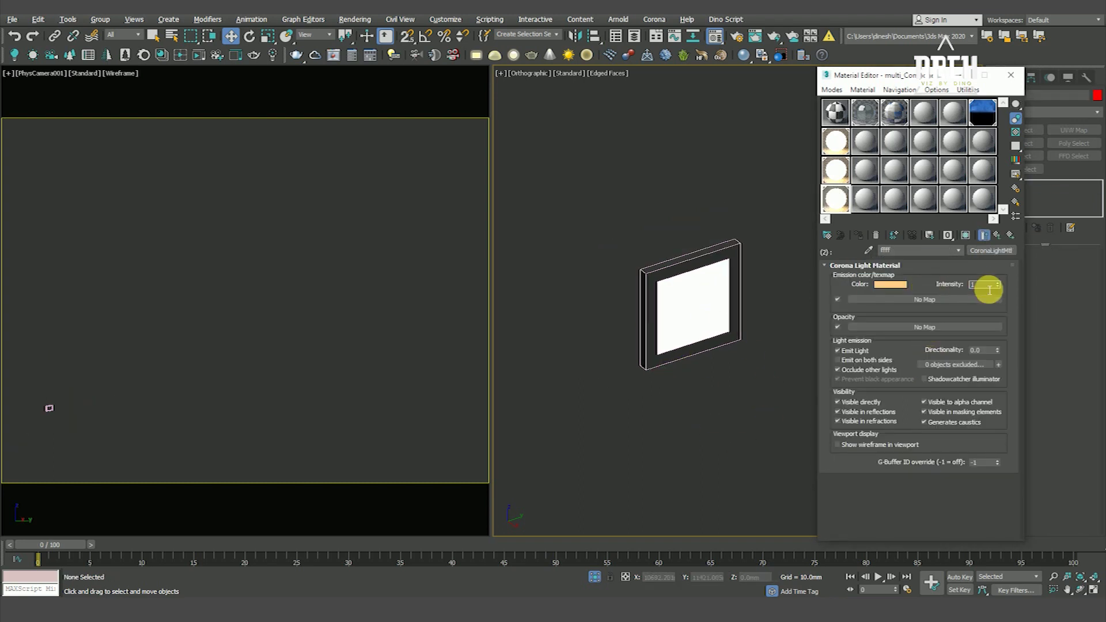
text(2.0)
click(646, 444)
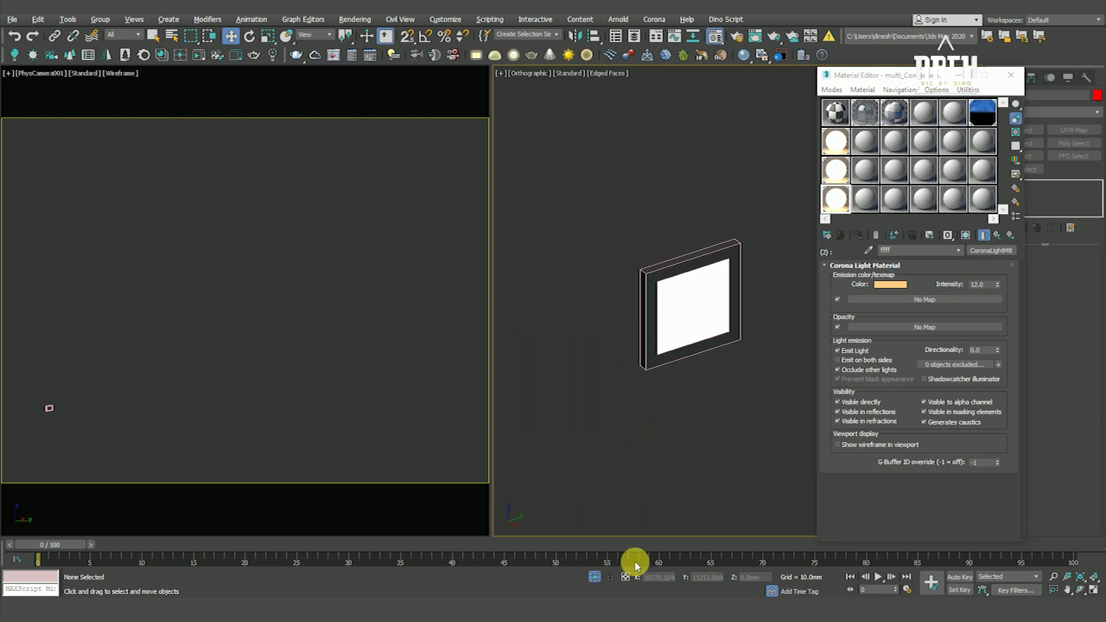
Exit isolation to restore the full scene and close the Material Editor.
click(598, 580)
scroll(639, 254, up, 3)
scroll(691, 271, up, 3)
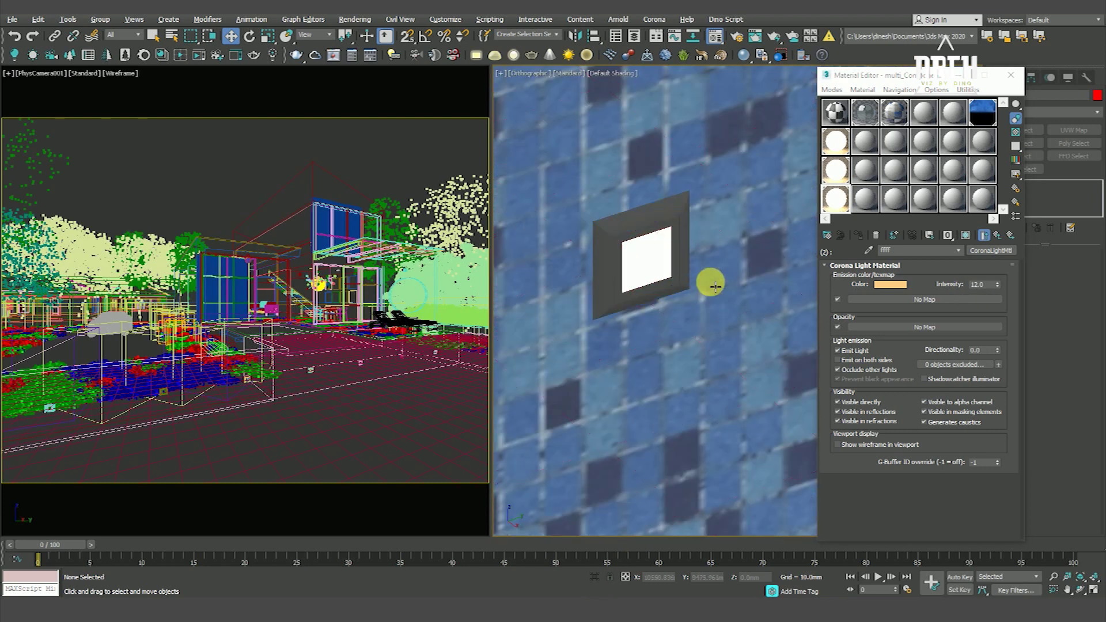
scroll(743, 265, down, 4)
scroll(649, 286, down, 2)
scroll(691, 259, down, 3)
click(1010, 75)
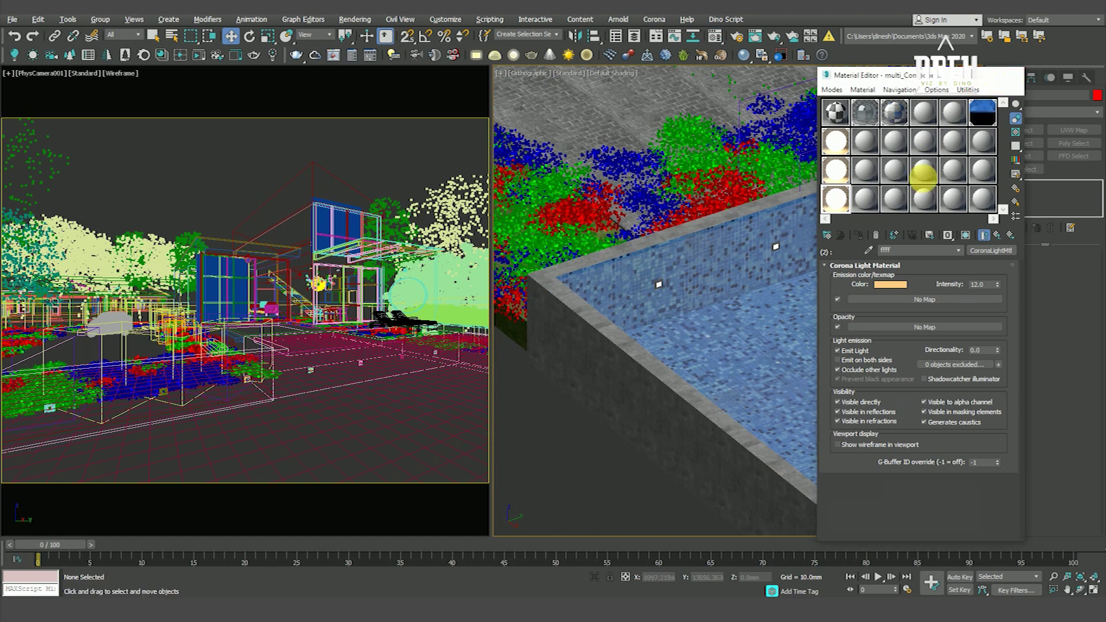
Start a Disk-shaped CoronaLight in a maximised wireframe Top view.
key(t)
key(z)
key(alt+w)
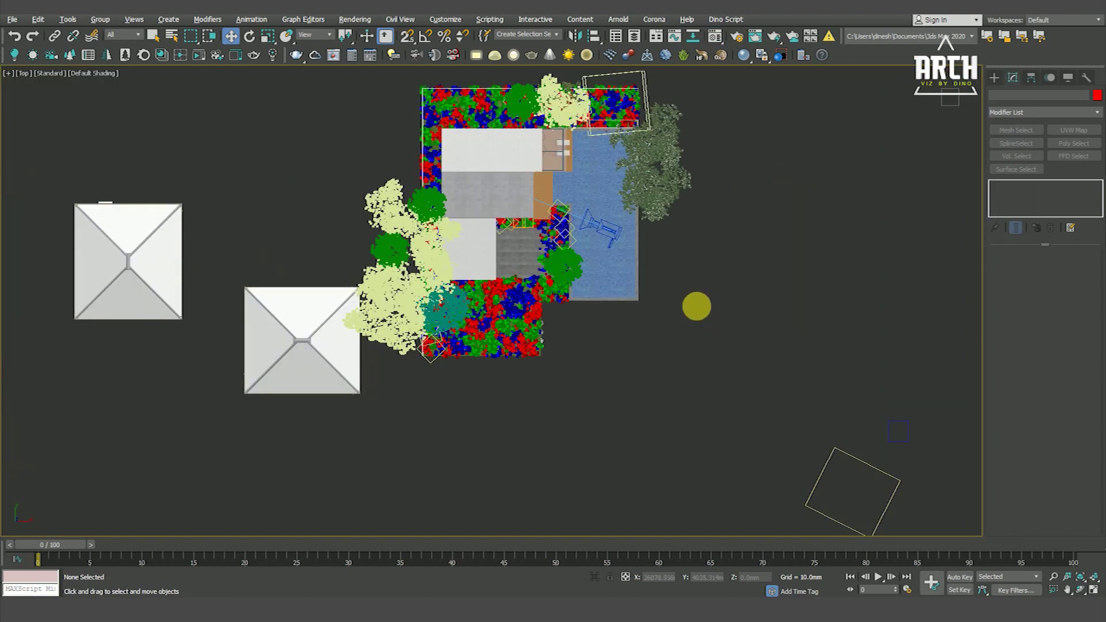
scroll(523, 231, up, 3)
key(F3)
click(999, 80)
click(1020, 94)
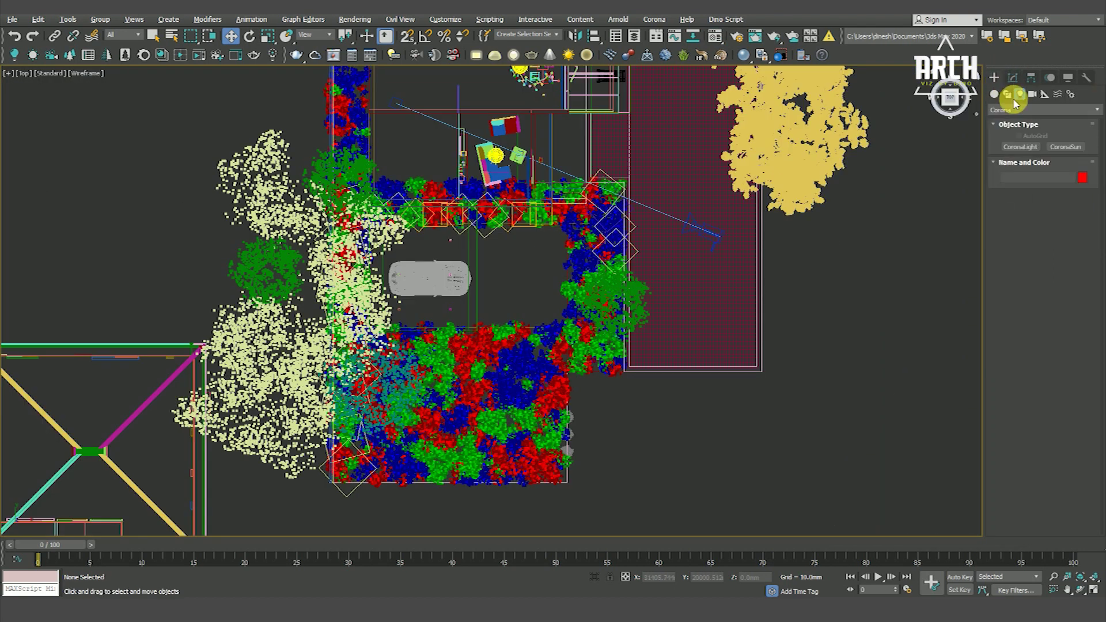
click(1021, 146)
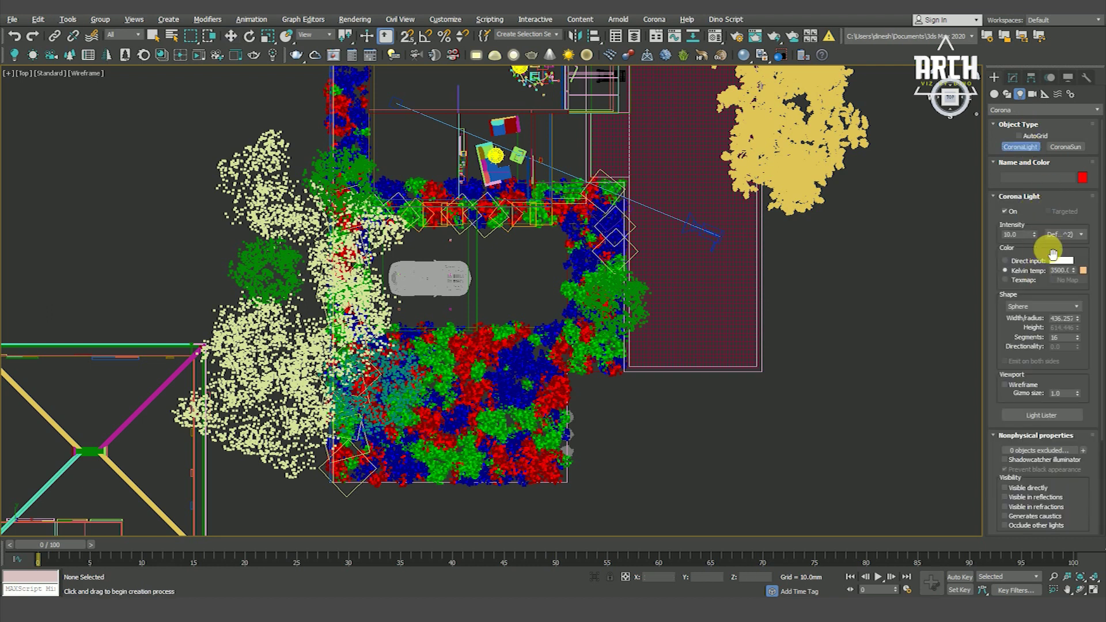
click(1046, 308)
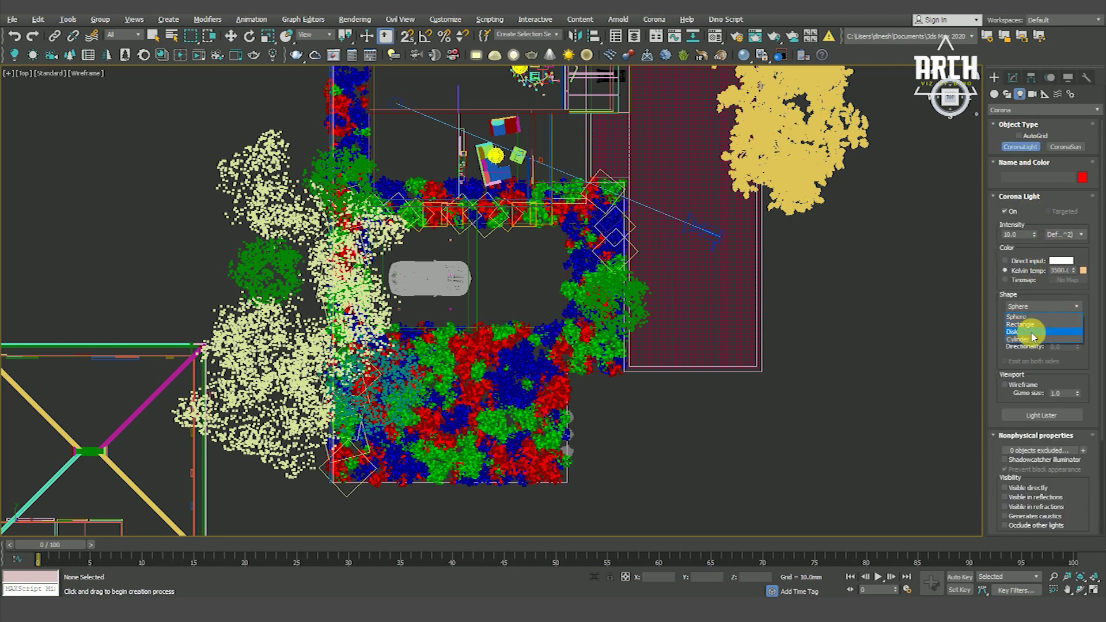
click(1031, 333)
Draw the disk light beside the planting bed and browse for an IES profile.
middle_drag(685, 323, 630, 321)
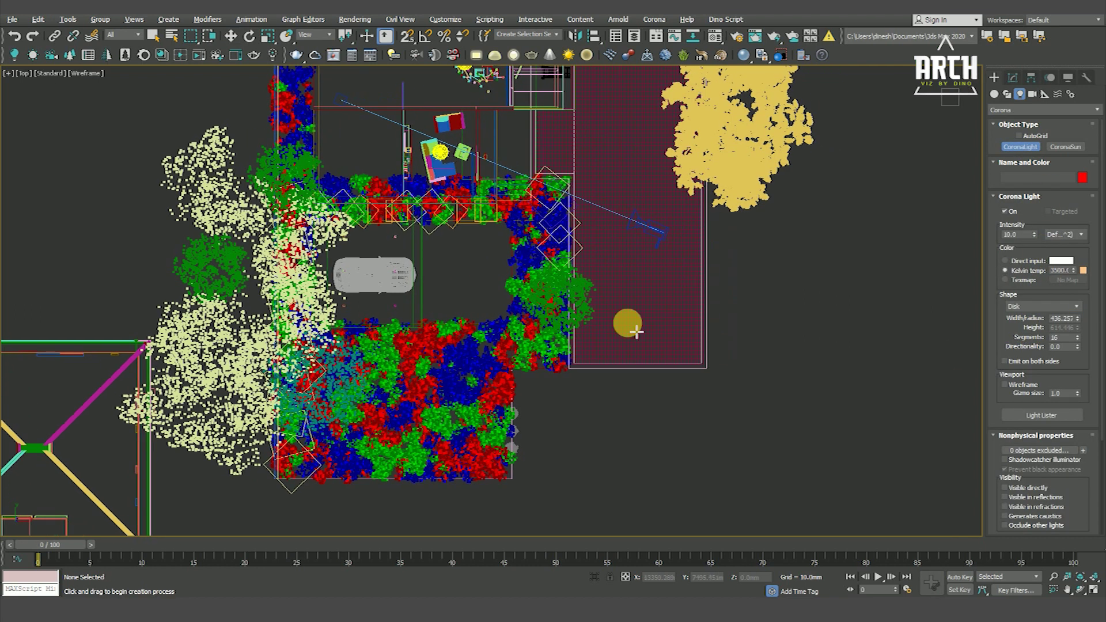
scroll(619, 358, up, 5)
scroll(530, 320, down, 5)
scroll(553, 291, up, 5)
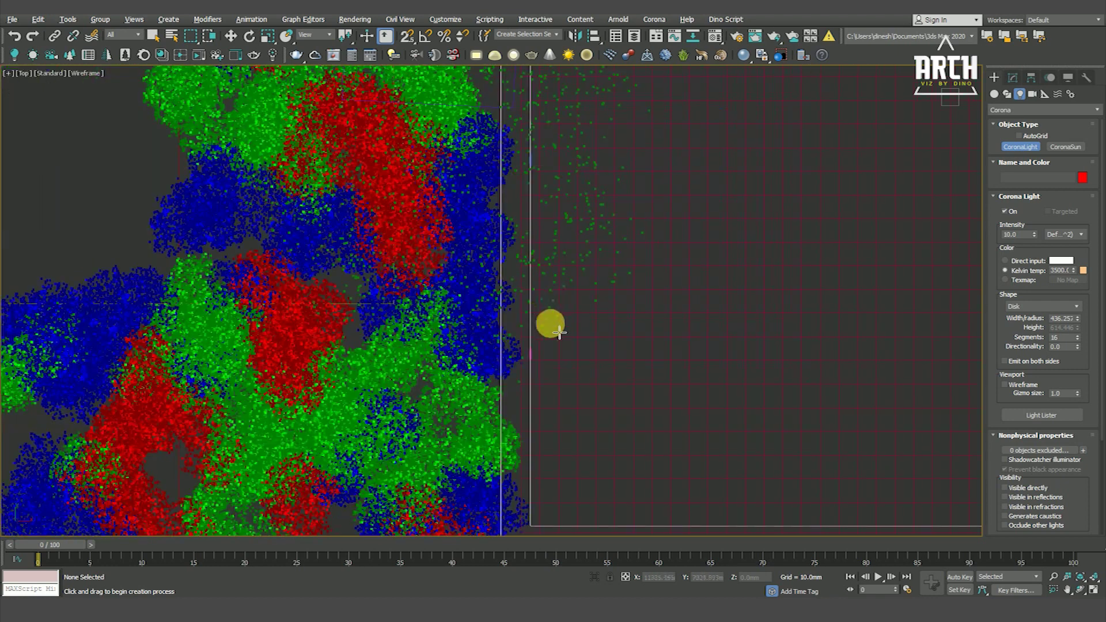
scroll(548, 321, up, 1)
middle_drag(565, 300, 569, 288)
drag(631, 300, 655, 326)
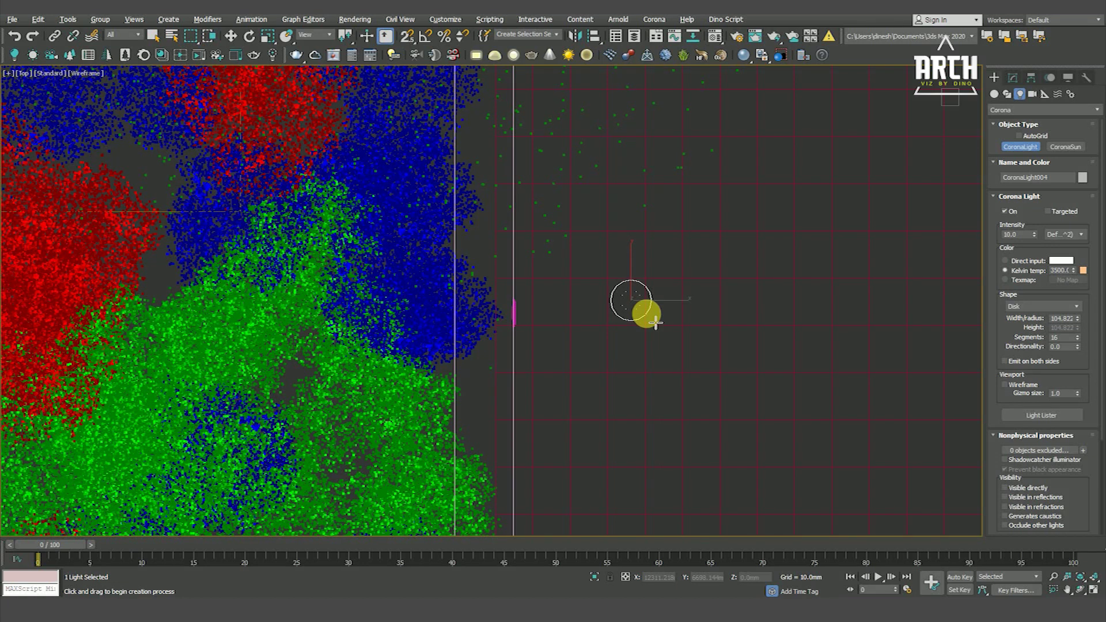
drag(1003, 409, 1010, 268)
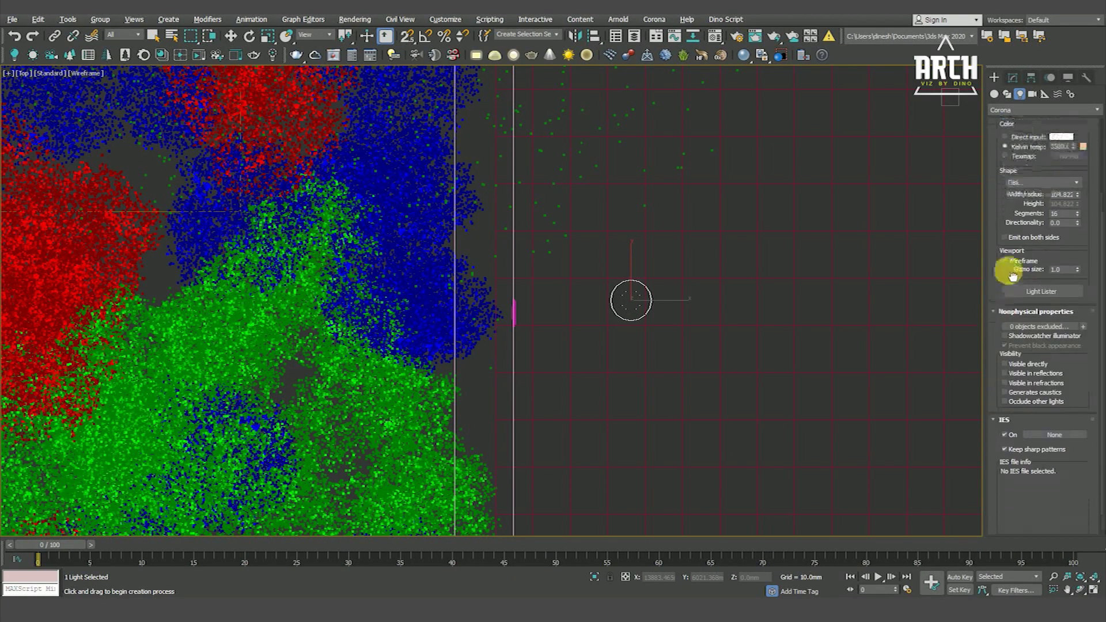
click(1042, 432)
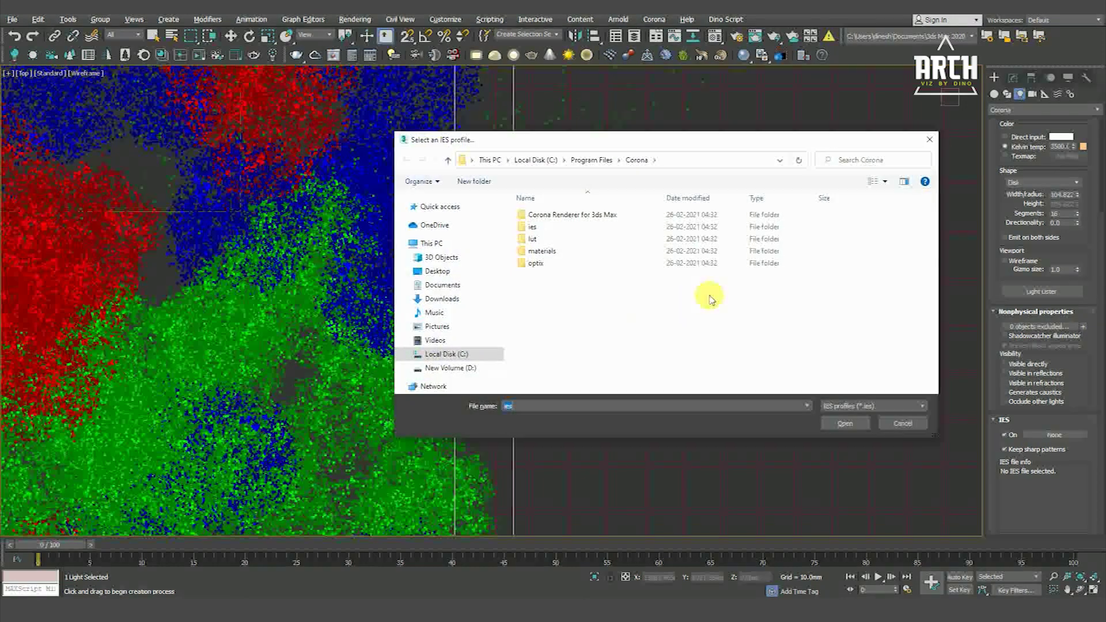
Load Real-IES_wide_soft.ies from the Corona\ies folder onto the light.
double_click(531, 227)
key(BackSpace)
click(534, 229)
double_click(534, 230)
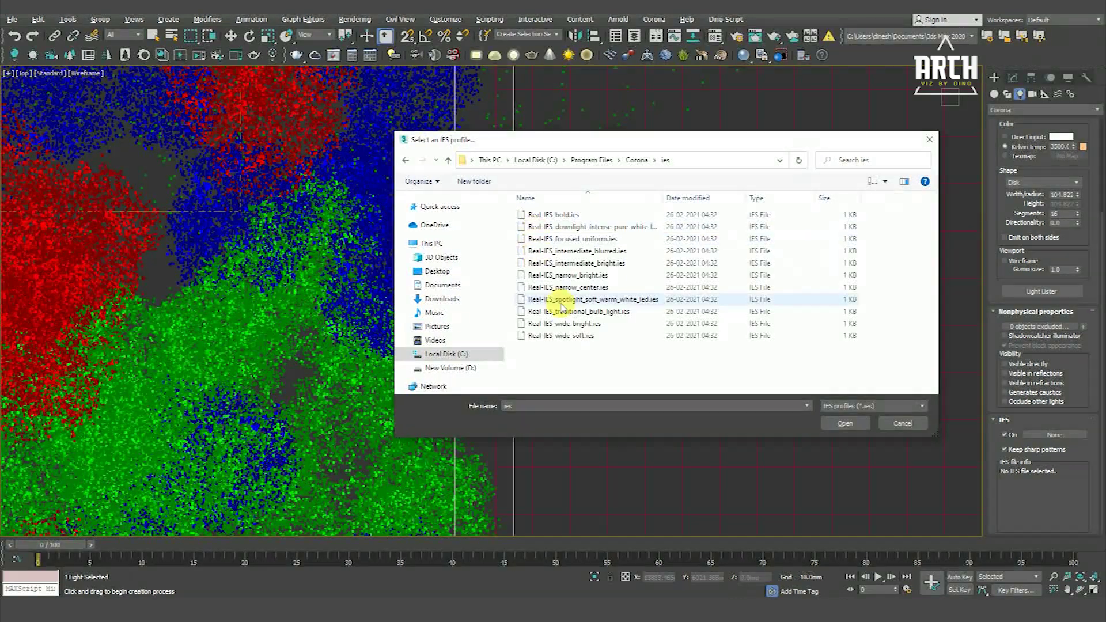
click(572, 336)
click(850, 425)
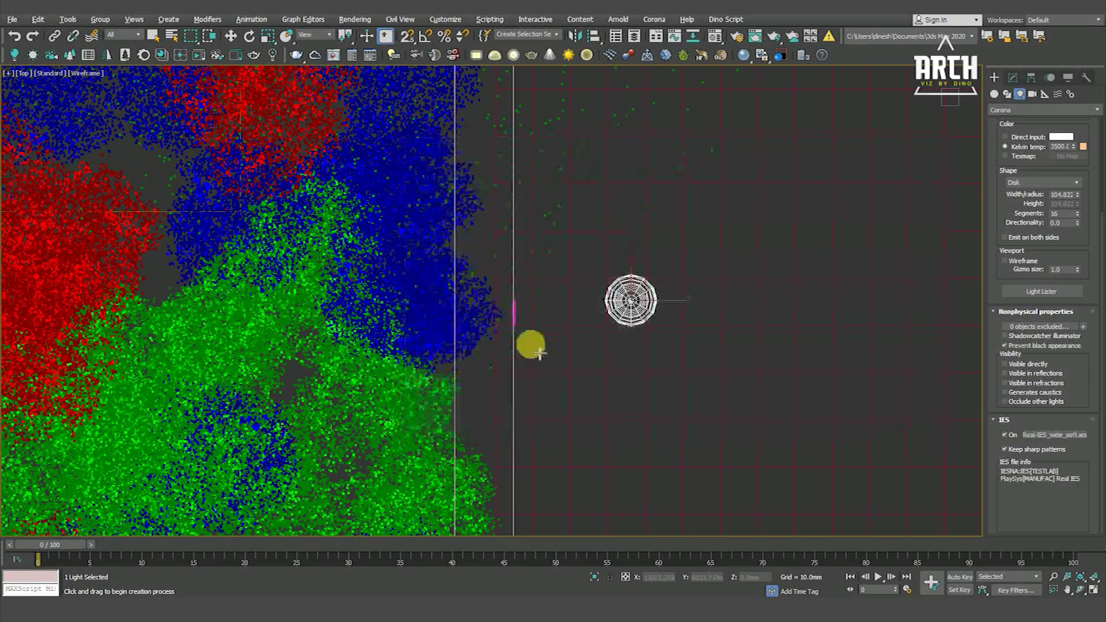
Make the light targeted and pull its target below the lamp in Front view.
scroll(630, 323, down, 3)
click(231, 37)
scroll(665, 373, down, 3)
key(f)
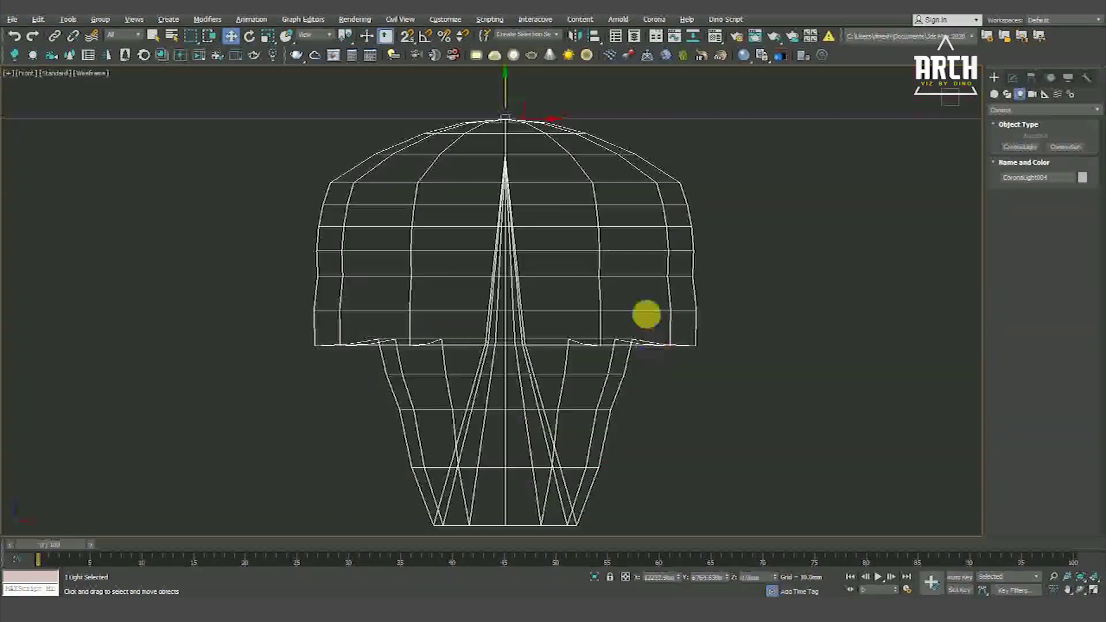
scroll(649, 338, down, 5)
click(1021, 94)
click(1012, 77)
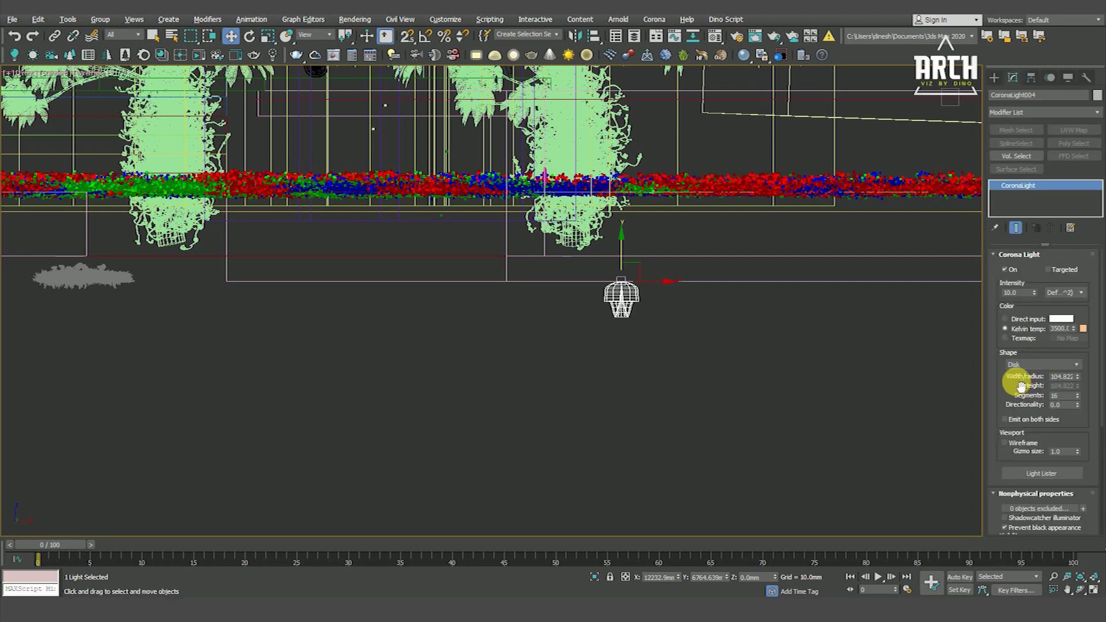
scroll(605, 309, up, 5)
right_click(593, 255)
click(567, 249)
scroll(566, 258, down, 5)
drag(566, 258, 556, 478)
Rotate the lamp light 90° onto its side with angle snap on.
scroll(636, 279, down, 5)
click(635, 365)
scroll(617, 283, up, 4)
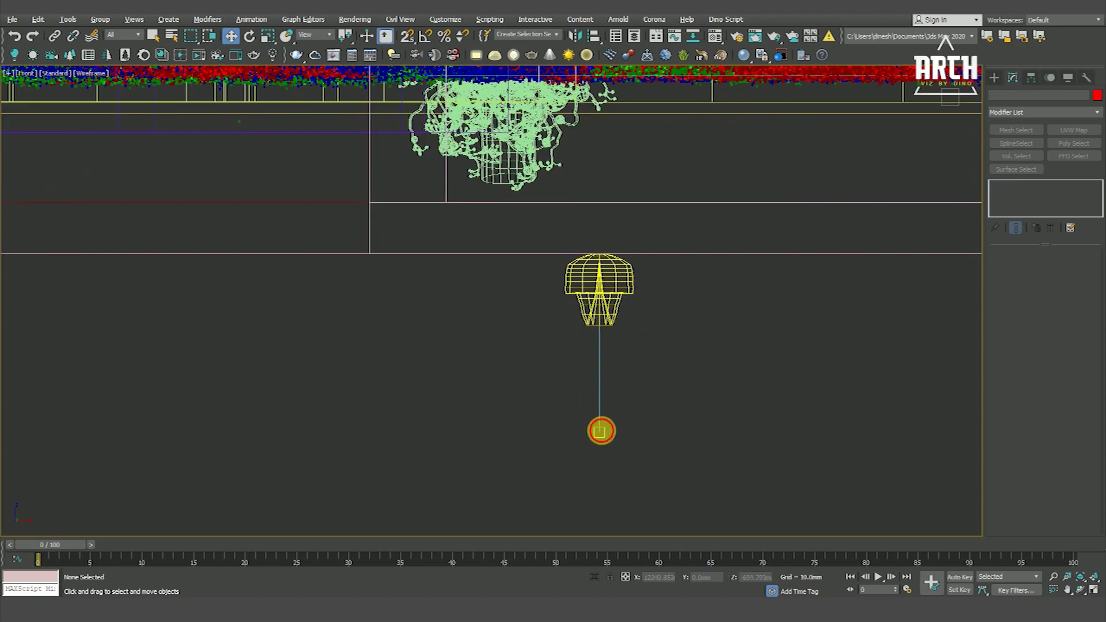
click(599, 431)
scroll(609, 353, down, 2)
key(e)
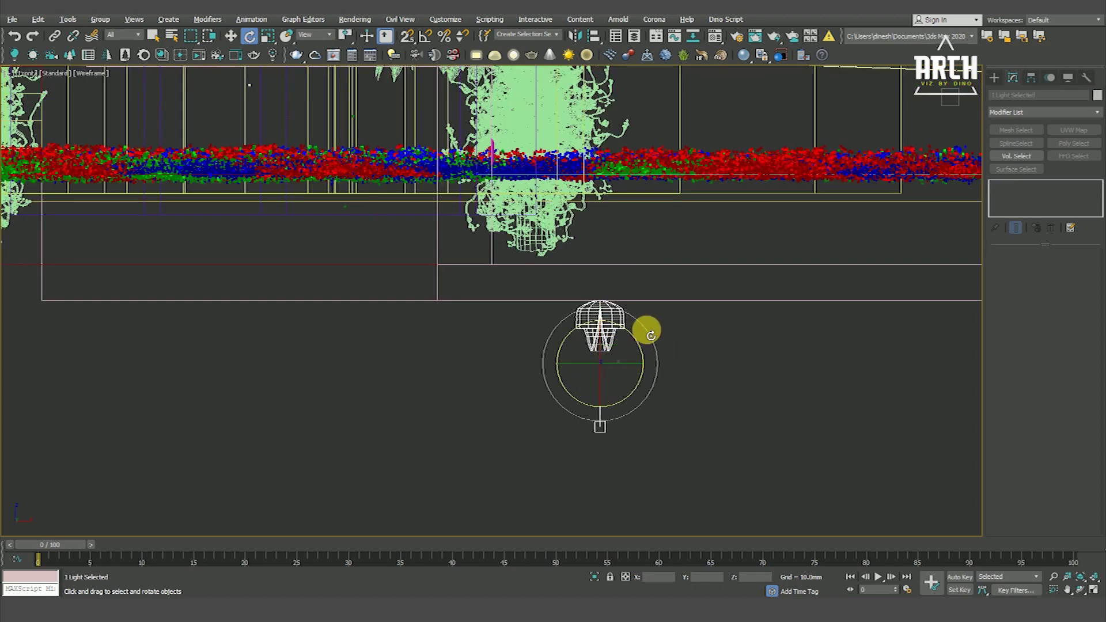
click(425, 36)
drag(660, 348, 657, 331)
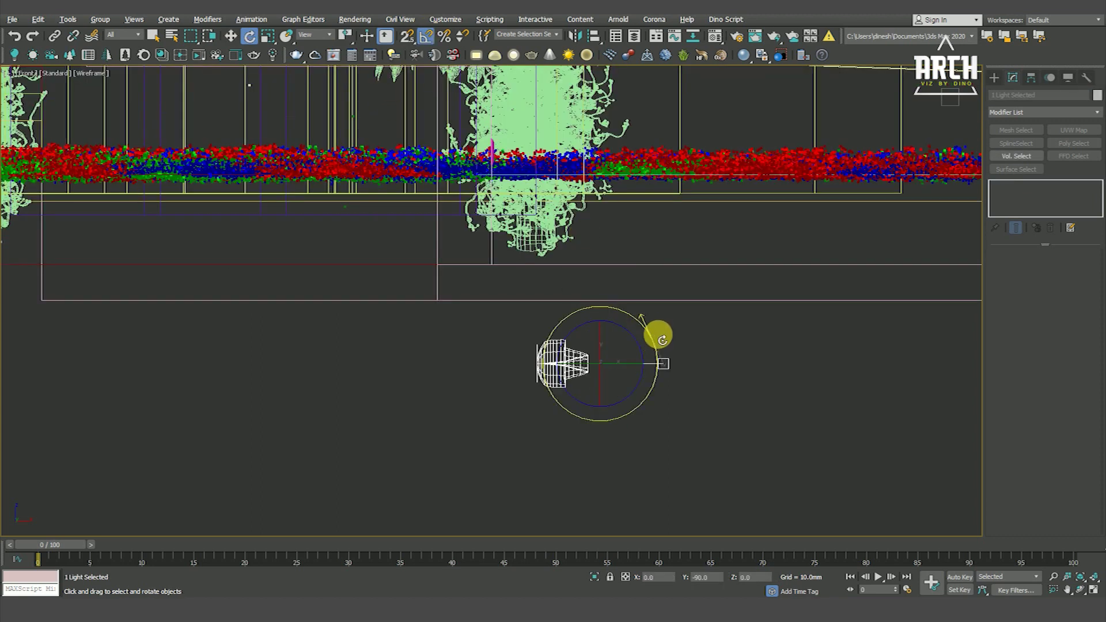
Raise the light to the base of the bush in Front view.
key(w)
scroll(648, 394, down, 3)
middle_drag(647, 394, 615, 433)
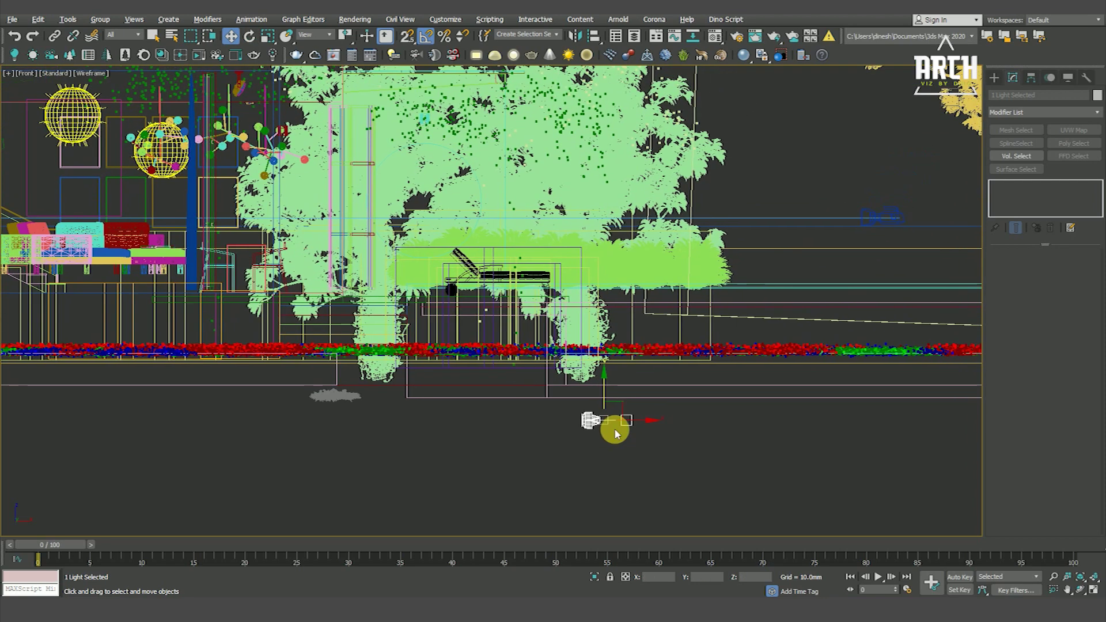
drag(621, 408, 640, 268)
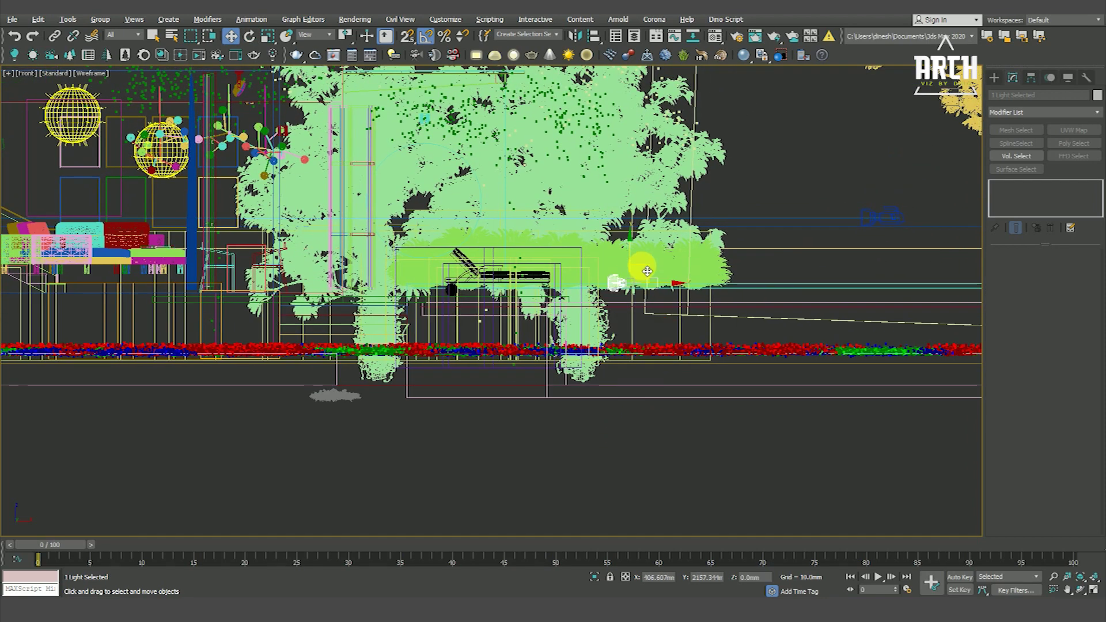
scroll(634, 276, up, 3)
scroll(612, 317, up, 1)
In Top view, shift the light left to the pool wall, then check it shaded.
key(t)
scroll(641, 338, up, 3)
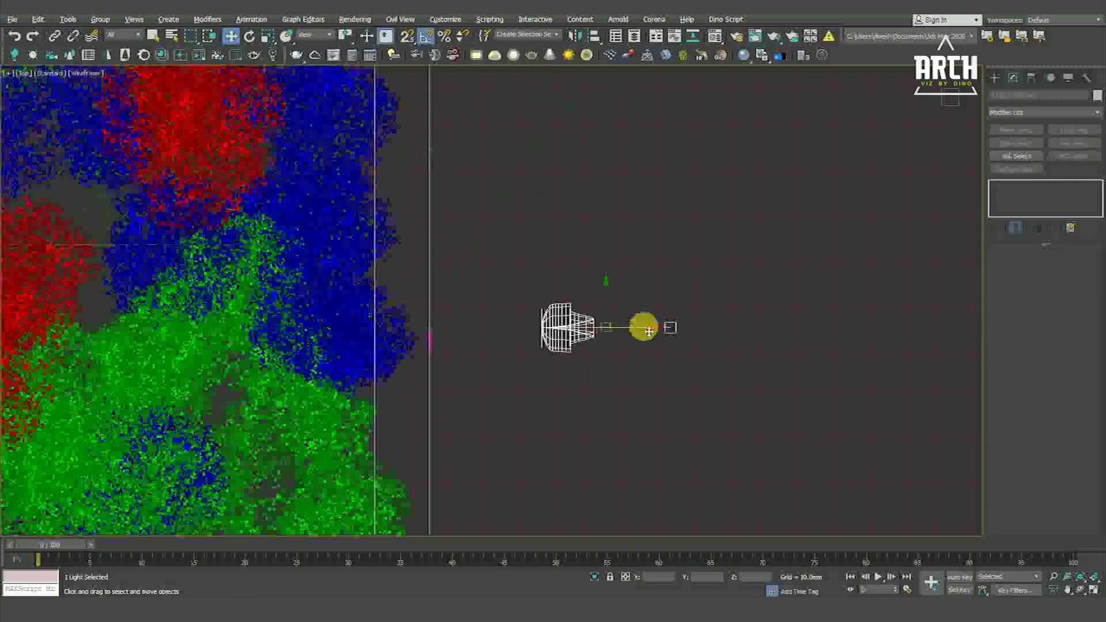
middle_drag(515, 340, 579, 297)
drag(675, 266, 576, 279)
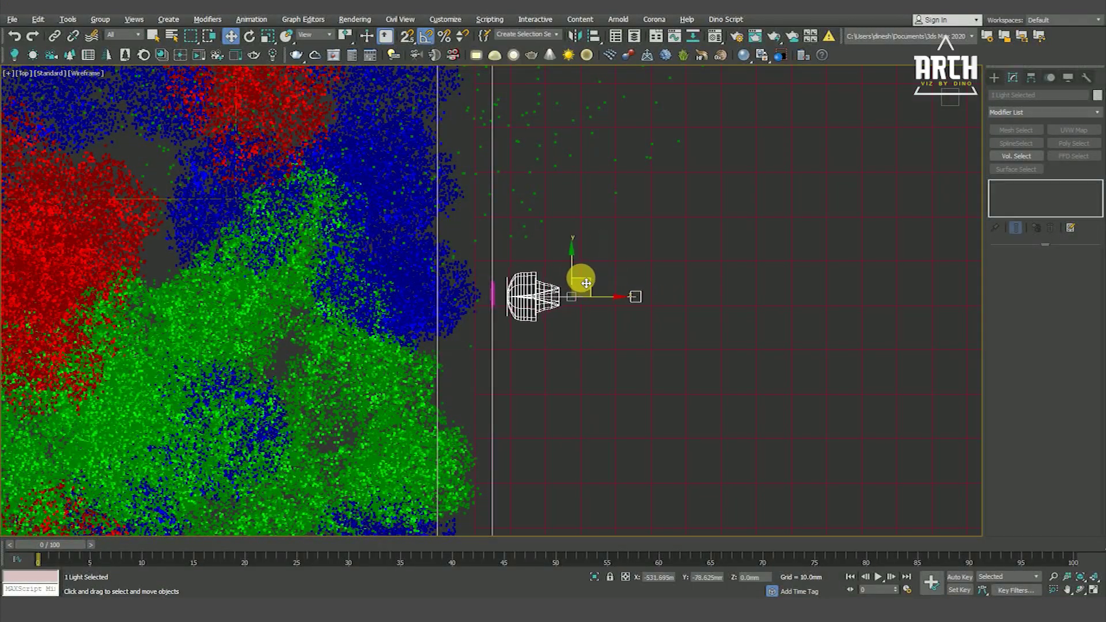
scroll(479, 287, up, 4)
scroll(568, 303, down, 1)
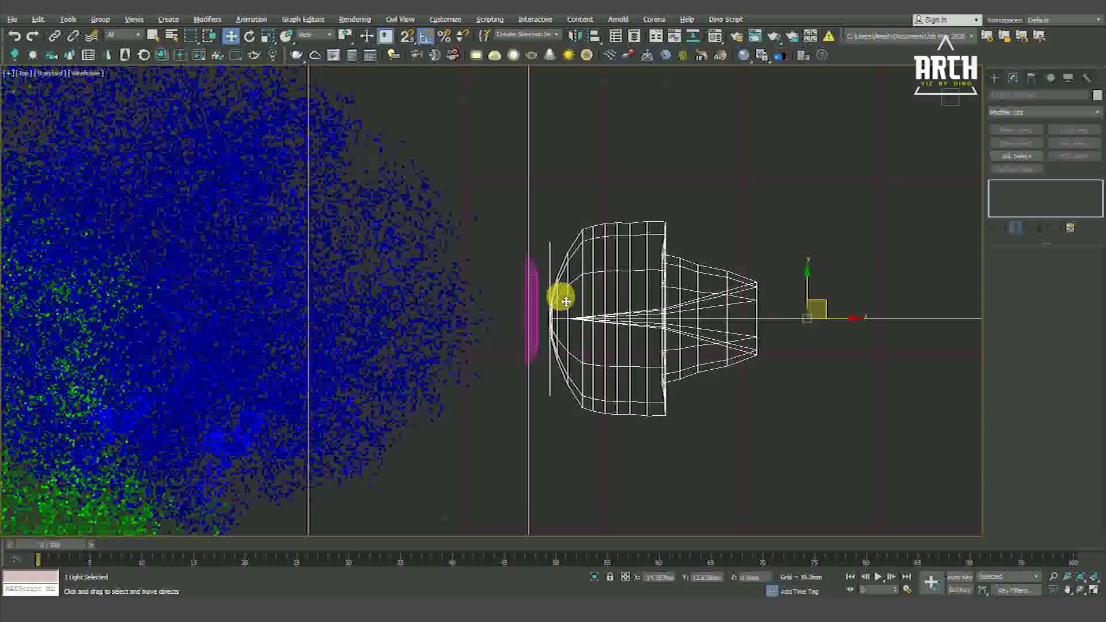
scroll(587, 282, down, 4)
scroll(622, 276, down, 3)
mouse_move(630, 287)
alt+middle_down()
mouse_move(536, 252)
mouse_move(558, 240)
mouse_move(577, 291)
alt+middle_up()
key(F3)
Slide the light down into the pool wall and orbit to check it.
scroll(562, 298, up, 3)
key(F4)
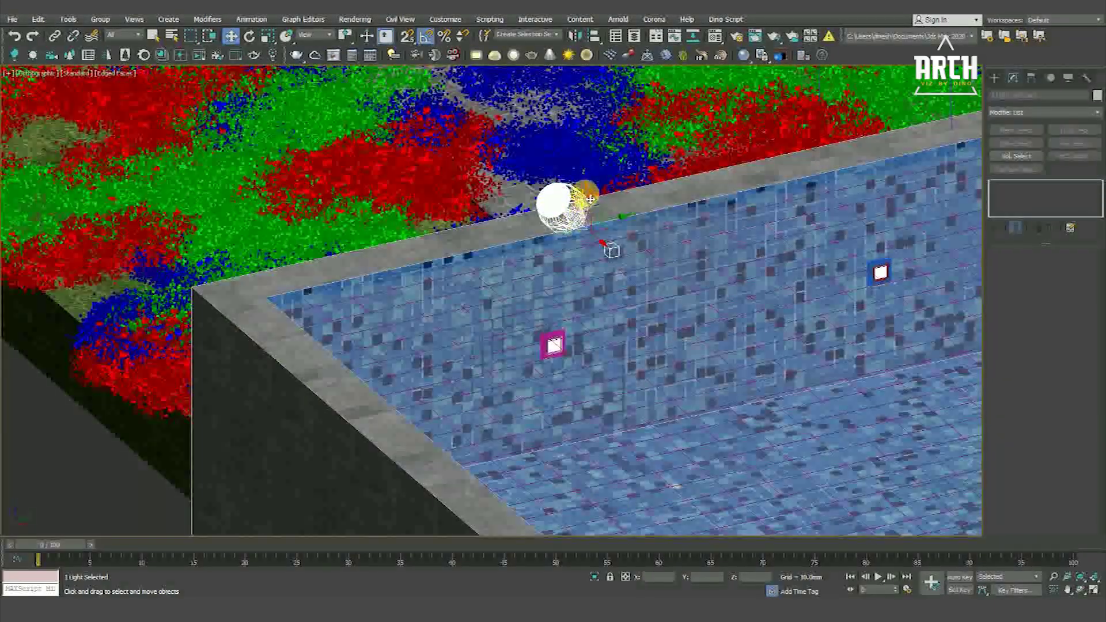
drag(583, 202, 583, 331)
mouse_move(583, 345)
alt+middle_down()
mouse_move(565, 400)
mouse_move(599, 394)
alt+middle_up()
mouse_move(588, 354)
alt+middle_down()
mouse_move(567, 382)
mouse_move(440, 452)
alt+middle_up()
click(432, 452)
Select CoronaLight004.Target and frame it in a wireframe Front view.
key(F3)
click(615, 375)
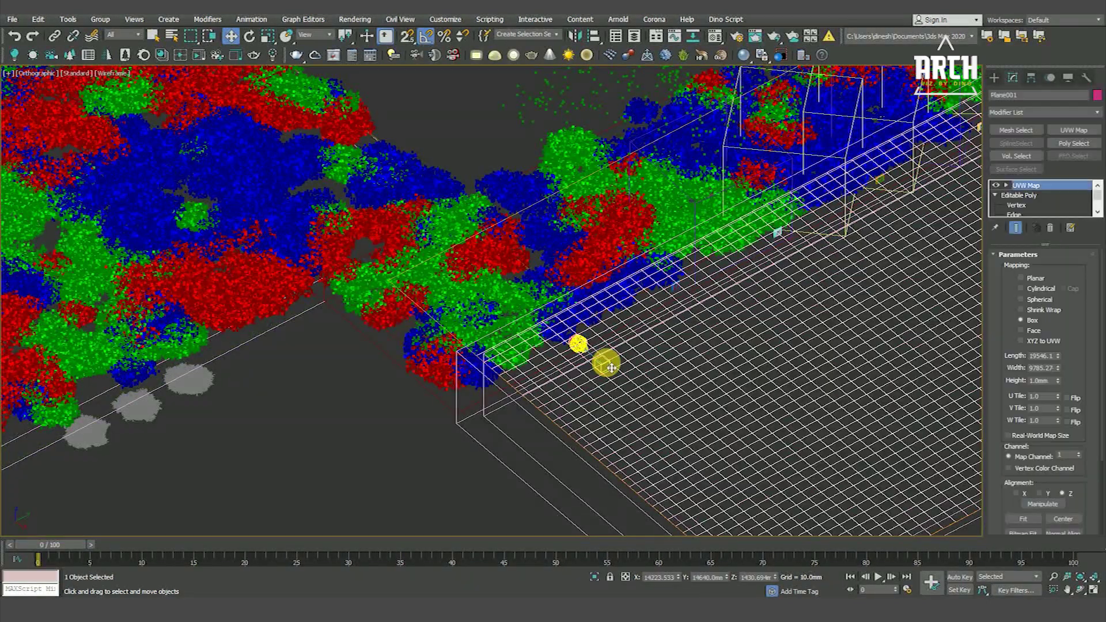
scroll(602, 363, up, 3)
scroll(587, 370, up, 3)
key(F3)
key(t)
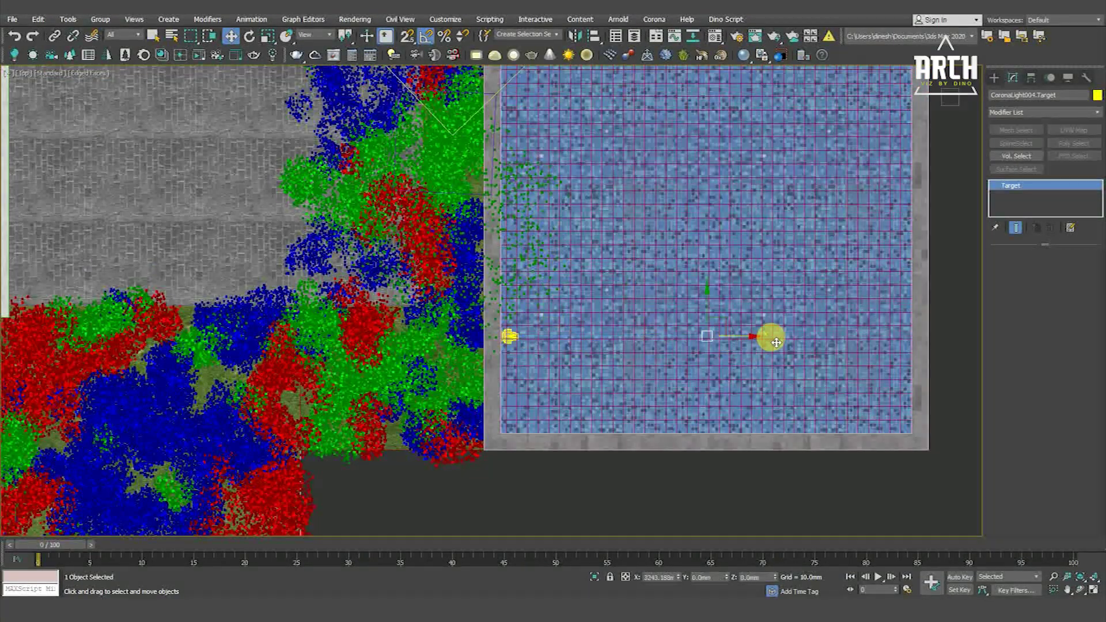
key(f)
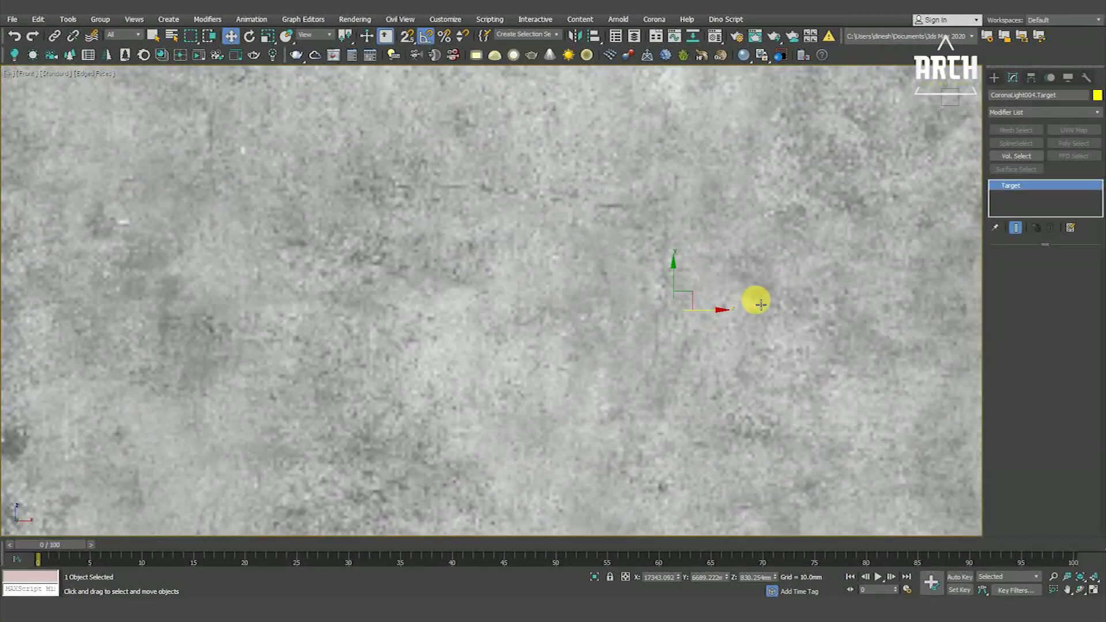
key(F3)
scroll(746, 275, down, 4)
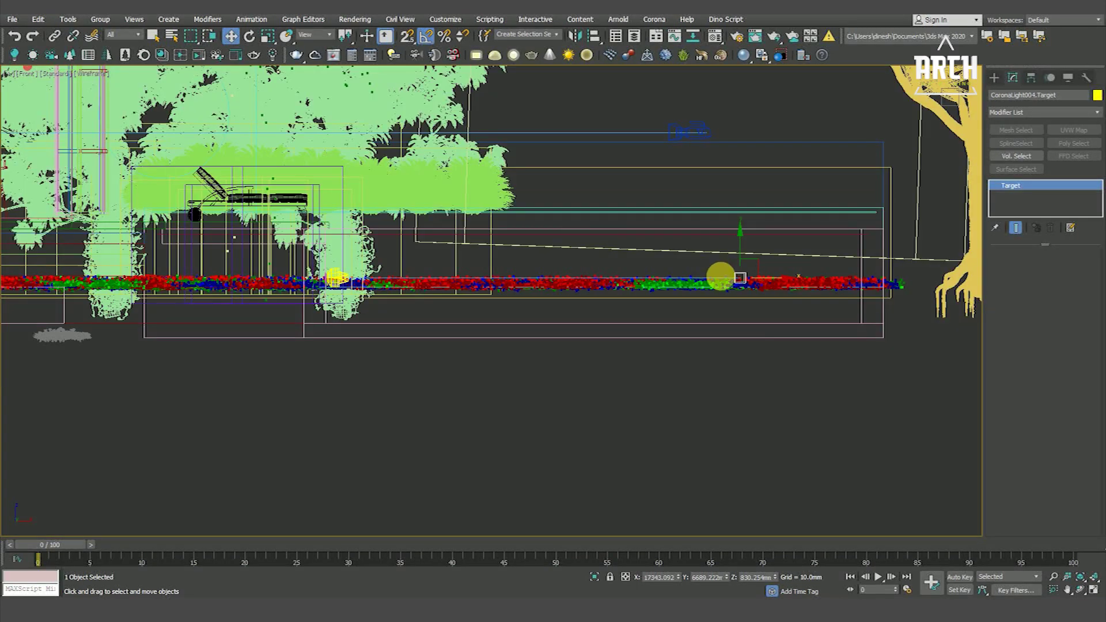
scroll(397, 321, up, 5)
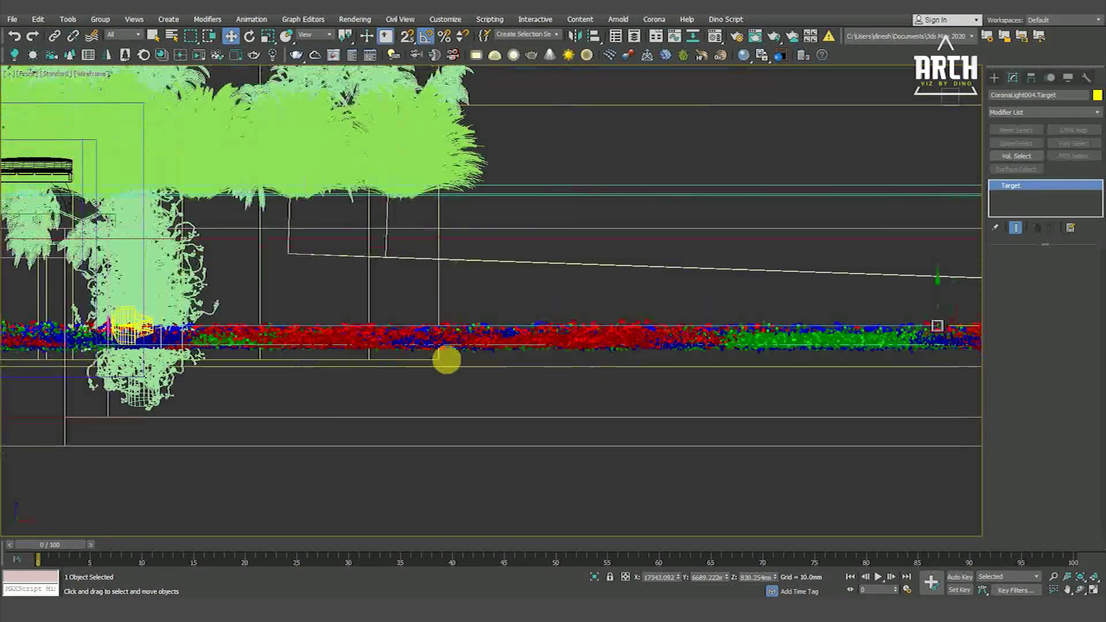
scroll(798, 337, down, 2)
Lower the target along Y so the light aims across the pool.
drag(887, 311, 892, 351)
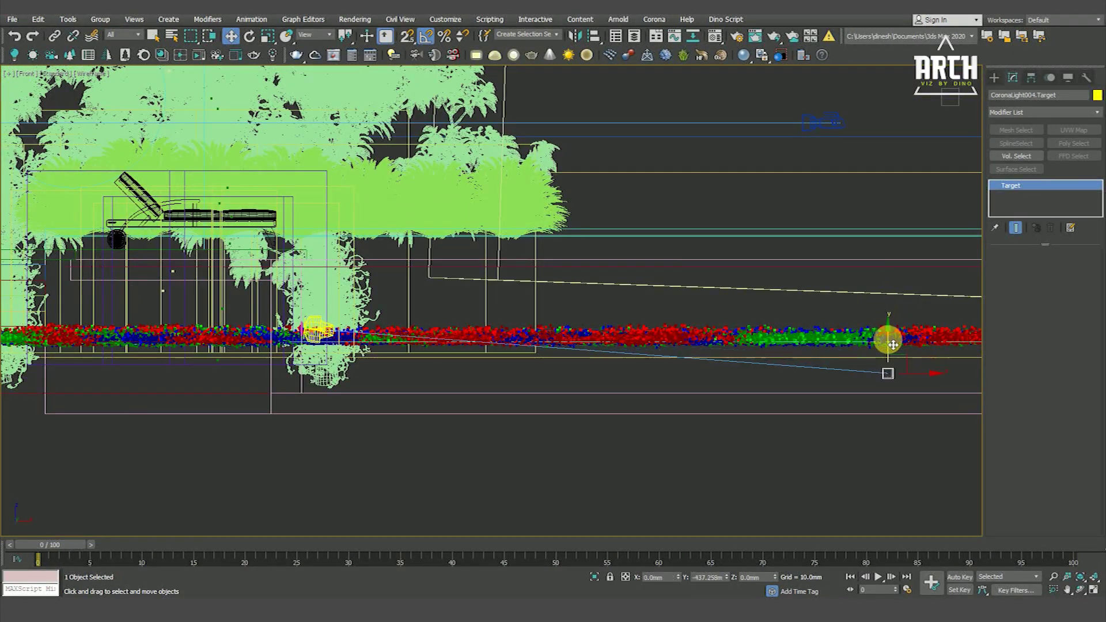
key(t)
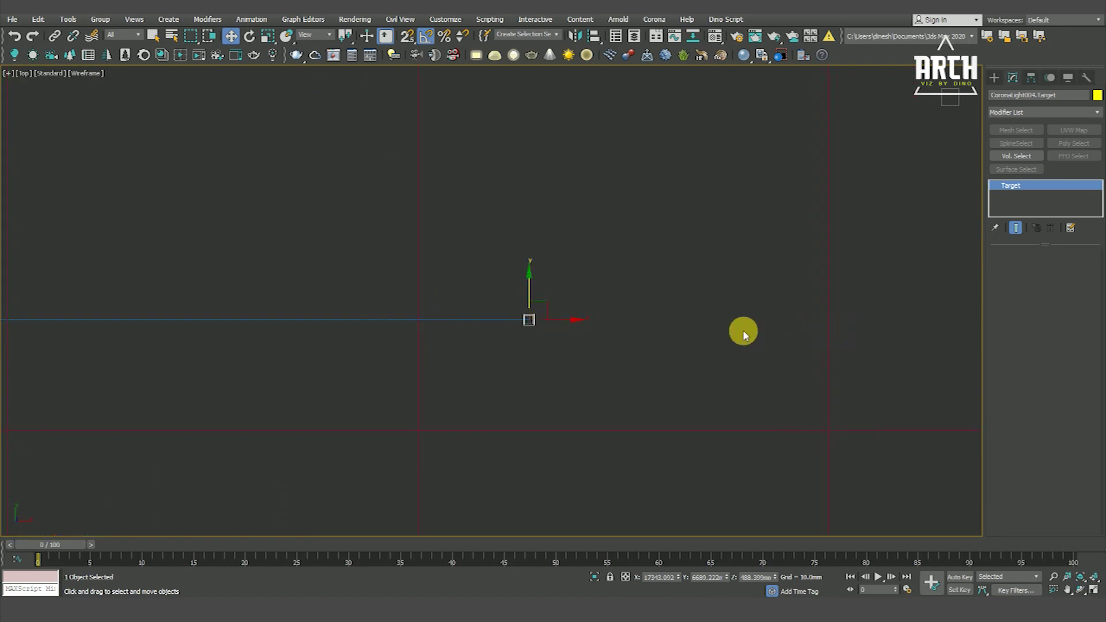
key(F3)
scroll(801, 306, down, 2)
key(F3)
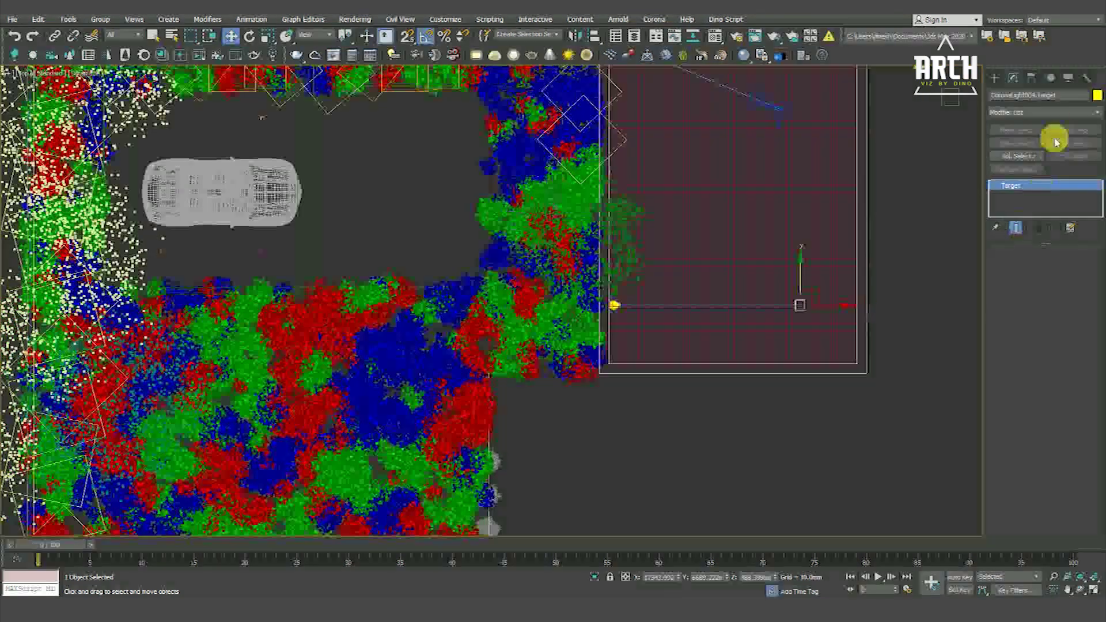
right_click(849, 198)
Select the pool light and make the first two instanced copies along the pool wall.
click(822, 180)
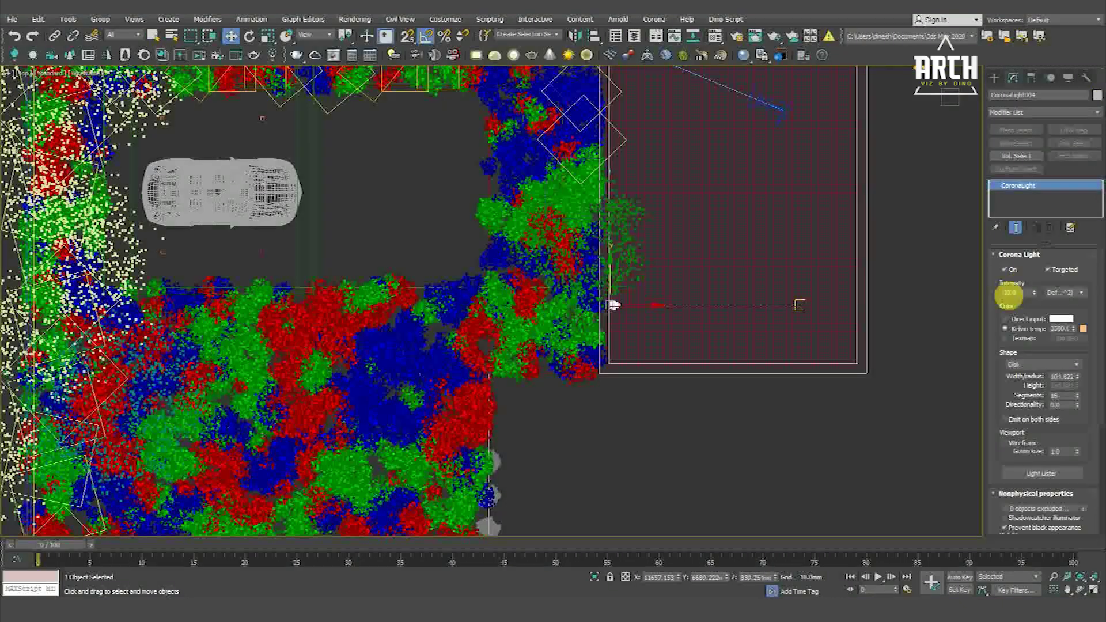
mouse_move(640, 325)
alt+middle_down()
mouse_move(655, 364)
mouse_move(634, 347)
alt+middle_up()
key(F3)
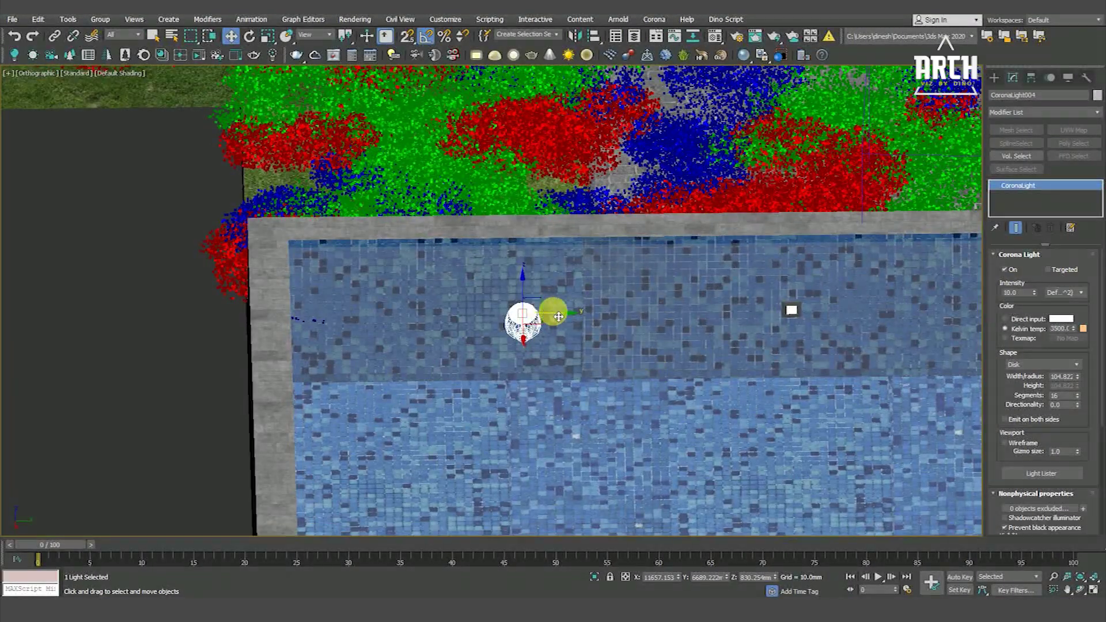
shift+drag(559, 316, 827, 316)
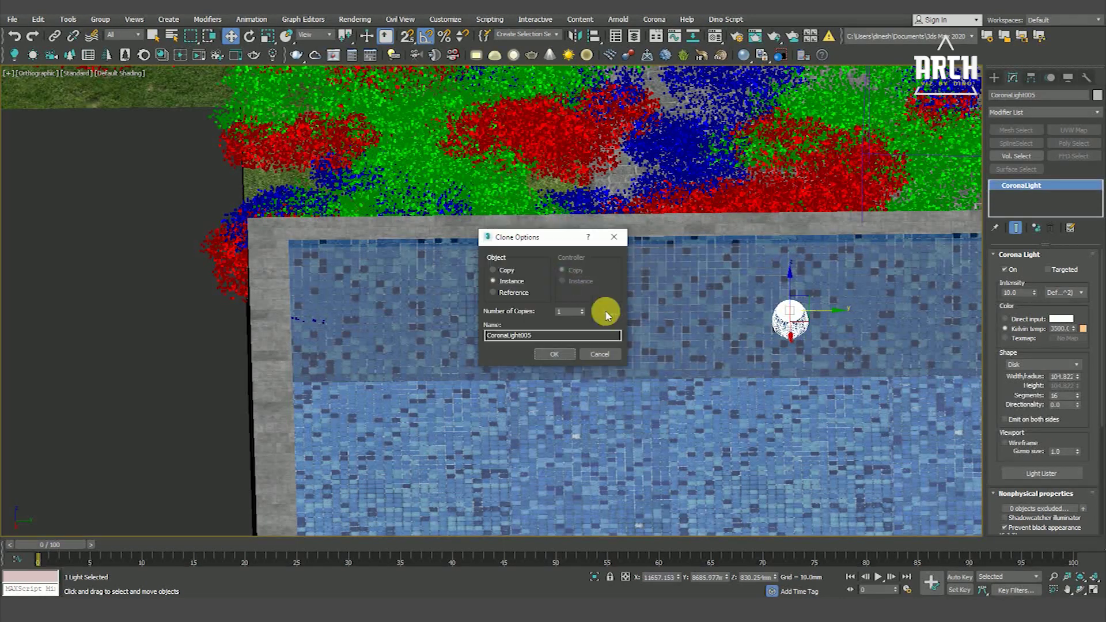
click(556, 354)
mouse_move(789, 360)
alt+middle_down()
mouse_move(474, 371)
mouse_move(492, 381)
mouse_move(403, 362)
alt+middle_up()
mouse_move(407, 336)
shift+mouse_down()
mouse_move(671, 336)
mouse_move(659, 340)
shift+mouse_up()
click(554, 354)
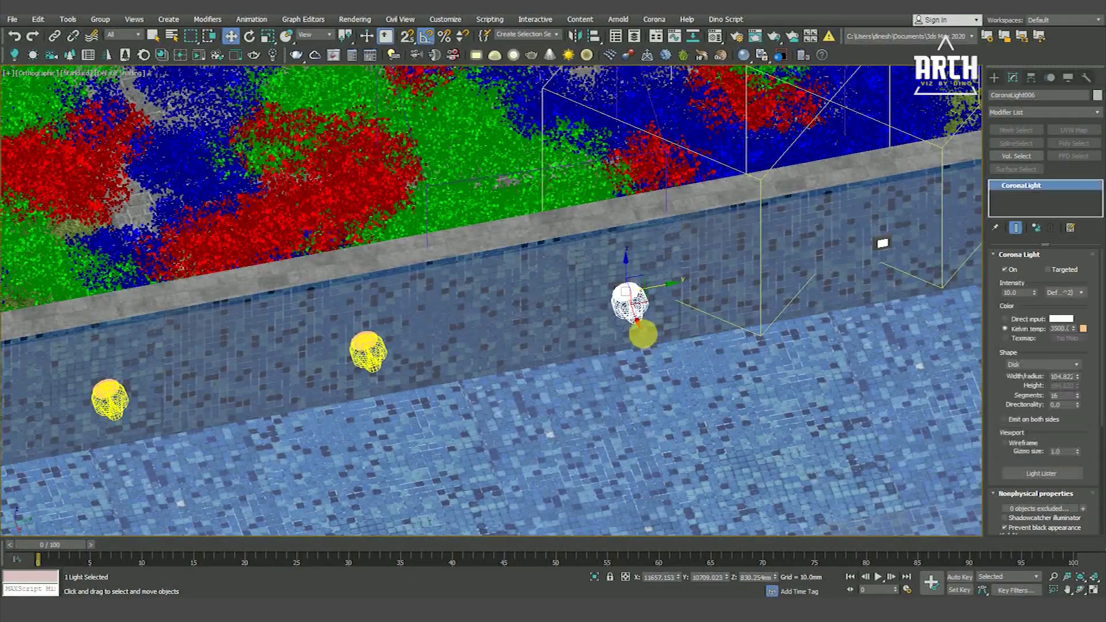
Add three more instanced copies of the pool light further along the wall.
alt+middle_drag(641, 334, 328, 353)
shift+drag(339, 359, 588, 340)
click(565, 353)
alt+middle_drag(642, 353, 523, 371)
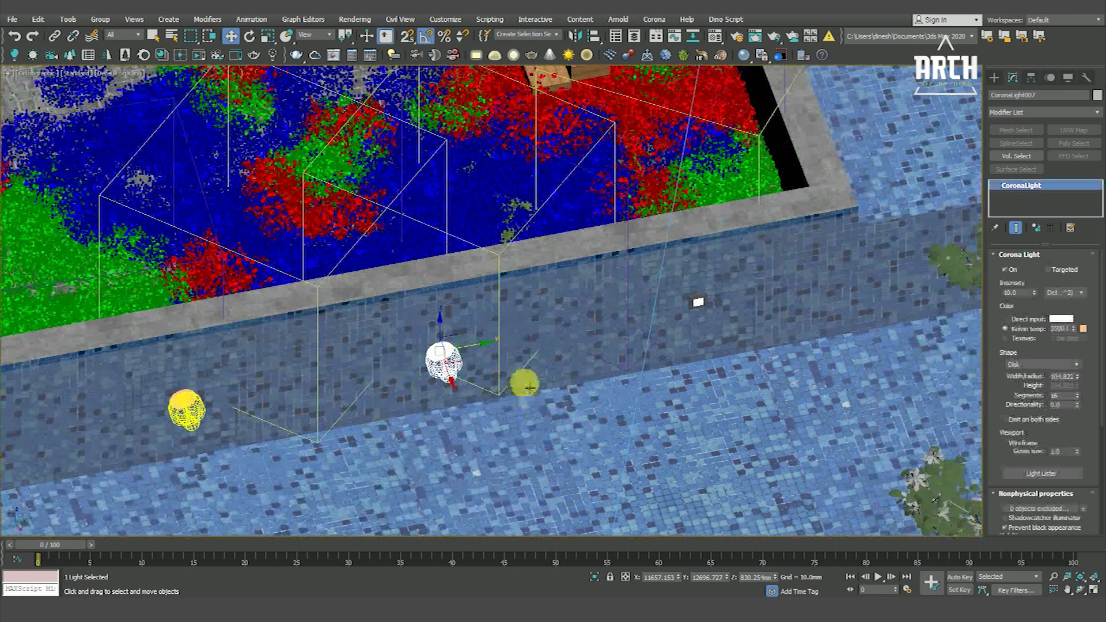
shift+drag(475, 353, 648, 367)
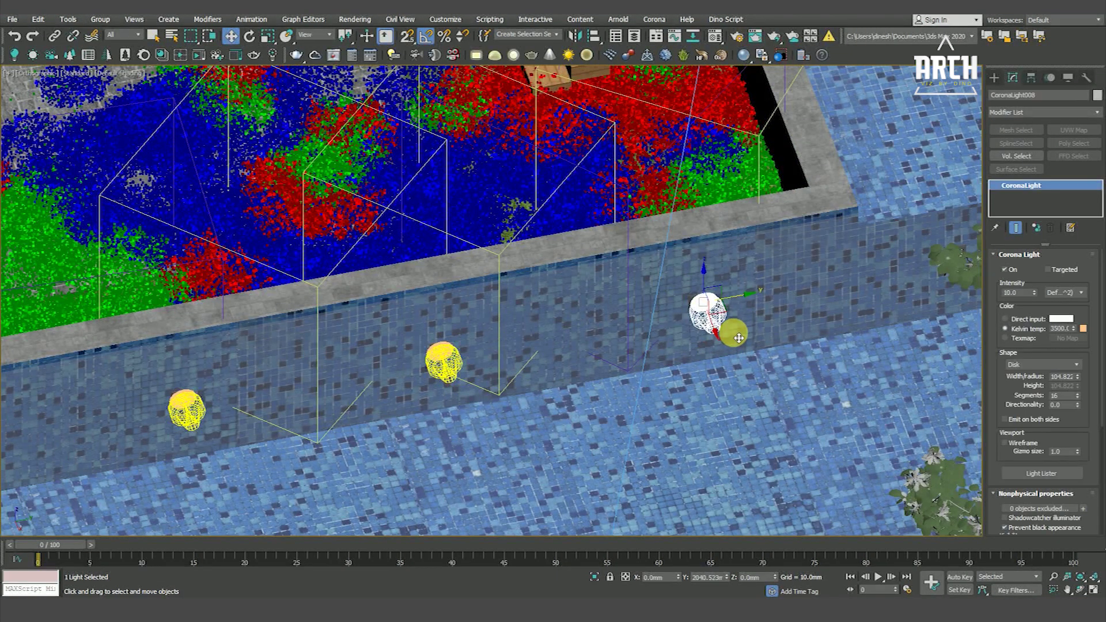
click(554, 353)
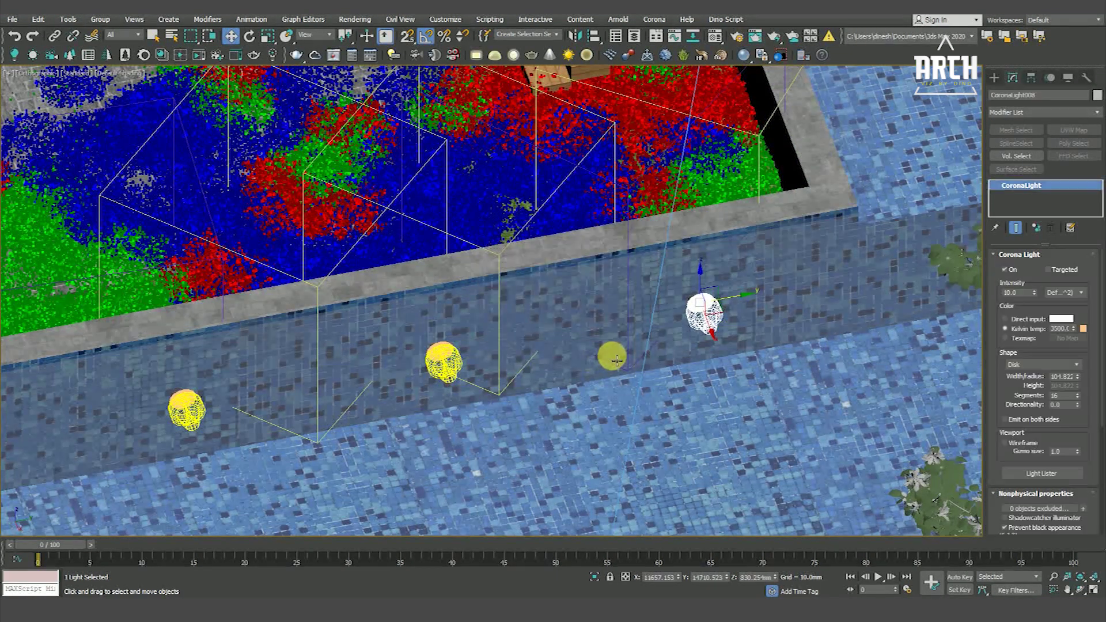
mouse_move(609, 353)
middle_down()
mouse_move(363, 414)
mouse_move(430, 397)
middle_up()
scroll(410, 391, down, 3)
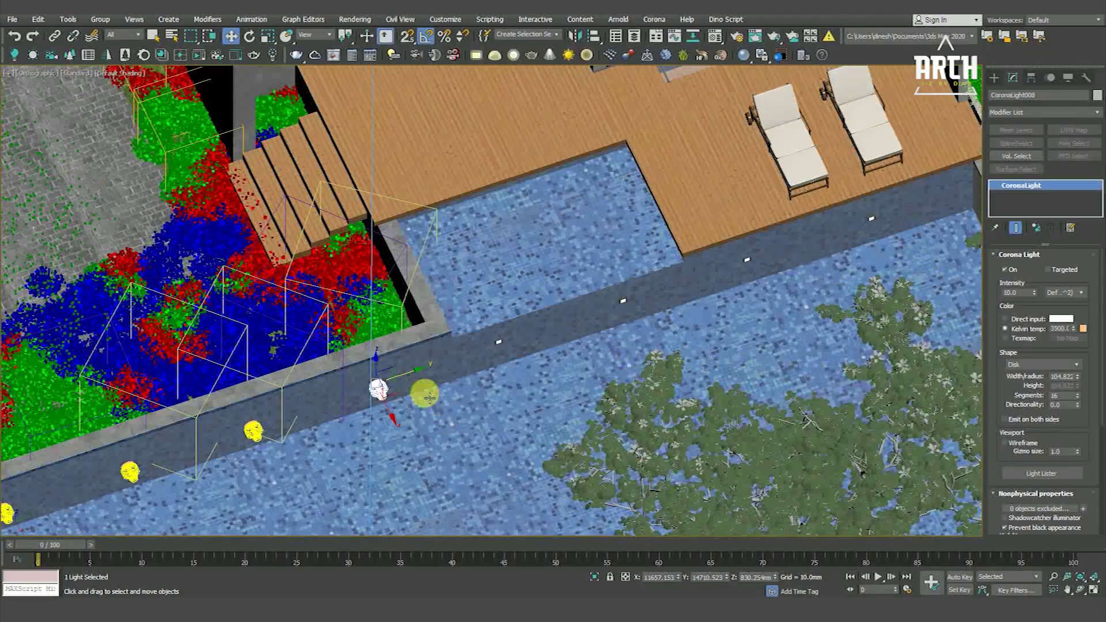
shift+drag(417, 377, 547, 371)
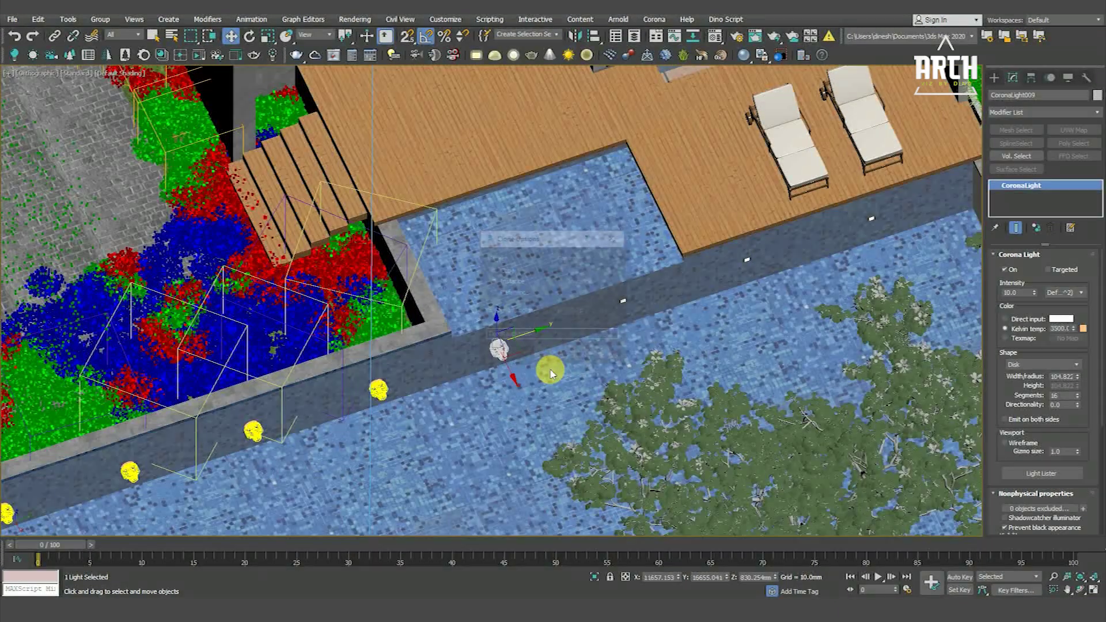
click(555, 353)
Place the final instanced light copies up to CoronaLight012, then clear the selection.
mouse_move(526, 328)
shift+mouse_down()
mouse_move(672, 311)
mouse_move(663, 311)
mouse_move(771, 277)
mouse_move(788, 258)
shift+mouse_up()
click(548, 353)
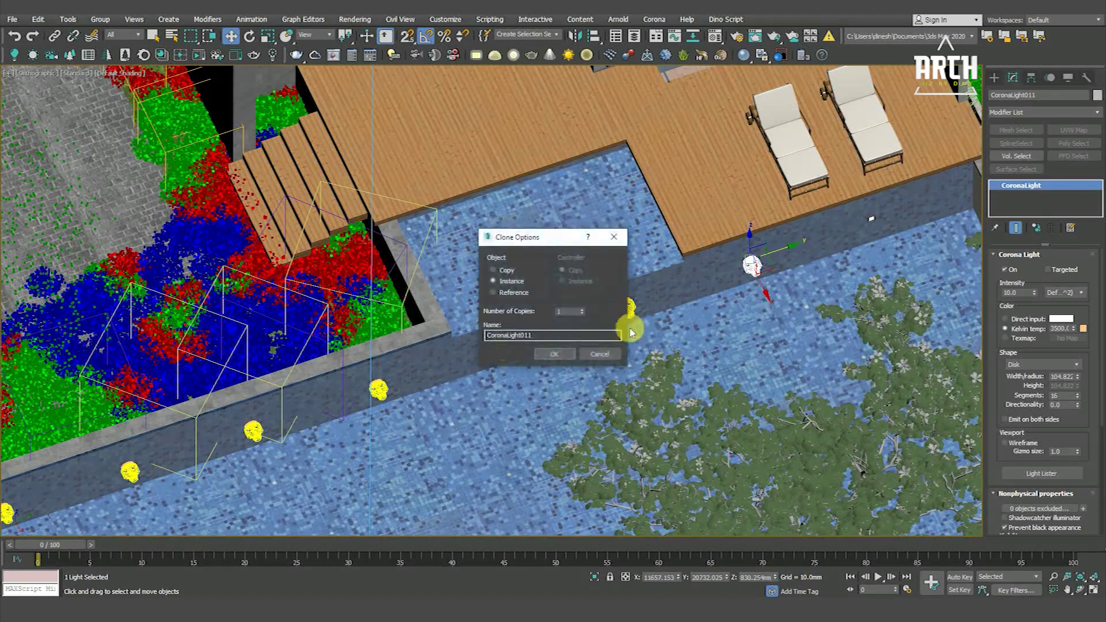
click(550, 353)
key(z)
shift+drag(530, 343, 898, 255)
click(588, 349)
scroll(778, 236, down, 10)
scroll(781, 265, up, 2)
scroll(780, 268, up, 2)
scroll(781, 268, down, 3)
scroll(616, 358, down, 2)
click(616, 357)
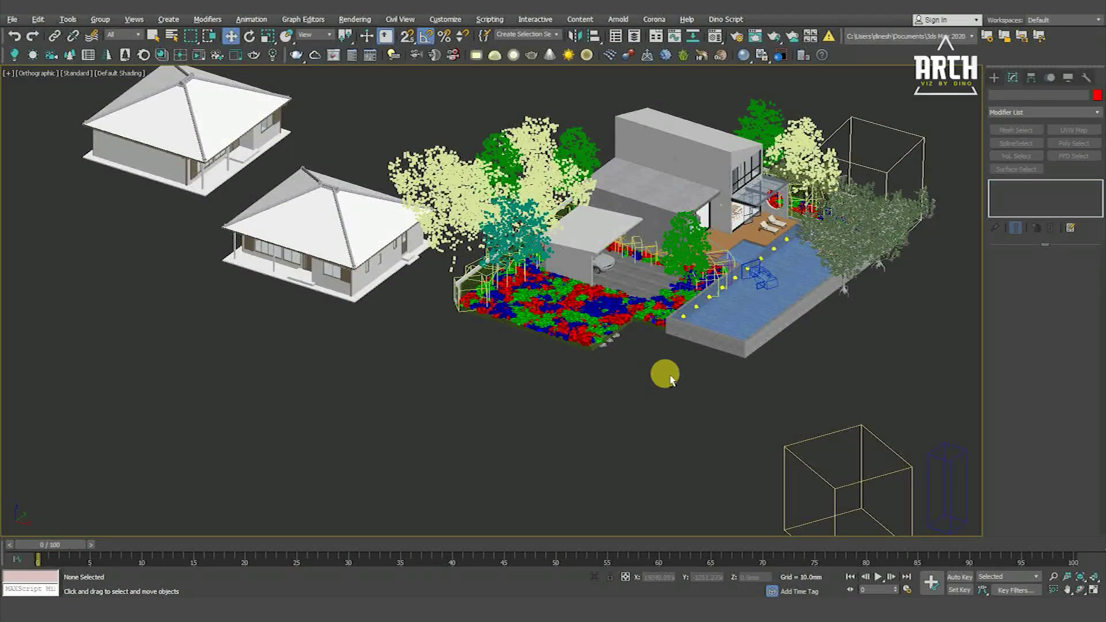
Start a Corona interactive render from the PhysCamera view in the two-viewport layout.
key(alt+w)
click(391, 157)
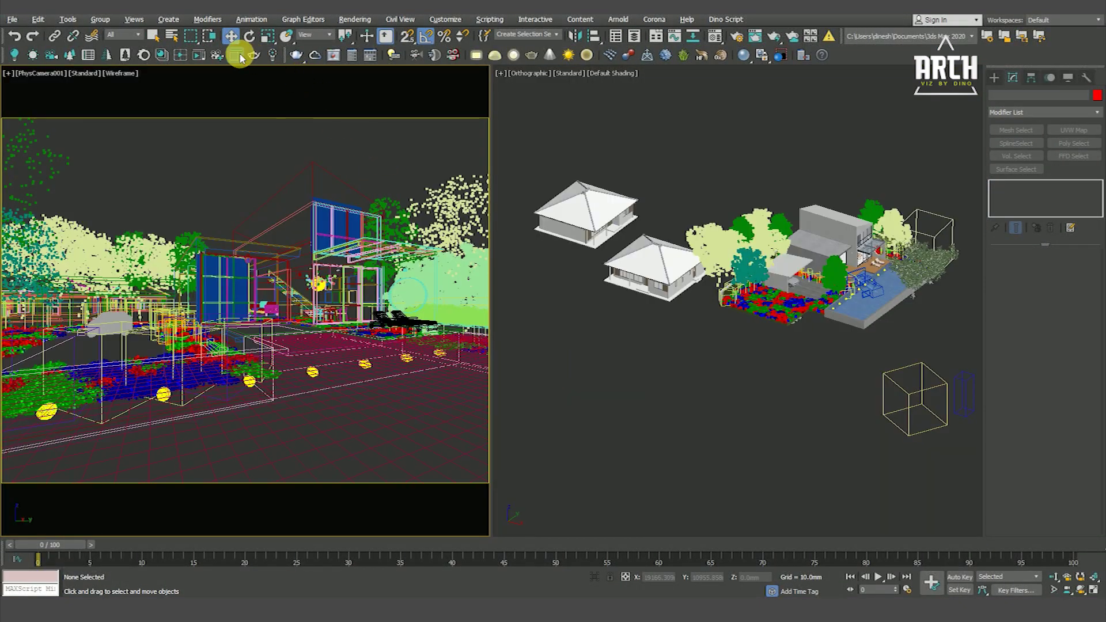
click(239, 55)
drag(323, 83, 358, 38)
Replace the house render region with a region over the pool and restart the render.
drag(80, 338, 553, 477)
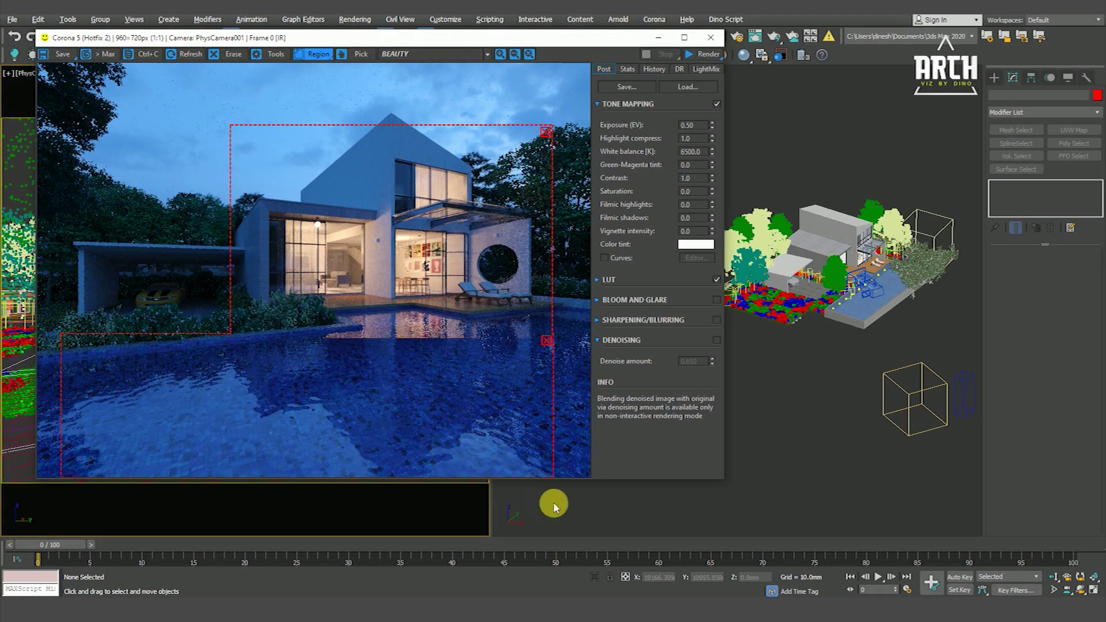
click(544, 131)
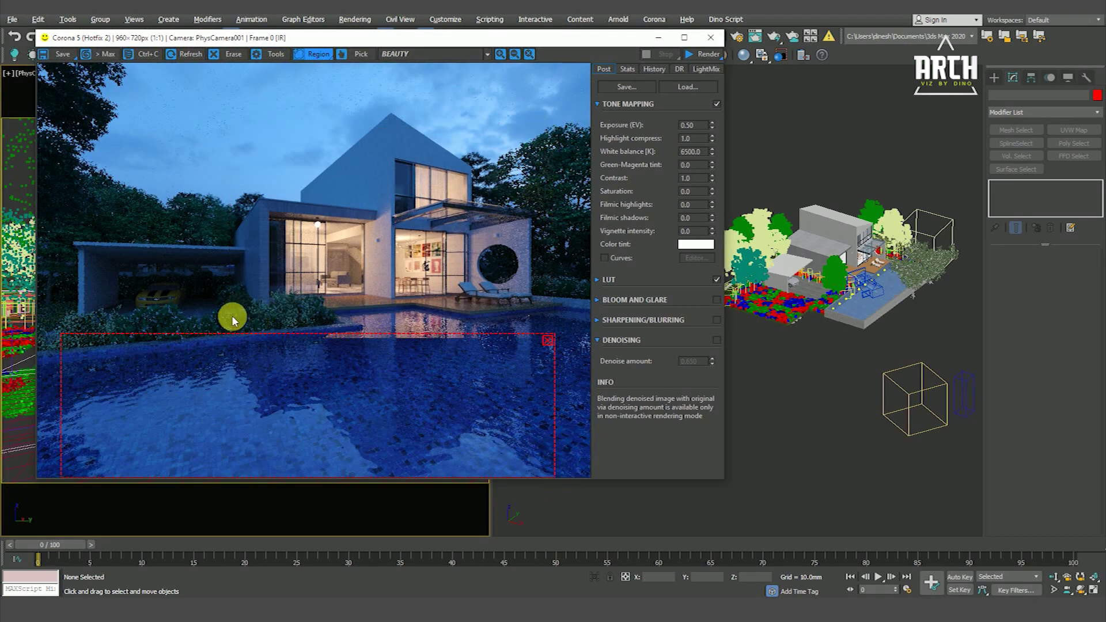
drag(419, 389, 377, 375)
drag(608, 43, 581, 71)
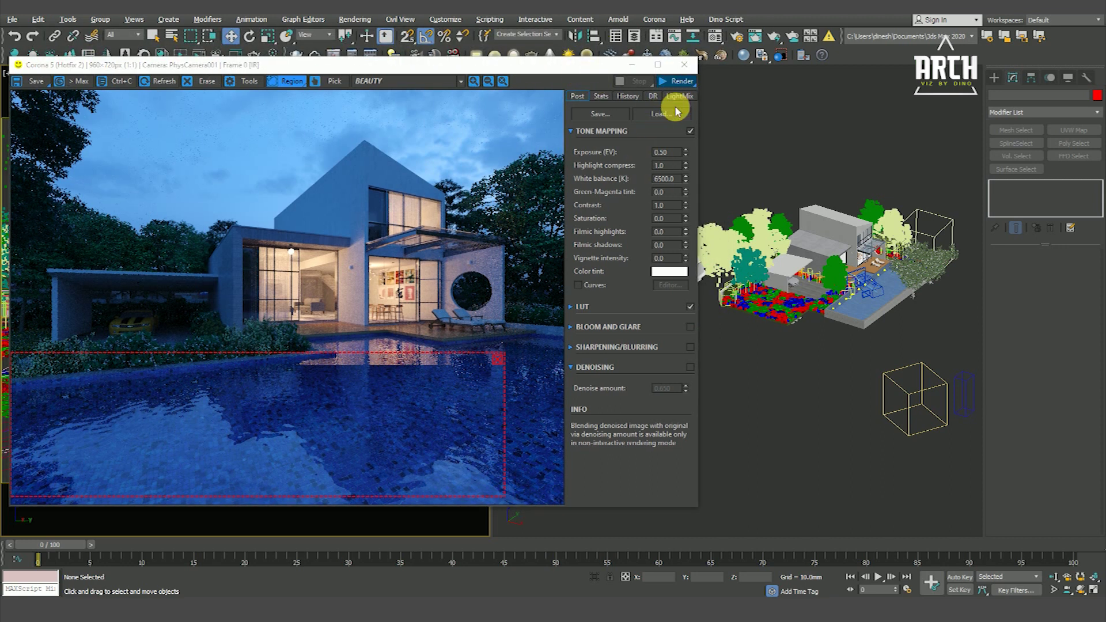
click(675, 95)
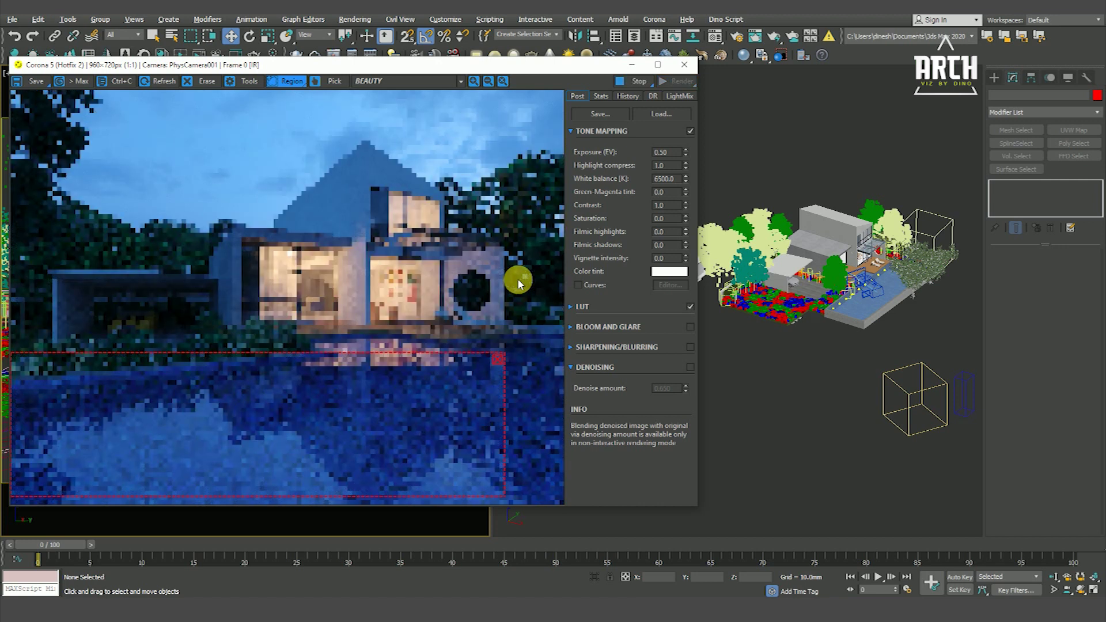
Zoom in on the pool wall and select the underwater light CoronaLight005.
scroll(204, 368, up, 3)
scroll(215, 375, down, 3)
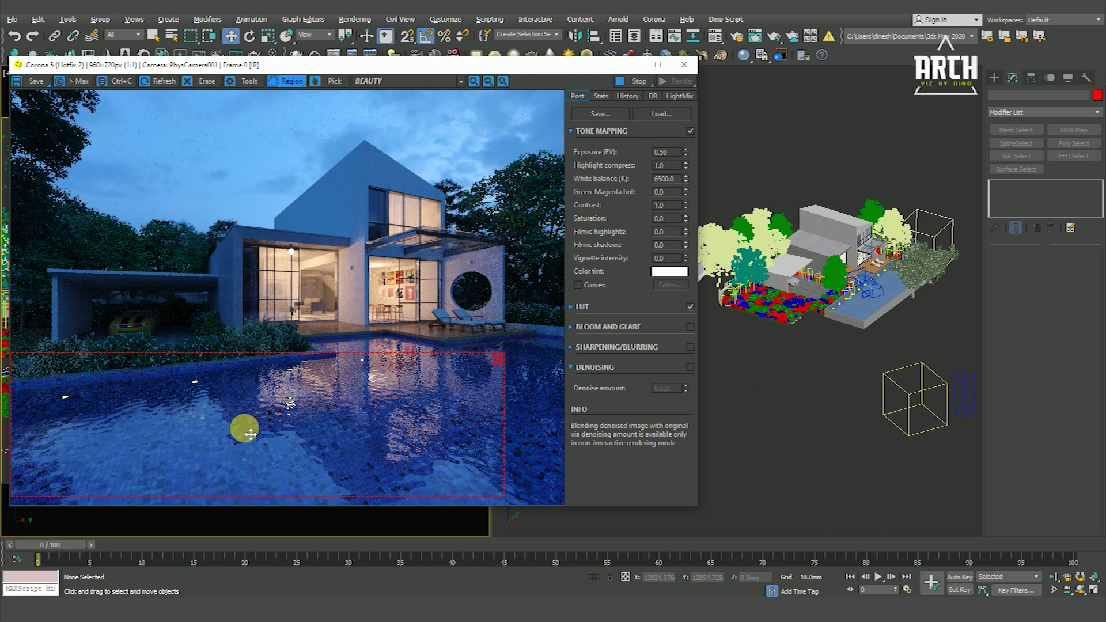
scroll(288, 403, up, 2)
scroll(296, 395, up, 2)
scroll(383, 363, down, 4)
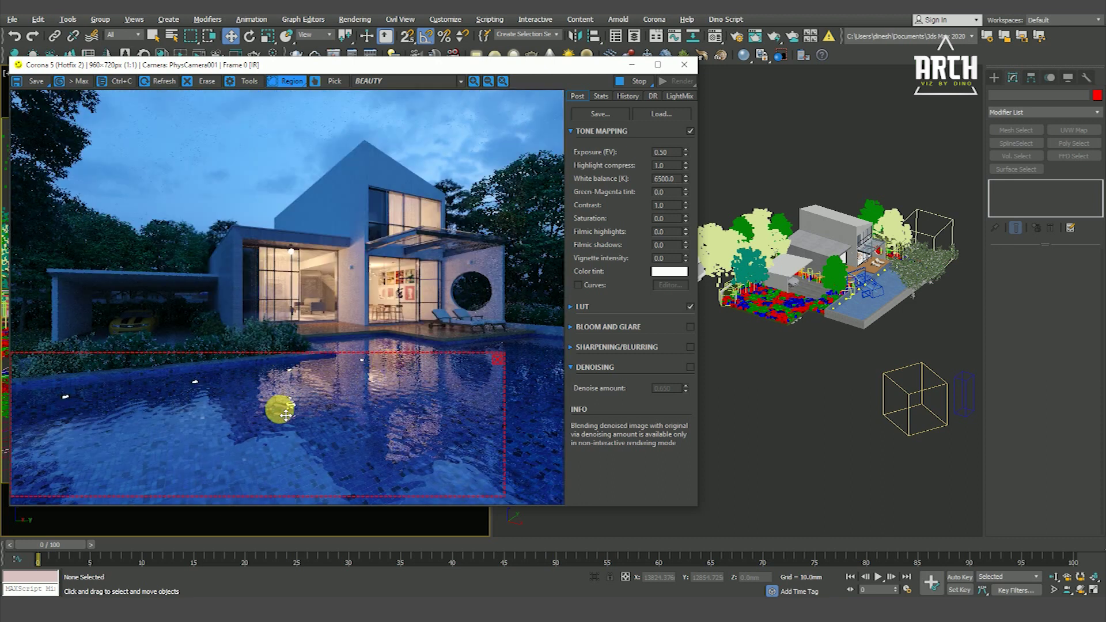
scroll(67, 434, up, 2)
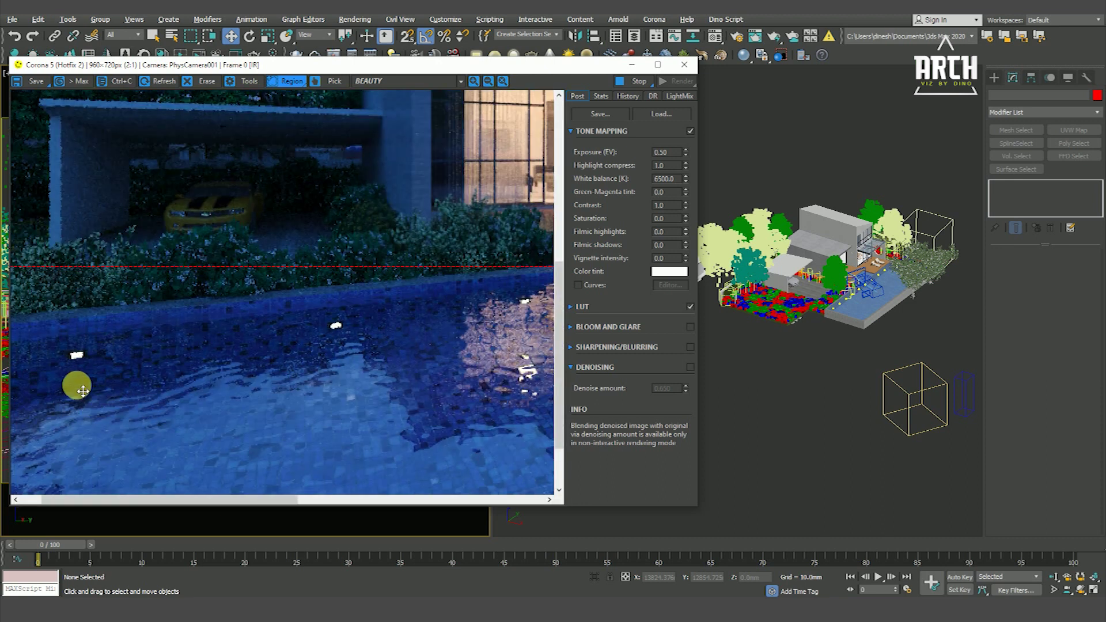
scroll(74, 385, down, 2)
scroll(852, 324, up, 2)
scroll(758, 316, up, 4)
scroll(780, 271, up, 3)
click(818, 242)
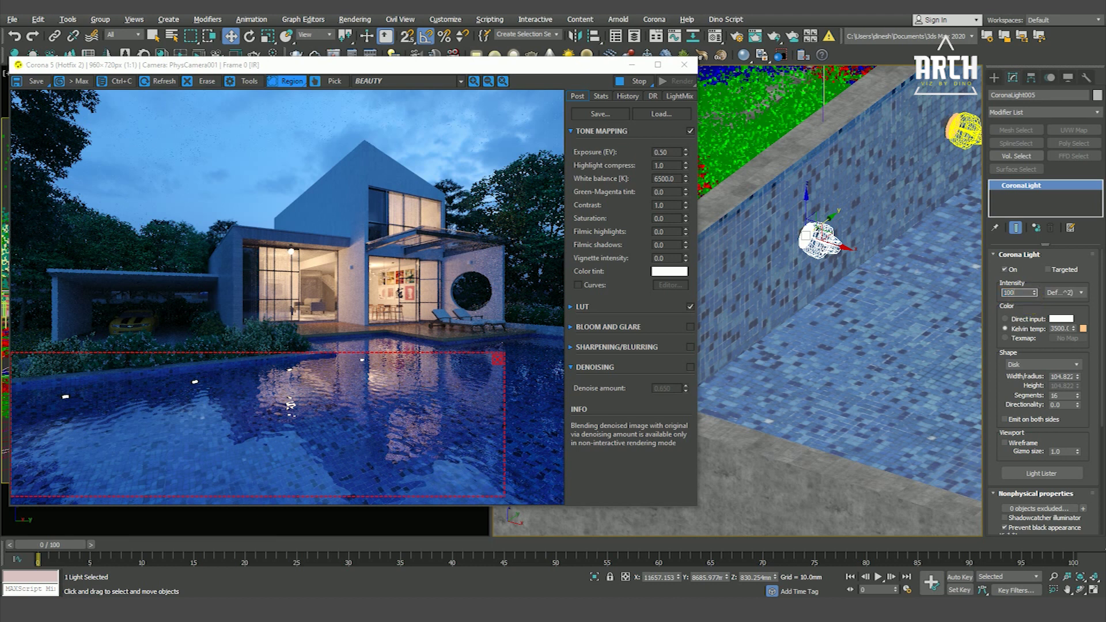
Set the pool light intensity to 100, then try 300 while watching the render.
text(.0)
key(Return)
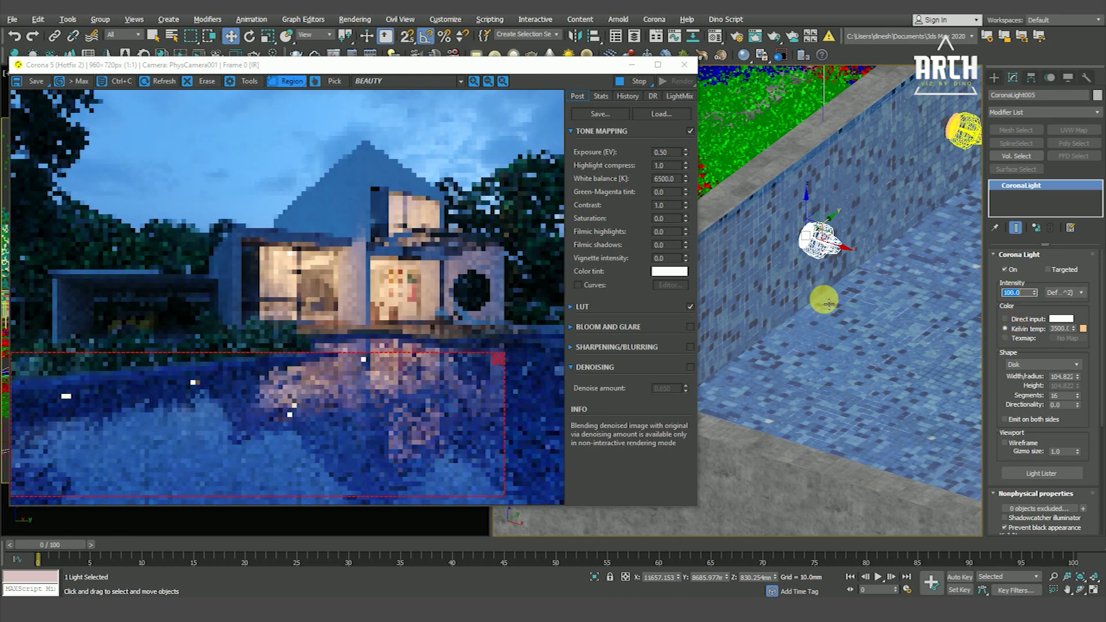
middle_drag(795, 276, 790, 296)
scroll(817, 292, down, 2)
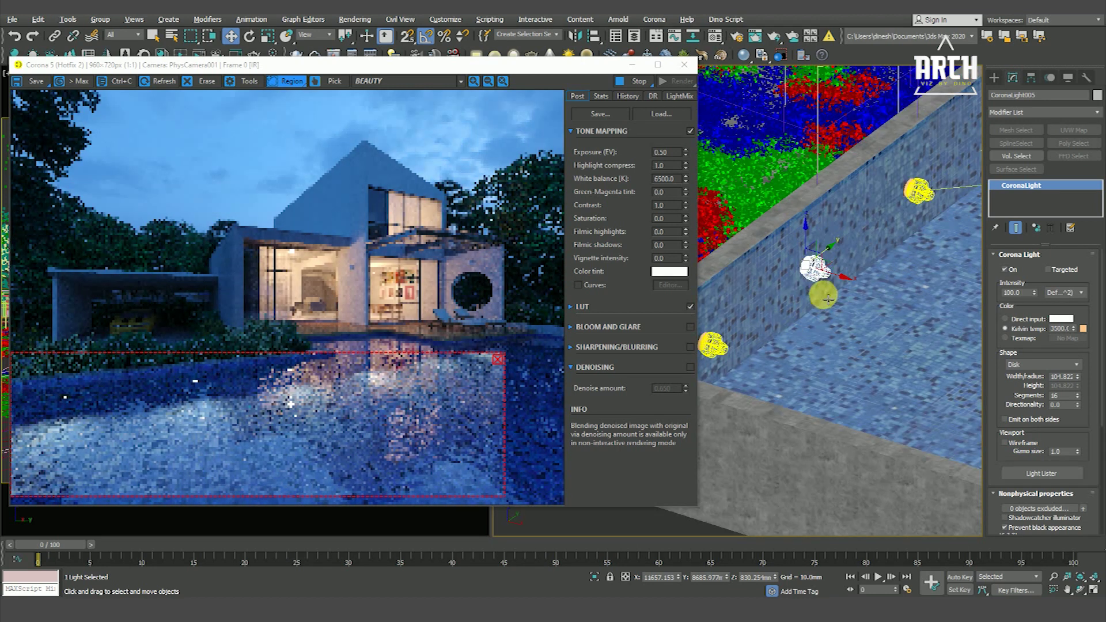
scroll(828, 299, down, 2)
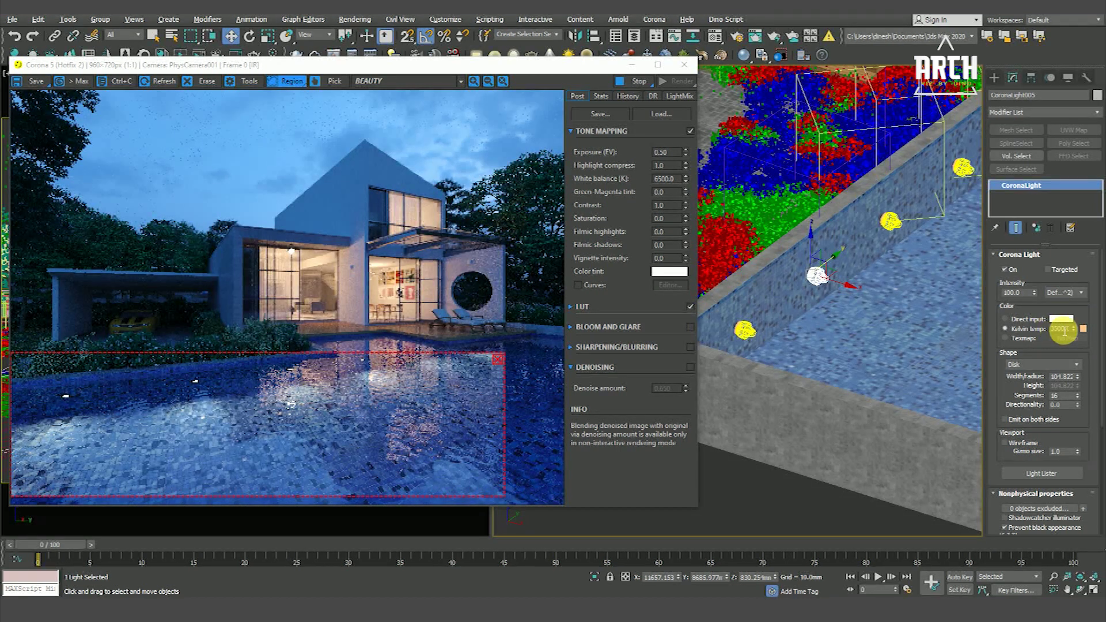
text(3500)
key(Return)
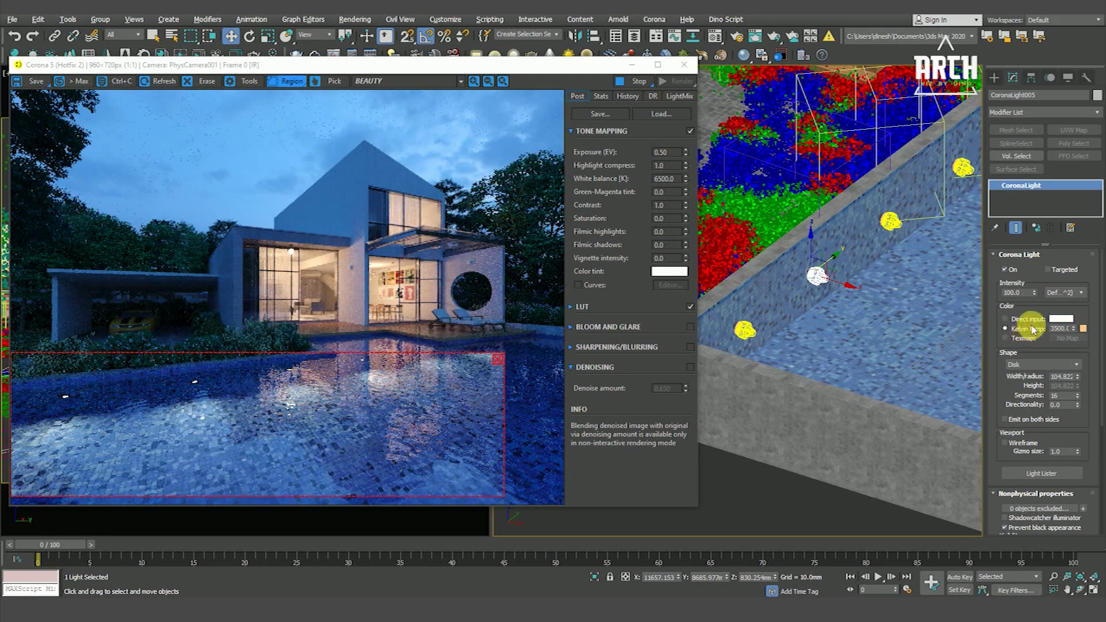
double_click(1025, 294)
text(300)
key(Return)
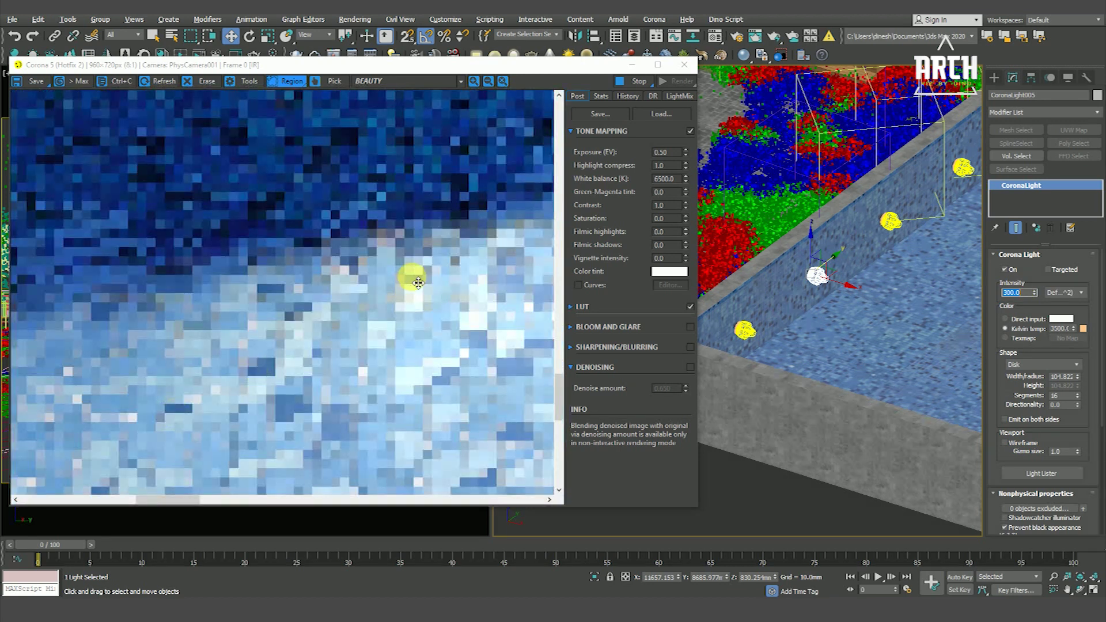
Settle the pool light intensity at 150 and set colour temperature to 2000 K.
scroll(75, 431, up, 2)
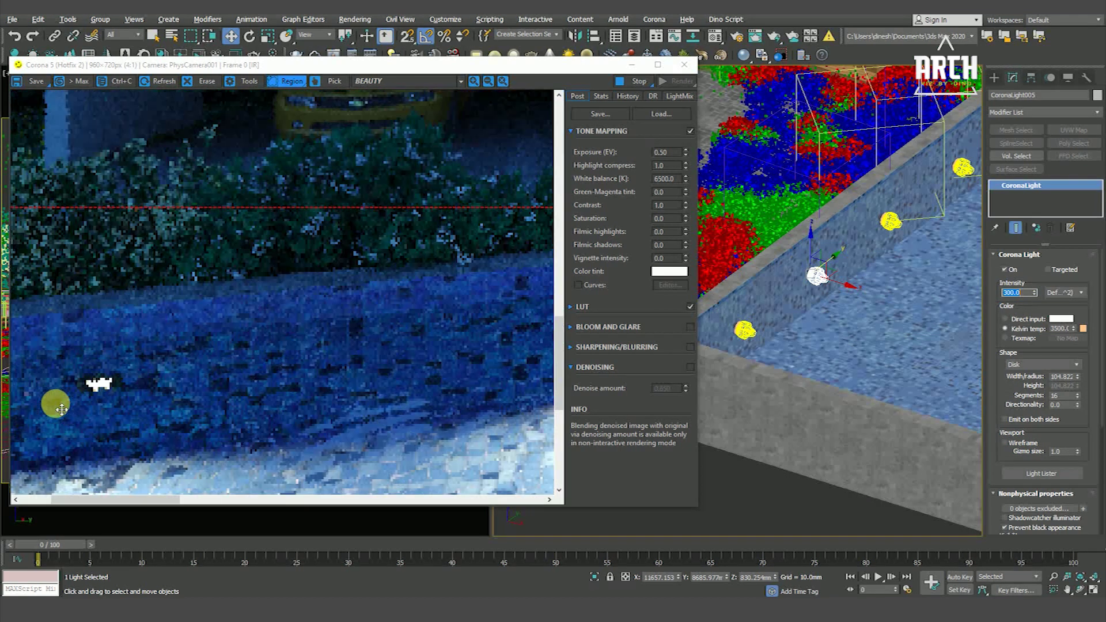
scroll(238, 368, down, 1)
scroll(238, 369, down, 1)
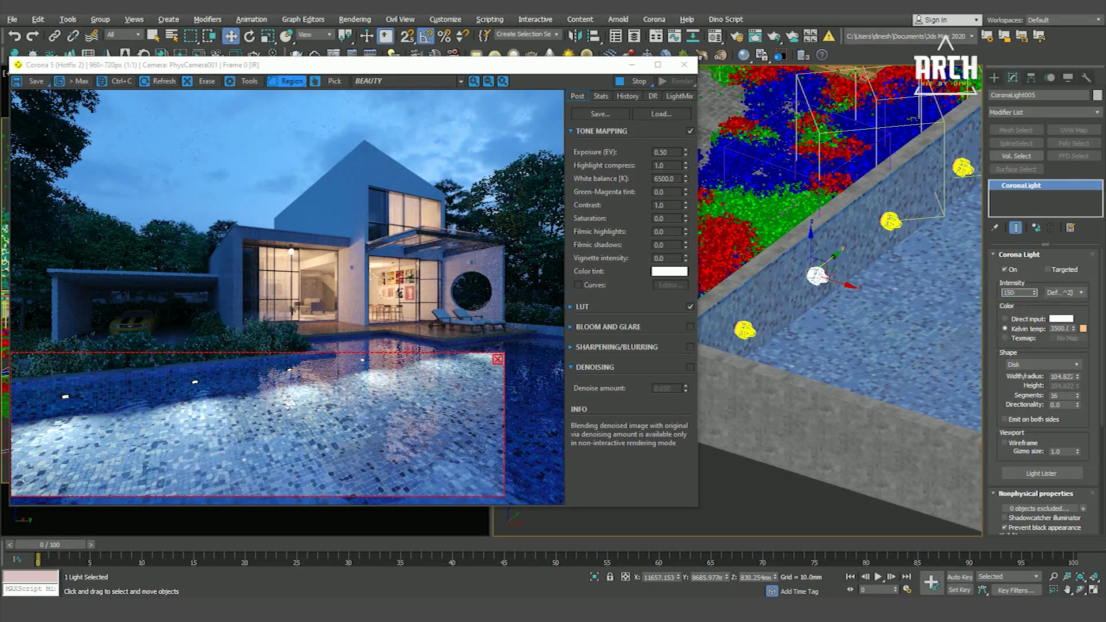
click(1039, 311)
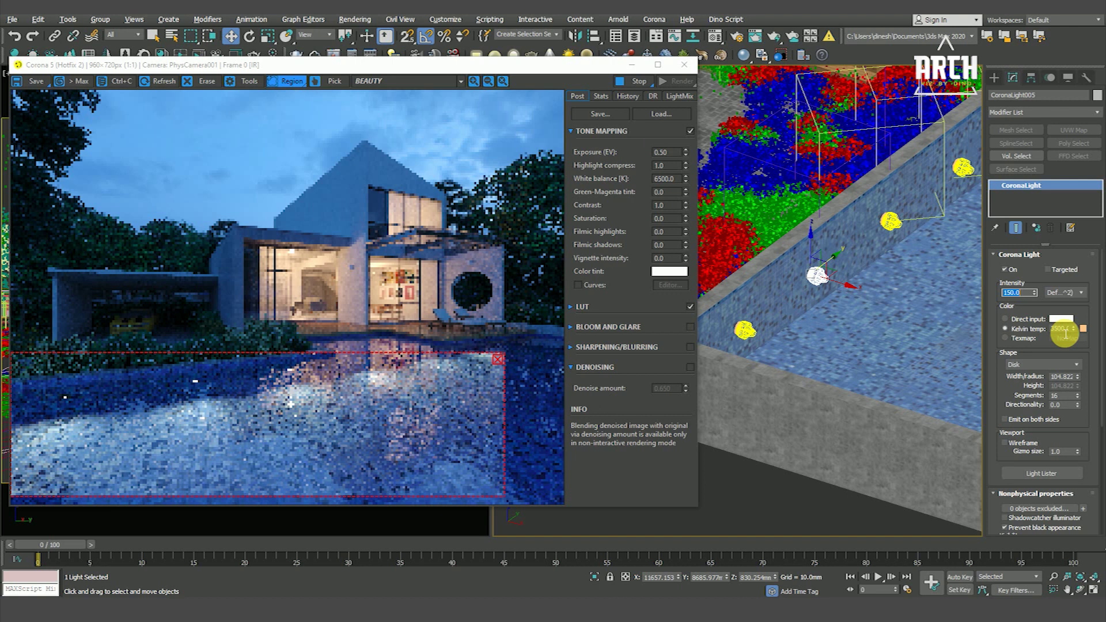
click(1066, 330)
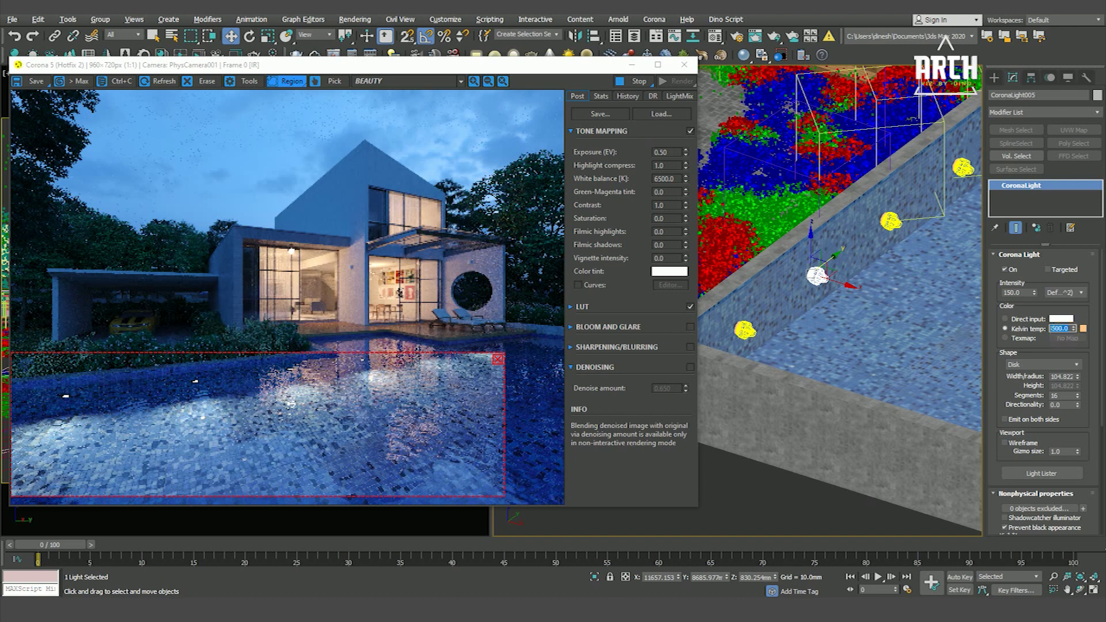
text(200)
key(Return)
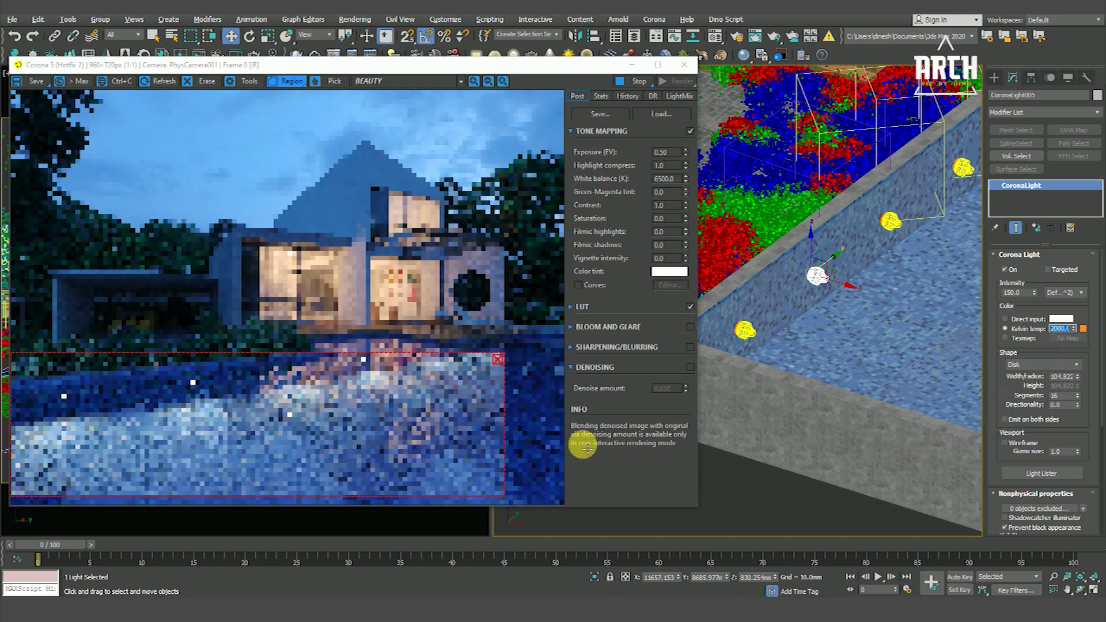
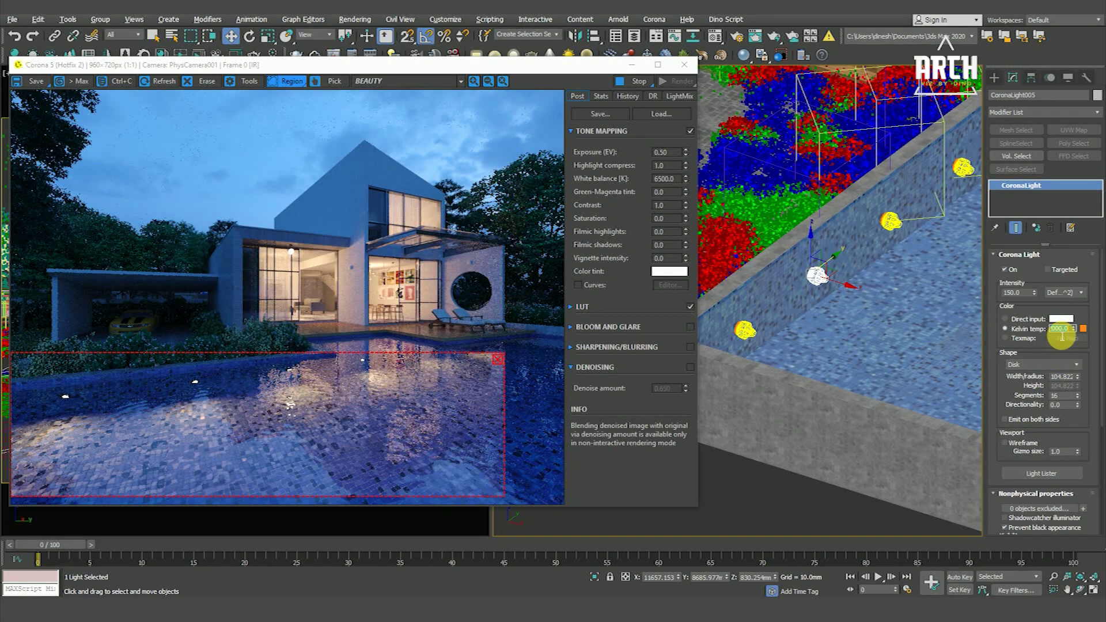
Set the garden light's Kelvin temperature to 3000 K, review the interactive render, then stop it.
text(00)
key(Return)
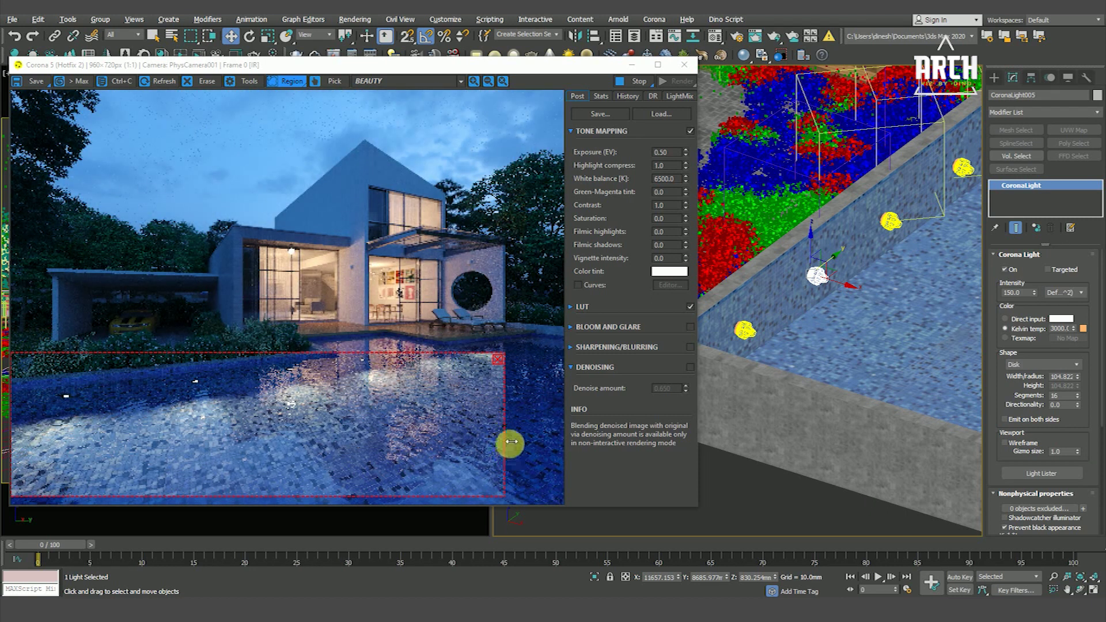
scroll(543, 383, up, 2)
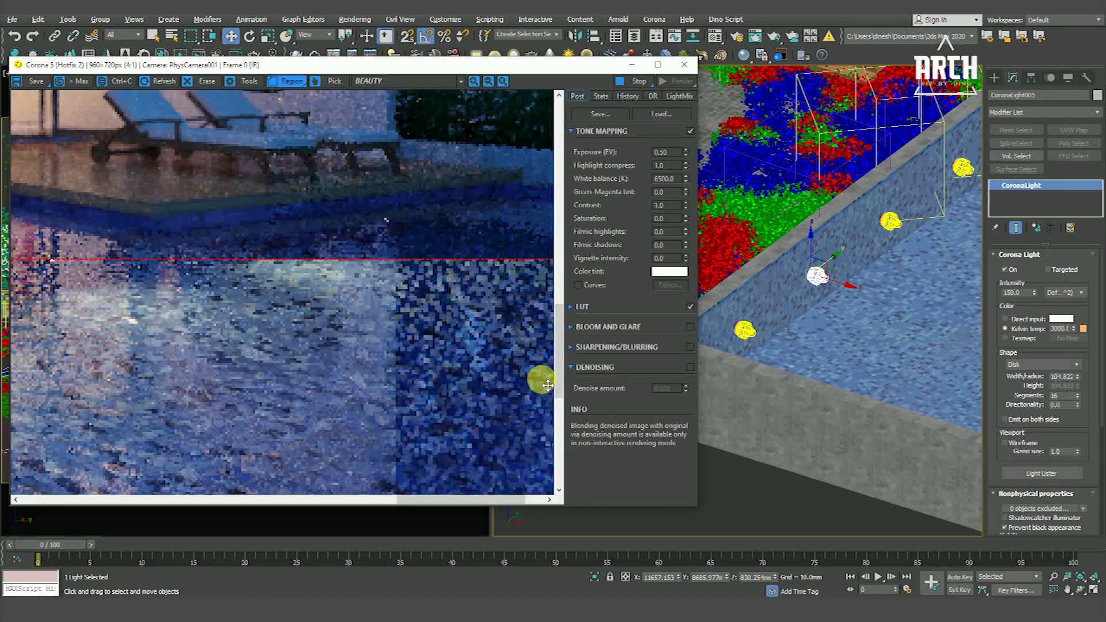
scroll(543, 382, down, 2)
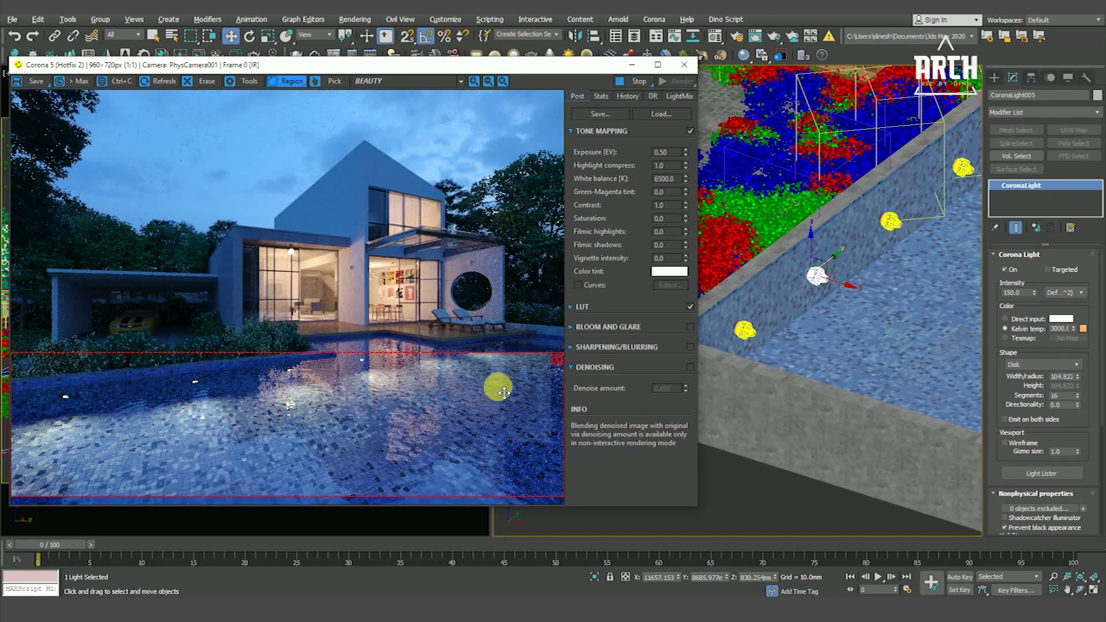
click(633, 81)
Restart and close the interactive render, deselect everything and orbit to a pool close-up.
click(677, 81)
click(690, 65)
click(623, 451)
scroll(622, 452, down, 3)
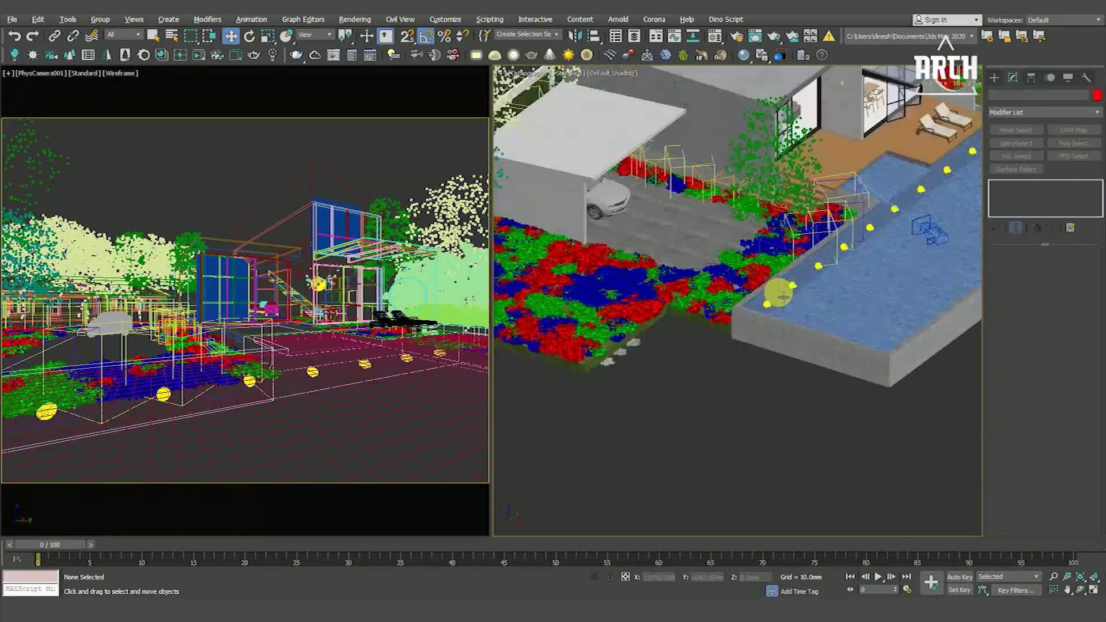
scroll(758, 346, down, 3)
scroll(855, 292, up, 5)
scroll(862, 265, down, 2)
mouse_move(839, 309)
alt+middle_down()
mouse_move(807, 288)
mouse_move(861, 301)
mouse_move(831, 326)
mouse_move(901, 309)
mouse_move(822, 309)
alt+middle_up()
scroll(822, 309, down, 3)
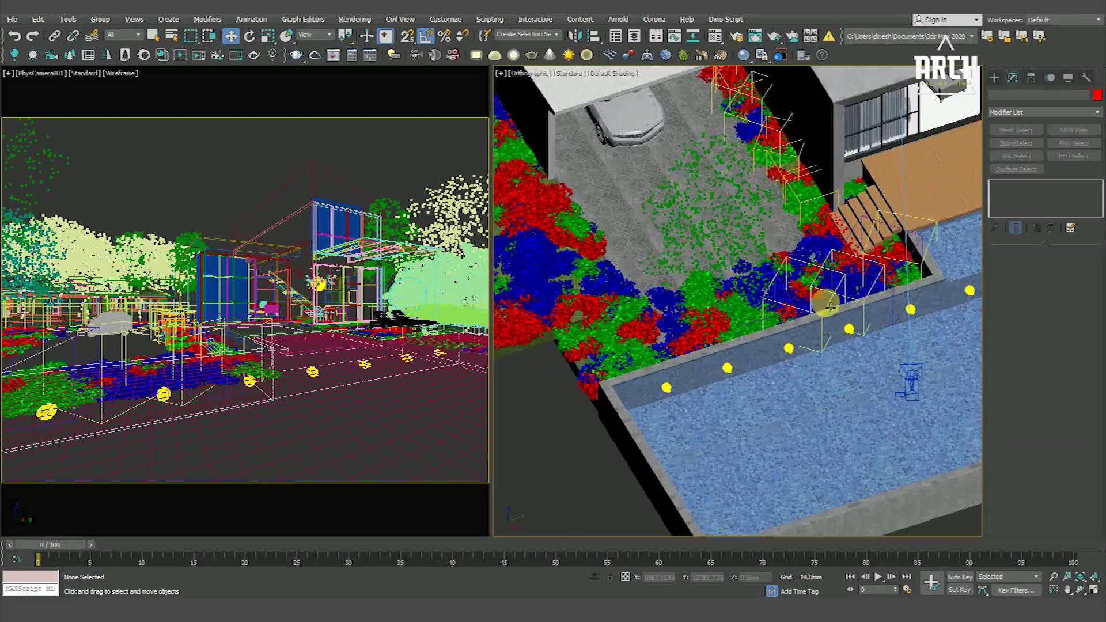
scroll(822, 284, down, 3)
Create a sphere-shaped Corona light in the garden from Top view.
key(t)
click(995, 78)
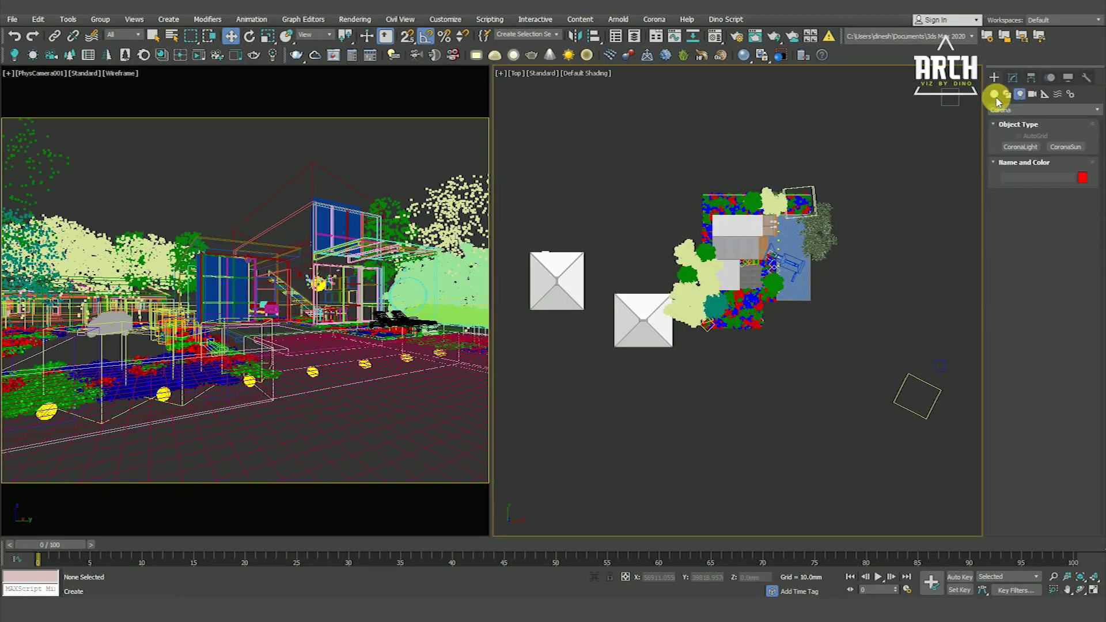
click(1020, 147)
click(1040, 308)
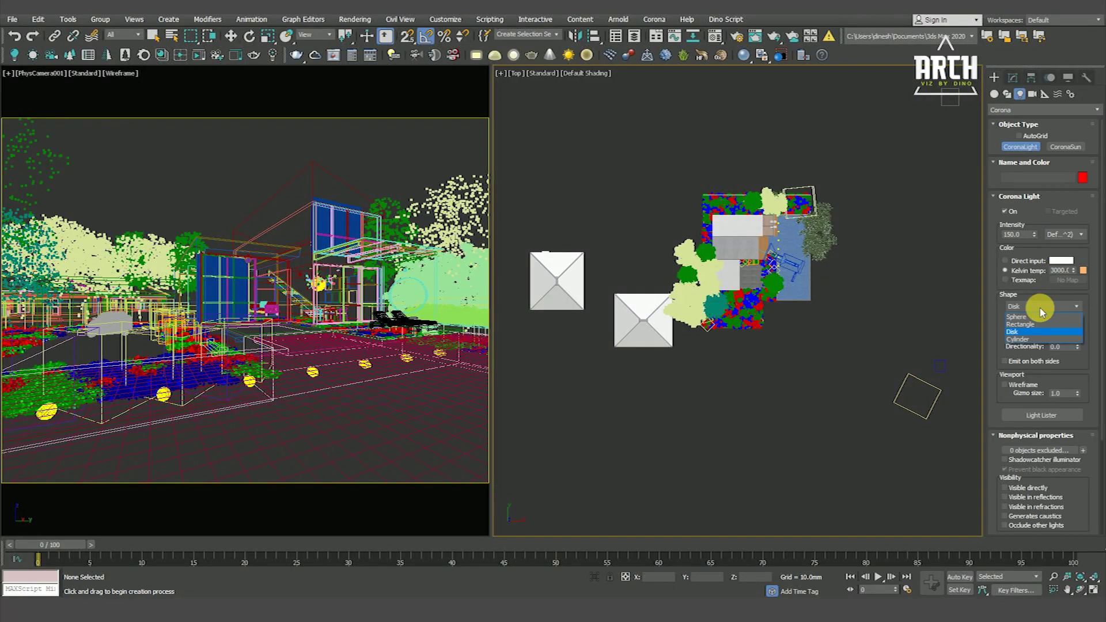
click(1031, 320)
scroll(733, 304, up, 10)
key(F3)
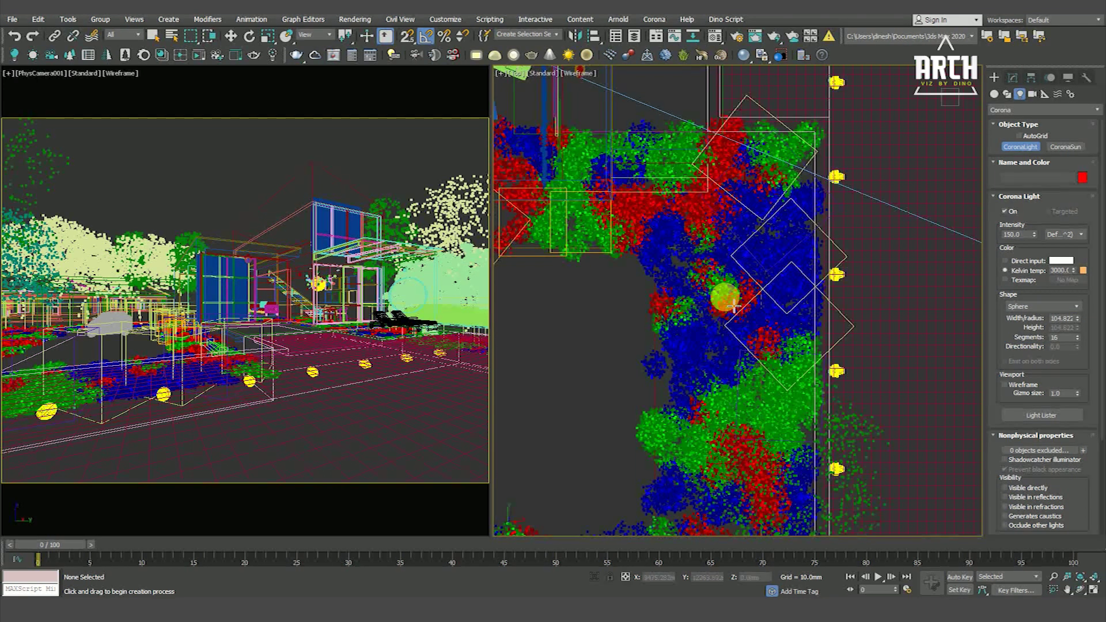
middle_drag(733, 303, 757, 276)
drag(626, 277, 642, 296)
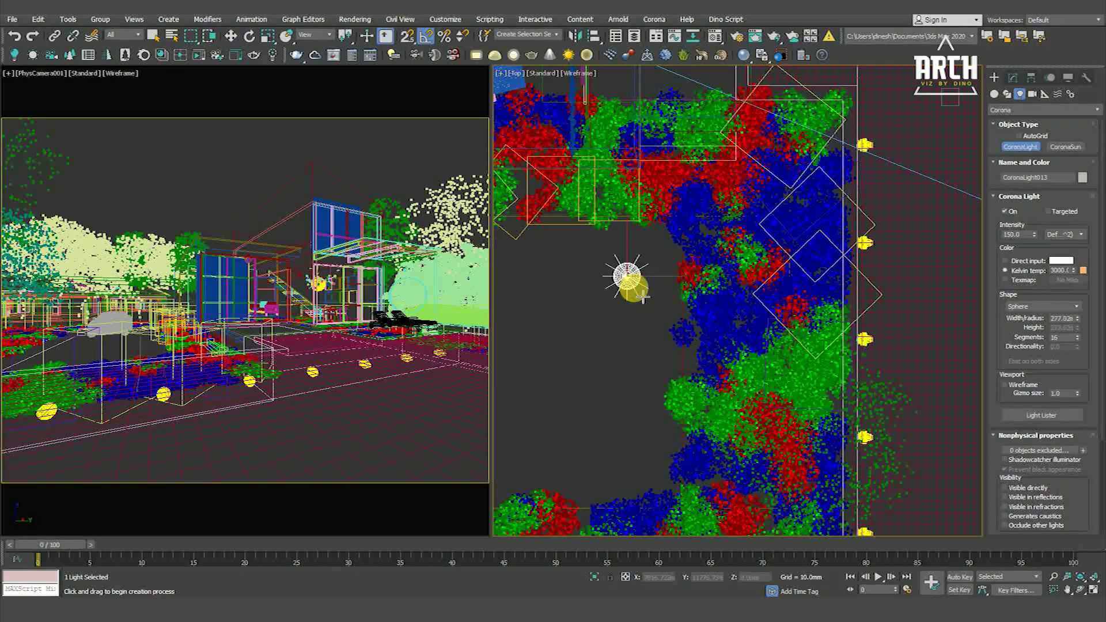
Move the sphere light onto the planting bed and raise it above the plants.
click(230, 36)
middle_drag(653, 269, 634, 281)
mouse_move(634, 281)
mouse_down()
mouse_move(709, 272)
mouse_move(761, 198)
mouse_up()
alt+middle_drag(761, 200, 740, 262)
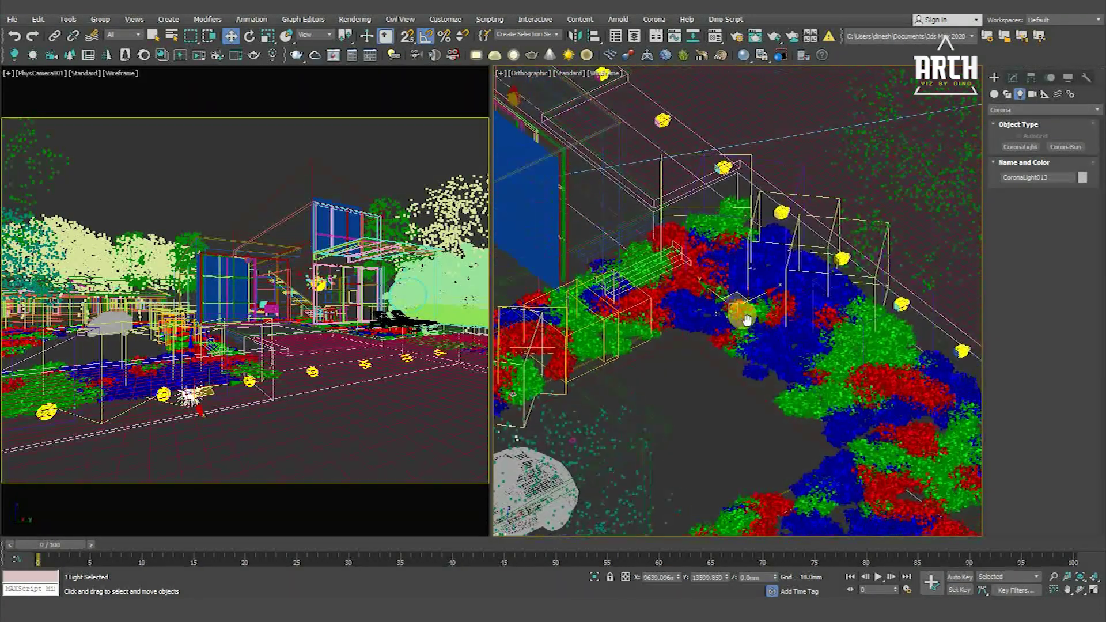
key(F3)
drag(740, 263, 740, 199)
mouse_move(740, 199)
alt+middle_down()
mouse_move(734, 274)
mouse_move(732, 253)
alt+middle_up()
drag(733, 253, 726, 257)
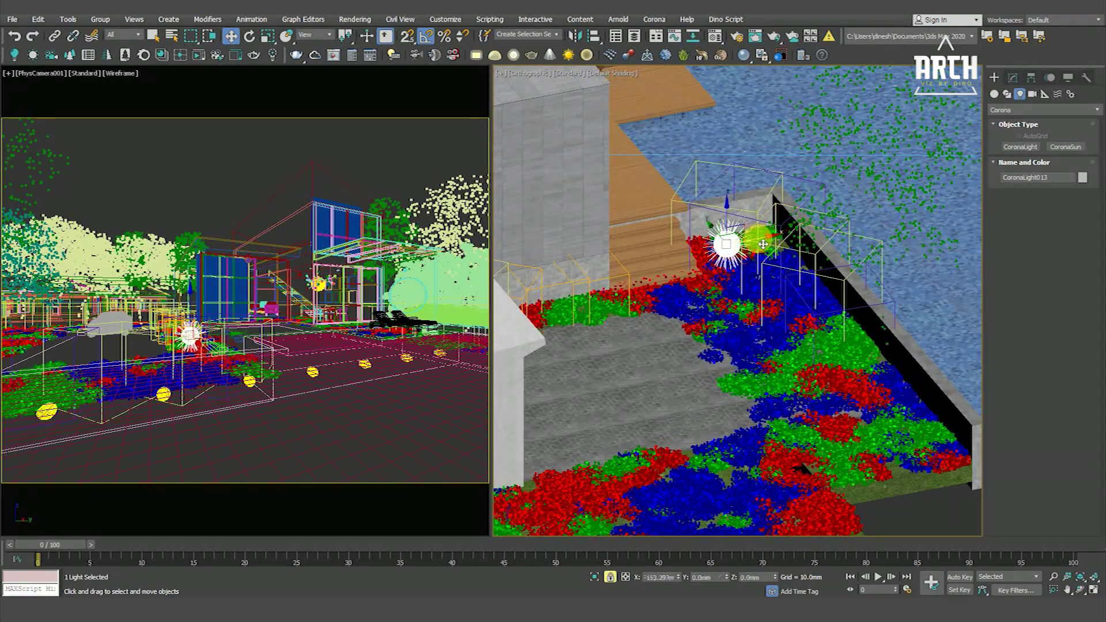
Set the light's intensity to 50 and restart the interactive render from a wide view.
click(1012, 77)
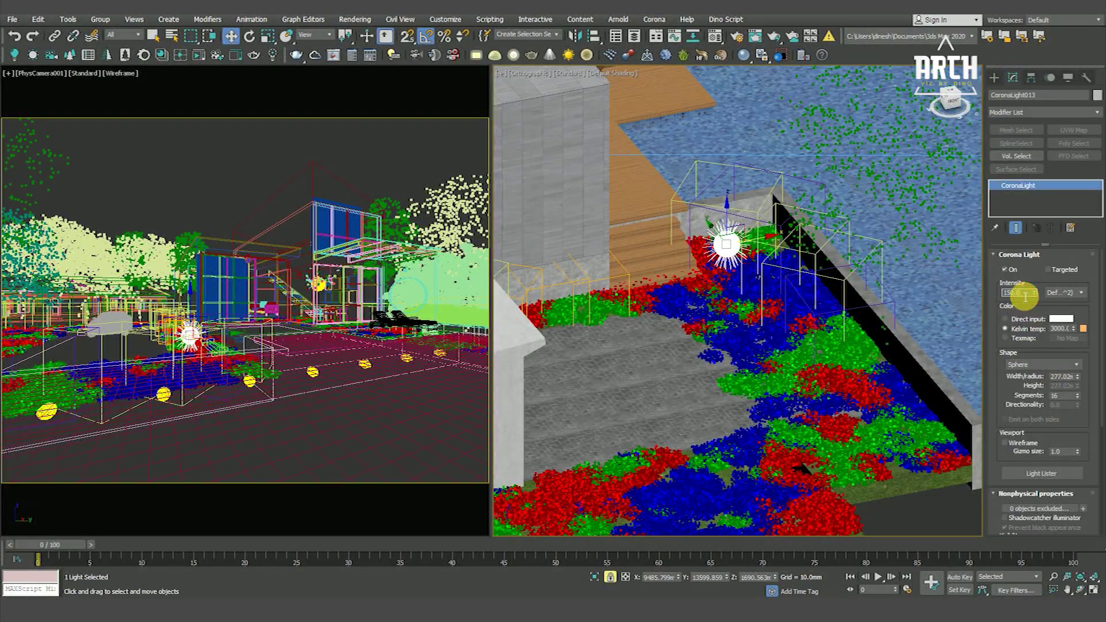
alt+middle_drag(682, 383, 726, 323)
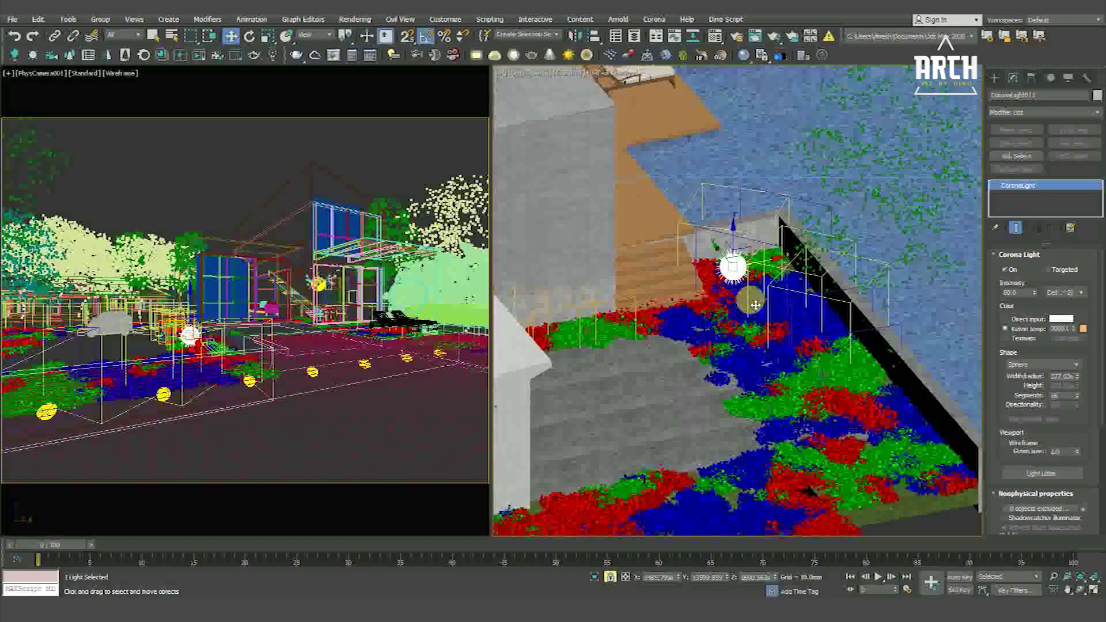
scroll(726, 323, down, 5)
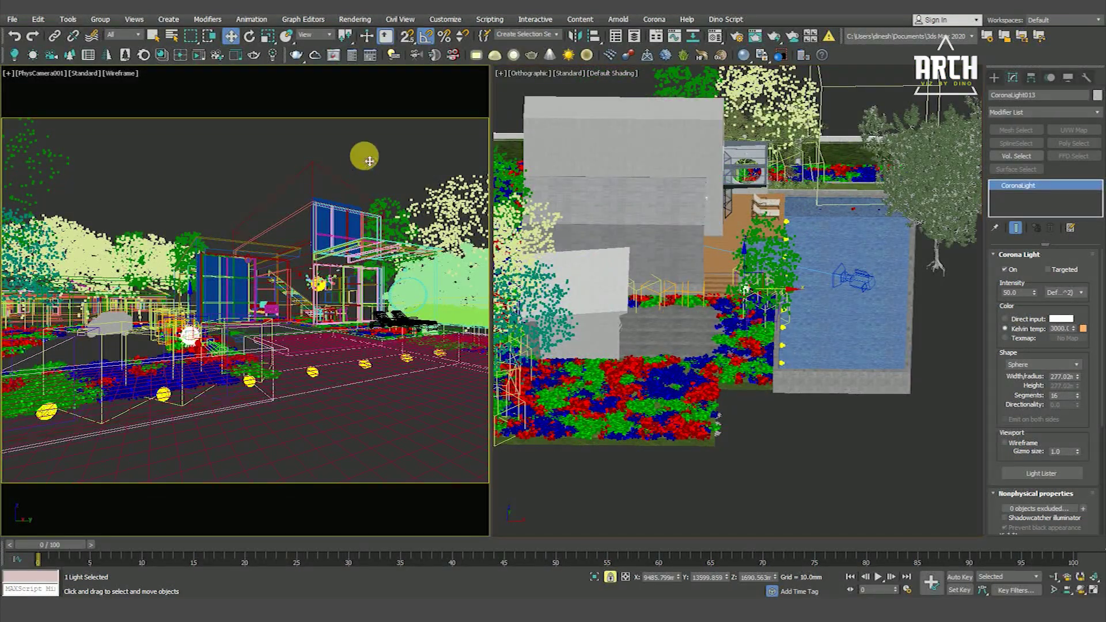
click(235, 56)
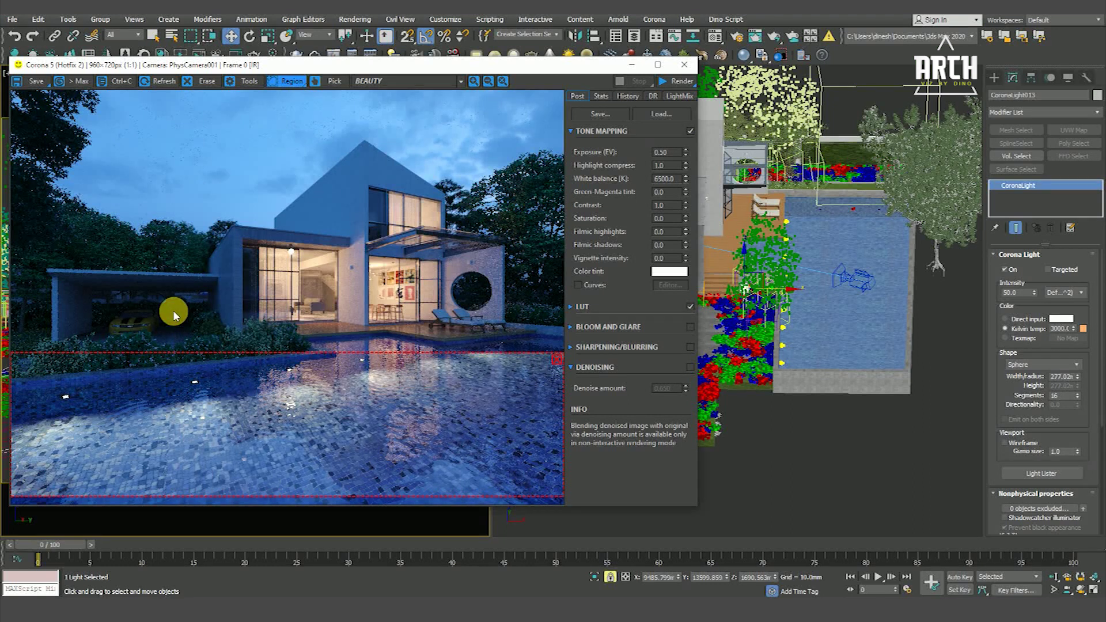
Drag and resize the render region into a band over the bushes and pool edge.
drag(260, 310, 173, 381)
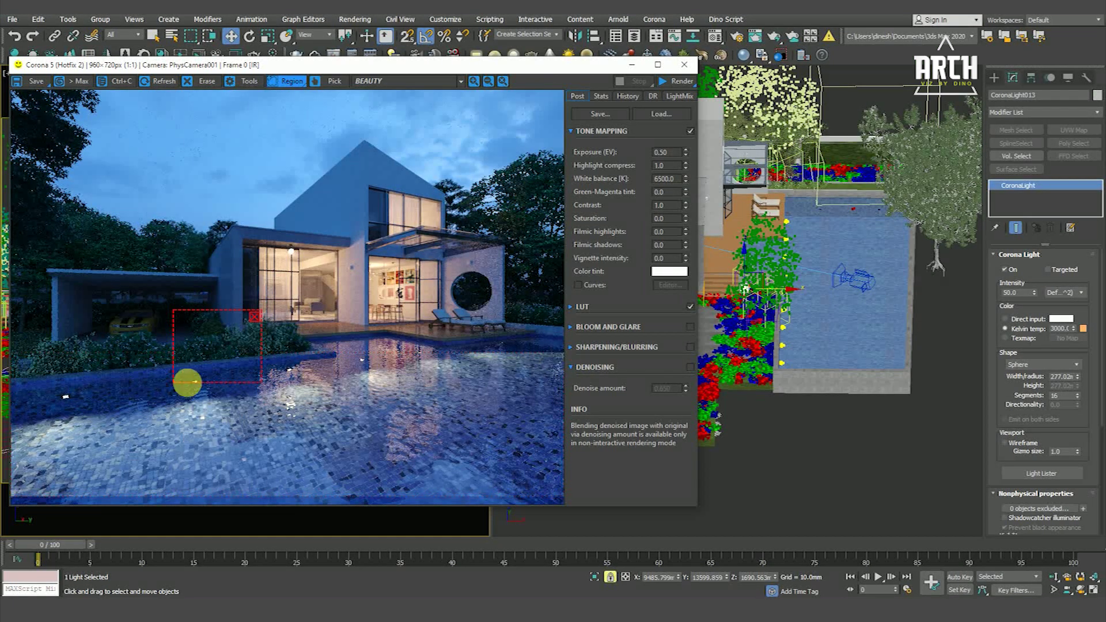
drag(298, 299, 14, 371)
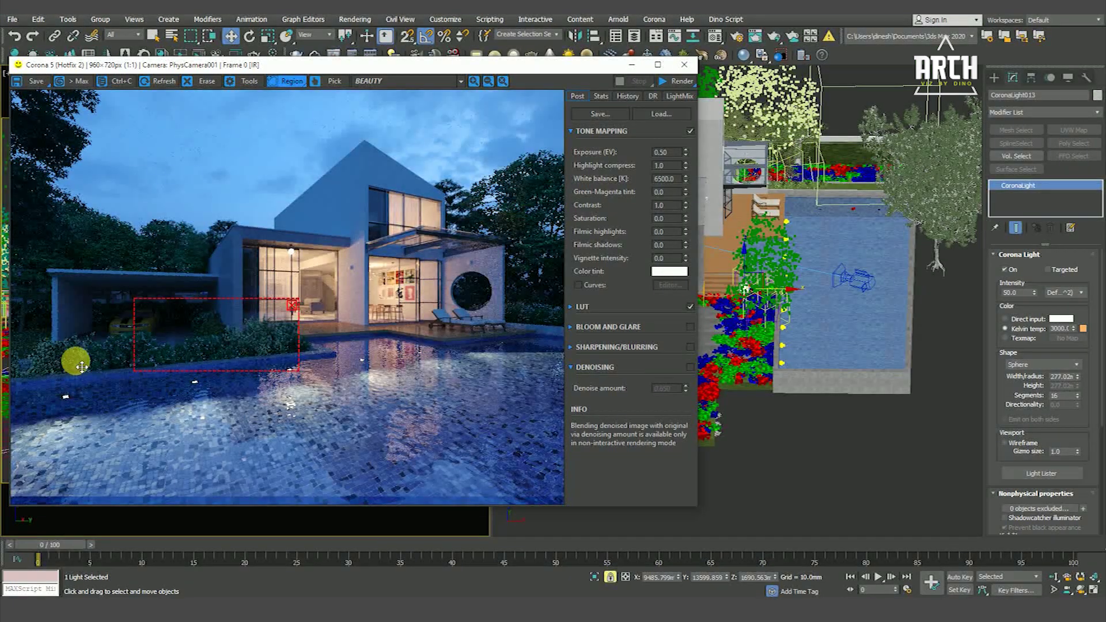
drag(100, 367, 102, 379)
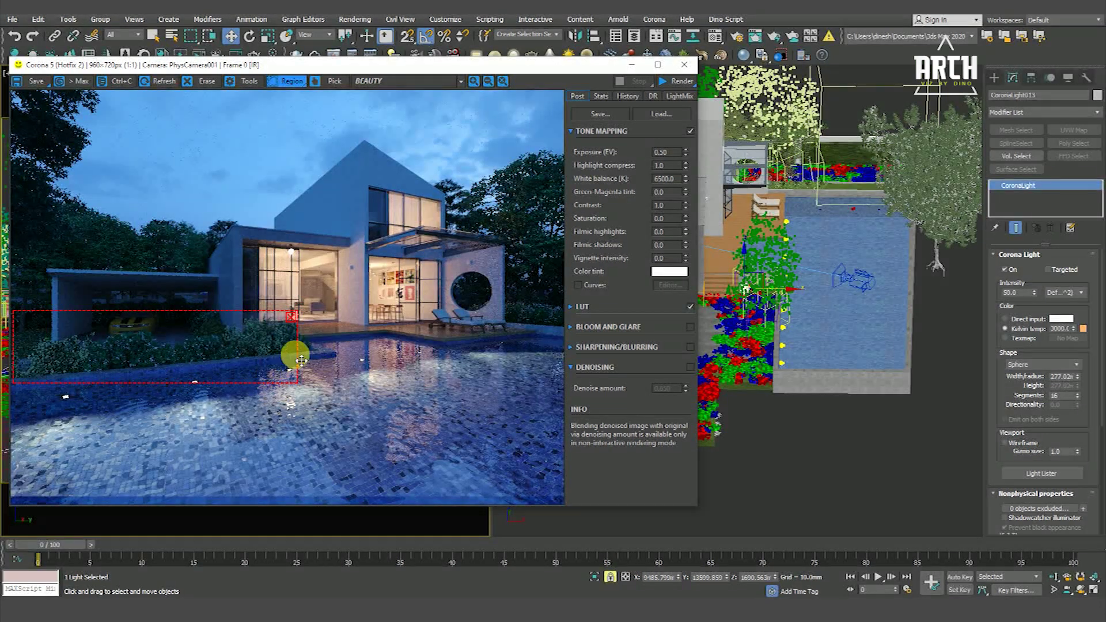
drag(315, 354, 319, 354)
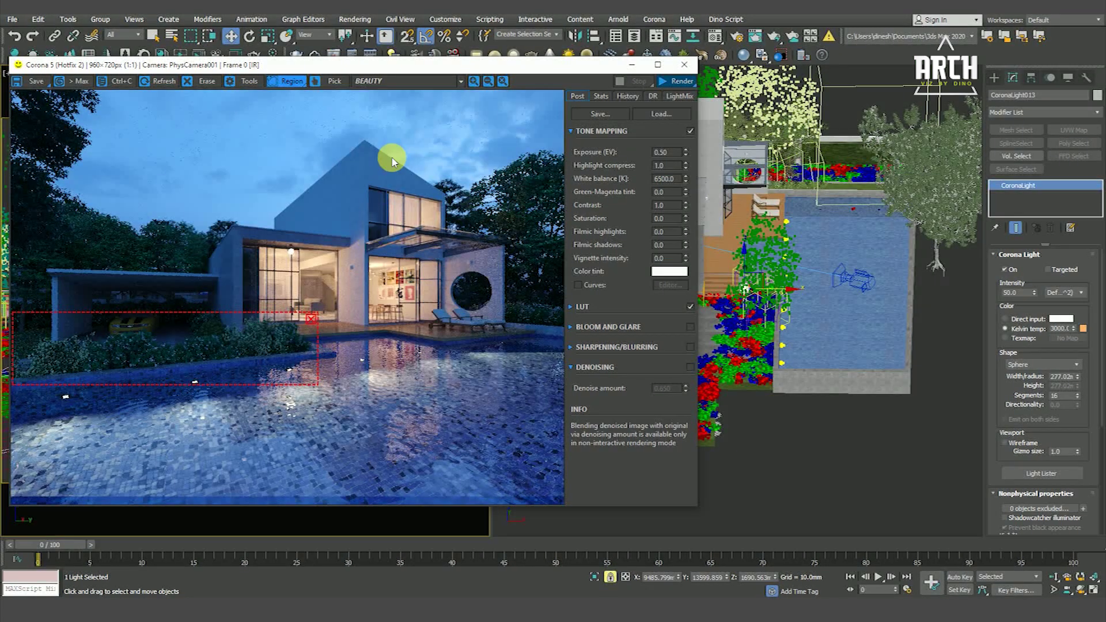
drag(313, 354, 272, 333)
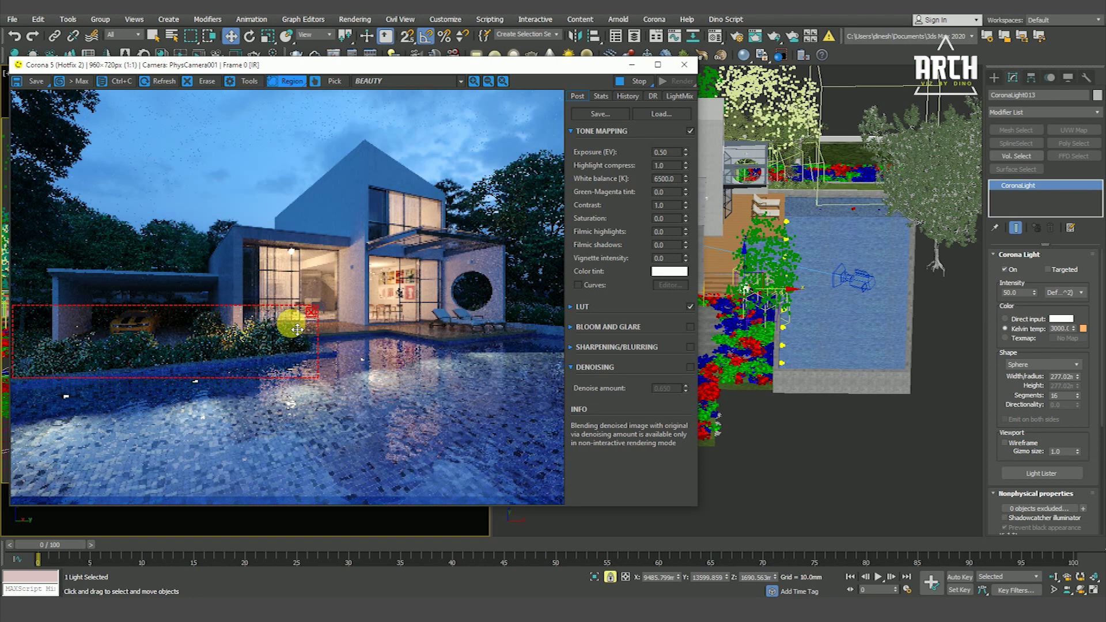
Zoom the viewport in on the new sphere light.
scroll(271, 337, up, 3)
scroll(277, 333, down, 2)
scroll(281, 330, up, 2)
scroll(286, 327, down, 2)
scroll(280, 347, down, 1)
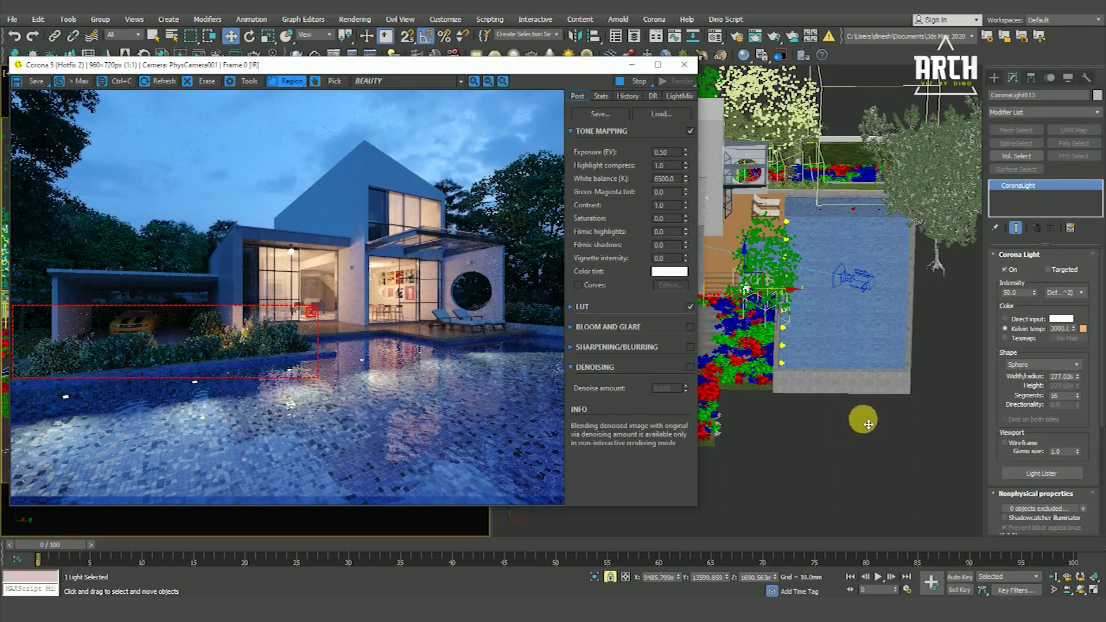
mouse_move(1000, 416)
mouse_down()
mouse_move(1001, 337)
mouse_move(998, 351)
mouse_up()
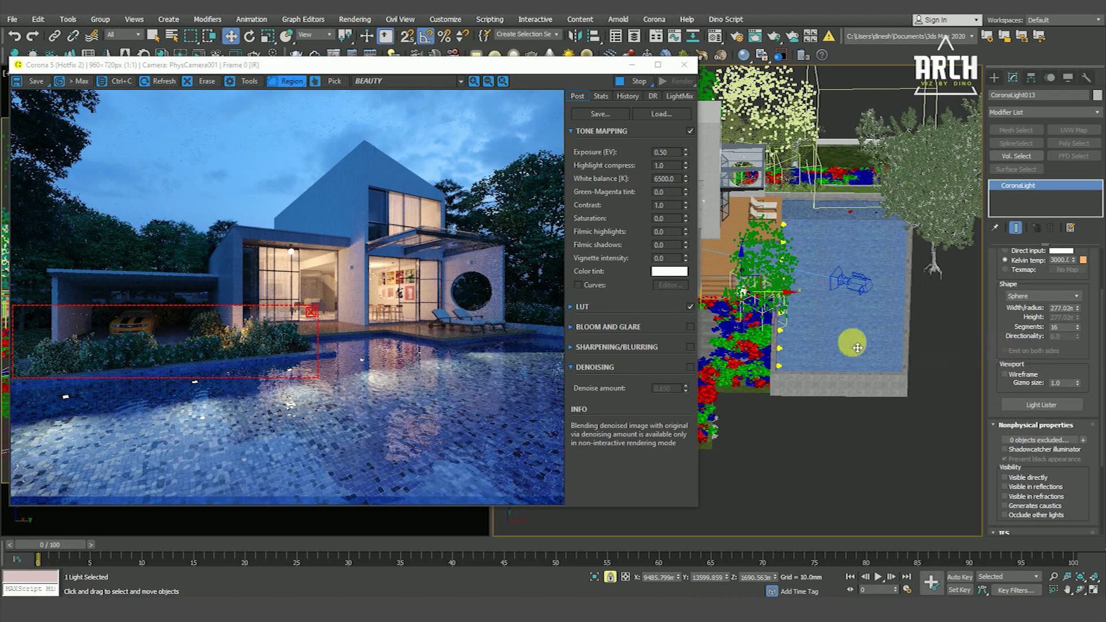
key(z)
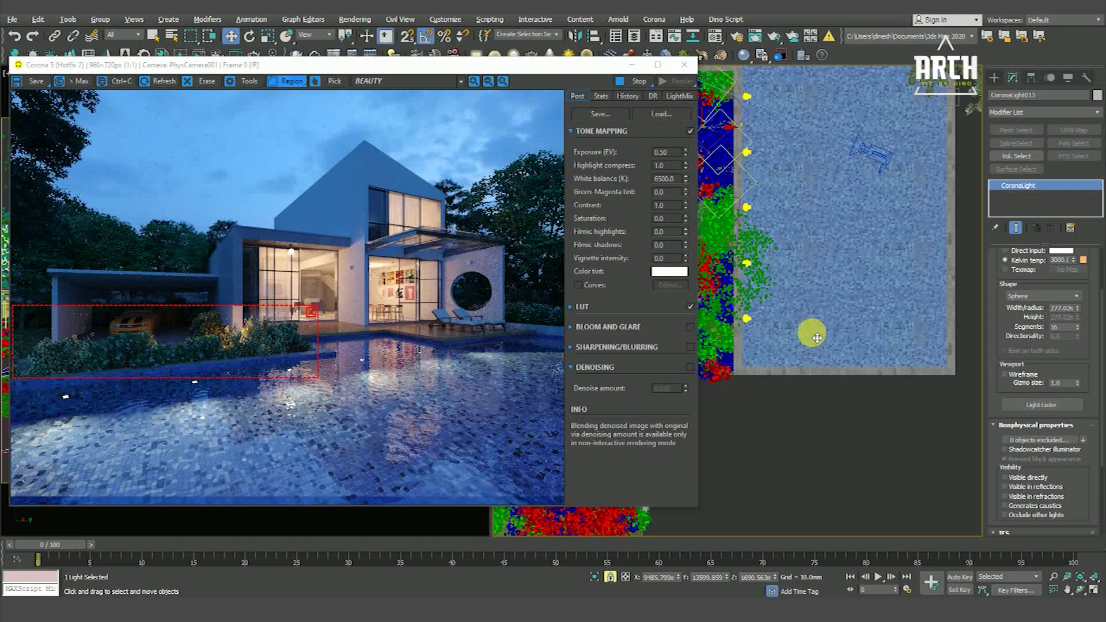
Make an instanced copy of the sphere light, CoronaLight014, further along the bed.
scroll(829, 307, down, 4)
scroll(853, 290, down, 3)
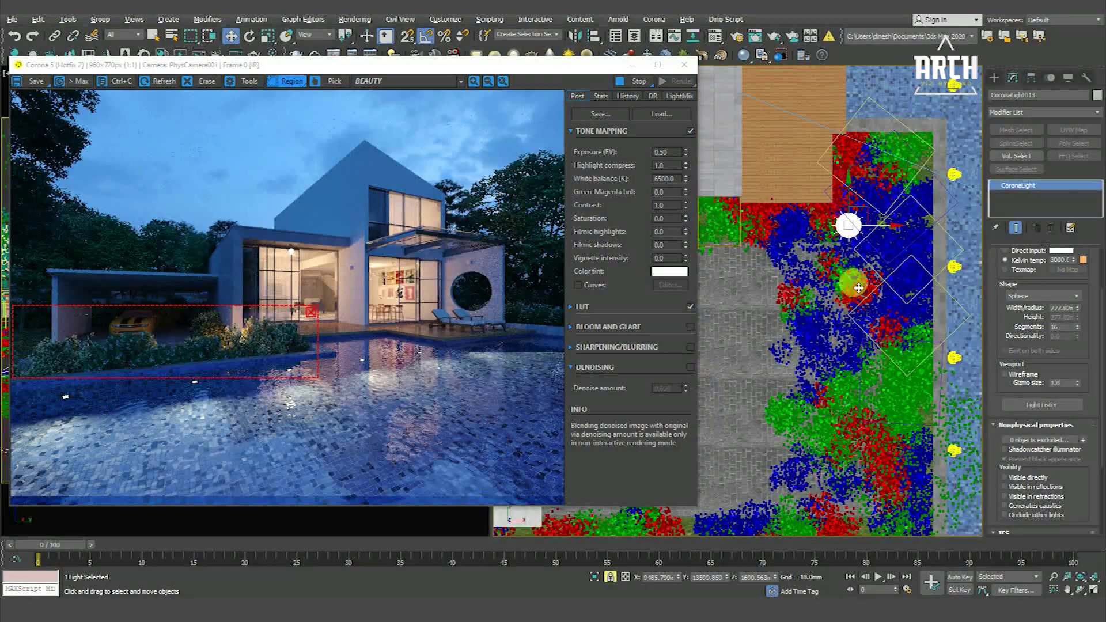
scroll(848, 221, down, 2)
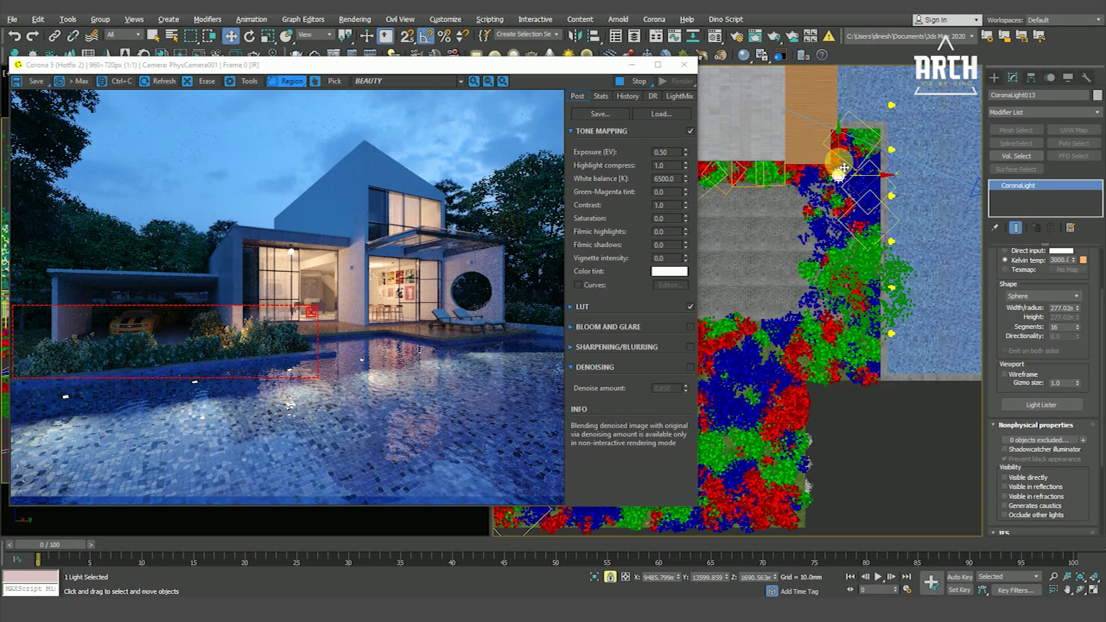
shift+drag(844, 168, 844, 247)
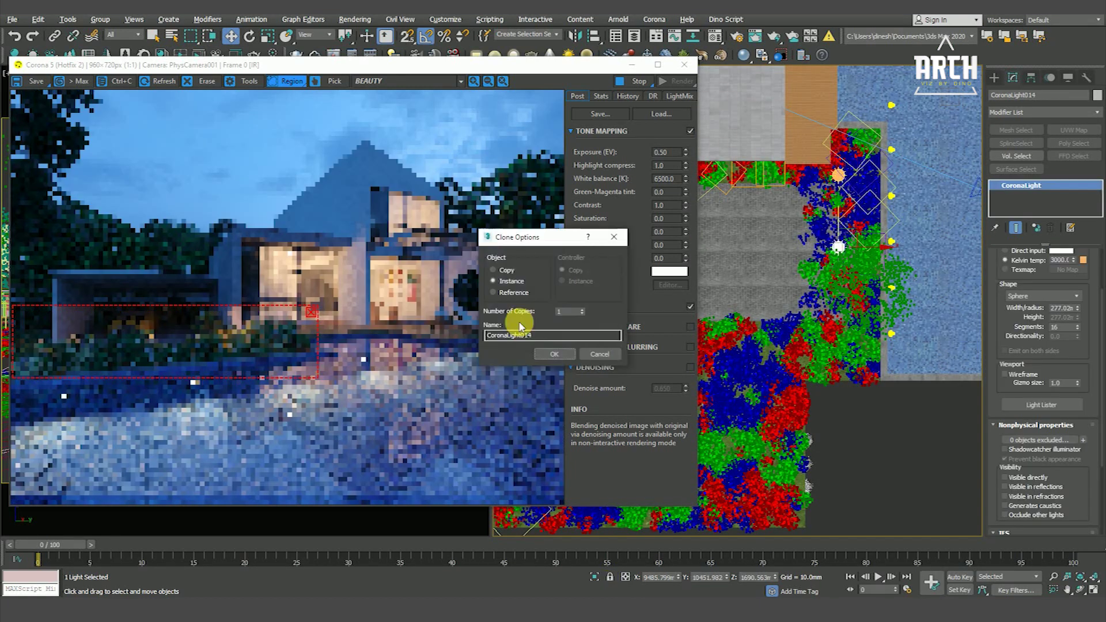
click(554, 354)
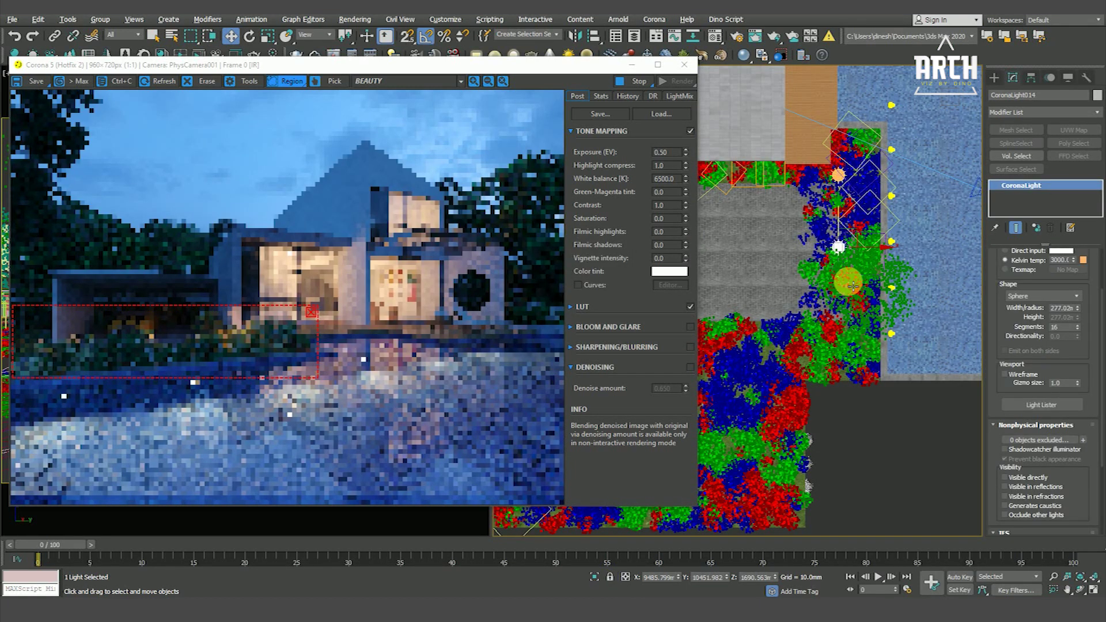
Raise the copied light higher, then frame it closely from Top view.
scroll(198, 353, up, 1)
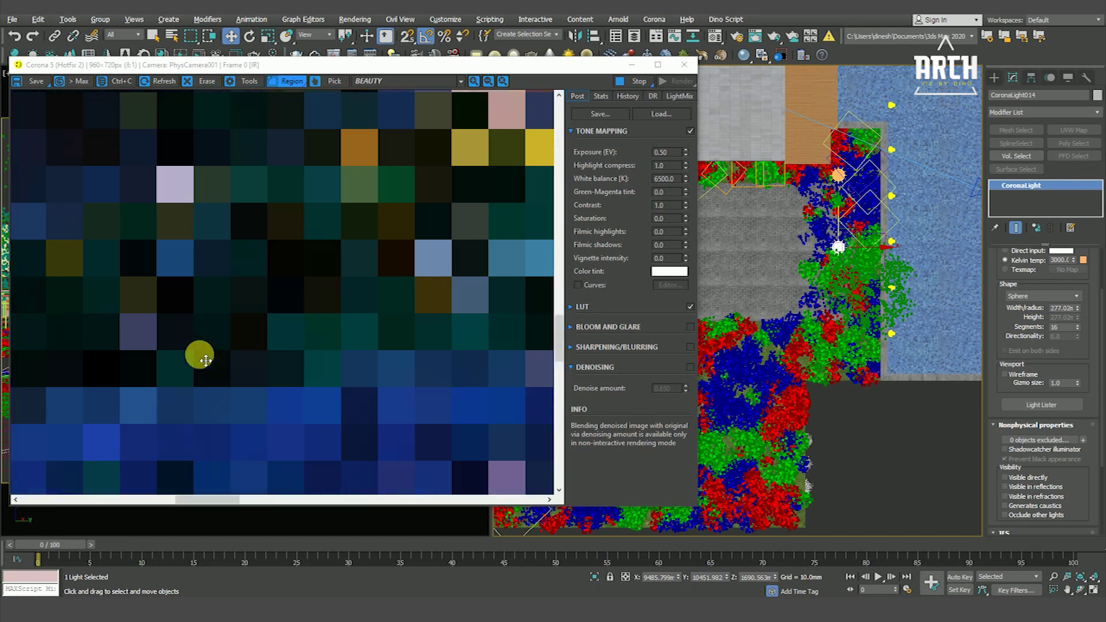
scroll(248, 333, down, 1)
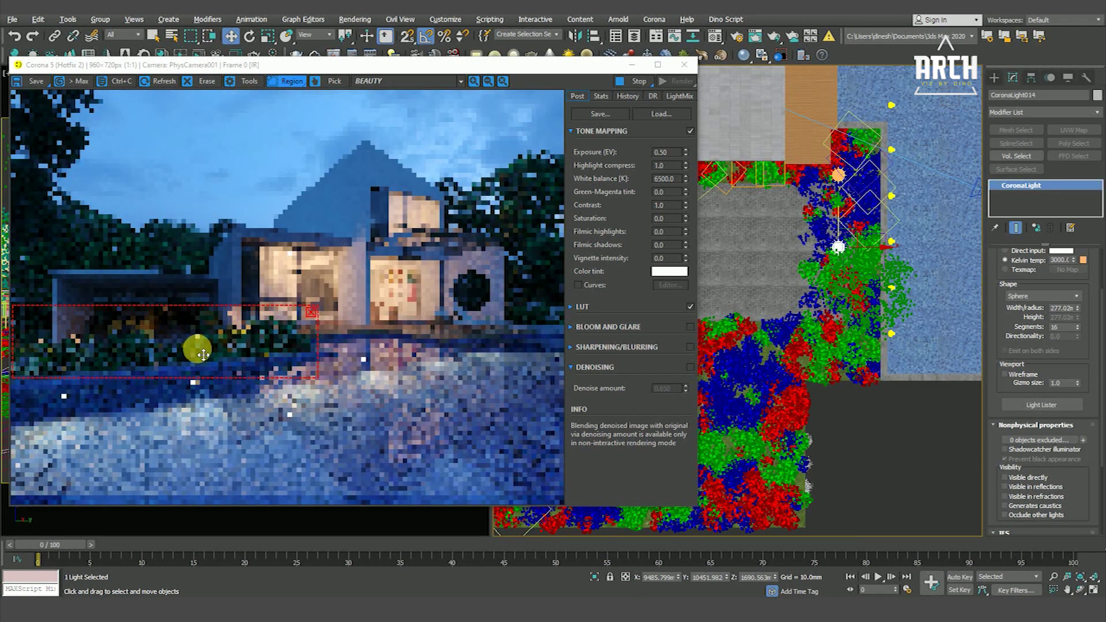
scroll(203, 355, up, 1)
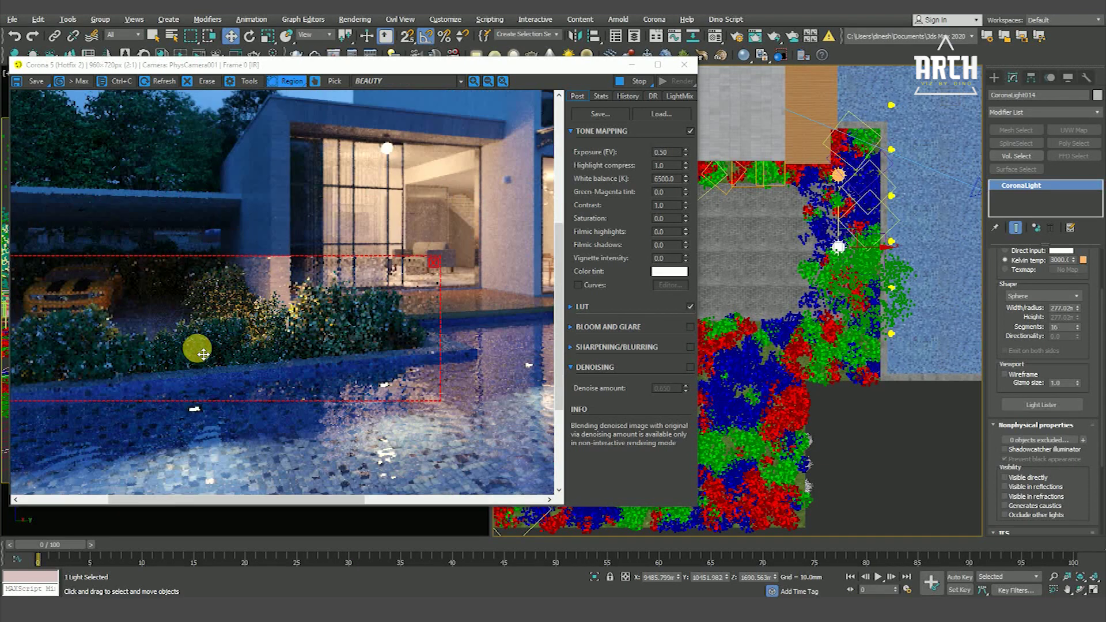
mouse_move(862, 274)
alt+middle_down()
mouse_move(857, 345)
mouse_move(903, 320)
mouse_move(865, 312)
alt+middle_up()
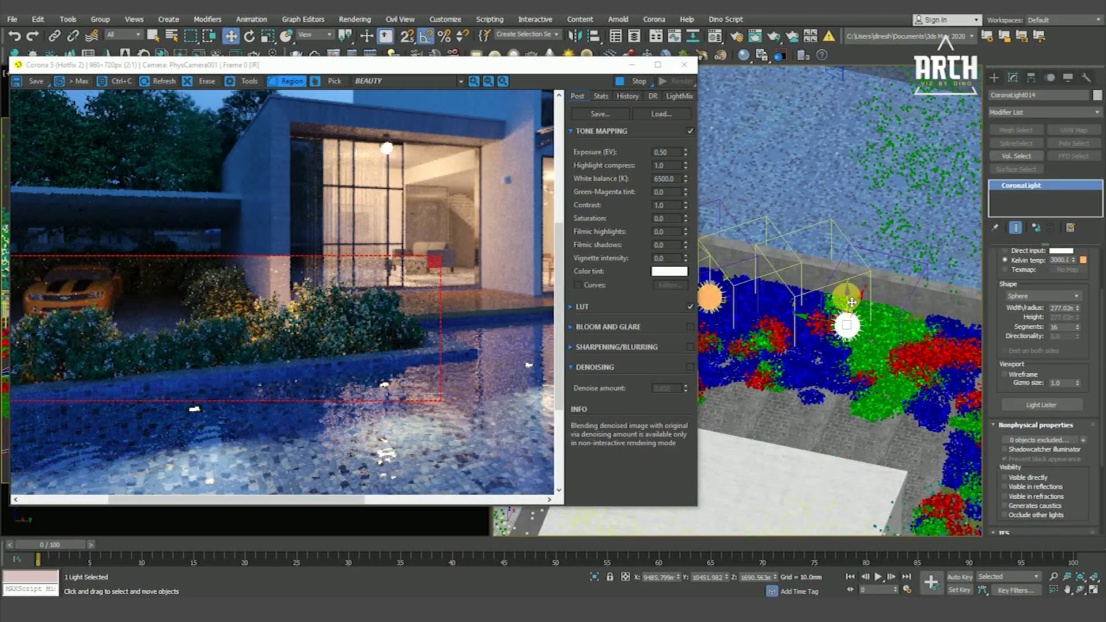
drag(851, 302, 850, 292)
key(t)
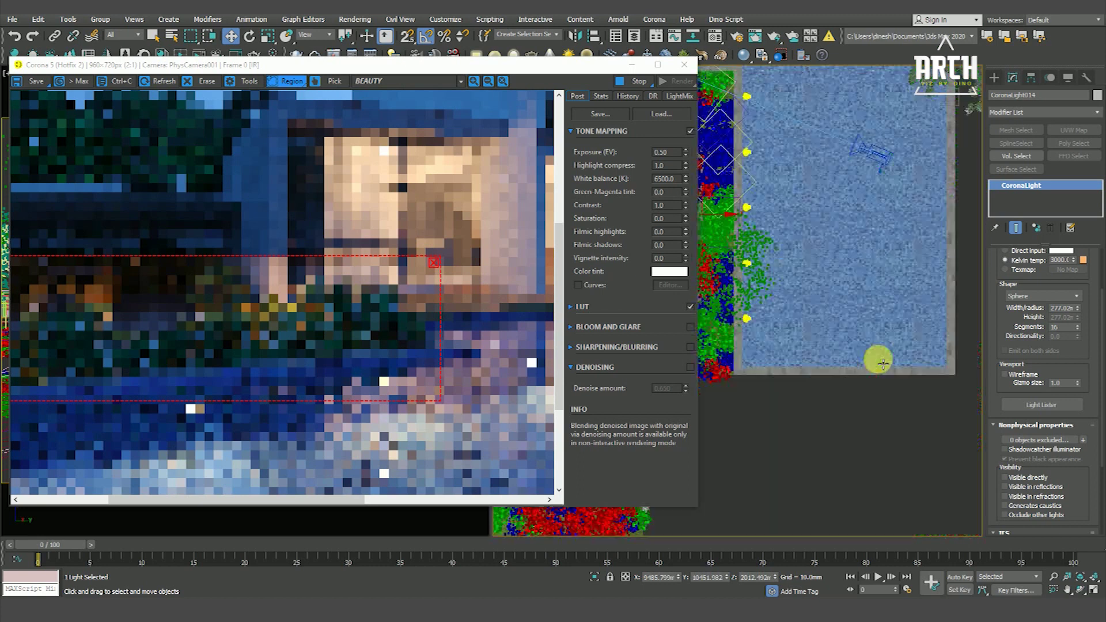
key(z)
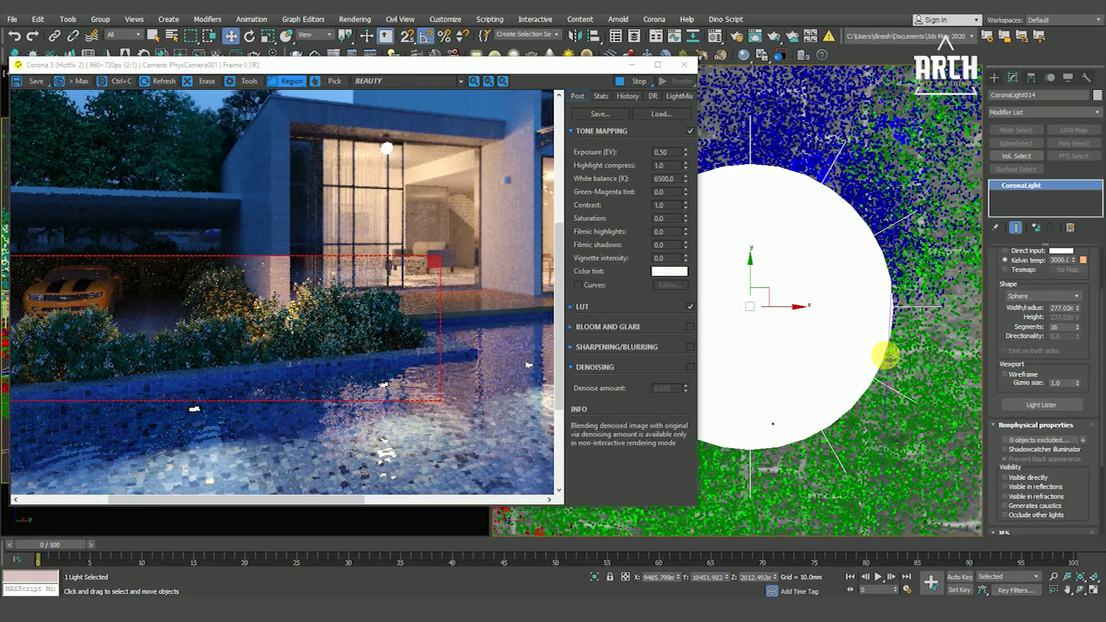
scroll(875, 334, down, 3)
scroll(845, 323, down, 3)
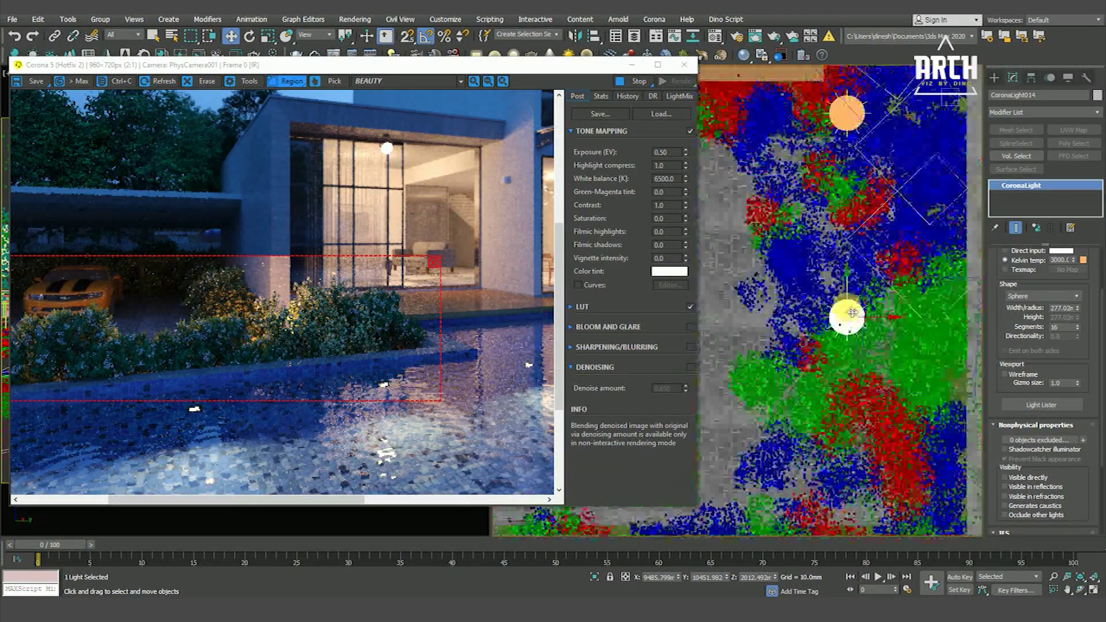
scroll(834, 344, up, 2)
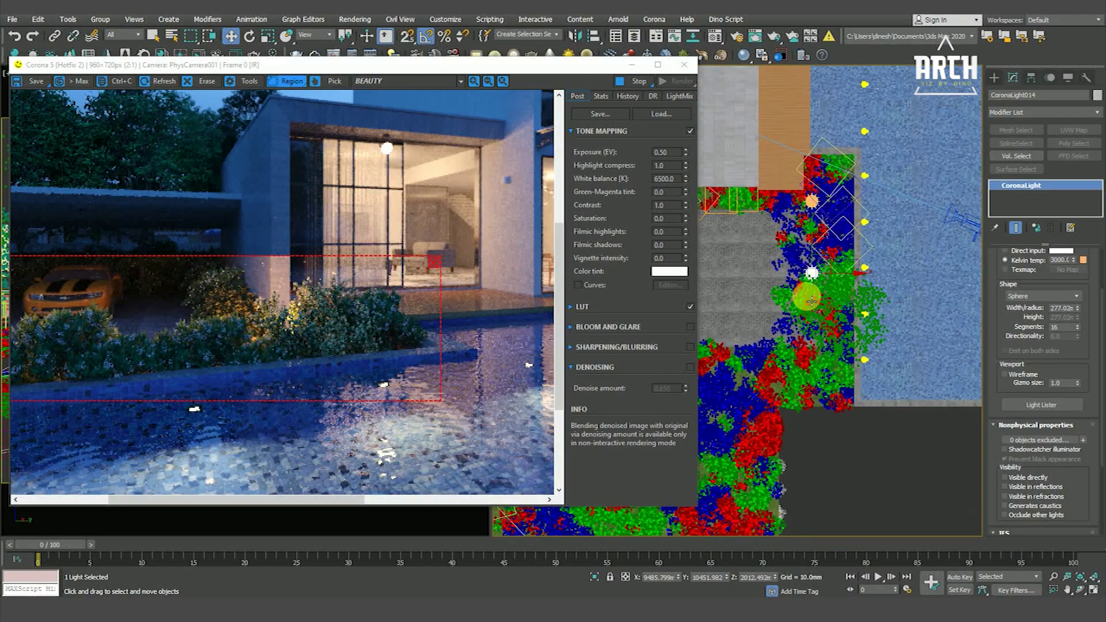
scroll(826, 322, up, 2)
scroll(823, 308, up, 2)
scroll(821, 298, up, 2)
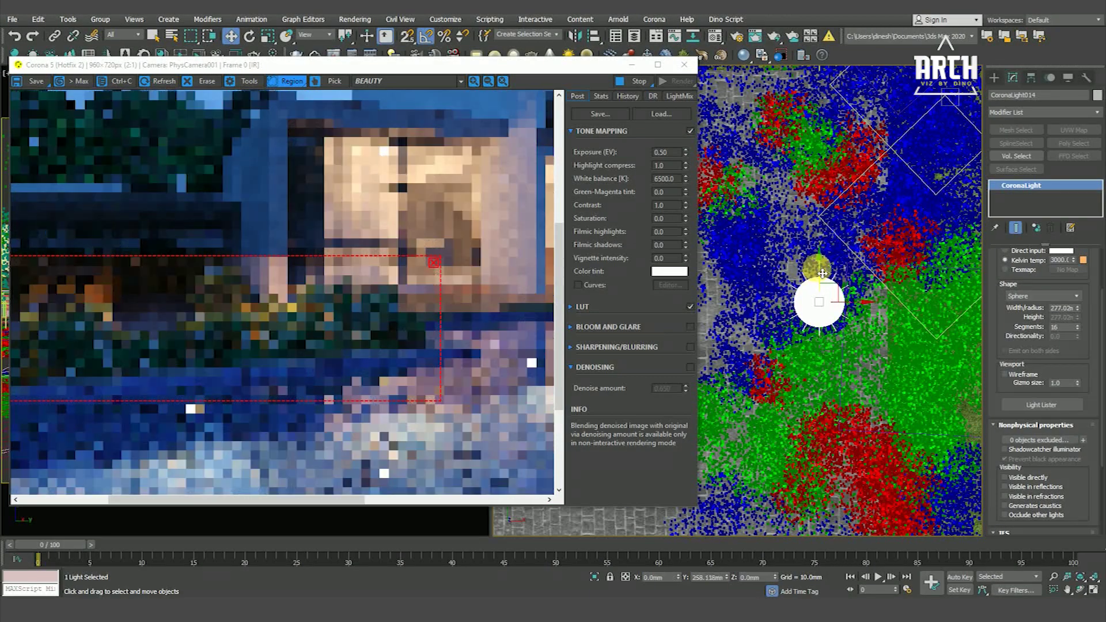
mouse_move(816, 288)
alt+middle_down()
mouse_move(920, 289)
mouse_move(887, 277)
mouse_move(846, 285)
alt+middle_up()
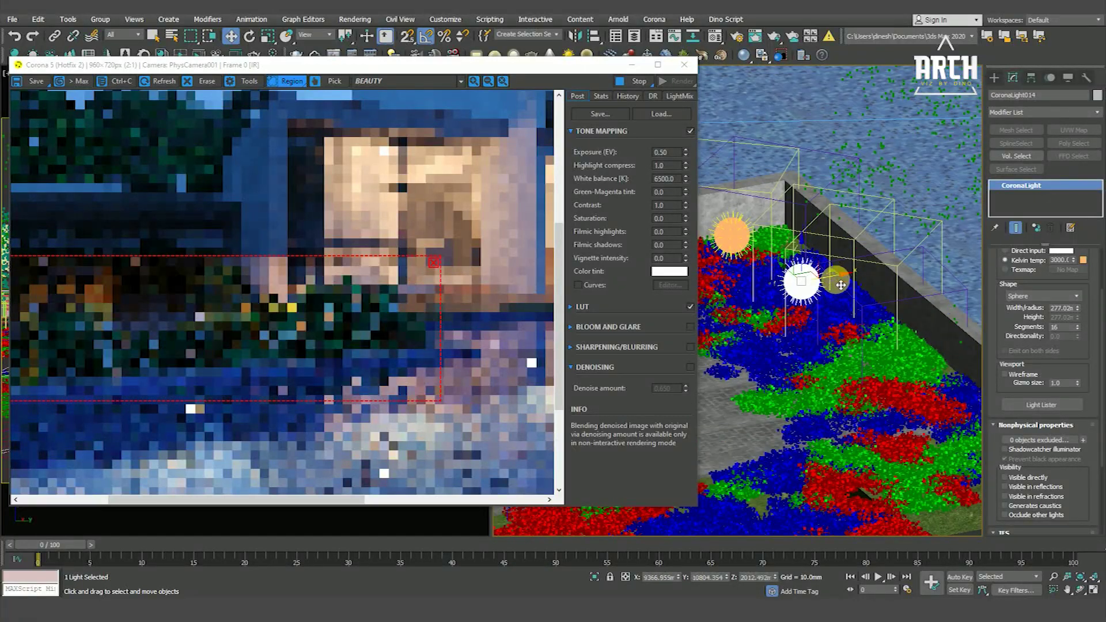
scroll(840, 282, down, 2)
scroll(835, 311, down, 2)
scroll(828, 318, down, 2)
alt+middle_drag(827, 318, 731, 328)
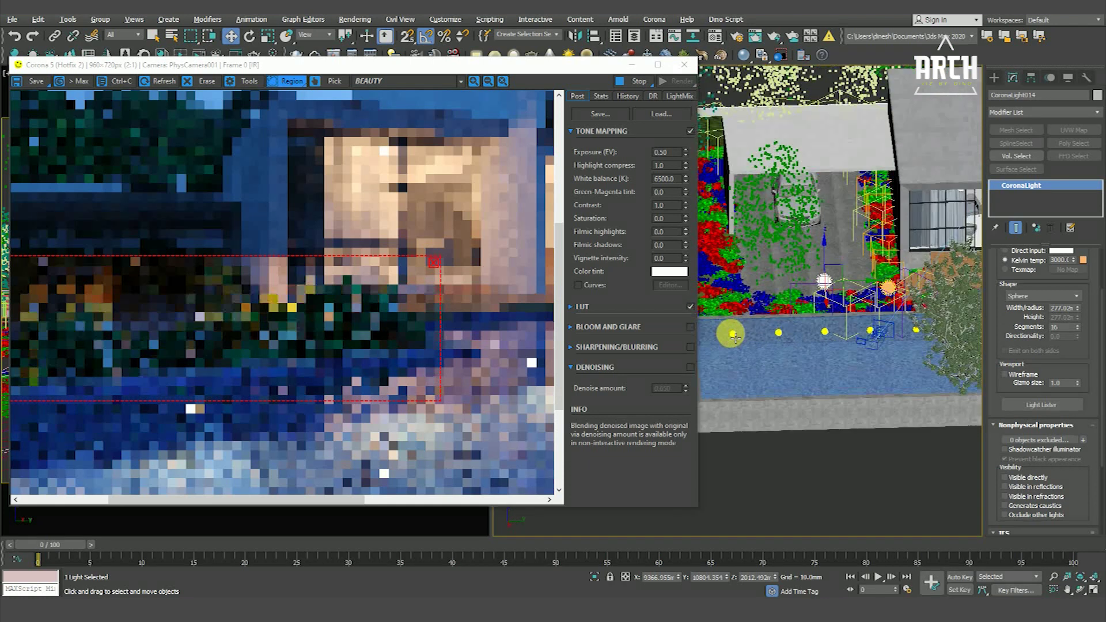
scroll(731, 328, down, 2)
scroll(390, 316, up, 2)
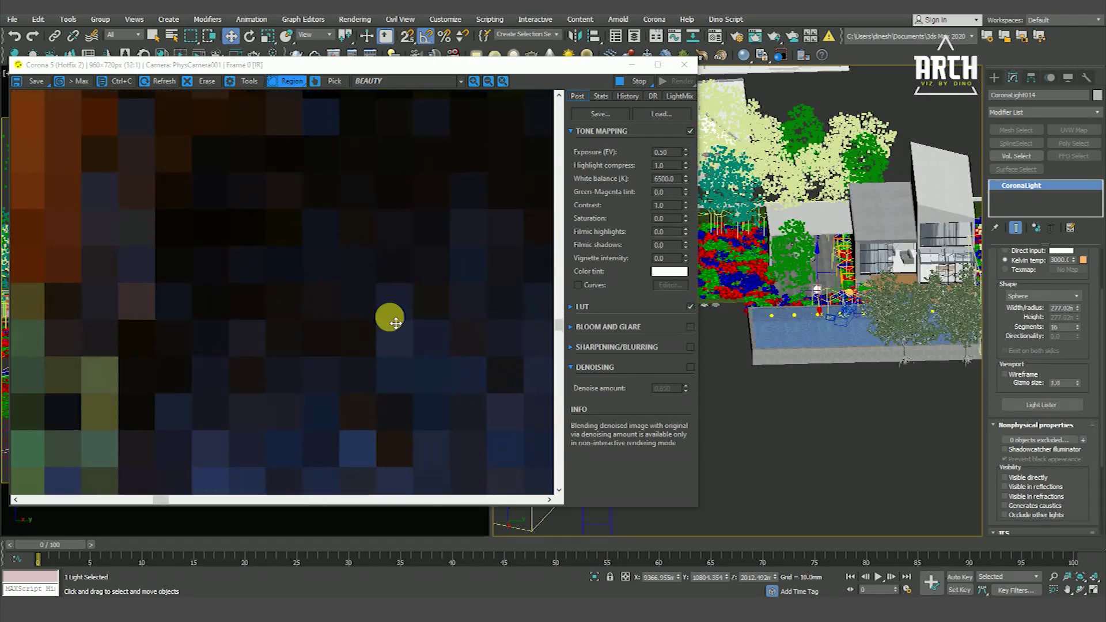
scroll(412, 296, down, 2)
scroll(95, 344, up, 1)
scroll(156, 333, down, 1)
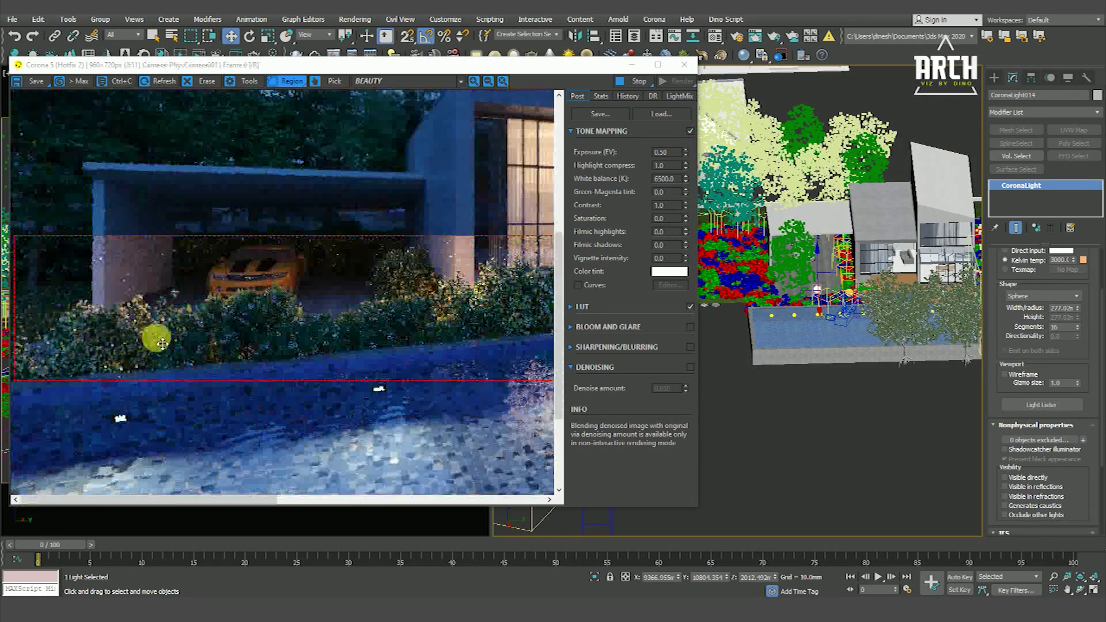
scroll(261, 349, down, 1)
scroll(804, 353, up, 5)
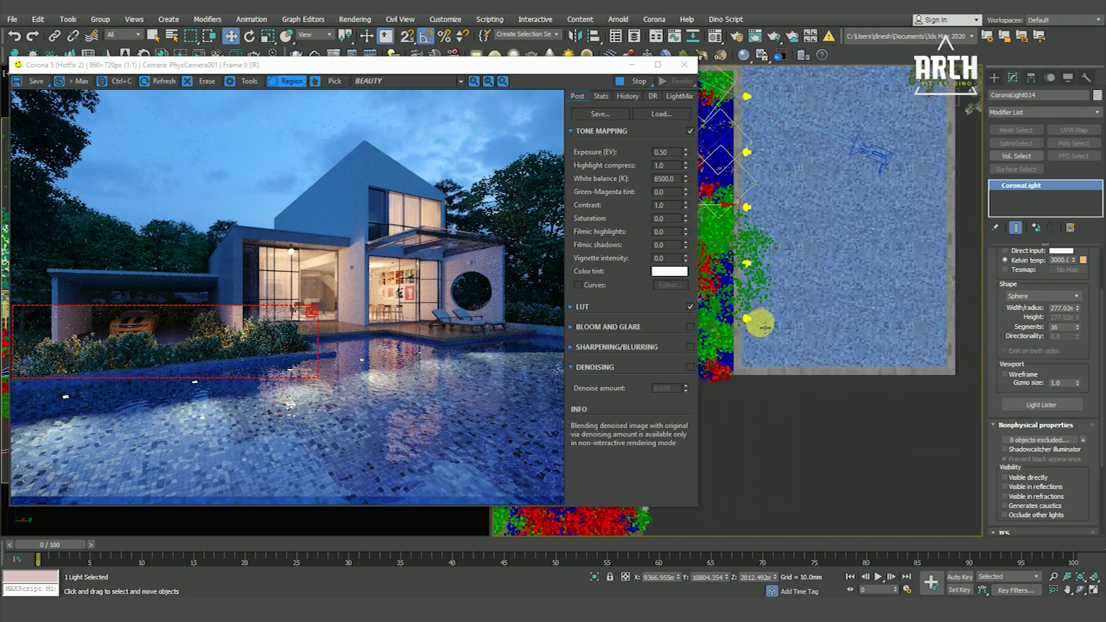
alt+middle_drag(758, 317, 828, 324)
scroll(828, 324, down, 2)
scroll(829, 324, down, 1)
scroll(827, 327, down, 1)
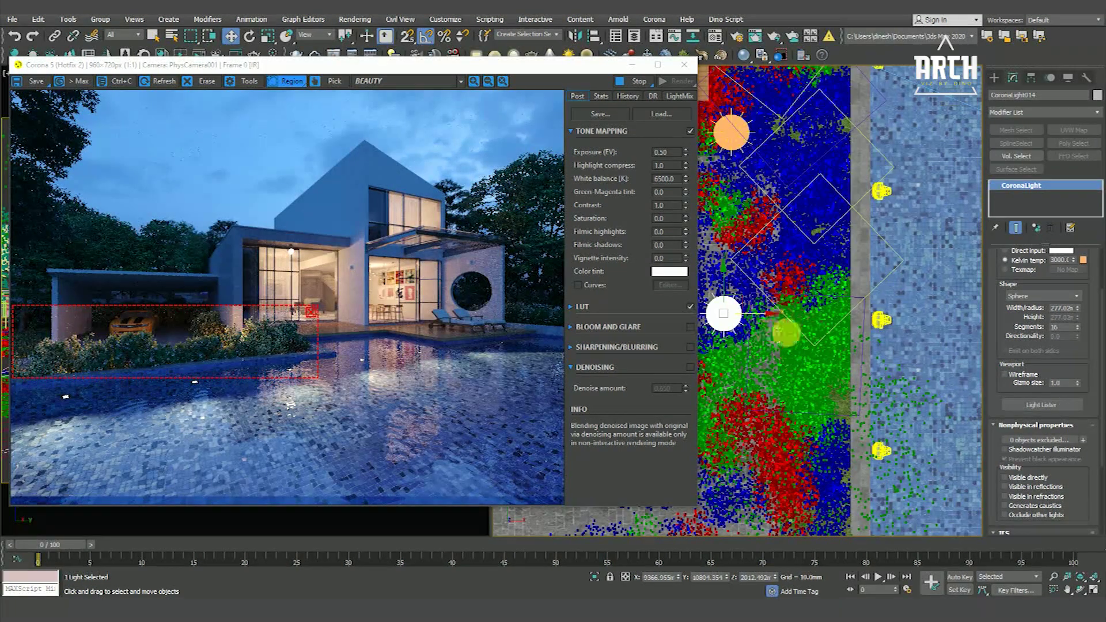
scroll(825, 333, down, 1)
scroll(825, 332, down, 1)
middle_drag(825, 332, 836, 233)
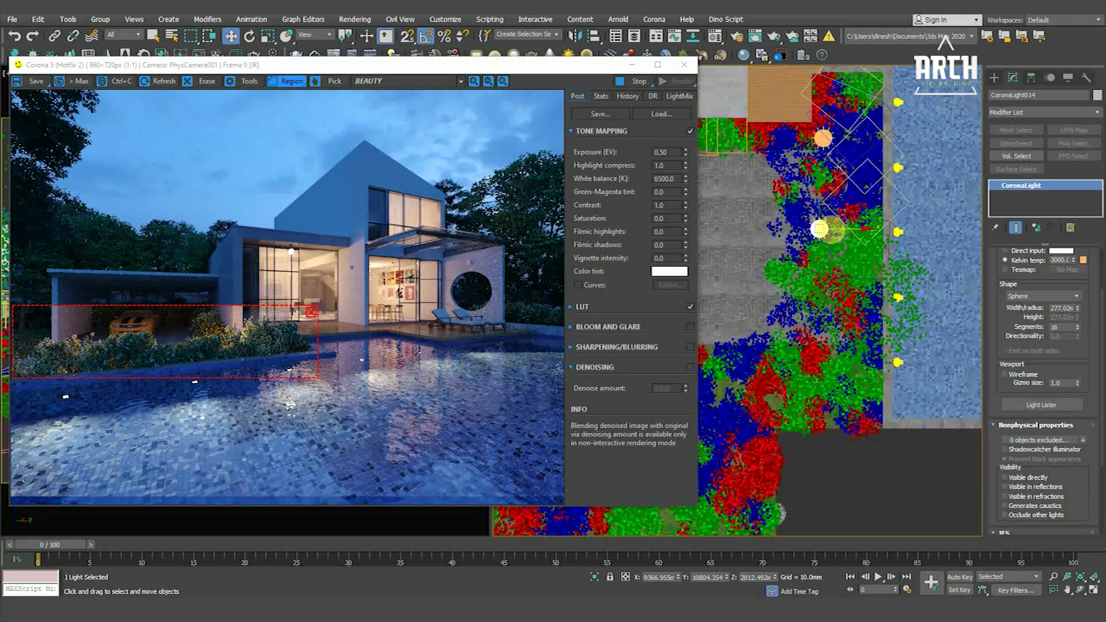
scroll(825, 206, down, 1)
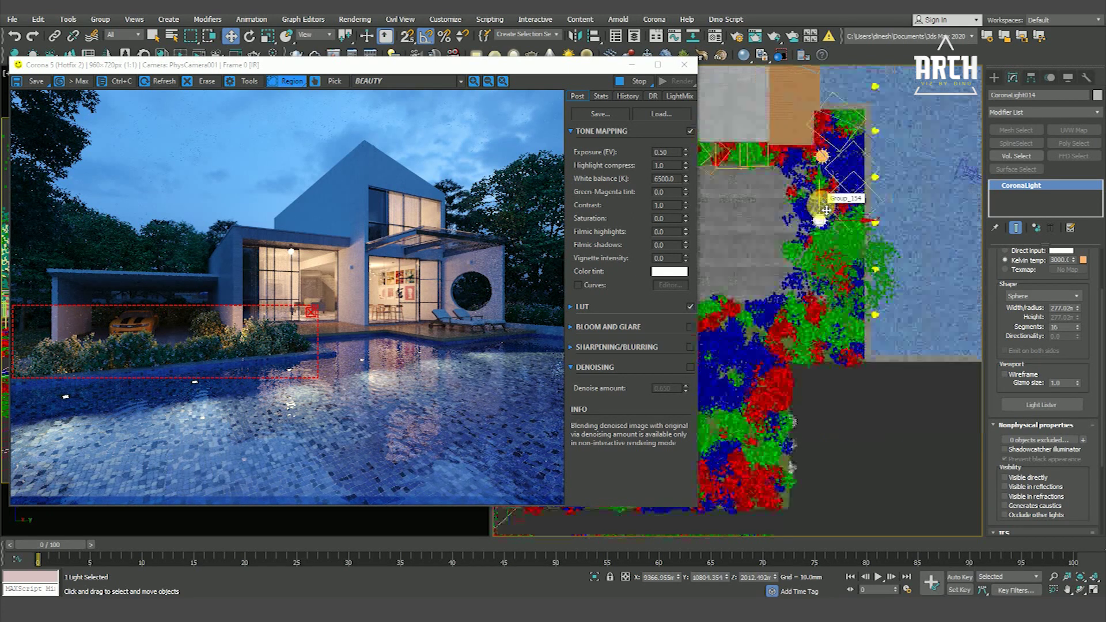
alt+middle_drag(827, 190, 835, 242)
scroll(848, 223, down, 1)
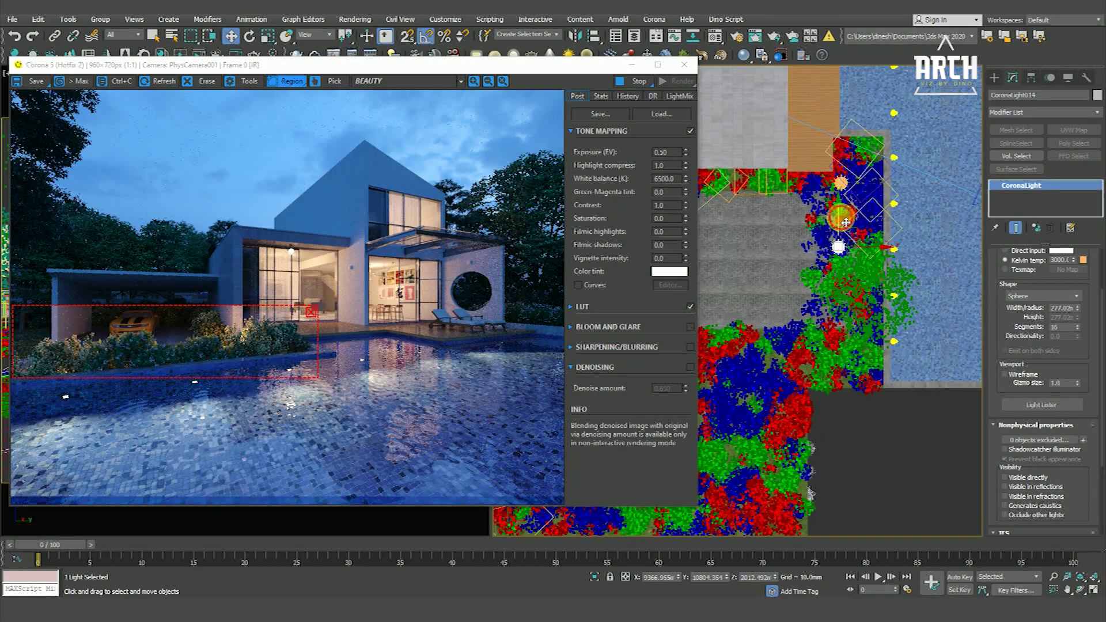
Make another instanced copy of the sphere light and view it in angled perspective.
shift+drag(845, 222, 841, 250)
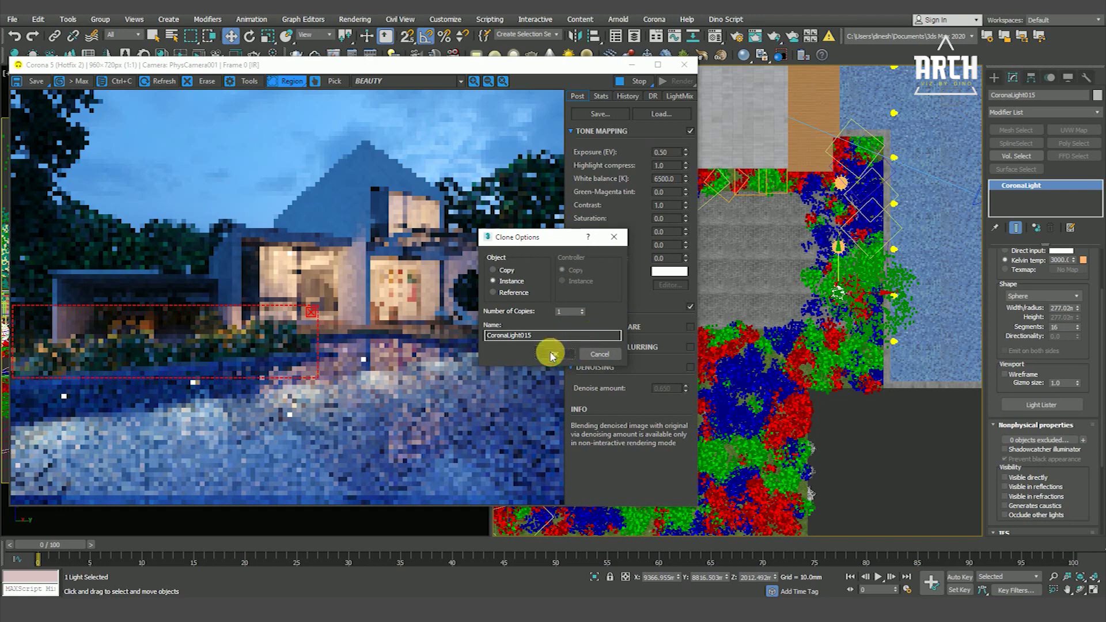
click(553, 357)
mouse_move(844, 383)
alt+middle_down()
mouse_move(899, 305)
mouse_move(842, 298)
alt+middle_up()
scroll(54, 353, up, 3)
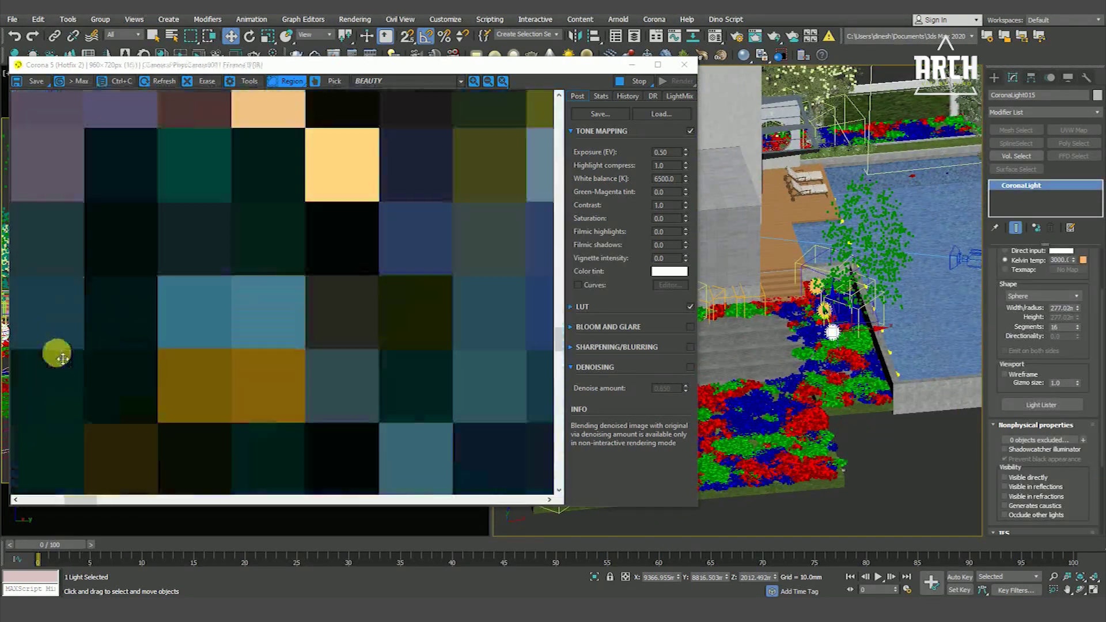
scroll(121, 320, down, 2)
scroll(90, 336, down, 1)
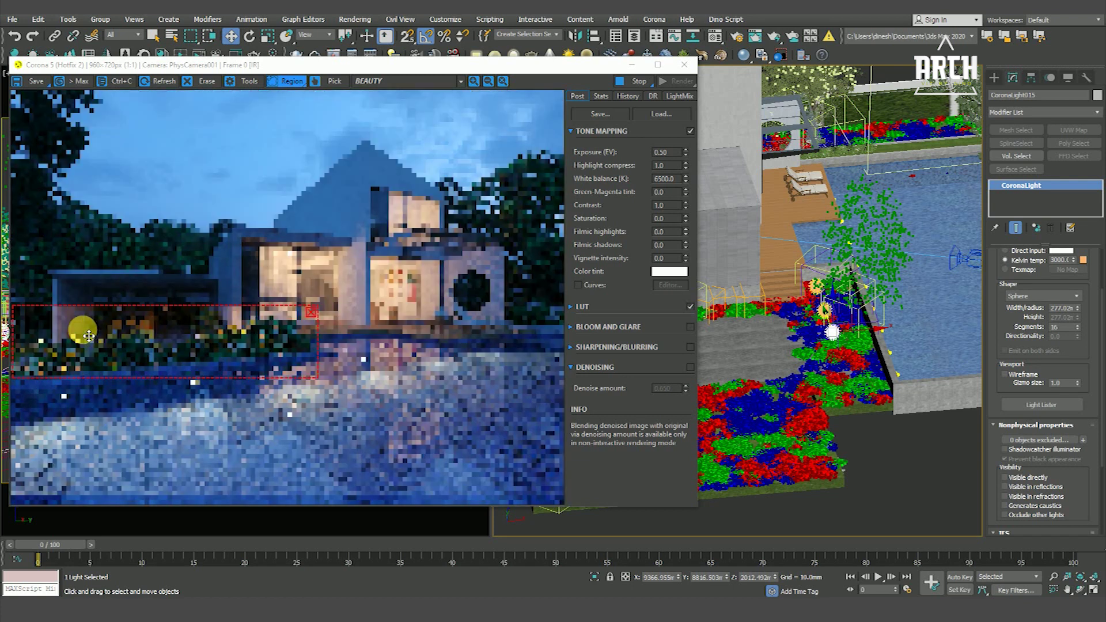
scroll(45, 351, up, 3)
scroll(54, 358, up, 1)
scroll(52, 352, down, 4)
scroll(127, 343, up, 3)
scroll(140, 348, down, 3)
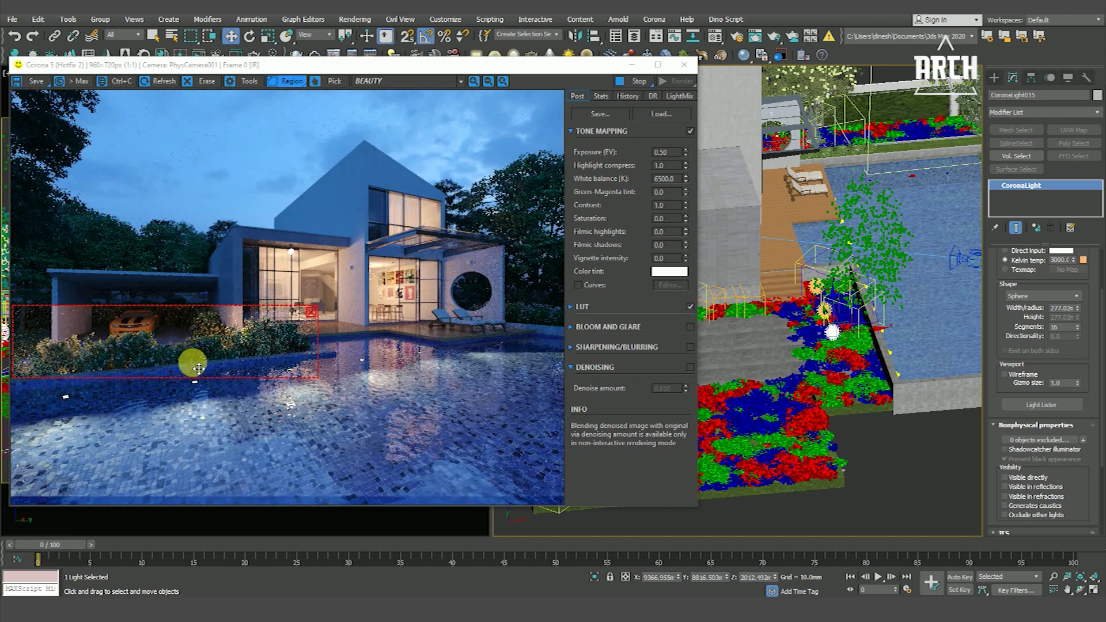
scroll(835, 357, up, 1)
scroll(836, 357, up, 3)
scroll(836, 358, up, 3)
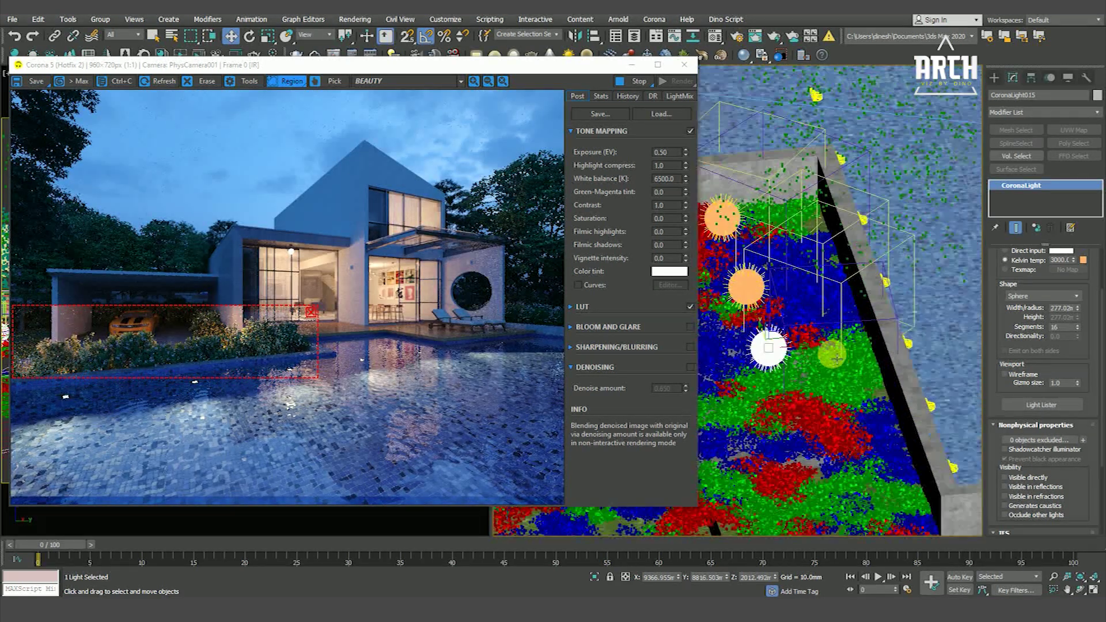
Place the new light, CoronaLight015, among the shrubs down the bed near the pool.
key(t)
scroll(818, 323, down, 5)
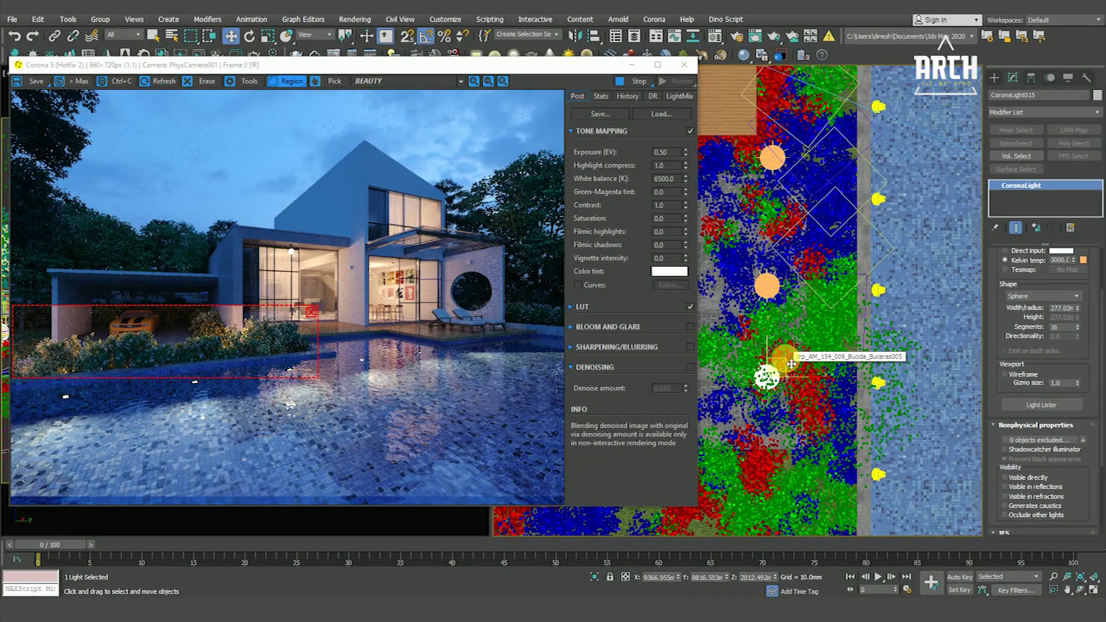
drag(791, 364, 899, 306)
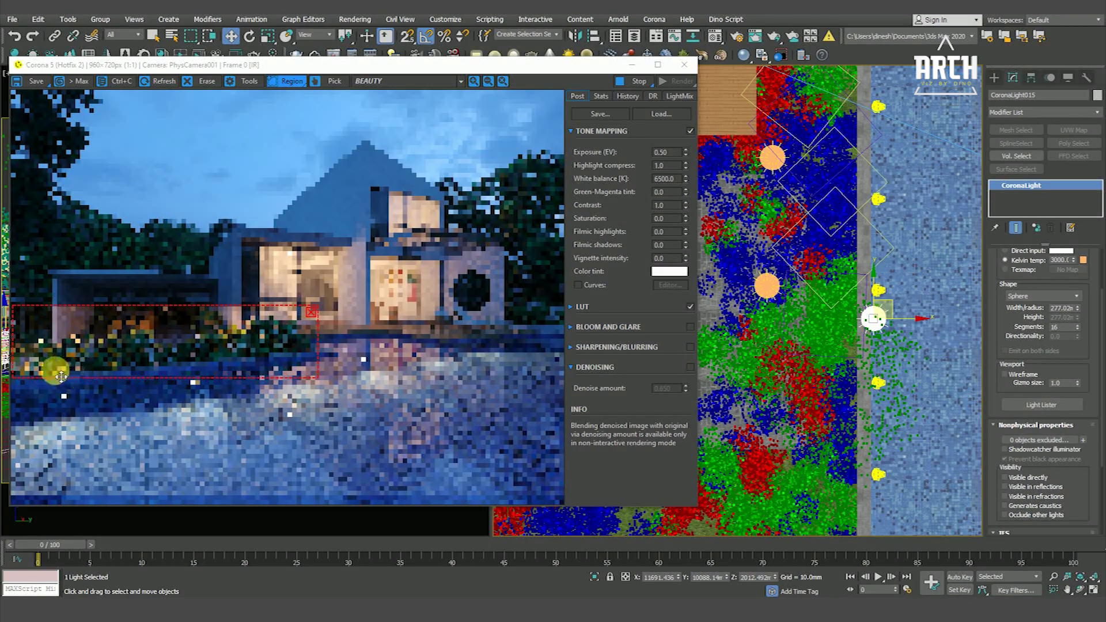
scroll(54, 373, up, 1)
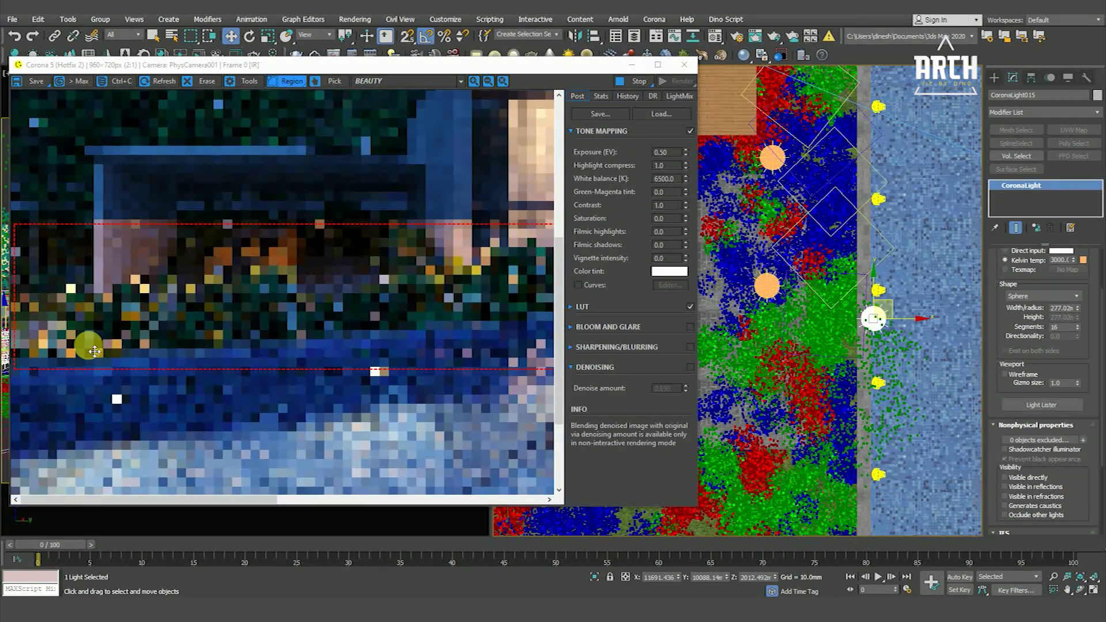
scroll(87, 346, up, 2)
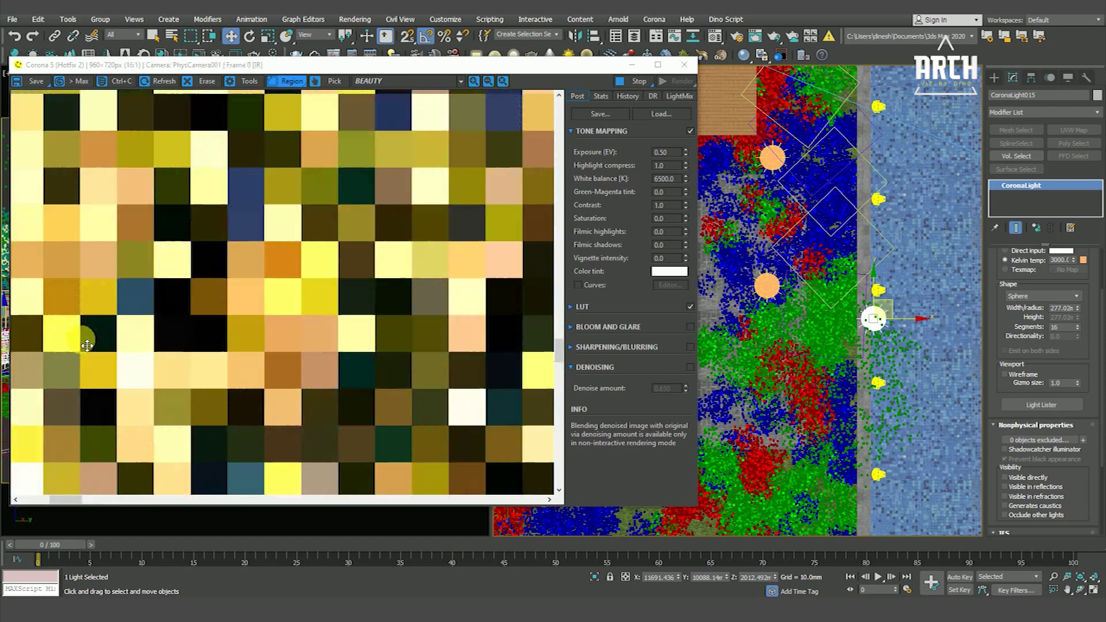
scroll(87, 351, down, 3)
scroll(42, 377, up, 2)
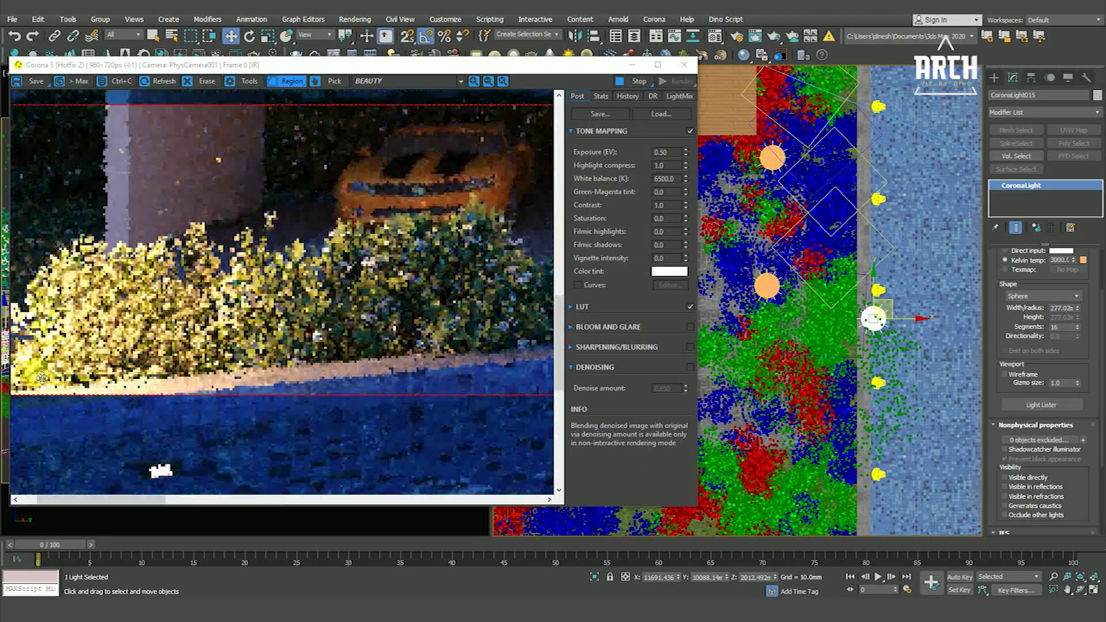
scroll(42, 377, down, 2)
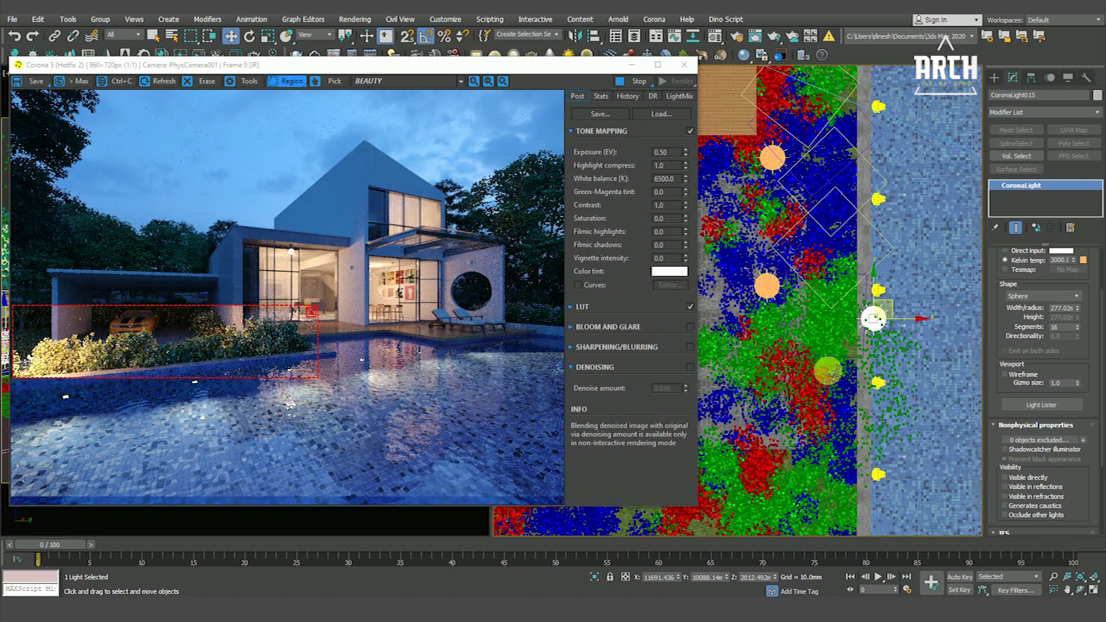
drag(892, 307, 866, 429)
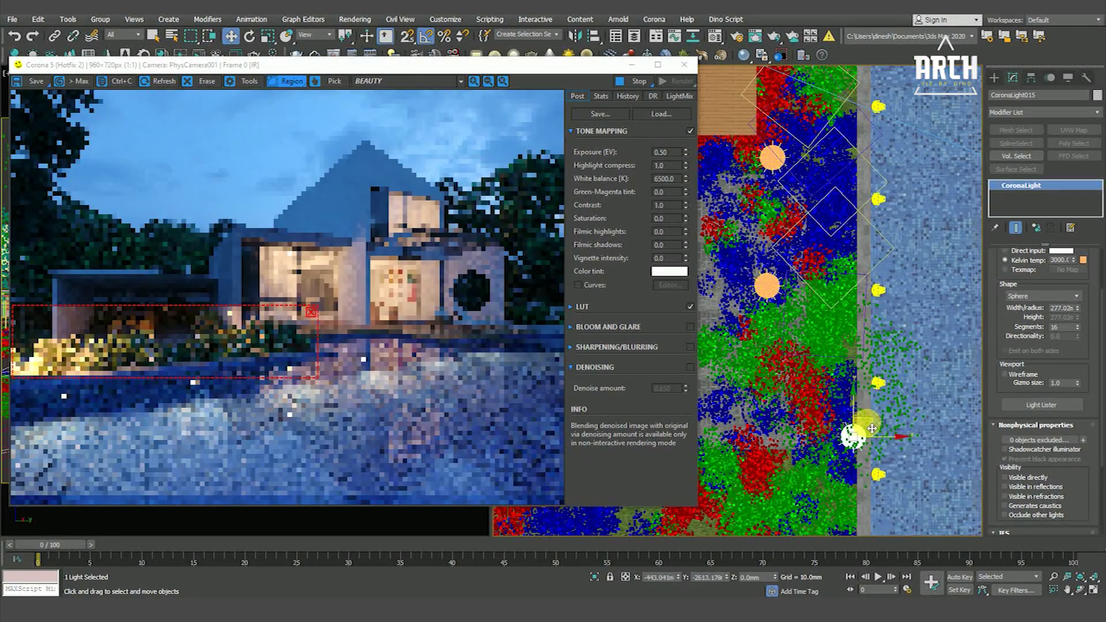
alt+middle_drag(858, 452, 806, 374)
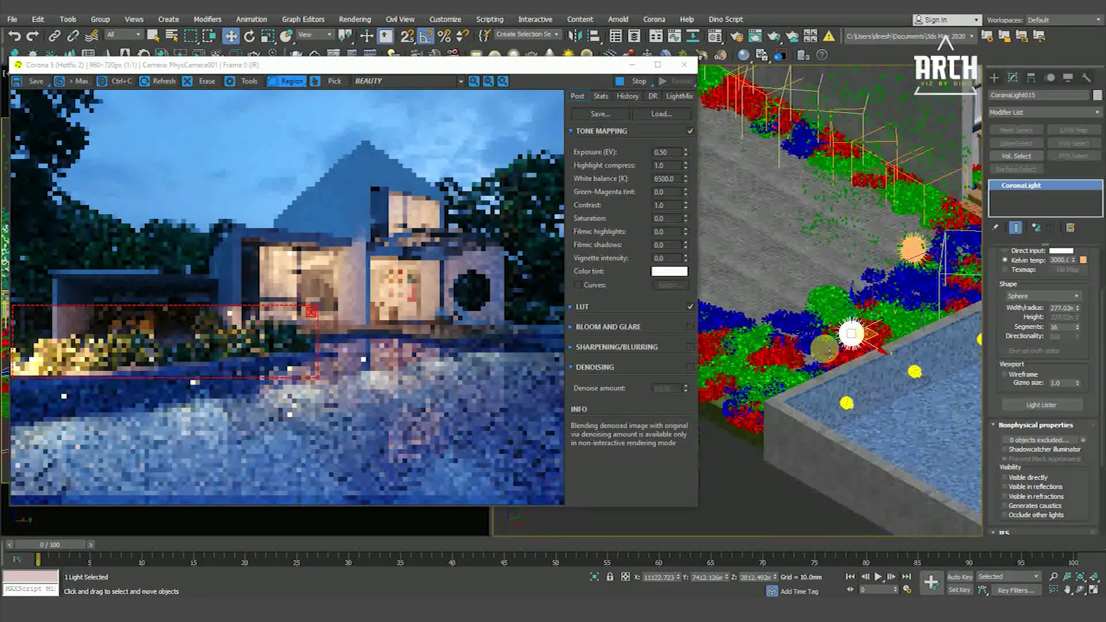
drag(807, 375, 834, 378)
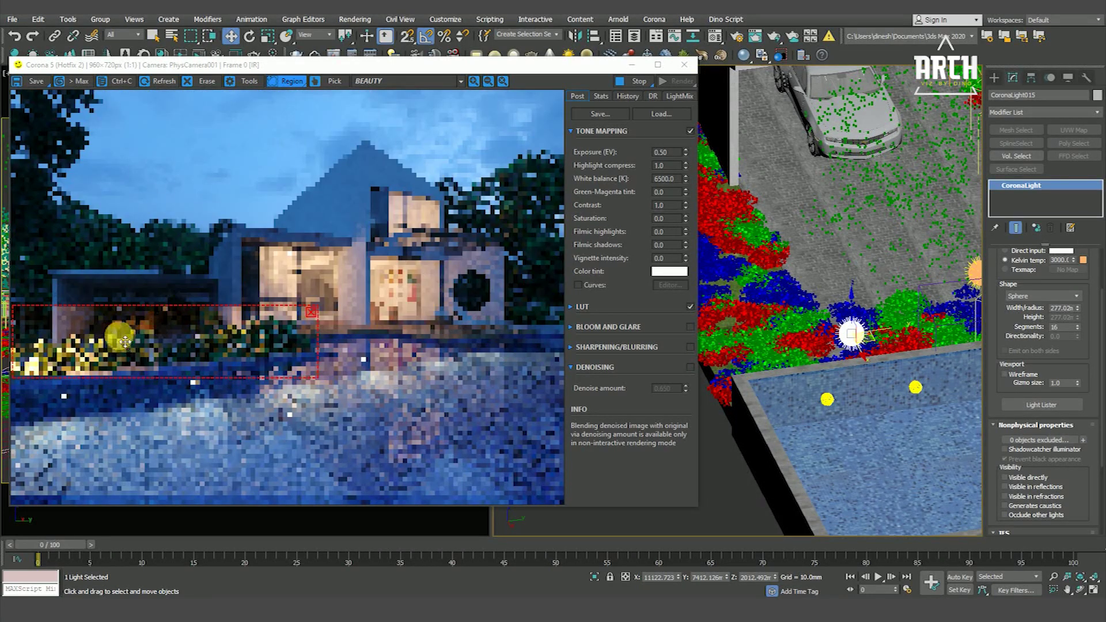
Shift-drag CoronaLight015 in Top view to start a clone named CoronaLight016.
scroll(52, 367, up, 1)
scroll(44, 363, up, 1)
scroll(143, 303, up, 1)
scroll(147, 306, down, 2)
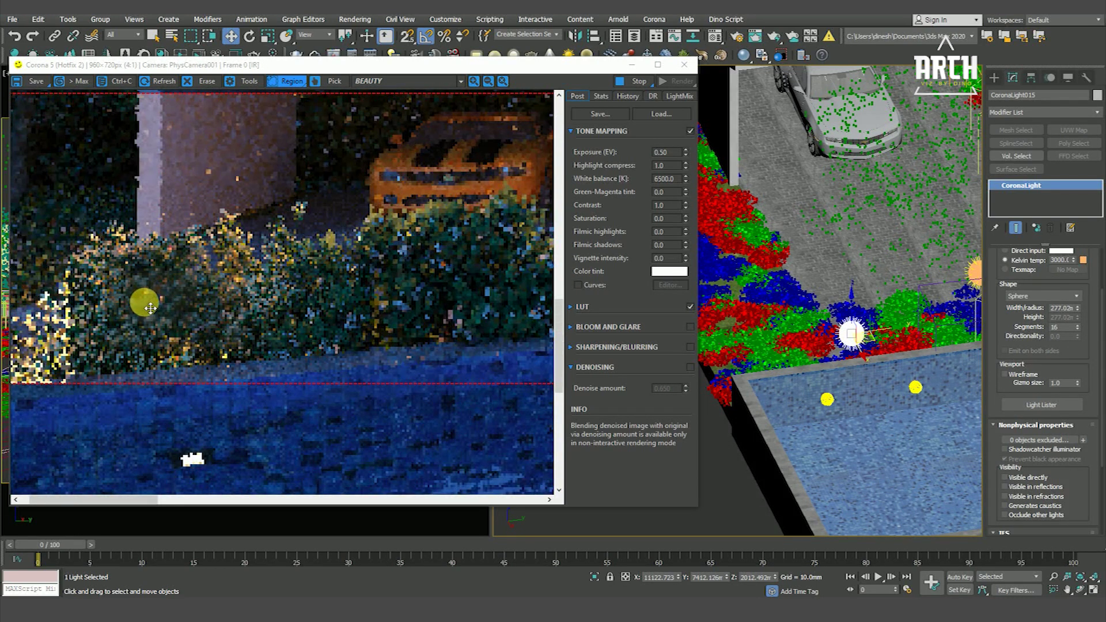
scroll(69, 338, up, 2)
scroll(104, 362, down, 2)
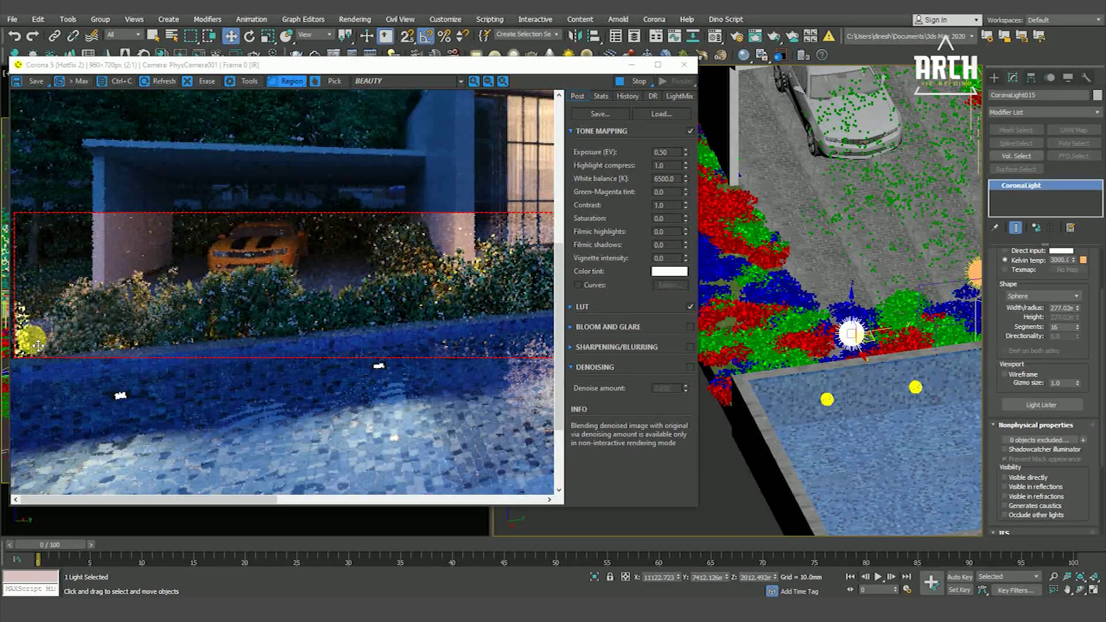
scroll(23, 339, up, 2)
scroll(37, 340, down, 2)
scroll(169, 355, down, 1)
scroll(181, 367, up, 1)
scroll(276, 305, up, 2)
scroll(325, 312, down, 1)
scroll(329, 311, down, 1)
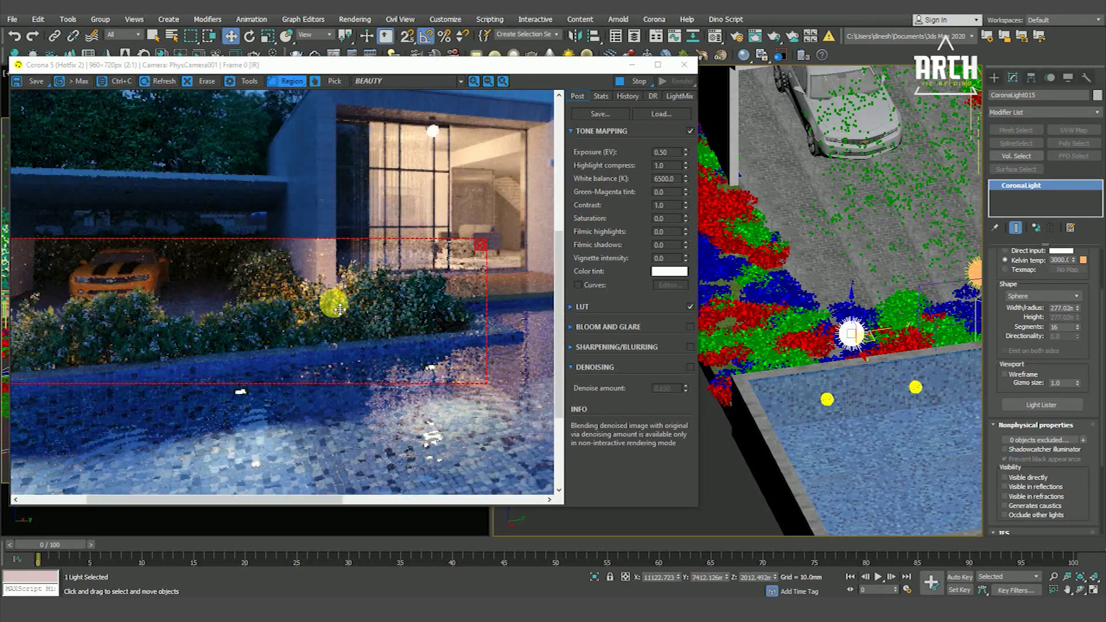
scroll(339, 308, down, 1)
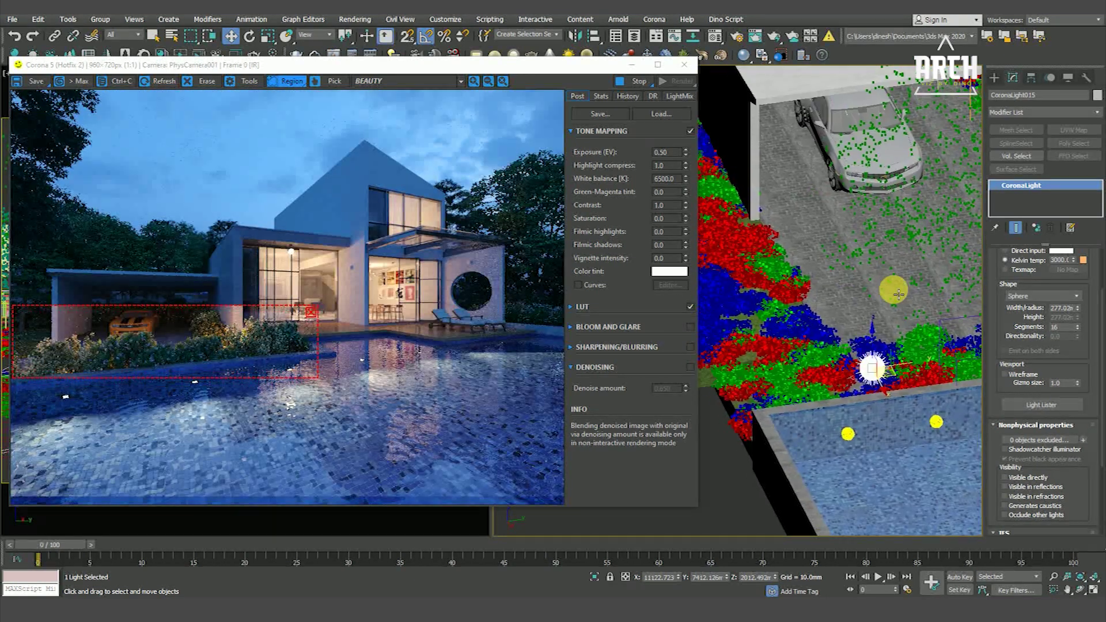
scroll(829, 332, up, 2)
scroll(852, 323, up, 2)
scroll(879, 307, down, 3)
scroll(879, 307, down, 2)
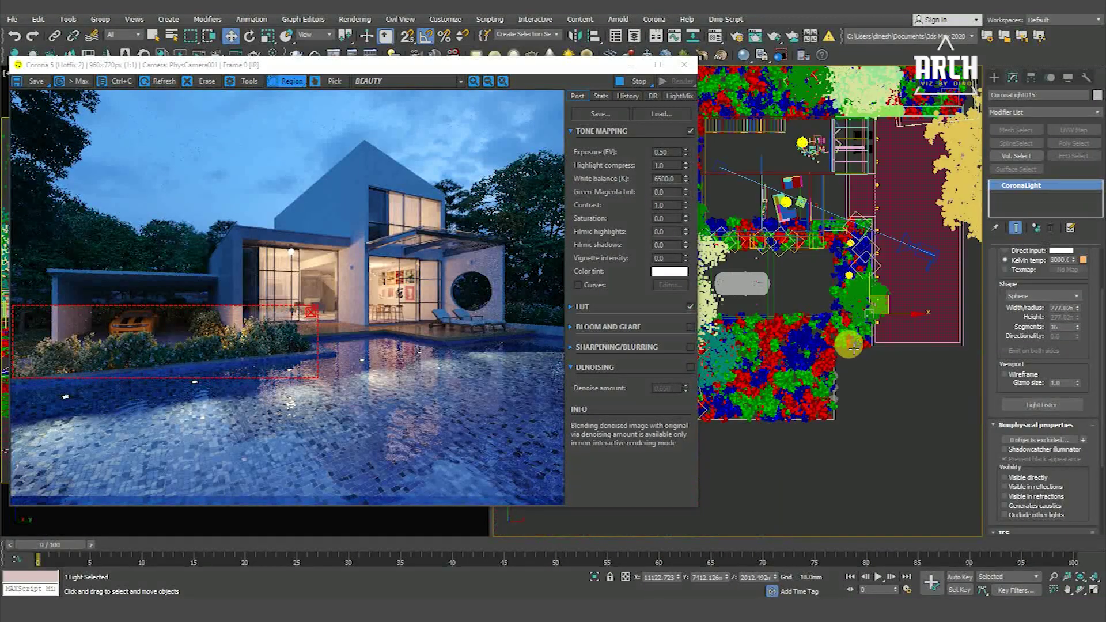
scroll(922, 322, down, 2)
scroll(890, 339, down, 1)
scroll(899, 334, down, 2)
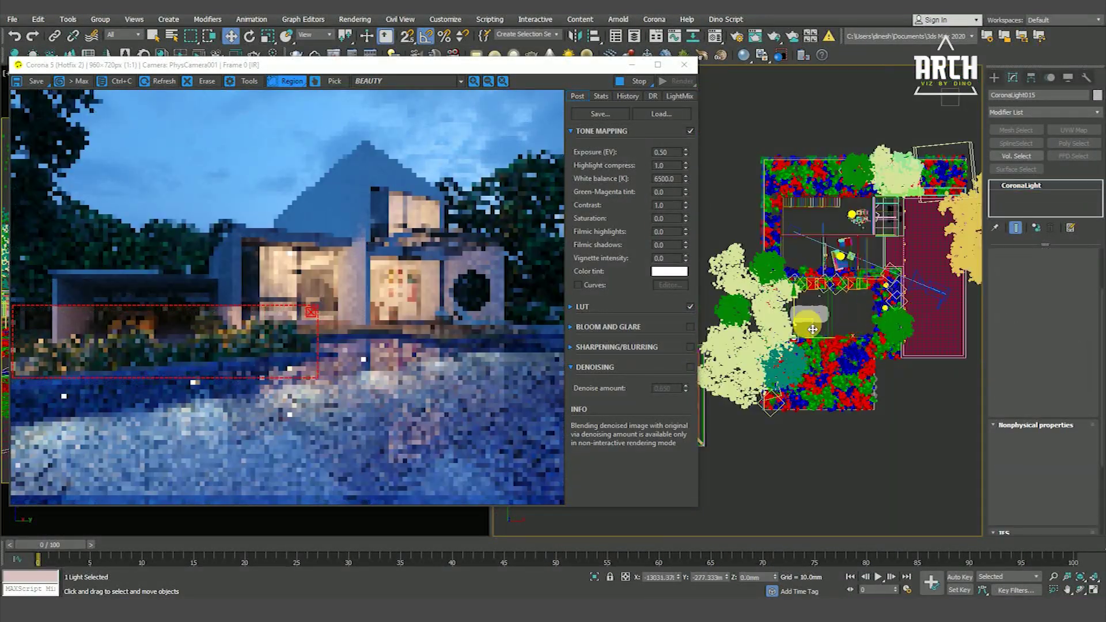
shift+drag(921, 321, 807, 340)
Create CoronaLight016 as an independent Copy of the garden sphere light.
click(498, 270)
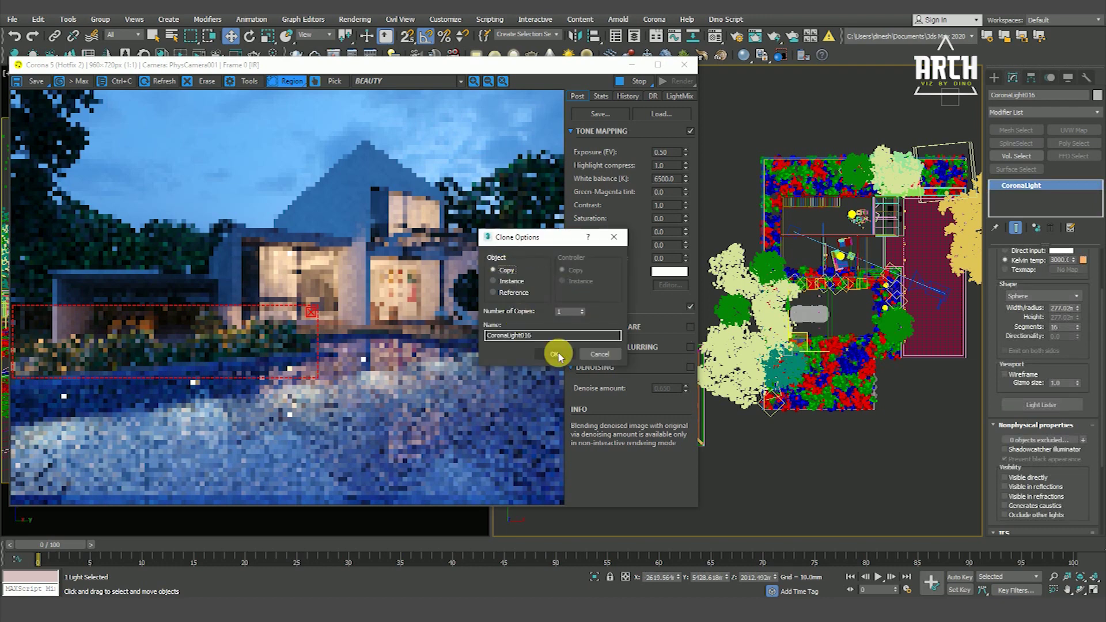
click(554, 354)
mouse_move(758, 360)
middle_down()
mouse_move(792, 405)
mouse_move(818, 375)
middle_up()
scroll(818, 374, up, 4)
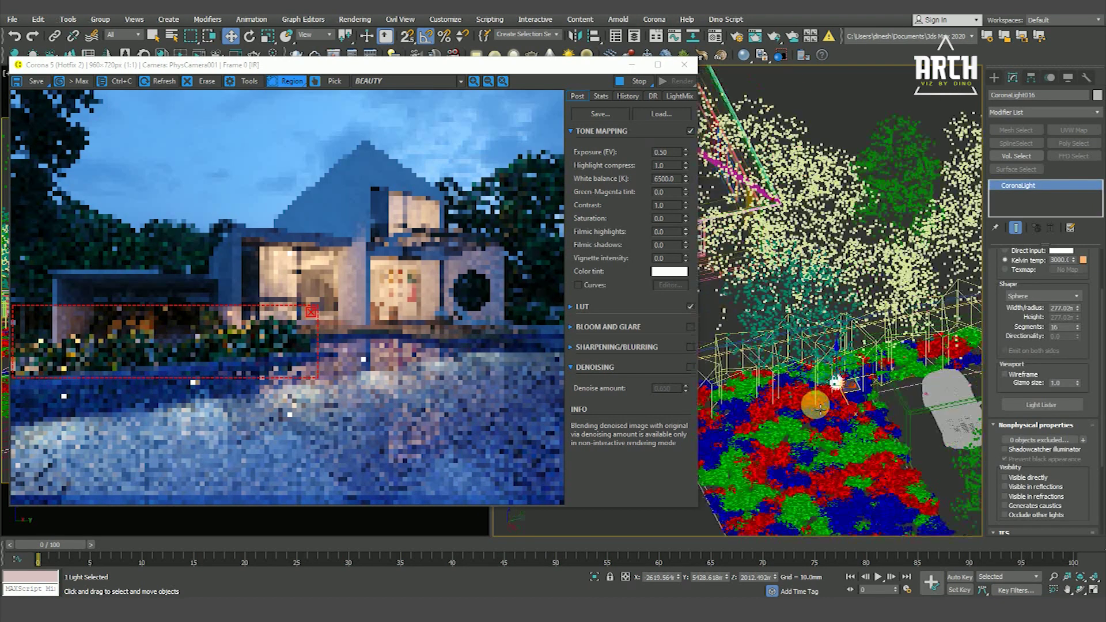
scroll(829, 364, up, 2)
scroll(830, 364, up, 2)
scroll(836, 369, up, 2)
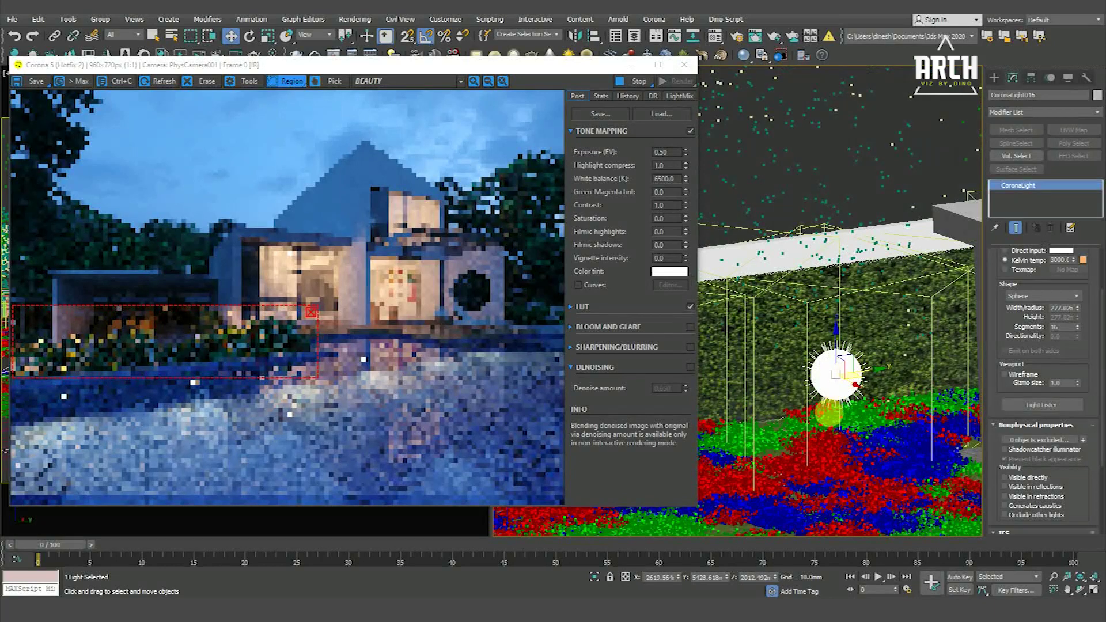
scroll(823, 351, up, 2)
scroll(860, 314, up, 2)
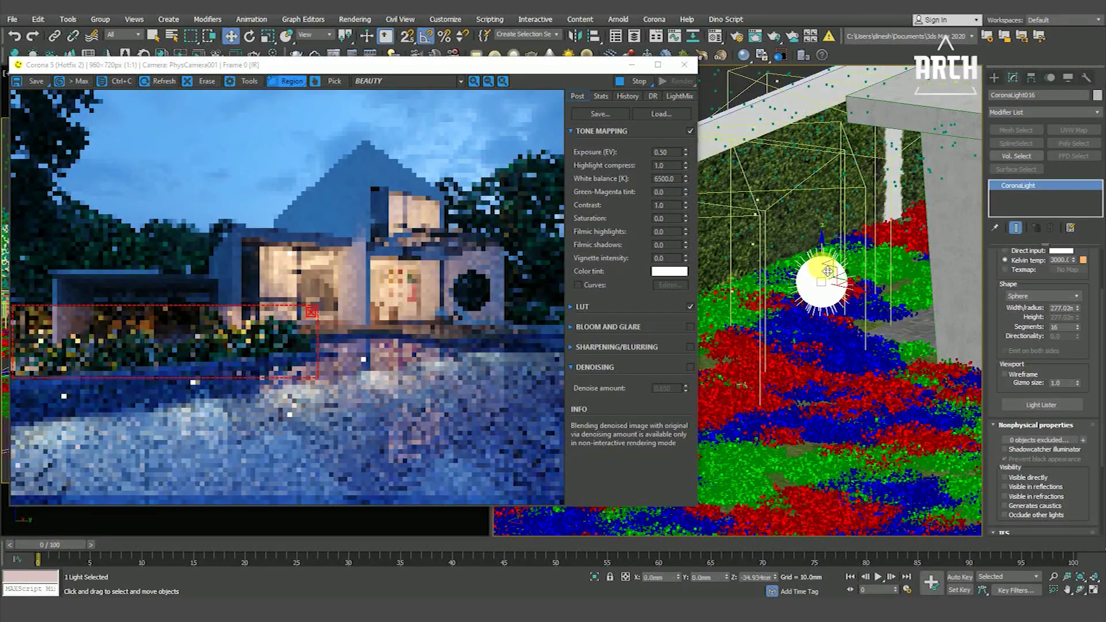
Lower CoronaLight016 in Z toward the garden beds.
drag(829, 255, 842, 326)
scroll(843, 328, down, 1)
scroll(844, 329, up, 3)
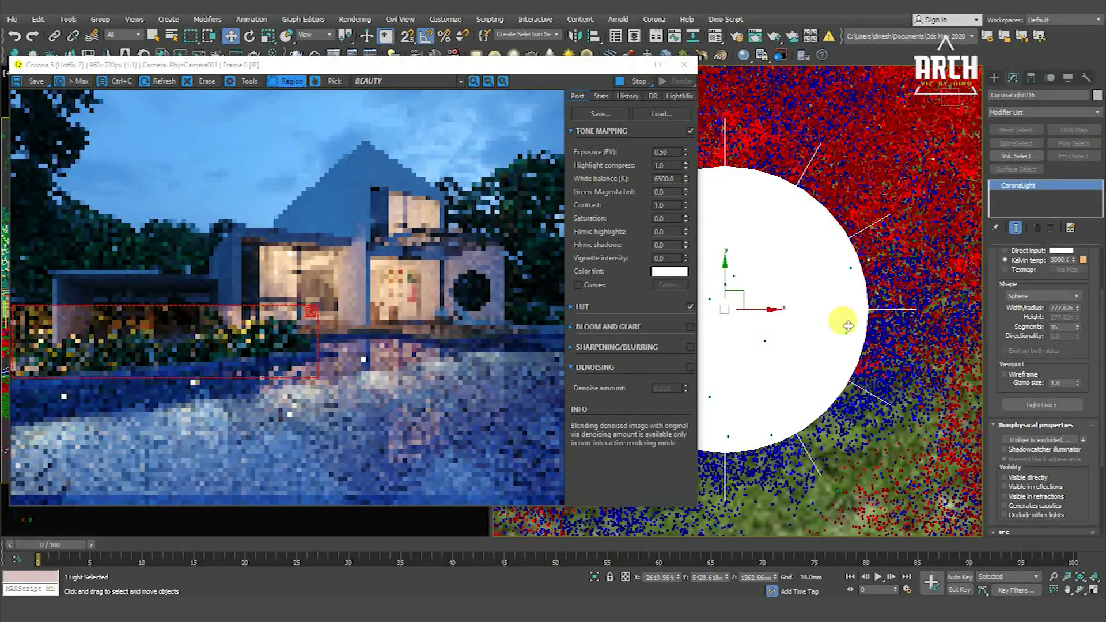
scroll(841, 323, down, 2)
scroll(841, 323, down, 2)
scroll(857, 329, down, 2)
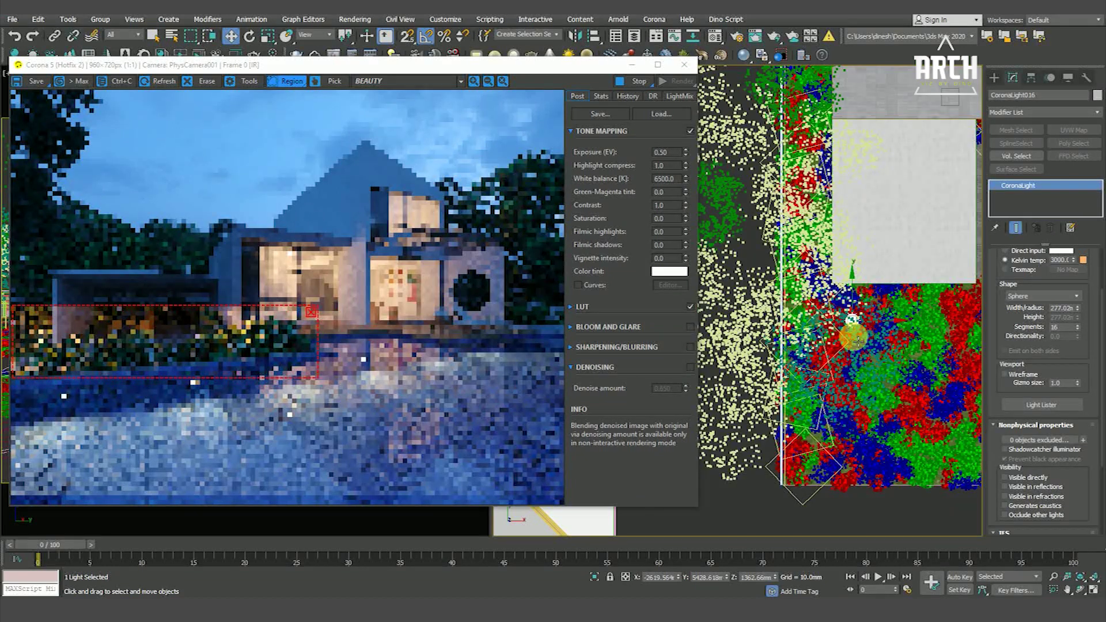
scroll(858, 341, up, 2)
scroll(861, 346, up, 2)
Slide CoronaLight016 into place among the plants beside the pergola.
drag(880, 369, 875, 355)
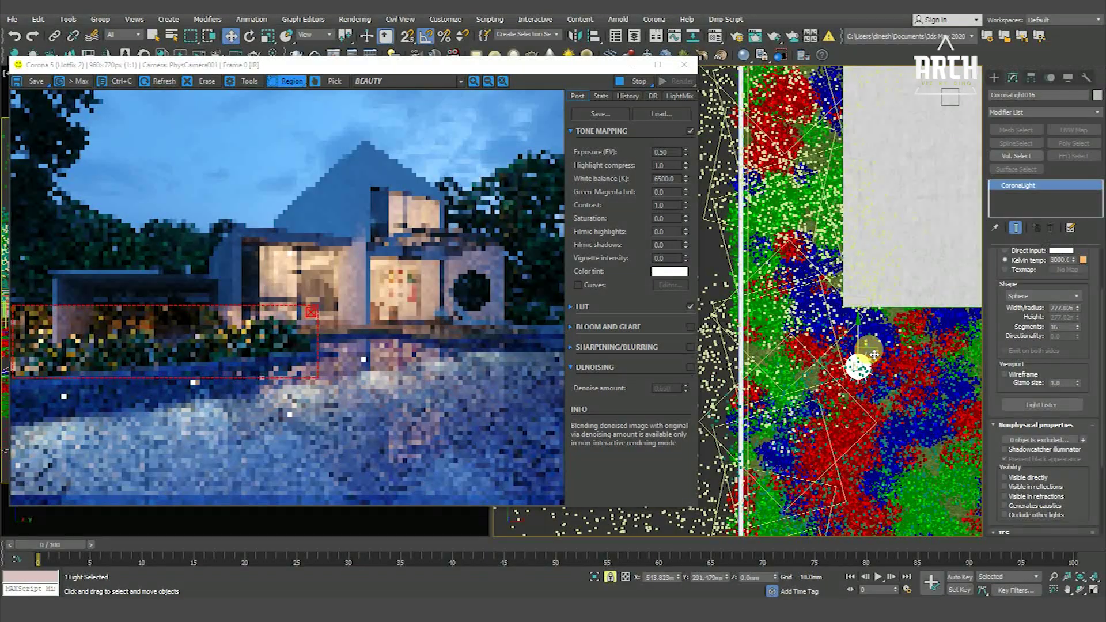
scroll(52, 363, up, 2)
scroll(92, 326, up, 2)
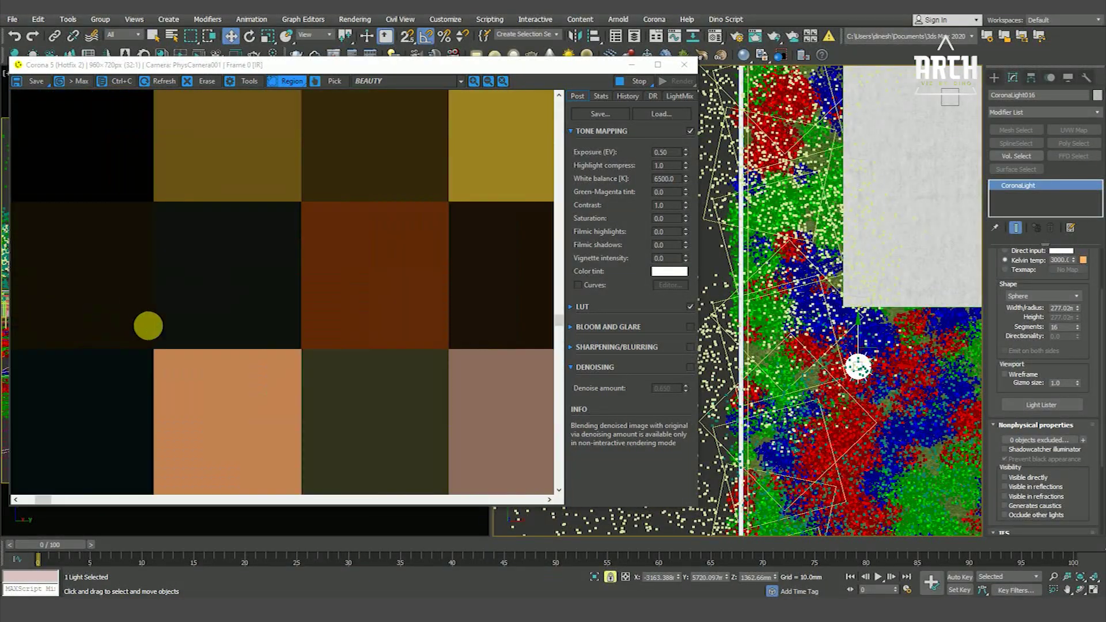
scroll(132, 325, down, 3)
scroll(92, 339, up, 2)
scroll(89, 336, down, 3)
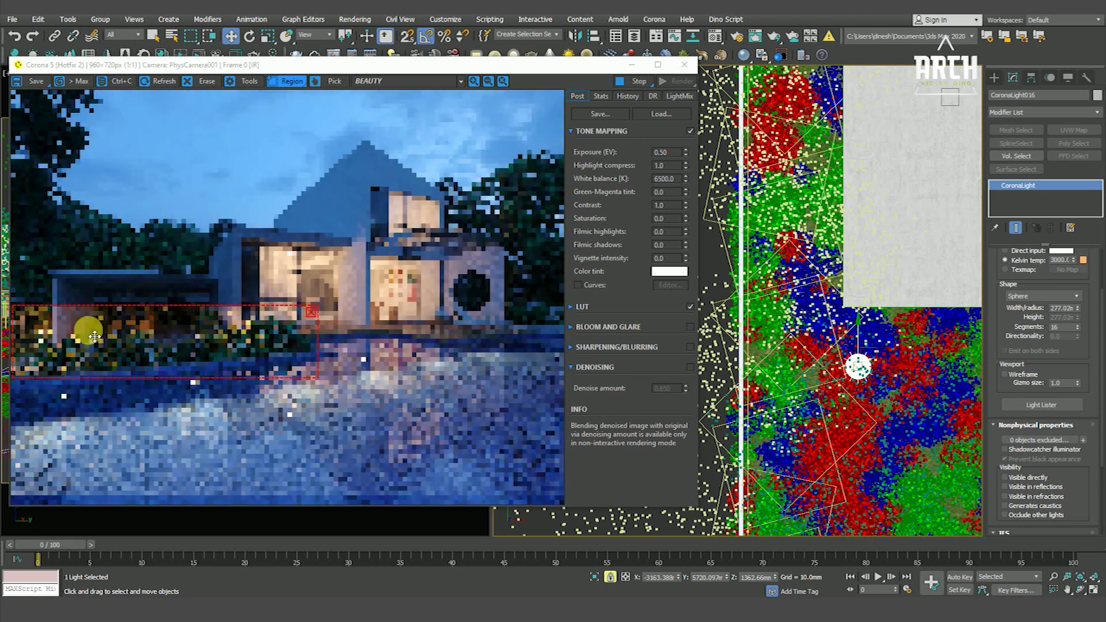
scroll(61, 349, up, 2)
scroll(66, 313, up, 2)
scroll(83, 321, down, 4)
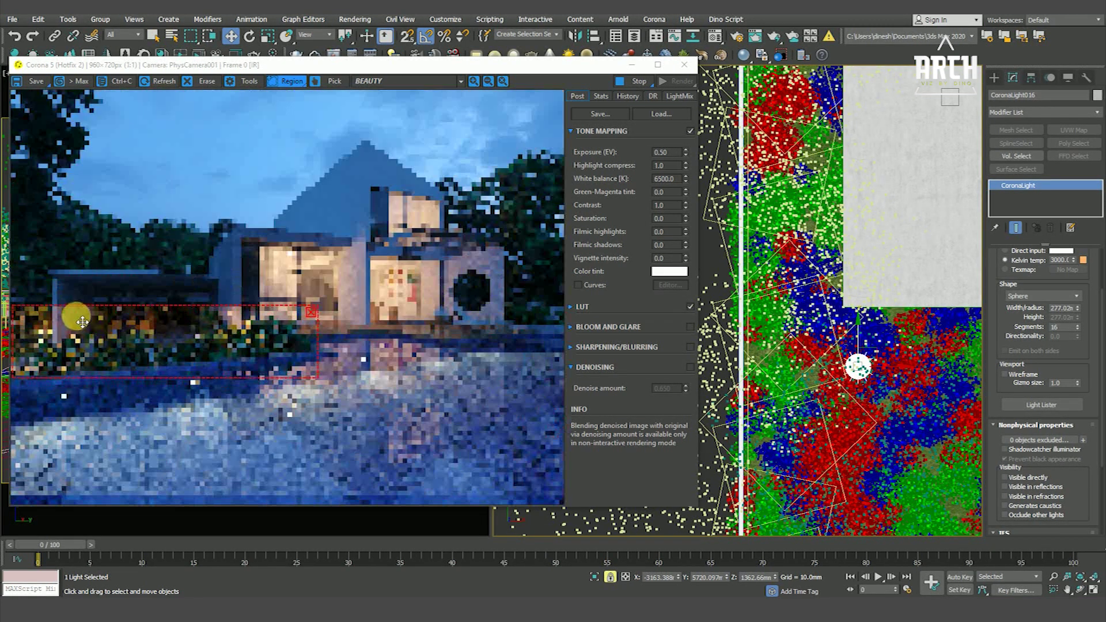
scroll(52, 341, up, 1)
scroll(49, 348, up, 1)
scroll(58, 334, up, 2)
scroll(69, 318, down, 1)
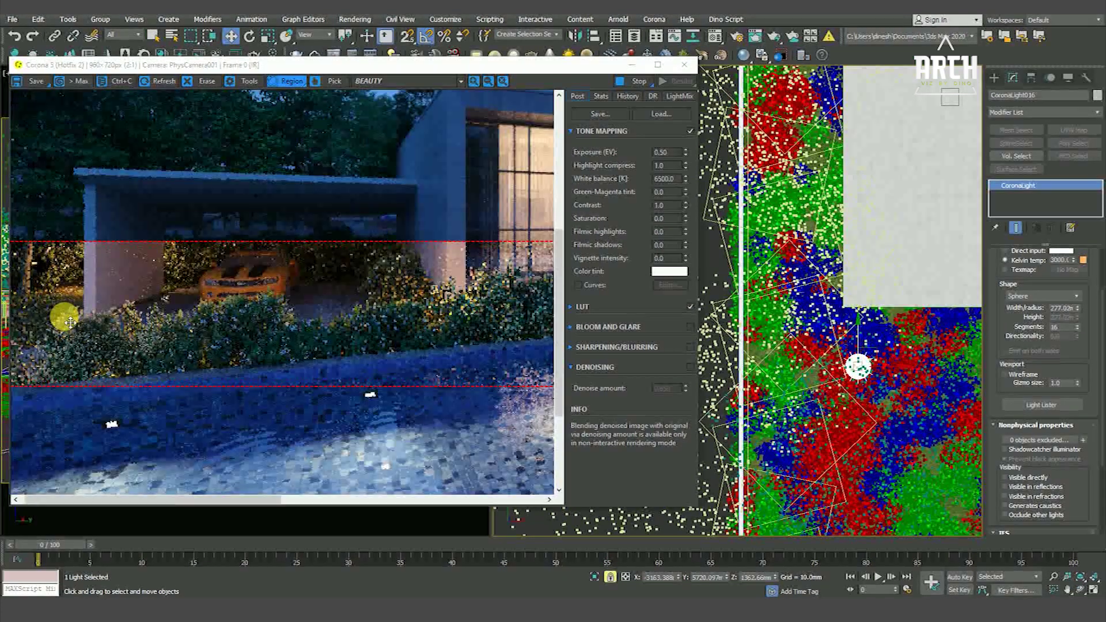
scroll(26, 267, up, 2)
scroll(201, 285, down, 2)
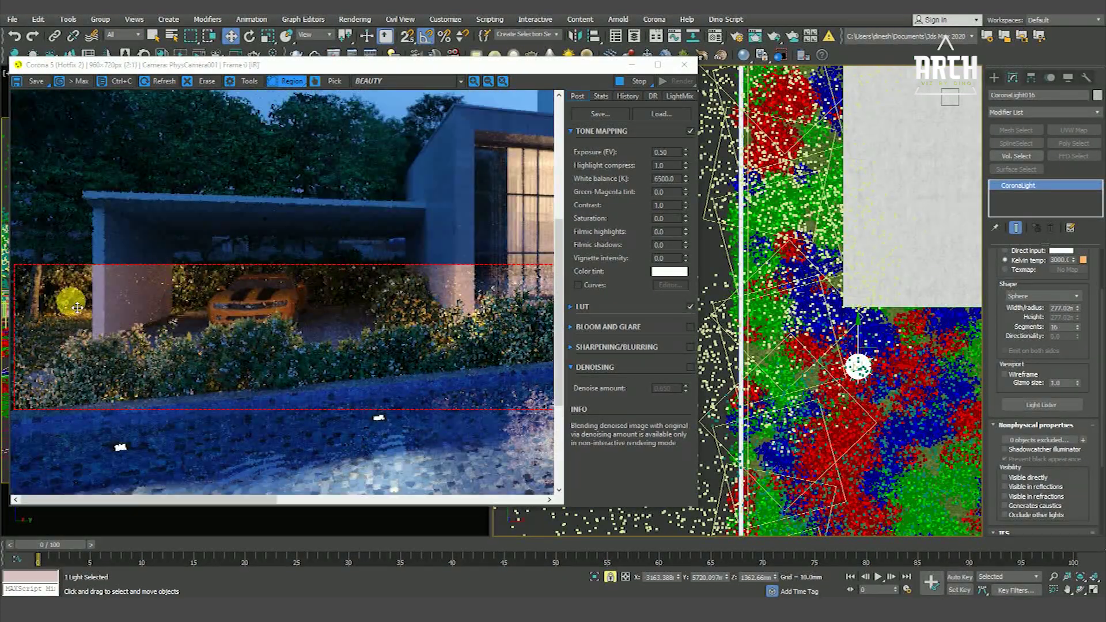
scroll(77, 308, down, 1)
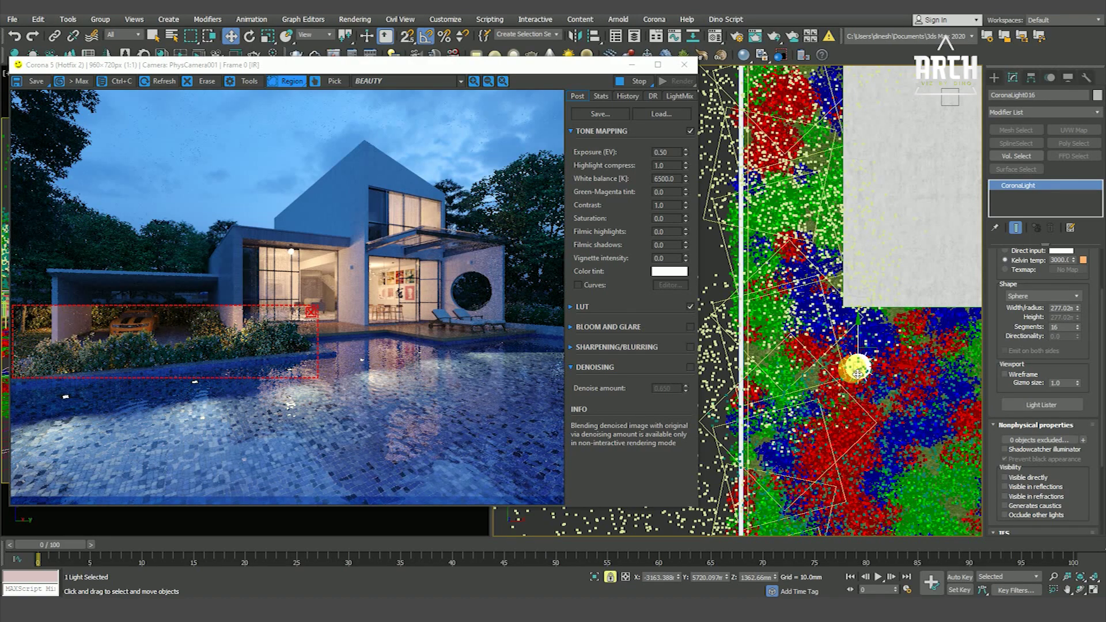
From a tilted view of the plants, drag out another clone of the light toward the carport.
mouse_move(836, 356)
alt+middle_down()
mouse_move(772, 302)
mouse_move(847, 369)
mouse_move(849, 386)
mouse_move(841, 374)
alt+middle_up()
scroll(841, 374, up, 3)
scroll(858, 366, down, 1)
scroll(851, 393, down, 3)
scroll(851, 393, up, 2)
shift+drag(858, 407, 853, 259)
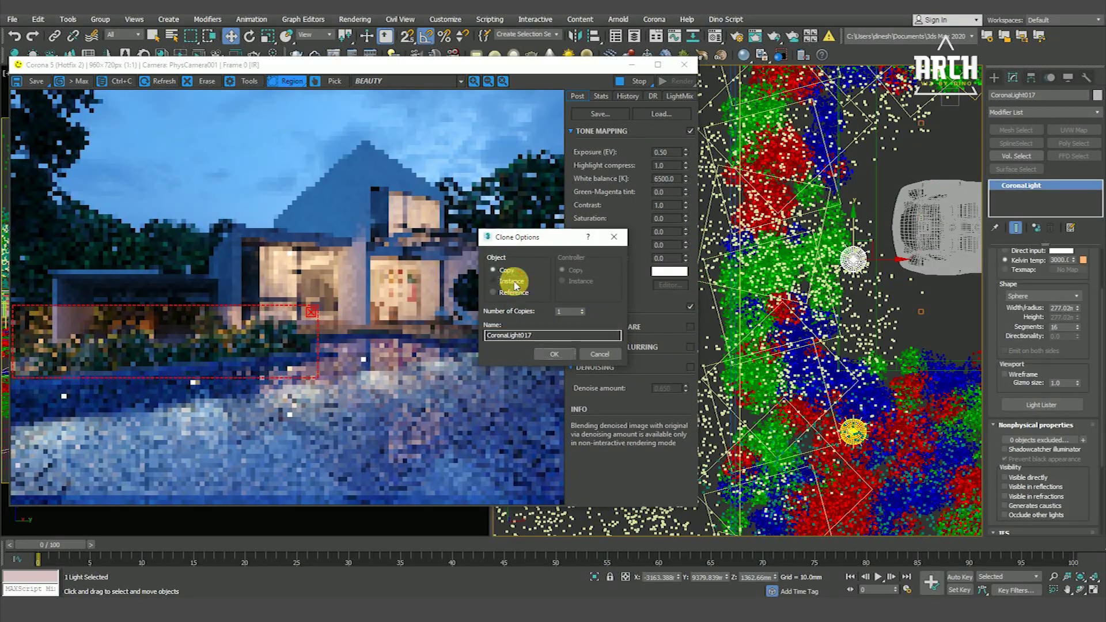
Make the new clone CoronaLight017 an Instance near the carport.
click(554, 354)
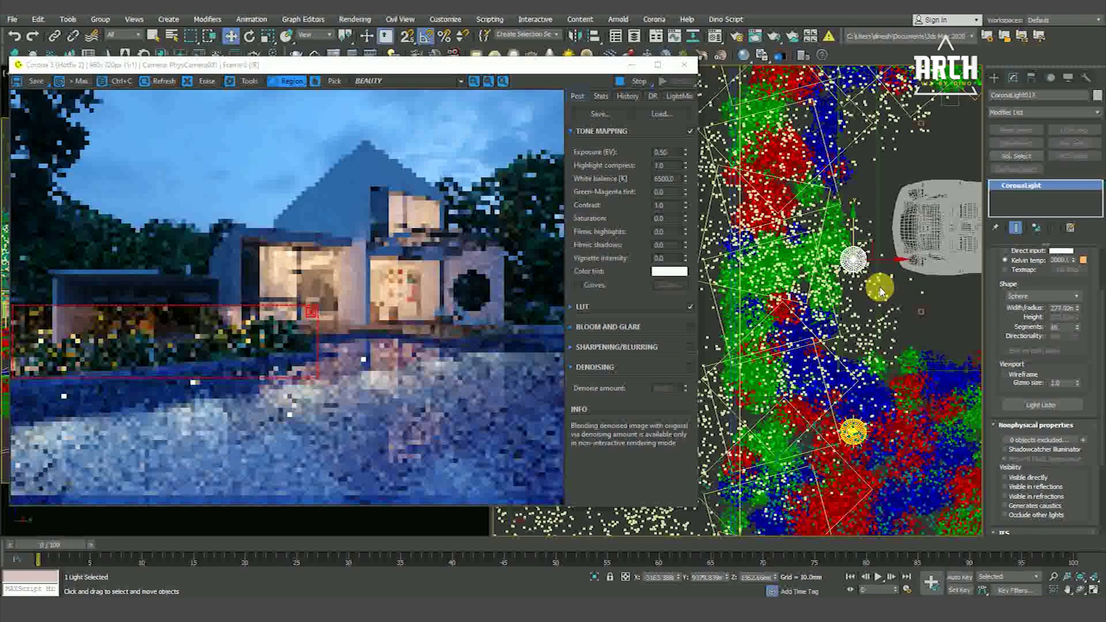
scroll(123, 308, up, 3)
scroll(167, 293, down, 3)
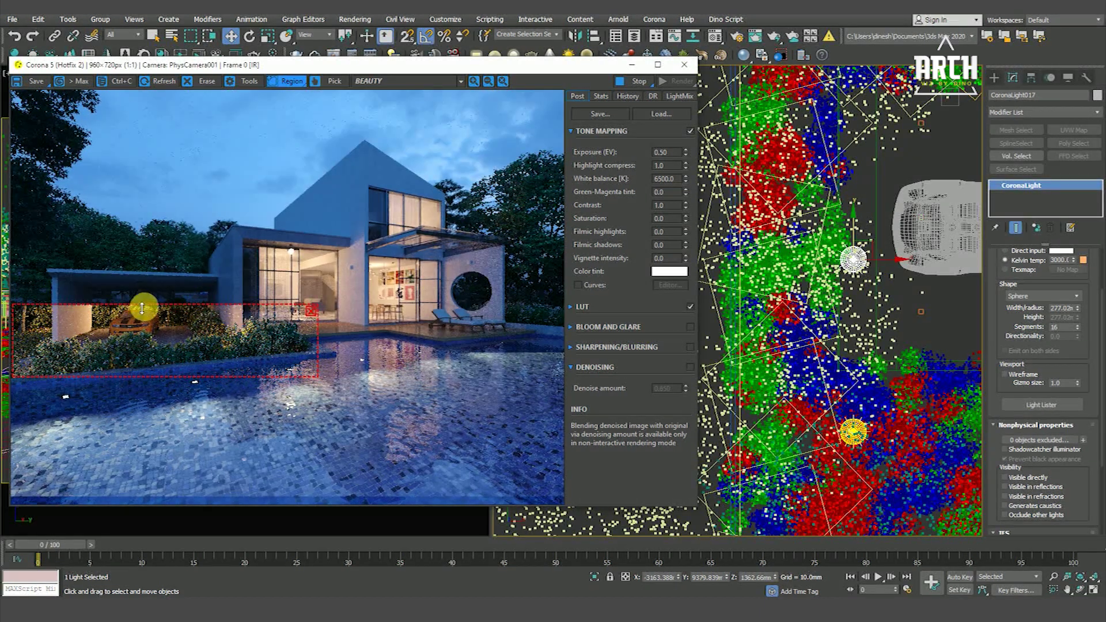
Extend the Corona render region upward so it covers the carport.
drag(141, 308, 143, 263)
scroll(78, 310, up, 3)
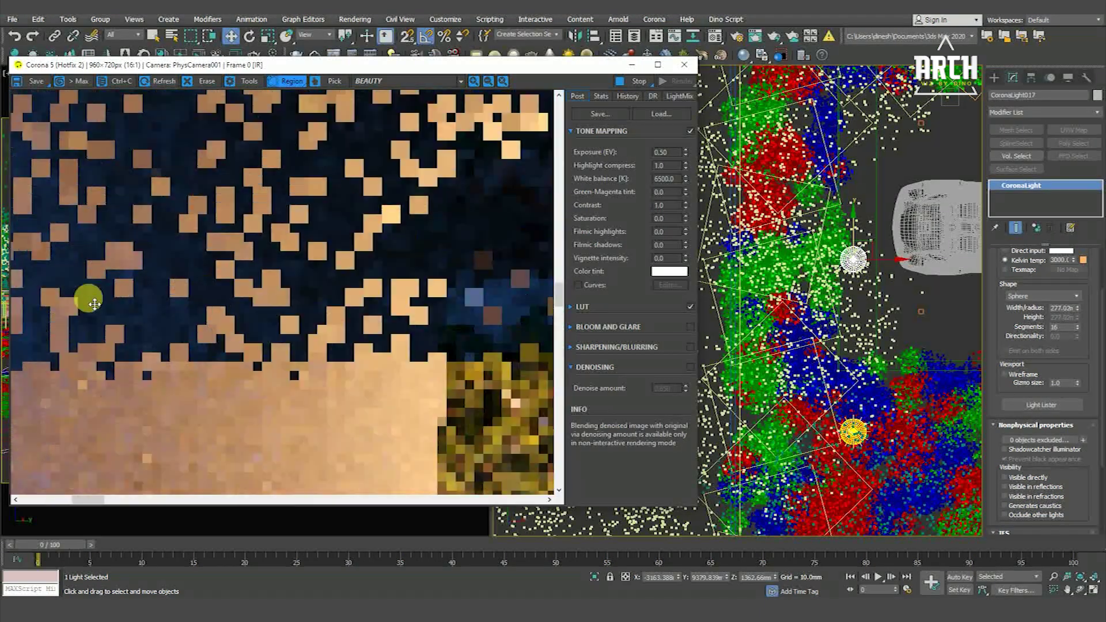
scroll(226, 291, down, 1)
scroll(262, 280, down, 2)
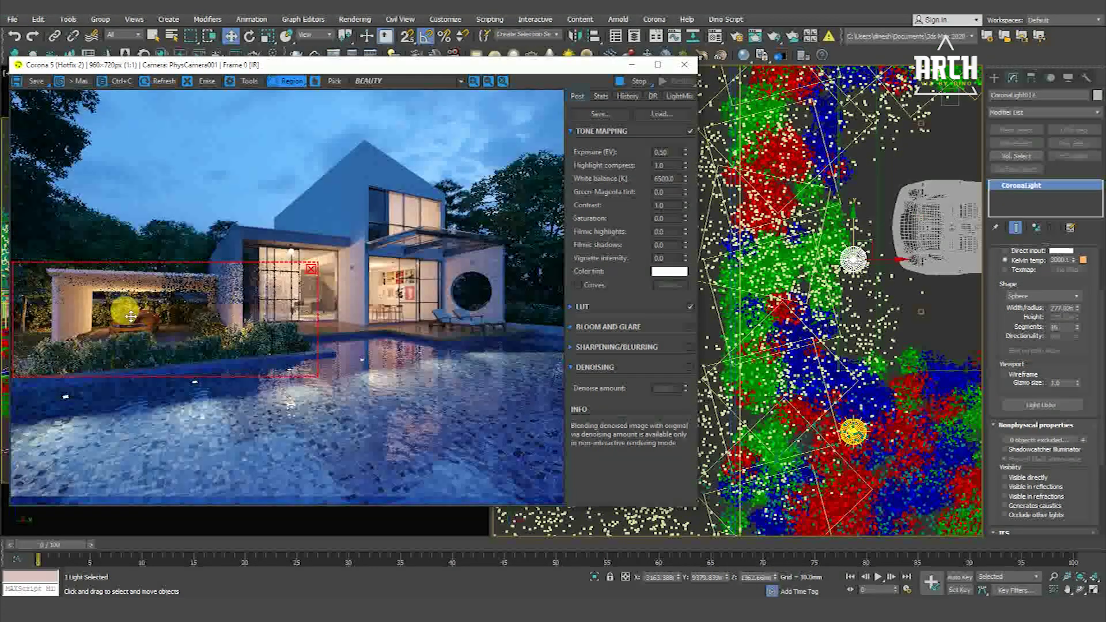
scroll(102, 306, up, 2)
scroll(249, 297, down, 2)
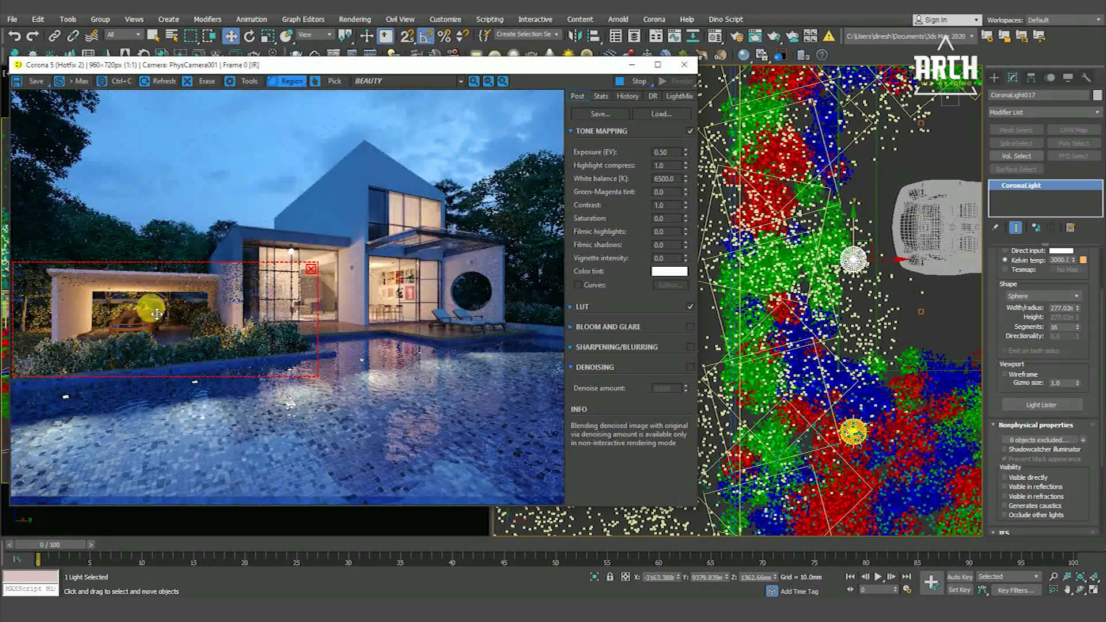
scroll(144, 313, up, 2)
scroll(127, 311, down, 1)
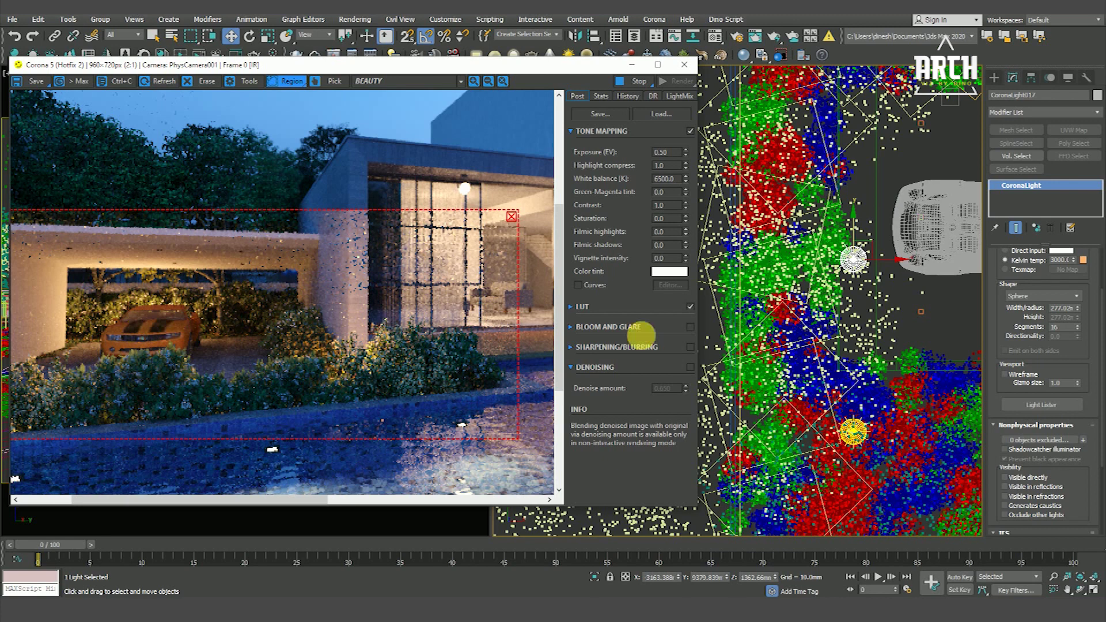
middle_drag(864, 236, 815, 450)
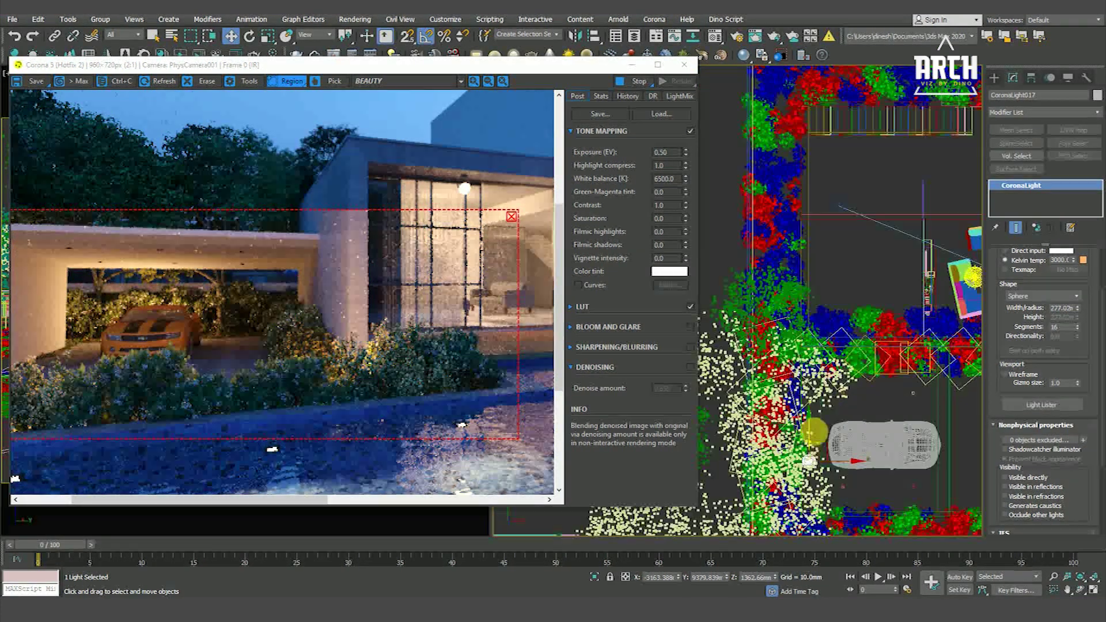
Clone the sphere light further along the planting as instance CoronaLight018.
shift+drag(815, 432, 815, 340)
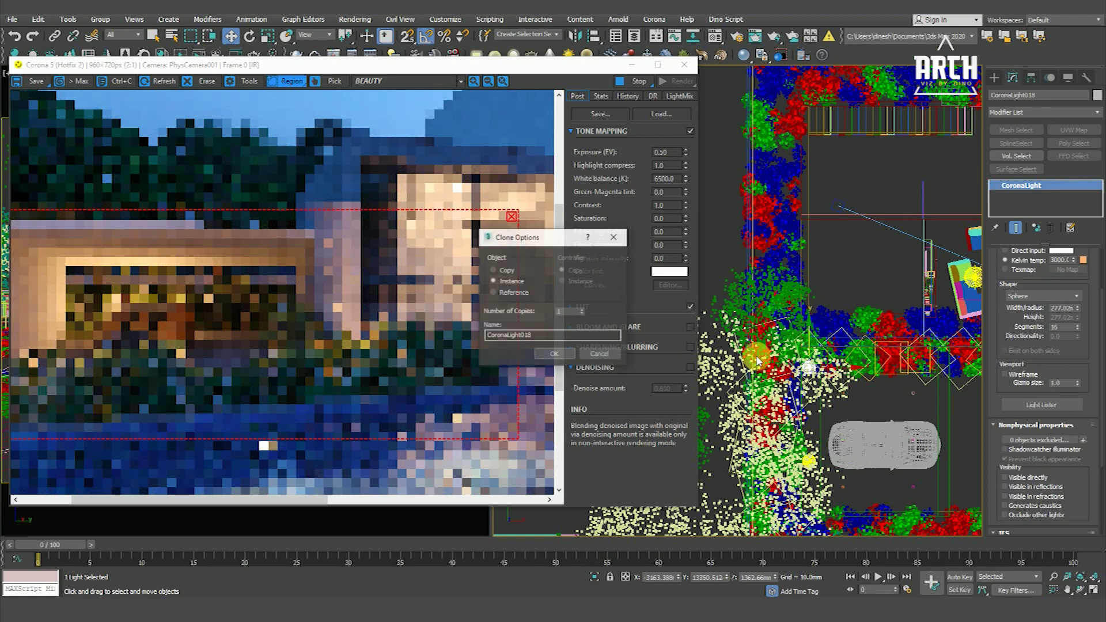
click(552, 354)
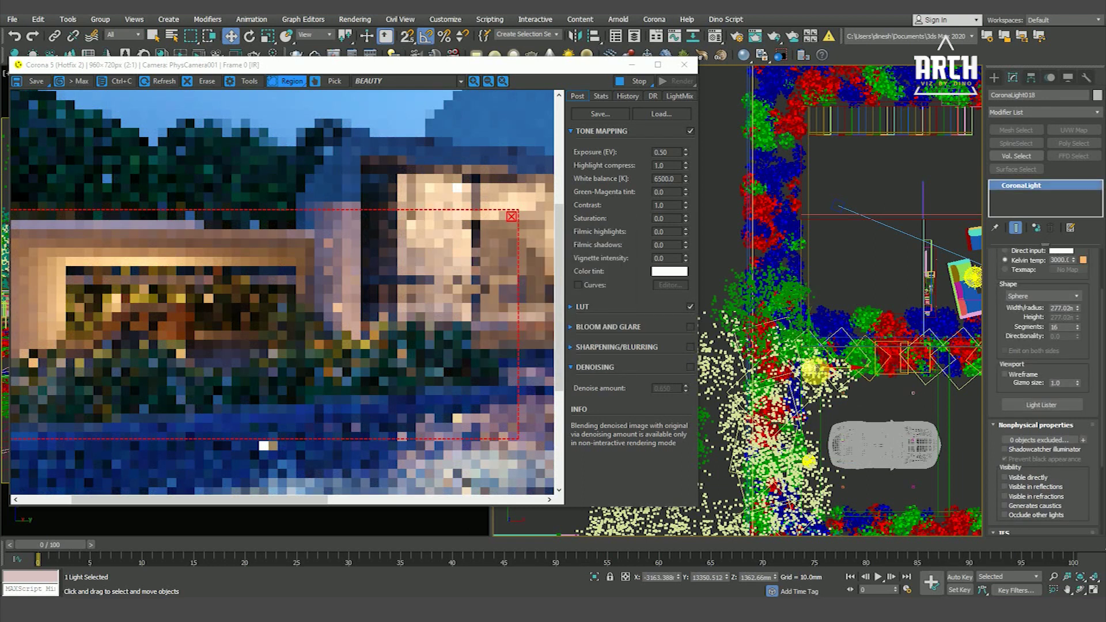
scroll(227, 294, up, 1)
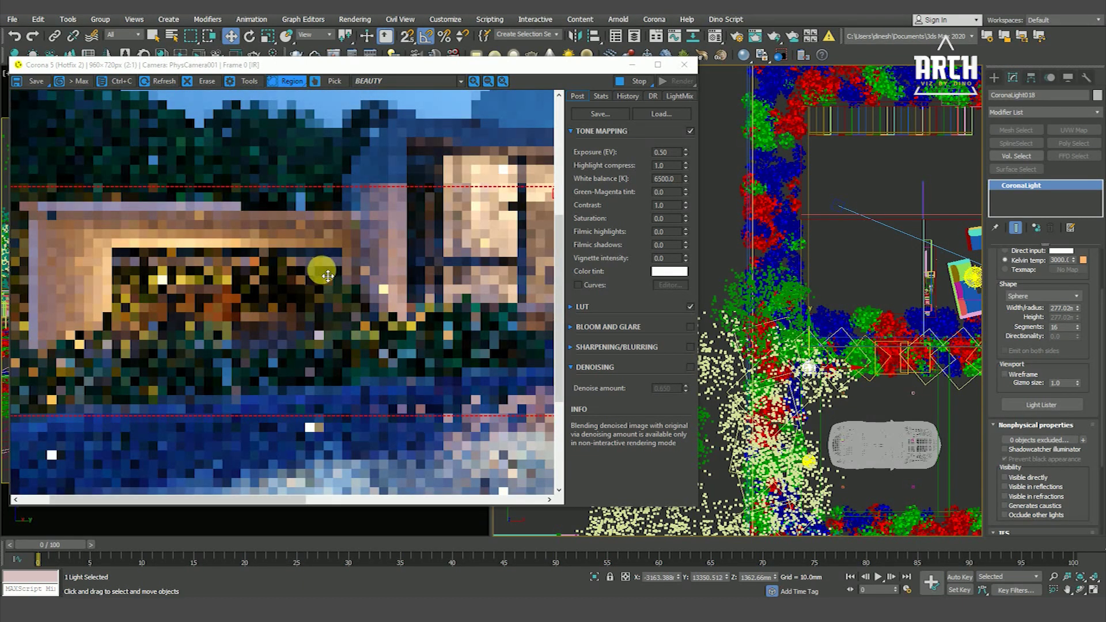
scroll(323, 279, down, 2)
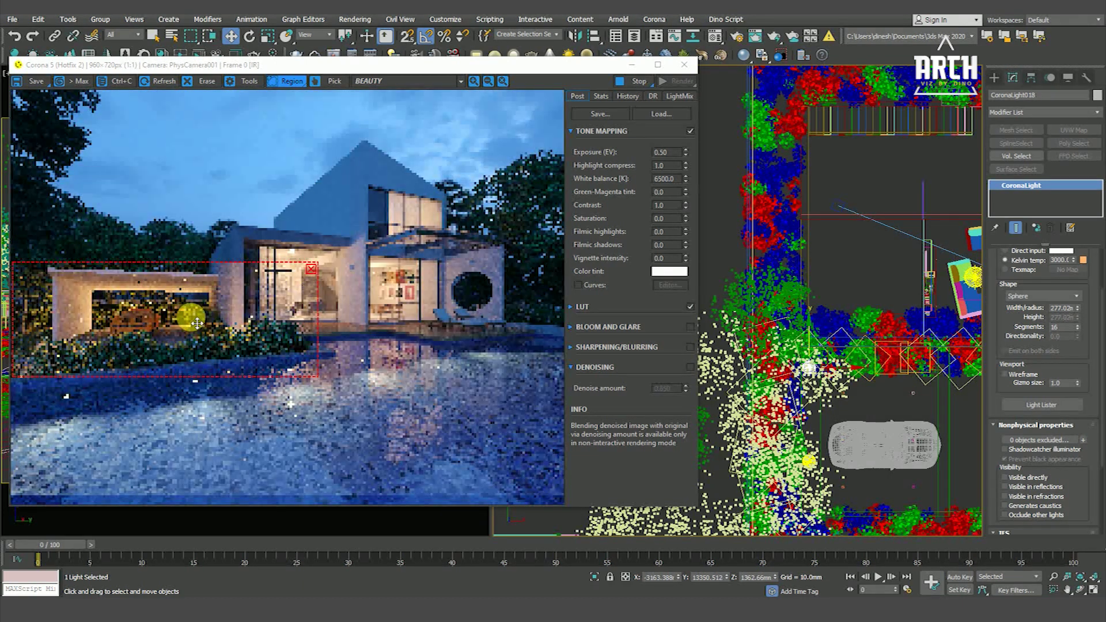
Zoom around the Corona frame buffer to inspect CoronaLight018's glow.
scroll(190, 322, up, 5)
scroll(188, 316, down, 3)
scroll(185, 316, down, 2)
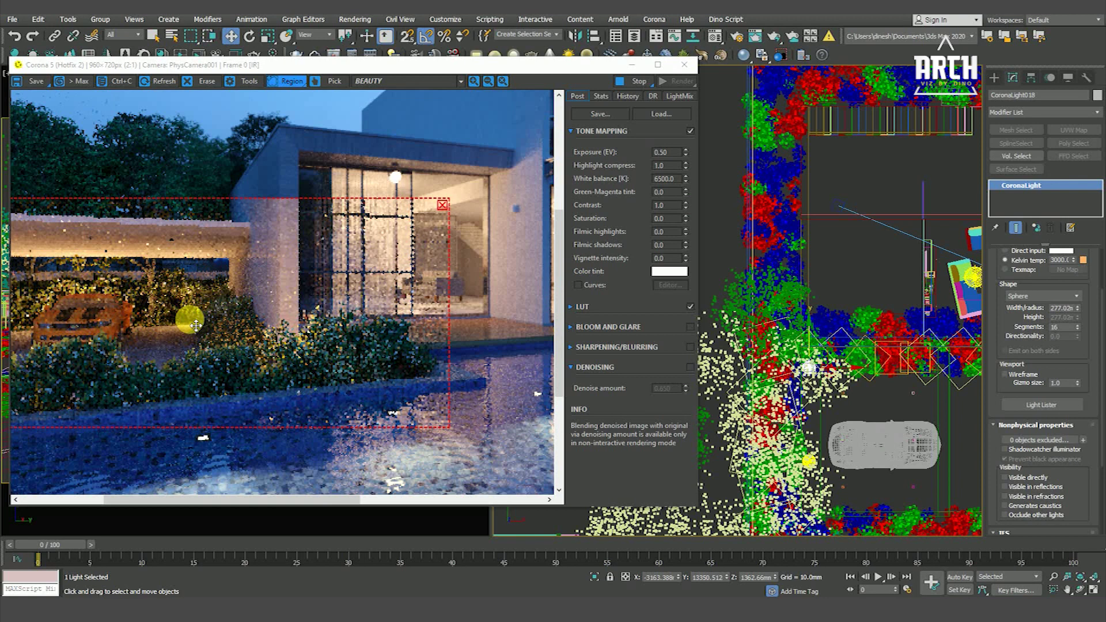
scroll(134, 305, up, 4)
scroll(135, 305, down, 1)
scroll(209, 289, up, 1)
scroll(212, 286, down, 1)
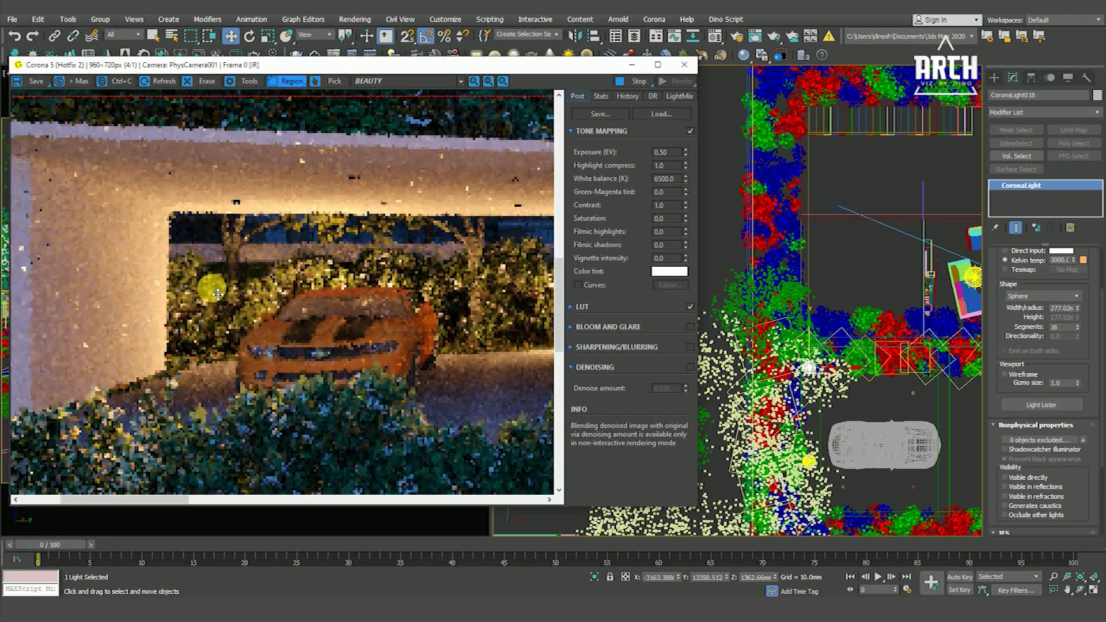
scroll(304, 322, down, 1)
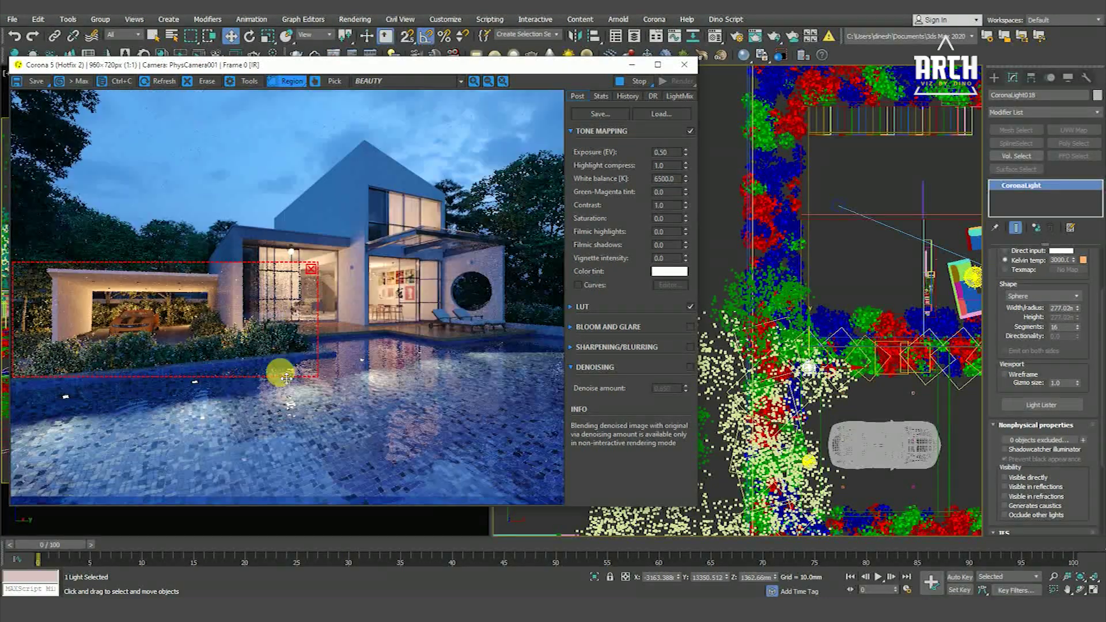
scroll(202, 317, up, 2)
scroll(215, 301, down, 1)
scroll(250, 343, down, 1)
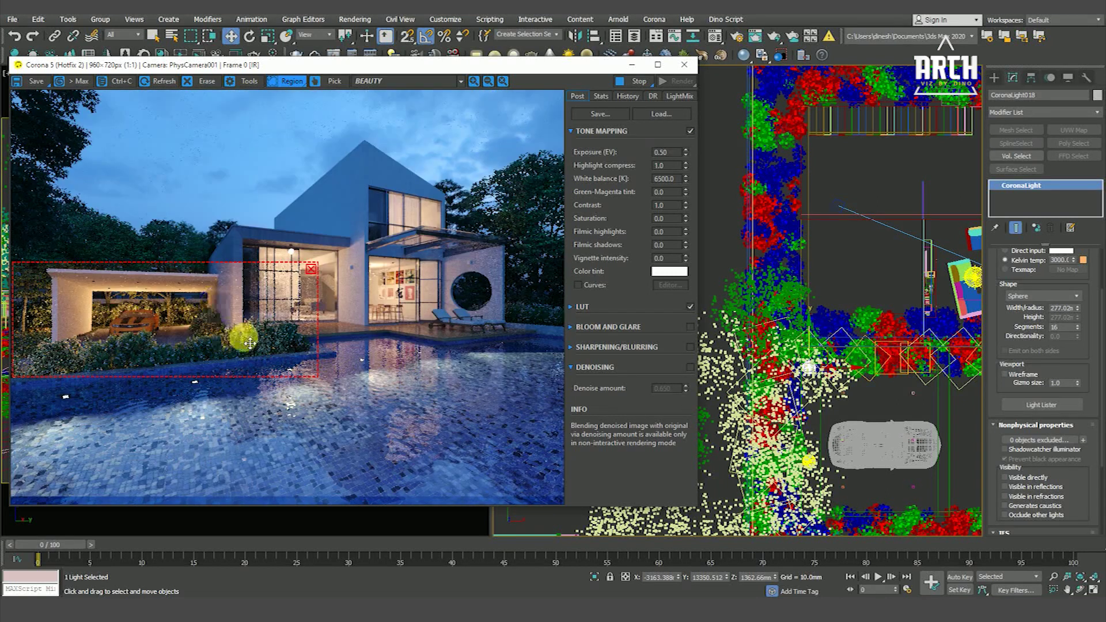
scroll(210, 325, up, 1)
scroll(236, 329, down, 1)
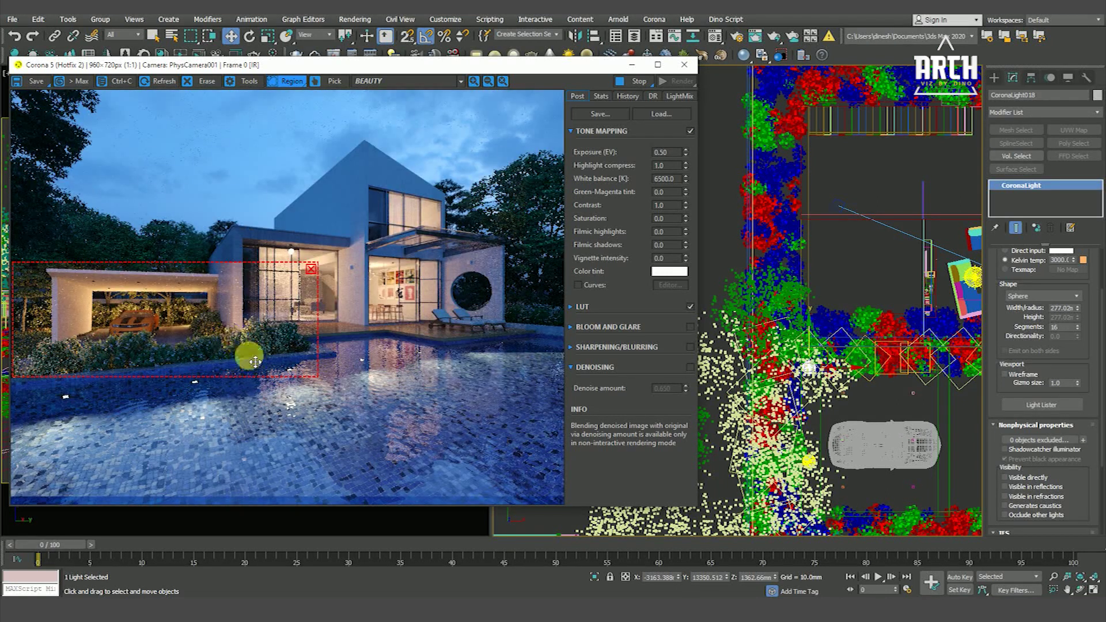
scroll(806, 404, down, 3)
scroll(805, 423, up, 1)
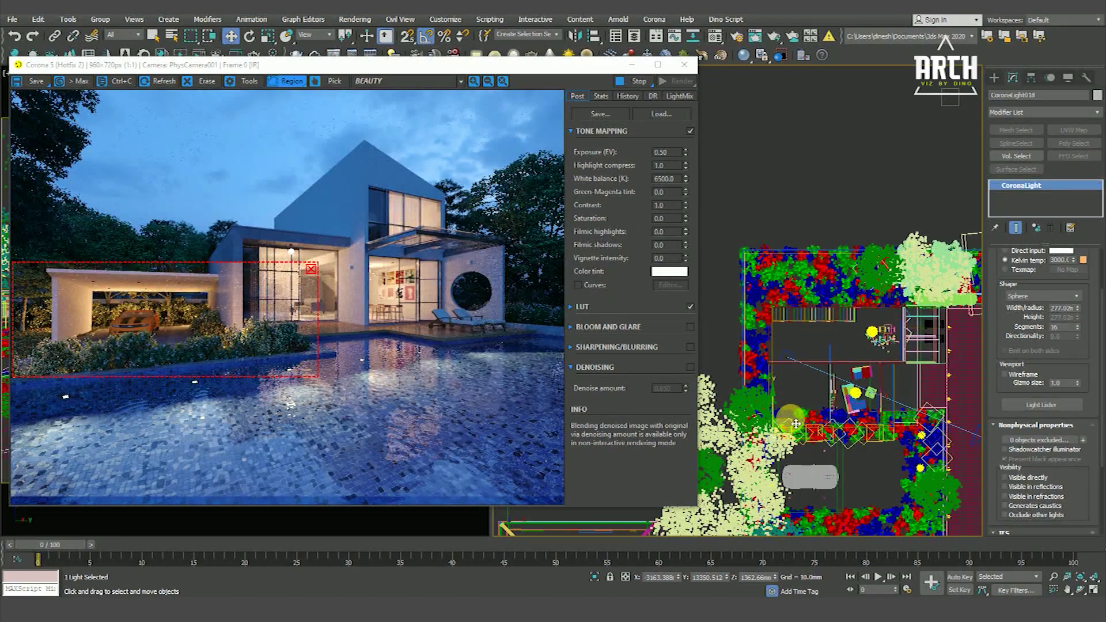
Clone the garden sphere light as instance CoronaLight019.
shift+drag(795, 423, 828, 279)
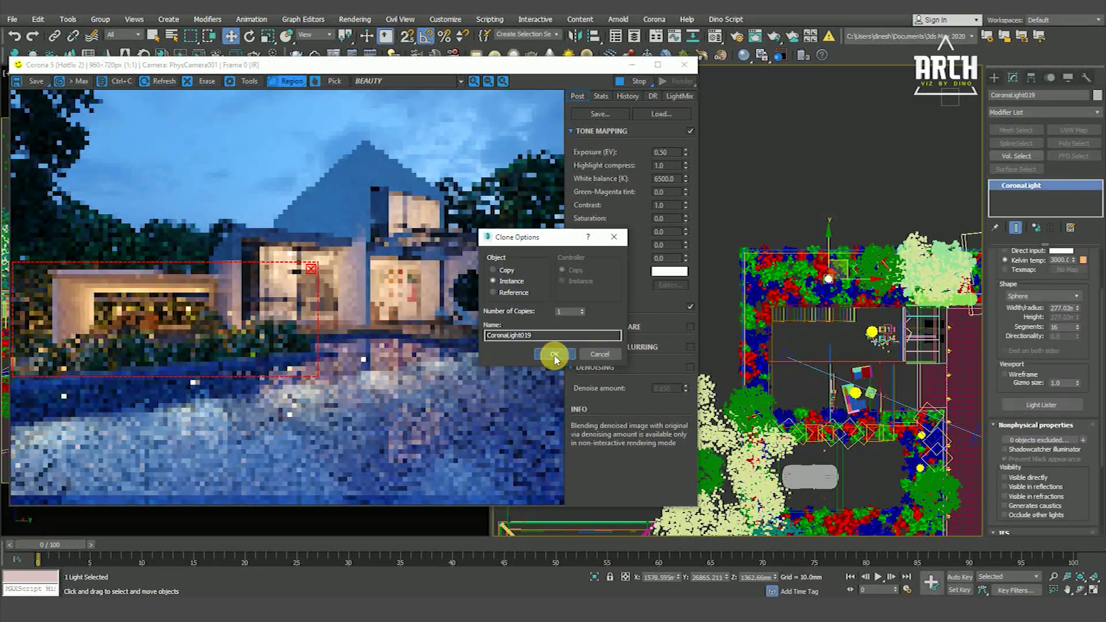
click(555, 356)
scroll(793, 300, up, 1)
scroll(794, 300, up, 2)
scroll(794, 299, up, 2)
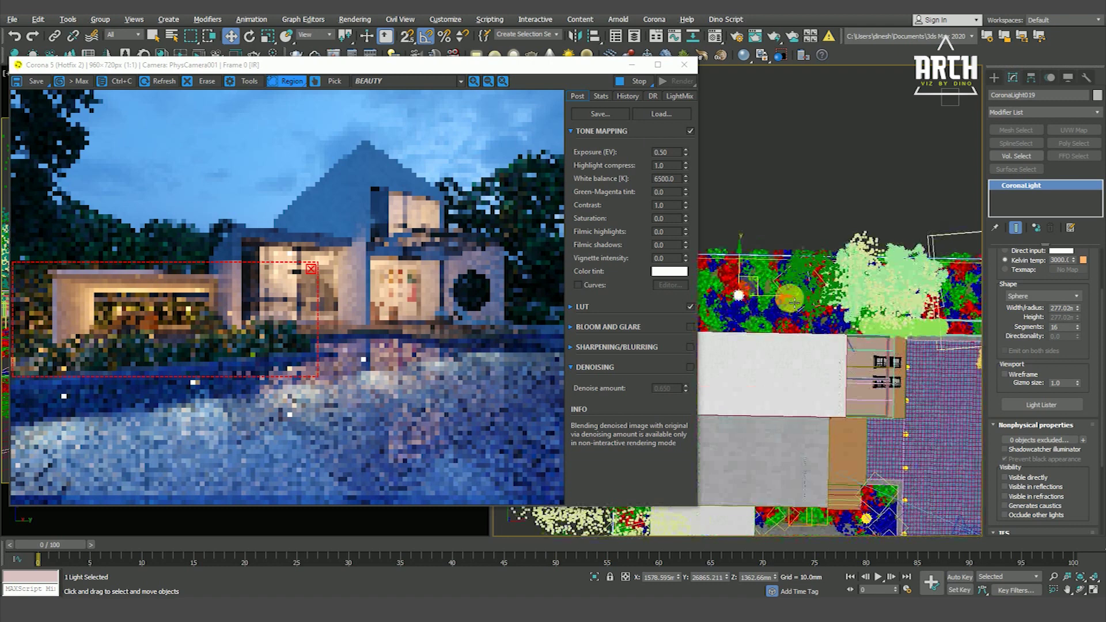
Move CoronaLight019 into the planting bed.
alt+middle_drag(793, 300, 833, 298)
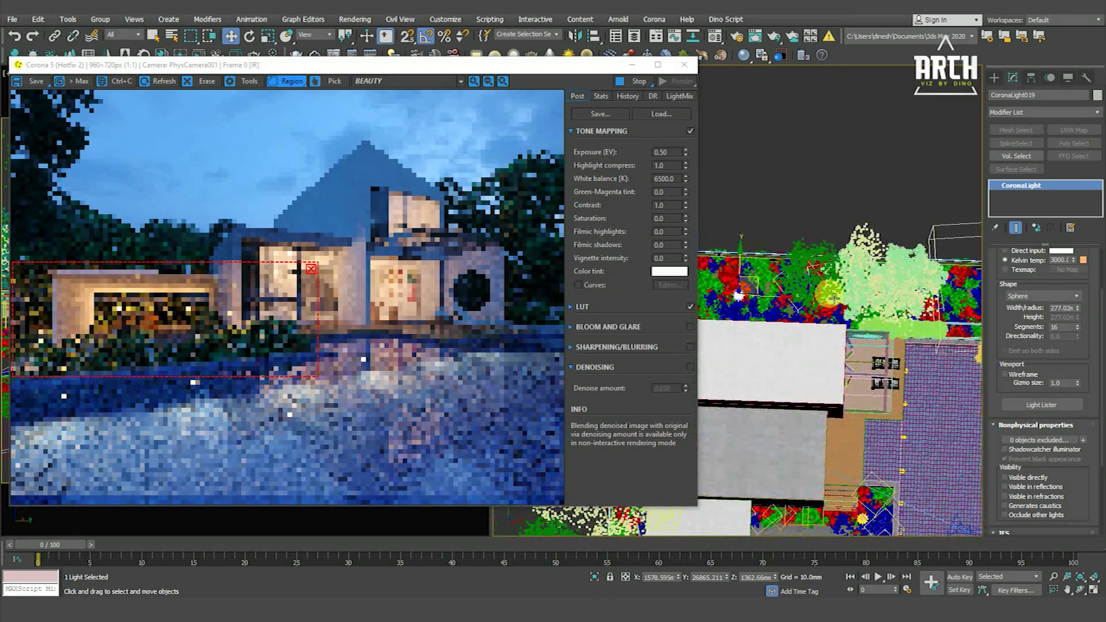
scroll(833, 298, up, 3)
scroll(834, 298, down, 2)
middle_drag(833, 298, 830, 342)
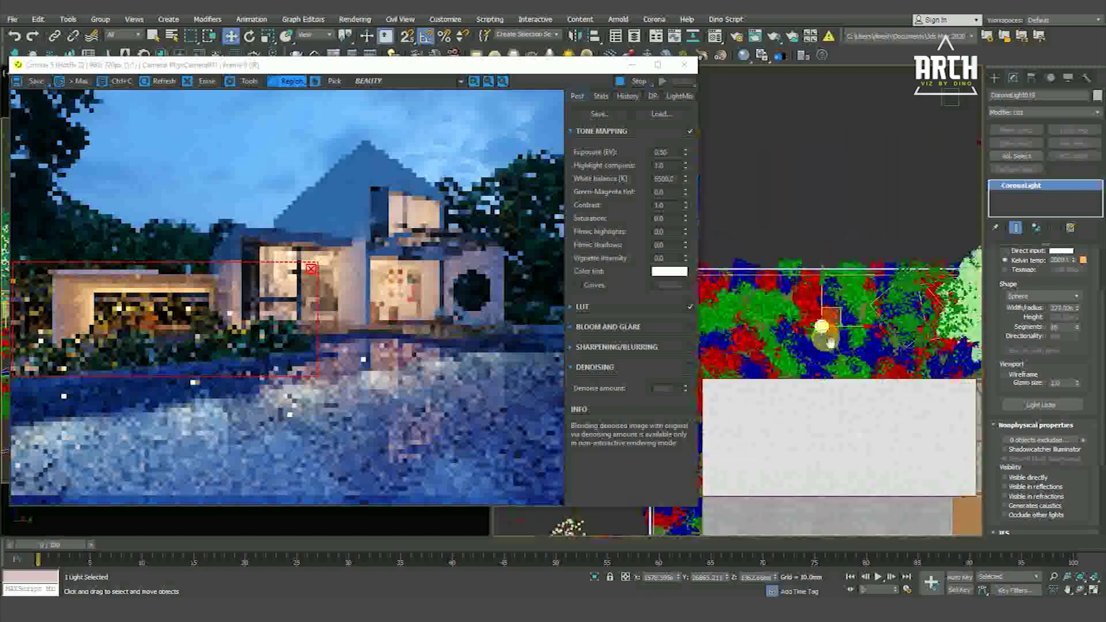
scroll(830, 342, up, 2)
drag(812, 296, 933, 343)
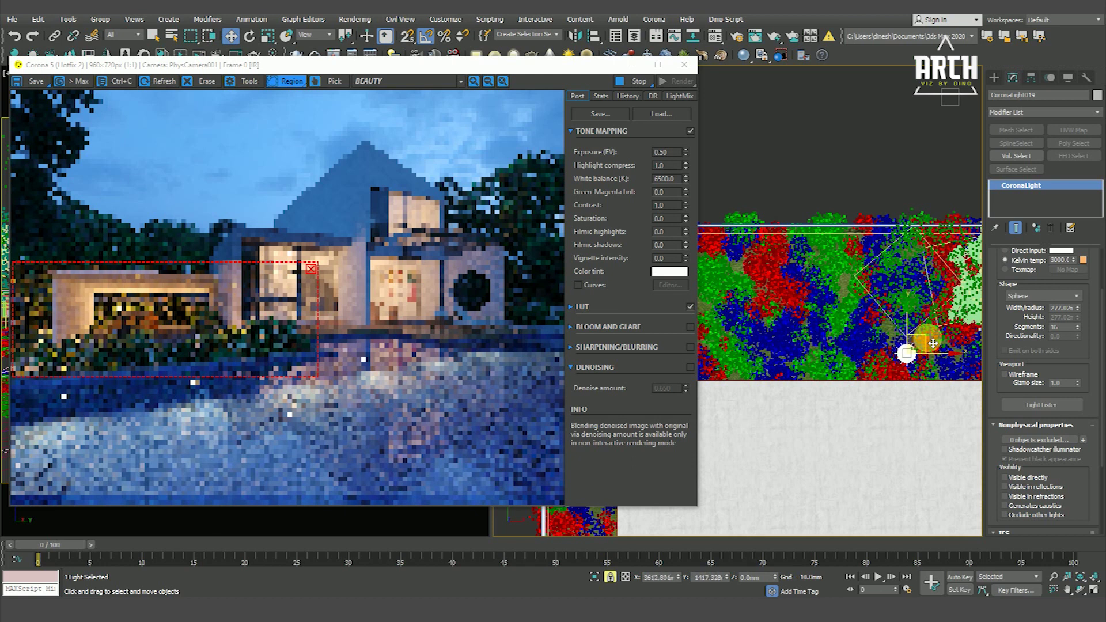
Draw a new render Region around the round-window corner, shifted further left.
drag(421, 234, 552, 340)
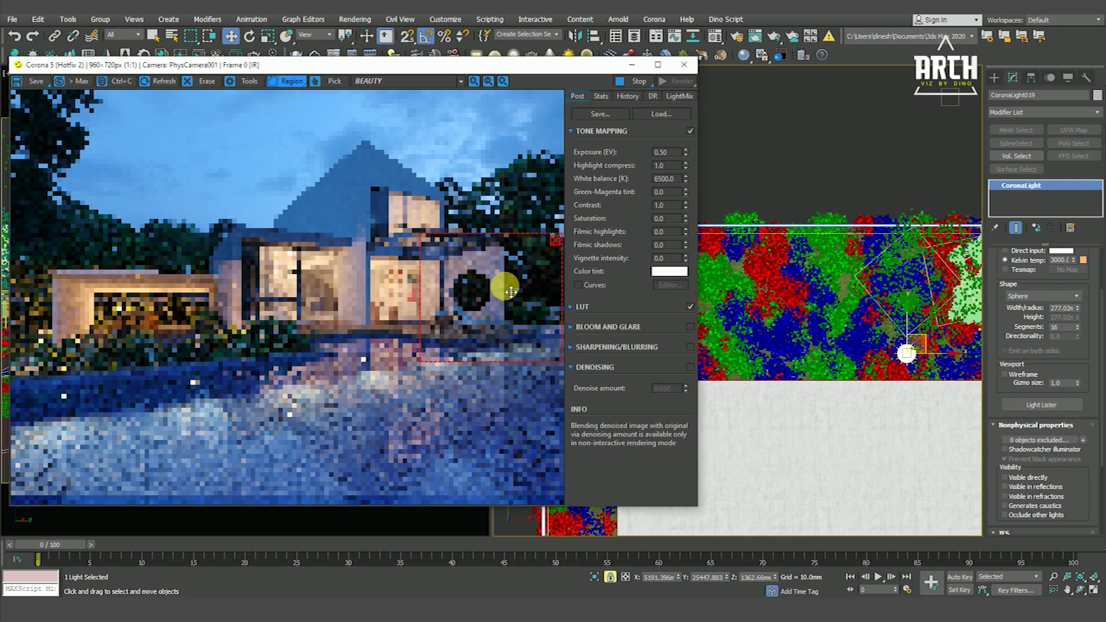
drag(496, 68, 389, 76)
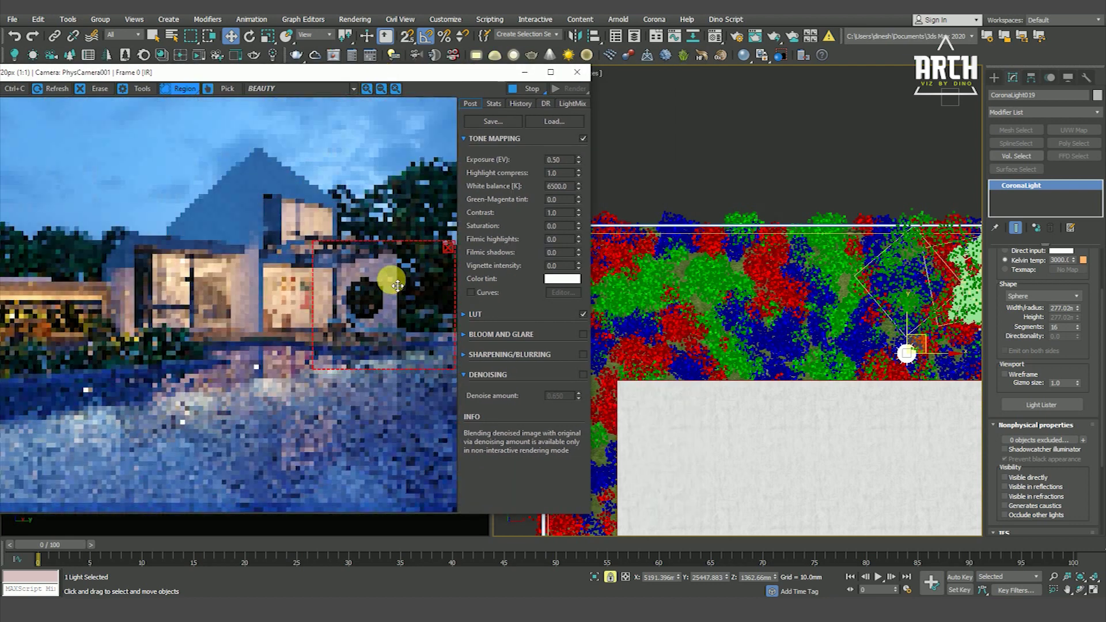
scroll(850, 342, down, 5)
Return to a near top-down garden view and drag out another instanced light clone.
mouse_move(716, 328)
alt+middle_down()
mouse_move(728, 299)
mouse_move(725, 371)
mouse_move(764, 364)
alt+middle_up()
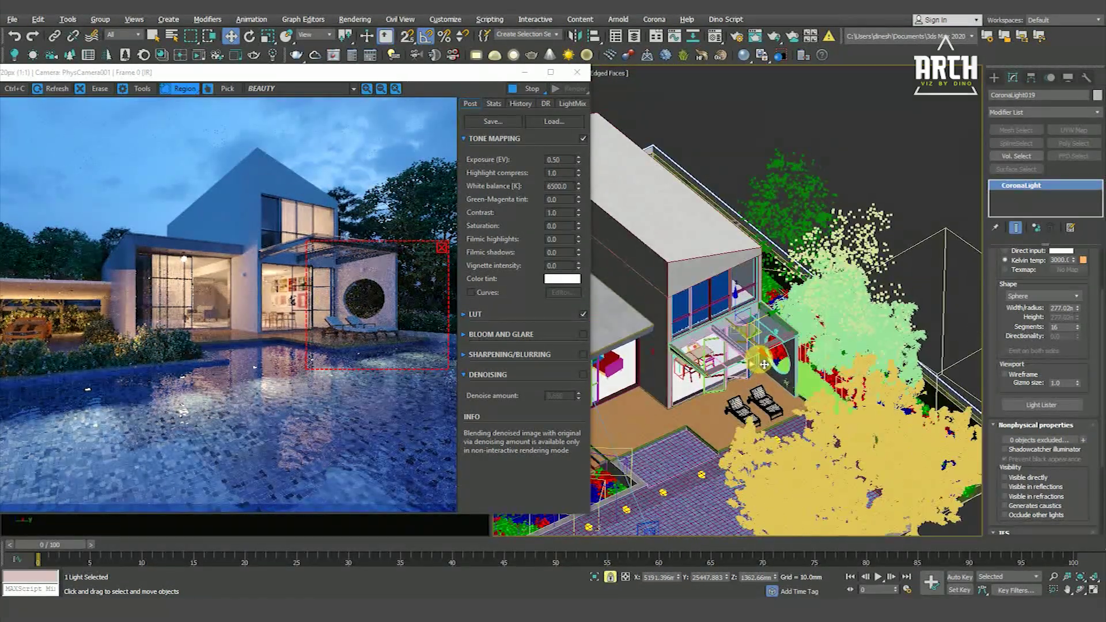
scroll(777, 341, up, 5)
scroll(758, 323, down, 4)
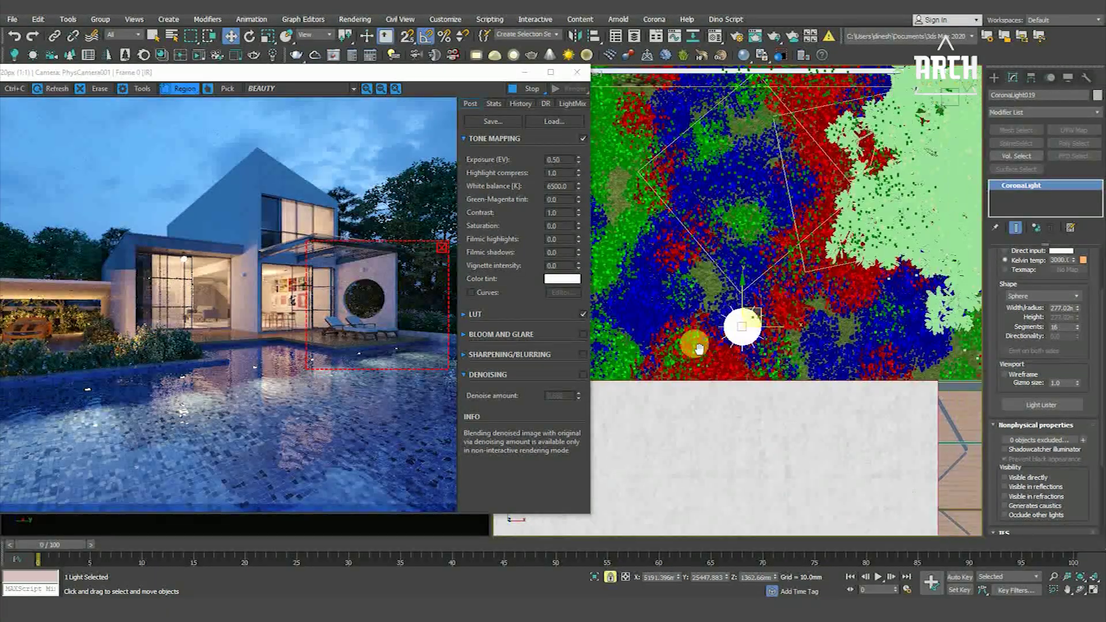
alt+middle_drag(758, 322, 721, 340)
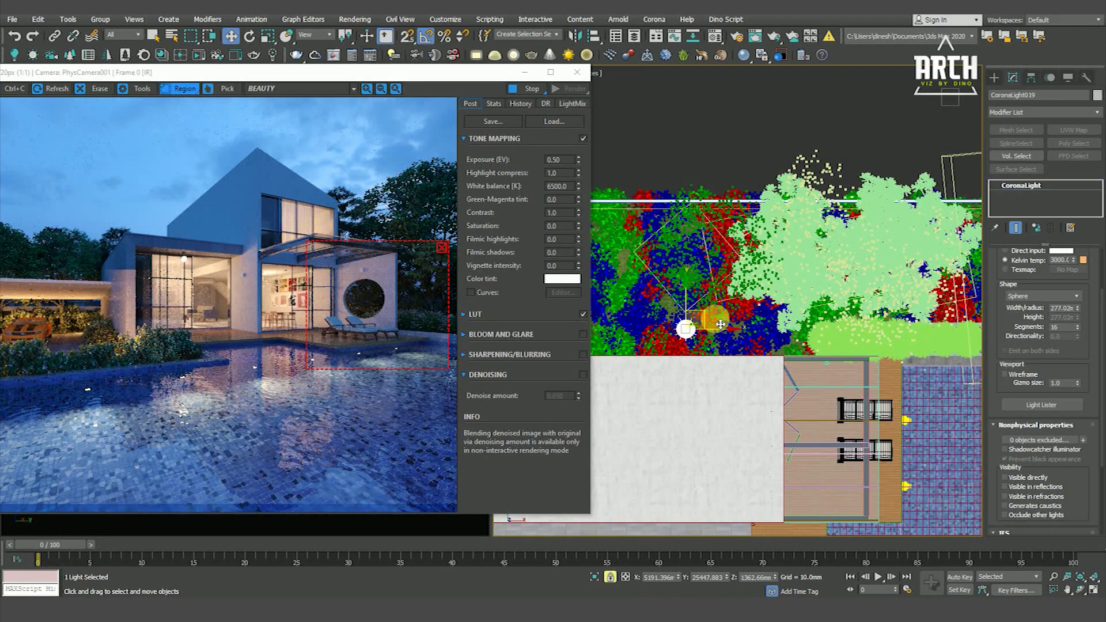
shift+drag(711, 321, 791, 331)
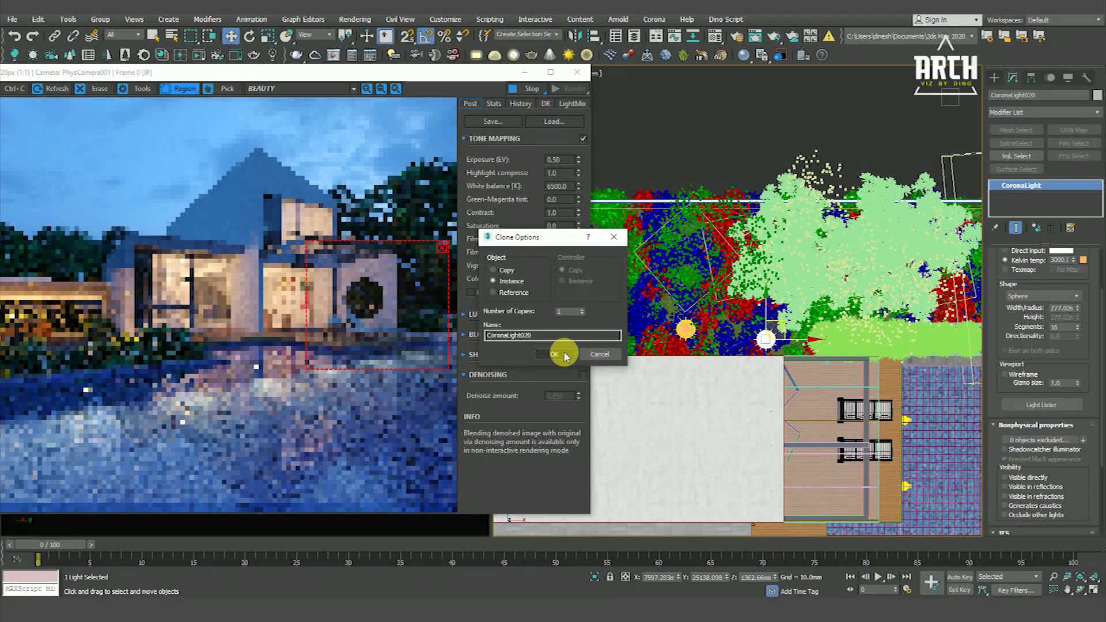
Create instance CoronaLight020 and view it against the building and planter.
click(568, 354)
mouse_move(772, 344)
alt+middle_down()
mouse_move(673, 278)
mouse_move(726, 294)
alt+middle_up()
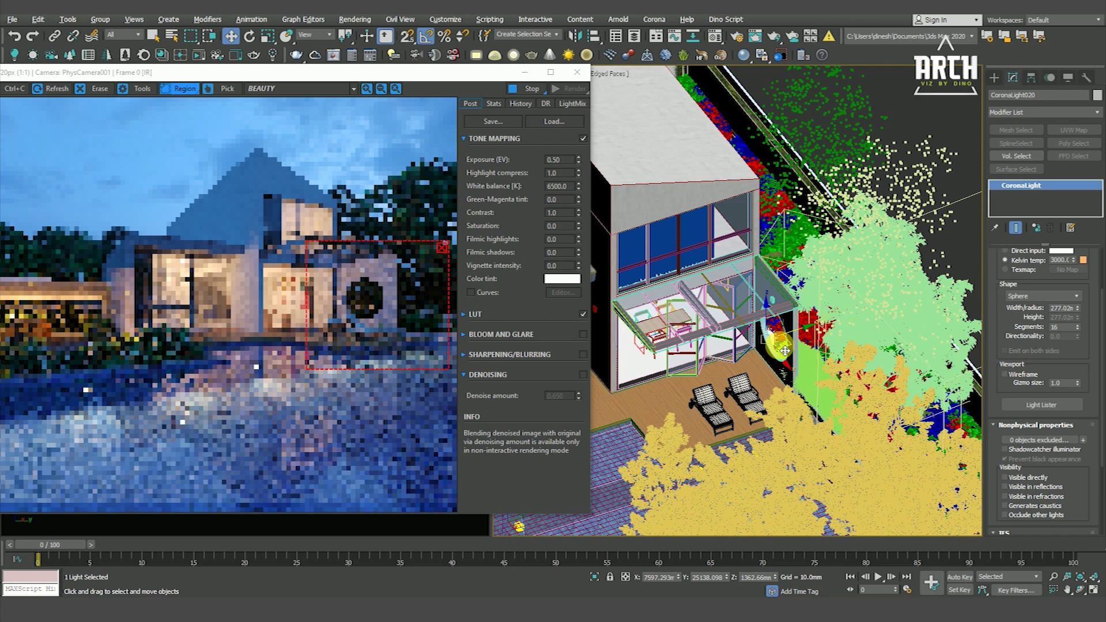
scroll(785, 351, up, 2)
scroll(783, 355, up, 2)
scroll(781, 363, up, 2)
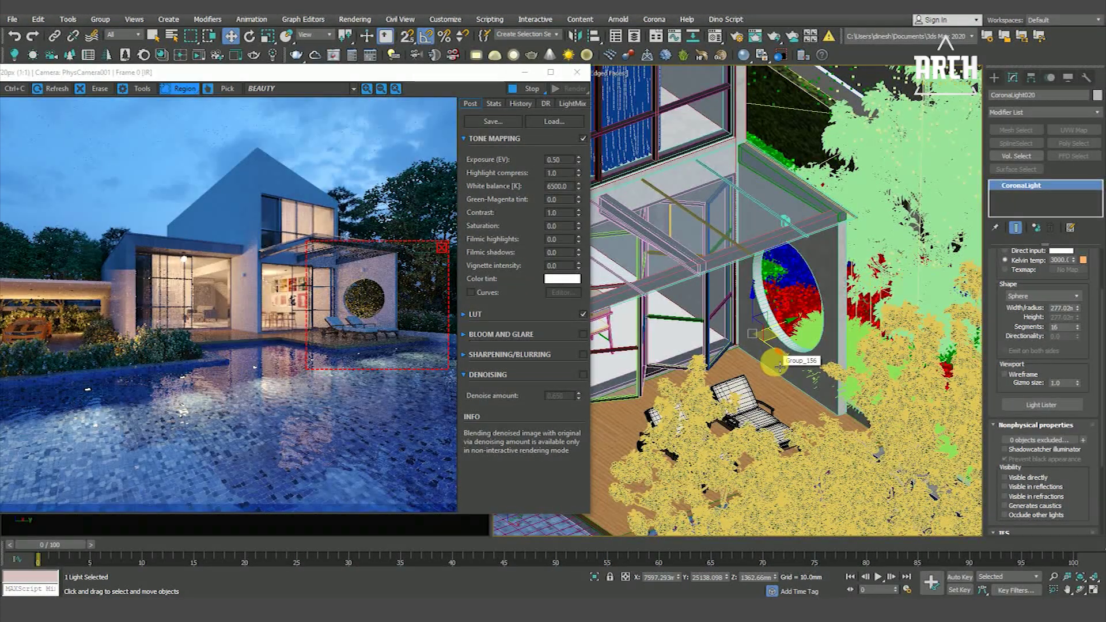
scroll(365, 327, up, 2)
Raise CoronaLight020 higher above the ground.
middle_drag(350, 288, 205, 220)
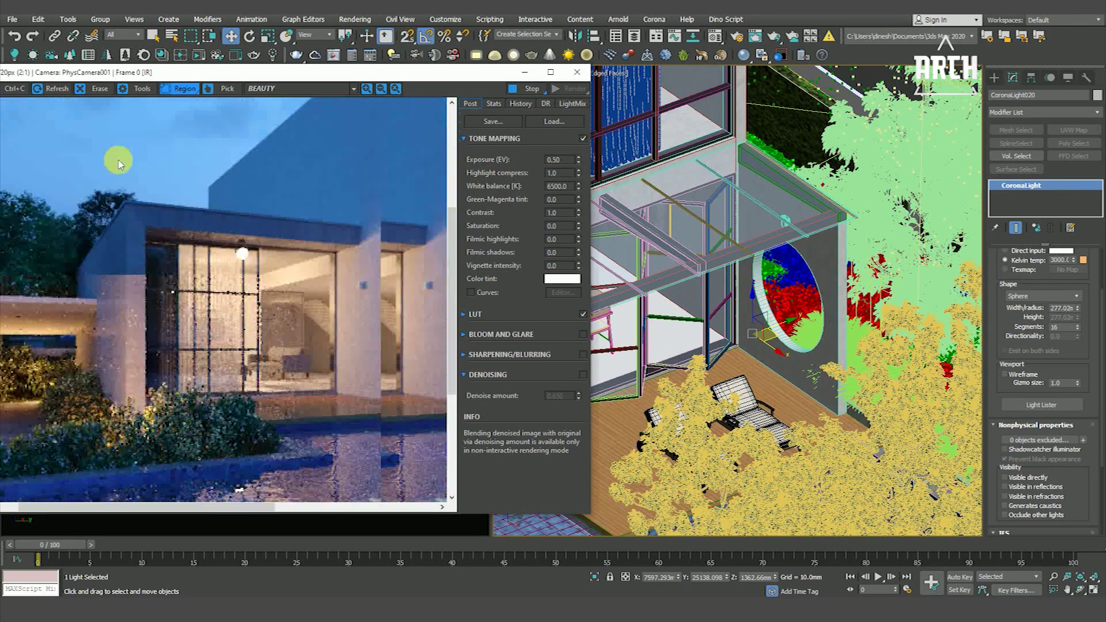
middle_drag(307, 314, 301, 274)
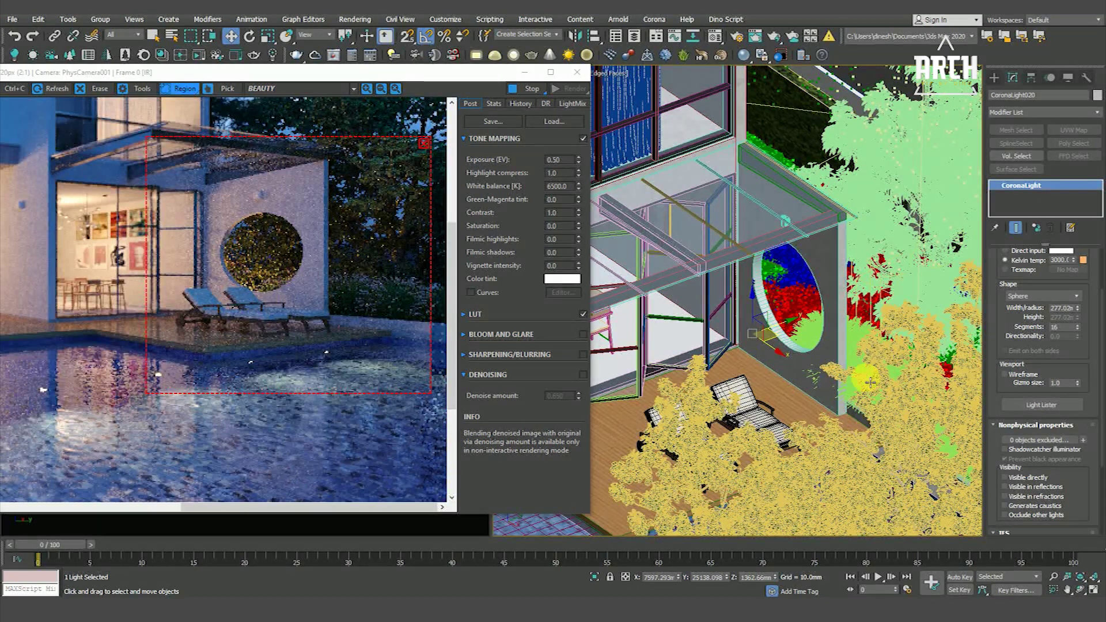
scroll(884, 362, up, 2)
scroll(772, 360, up, 2)
scroll(662, 359, up, 2)
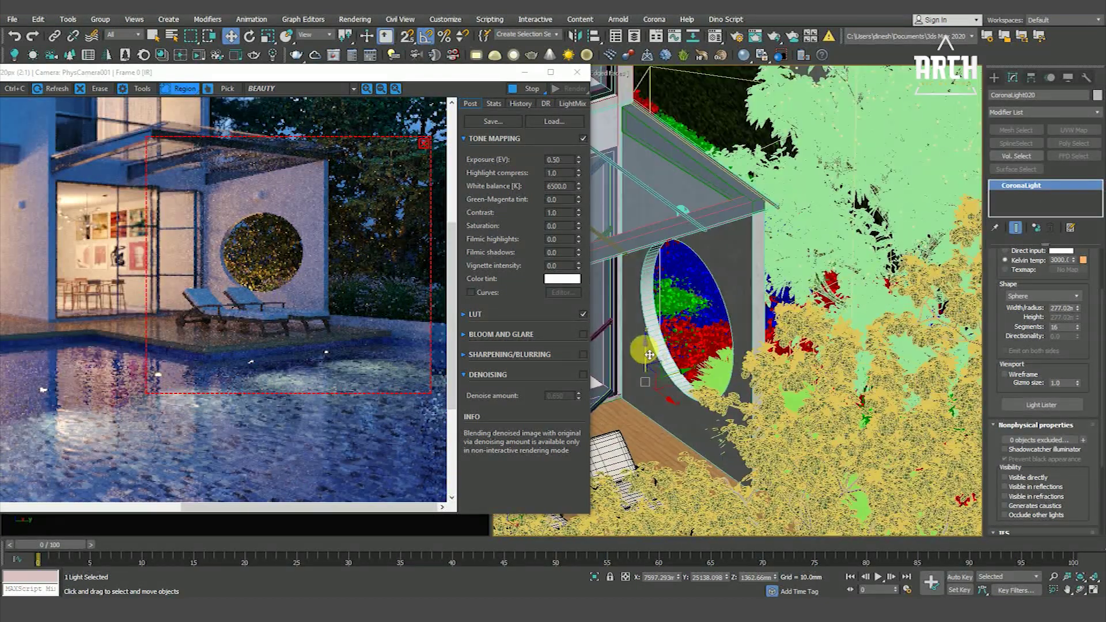
drag(648, 355, 650, 336)
Inspect the garden from a steep top-down view, briefly toggling wireframe with F3.
alt+middle_drag(787, 386, 715, 406)
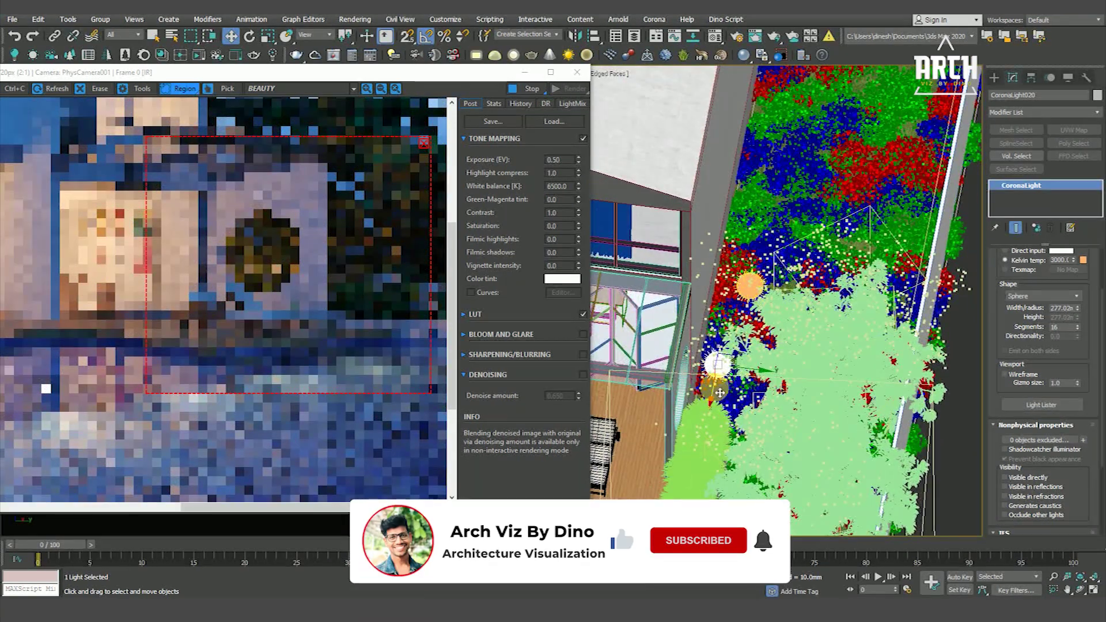
scroll(749, 285, up, 2)
scroll(798, 294, up, 2)
scroll(798, 305, up, 2)
scroll(800, 304, up, 3)
key(F3)
scroll(801, 304, up, 2)
scroll(800, 311, up, 3)
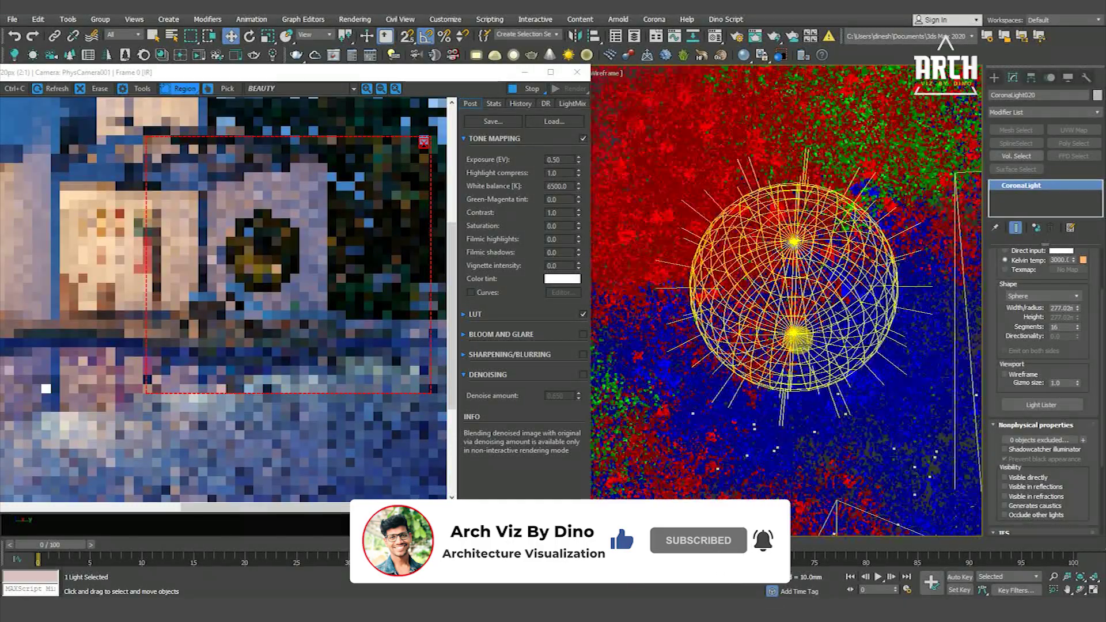
scroll(801, 323, up, 3)
scroll(804, 332, up, 2)
key(F3)
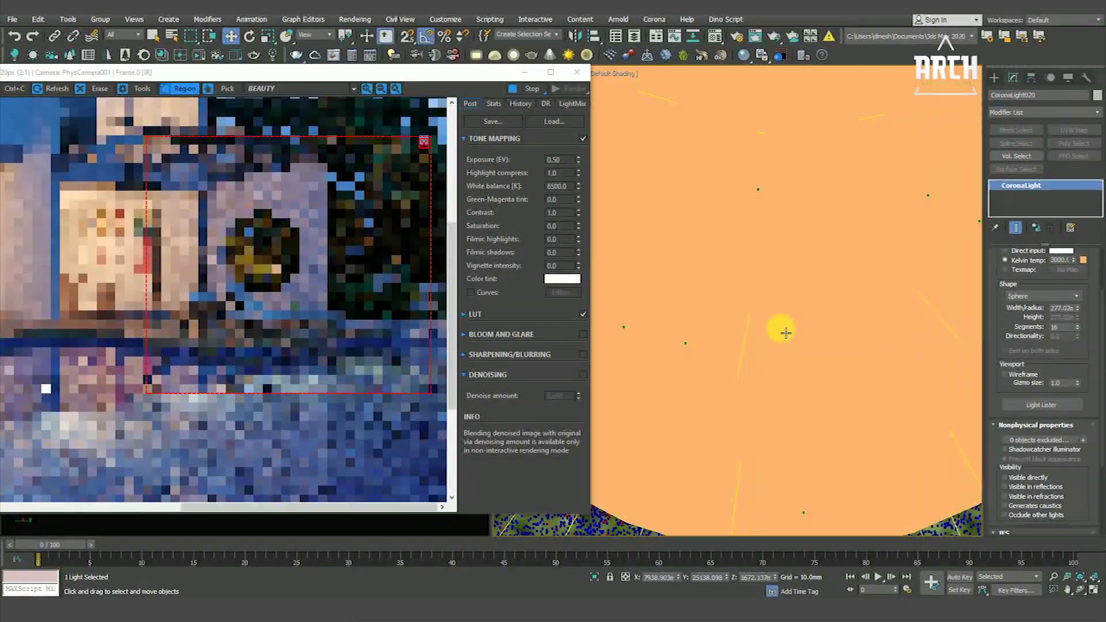
scroll(785, 332, down, 2)
scroll(786, 333, down, 3)
scroll(792, 332, down, 2)
scroll(794, 332, down, 2)
scroll(786, 302, down, 5)
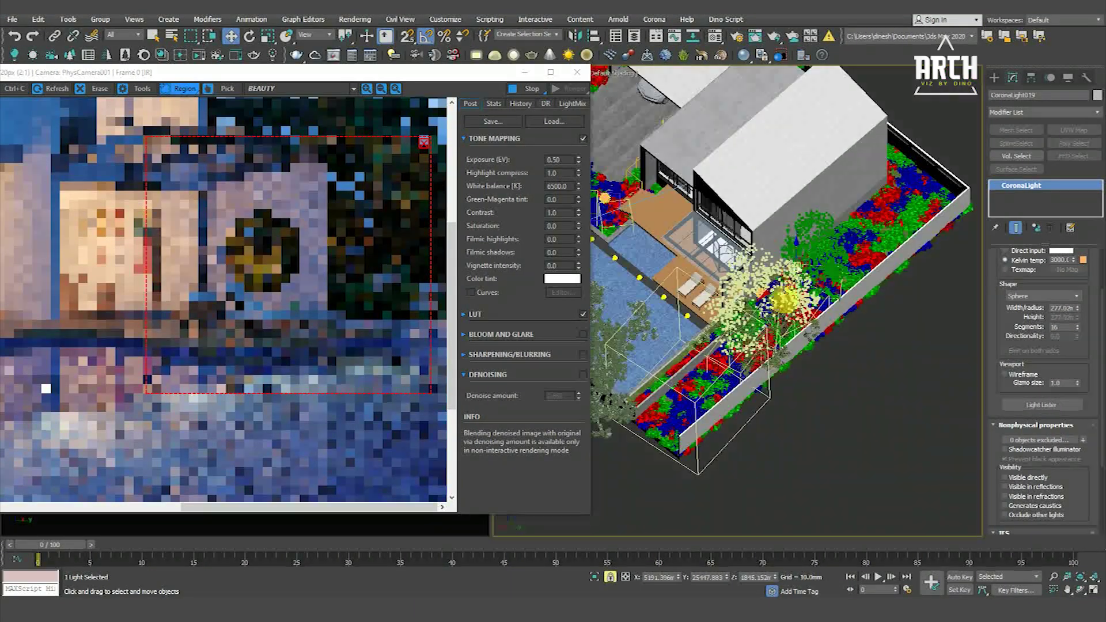
Place CoronaLight020 beside the round window and check the interactive render.
alt+middle_drag(830, 341, 864, 311)
scroll(864, 311, up, 2)
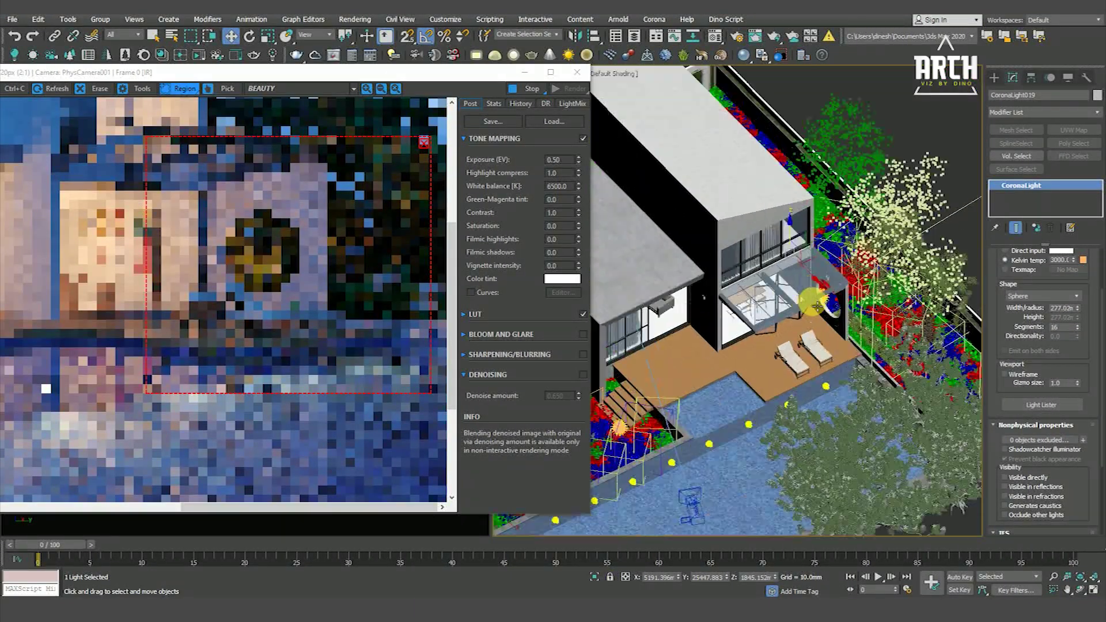
scroll(864, 310, up, 4)
shift+drag(864, 310, 804, 323)
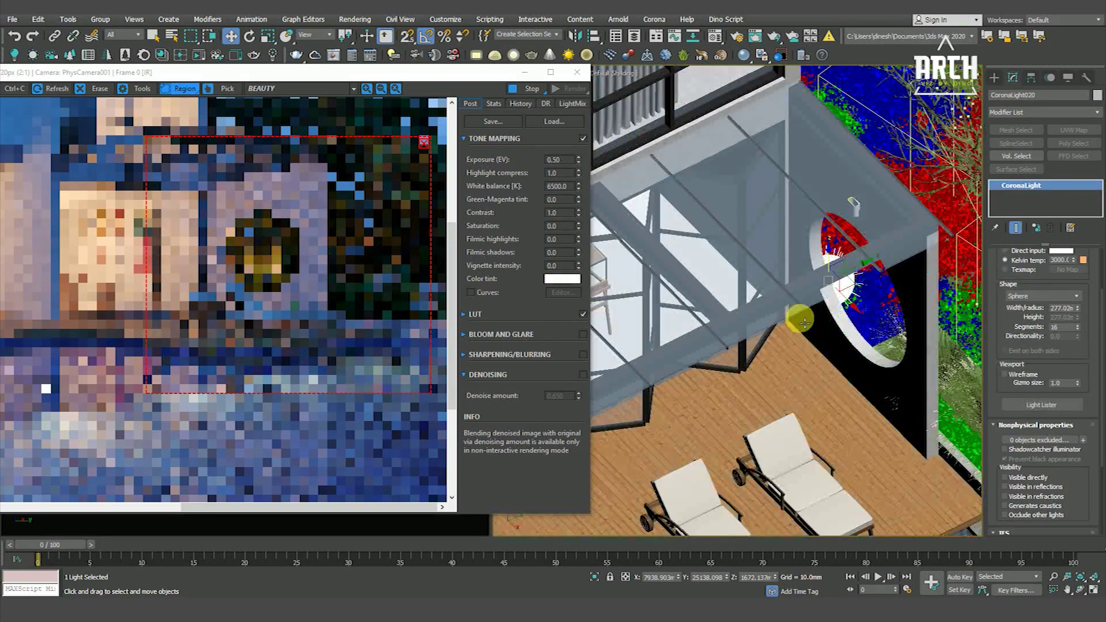
scroll(311, 286, down, 1)
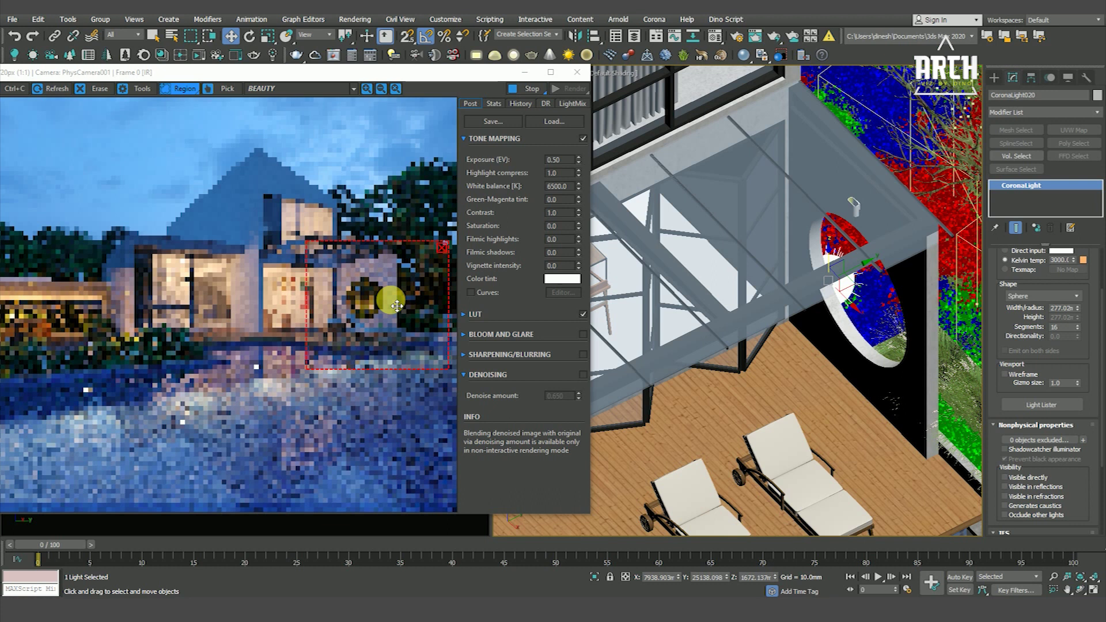
scroll(395, 307, up, 1)
scroll(389, 311, up, 1)
scroll(383, 316, up, 1)
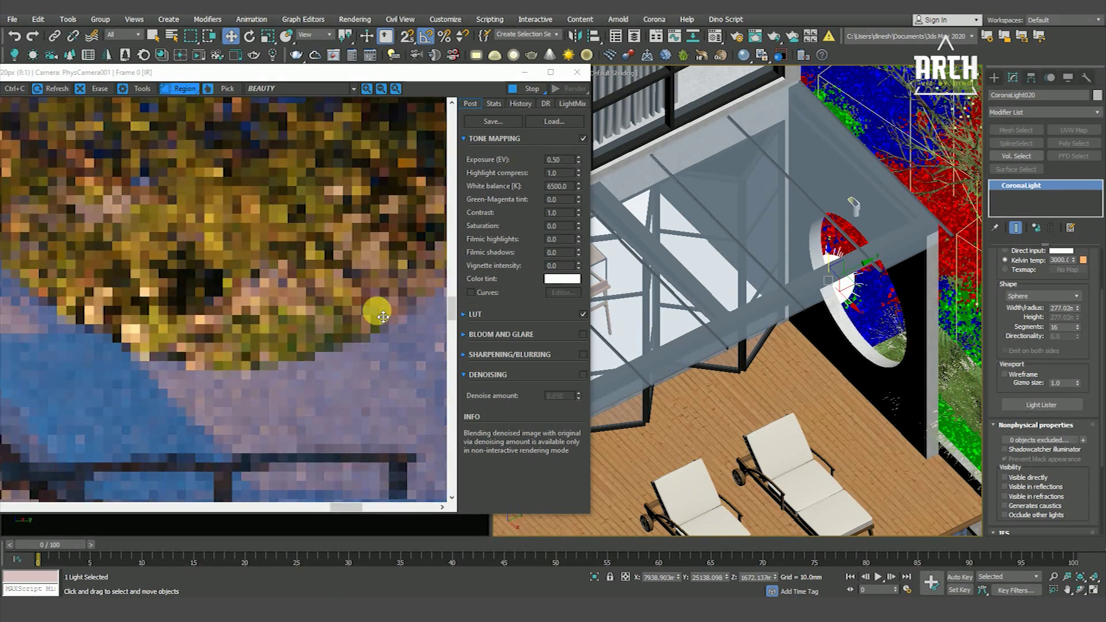
scroll(383, 316, down, 1)
scroll(385, 308, down, 1)
scroll(386, 308, down, 1)
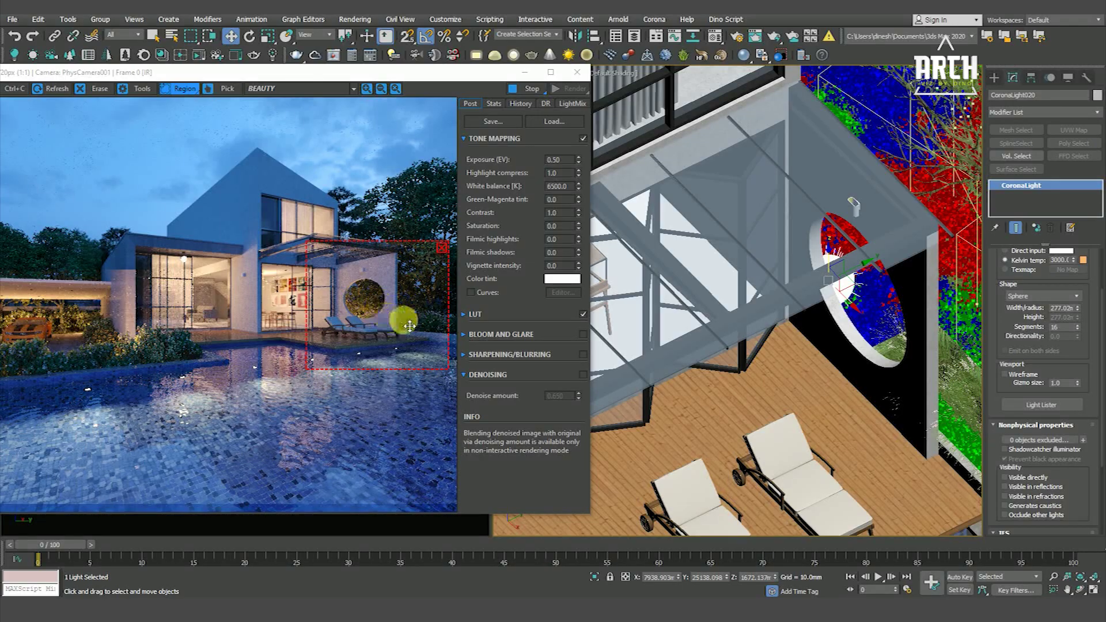
scroll(918, 367, down, 2)
scroll(881, 357, down, 2)
scroll(841, 345, down, 2)
scroll(796, 333, down, 2)
Shift CoronaLight020 up-right into the planting bed by the pool.
mouse_move(796, 333)
alt+middle_down()
mouse_move(808, 340)
mouse_move(780, 344)
mouse_move(763, 303)
mouse_move(760, 315)
alt+middle_up()
scroll(761, 316, up, 3)
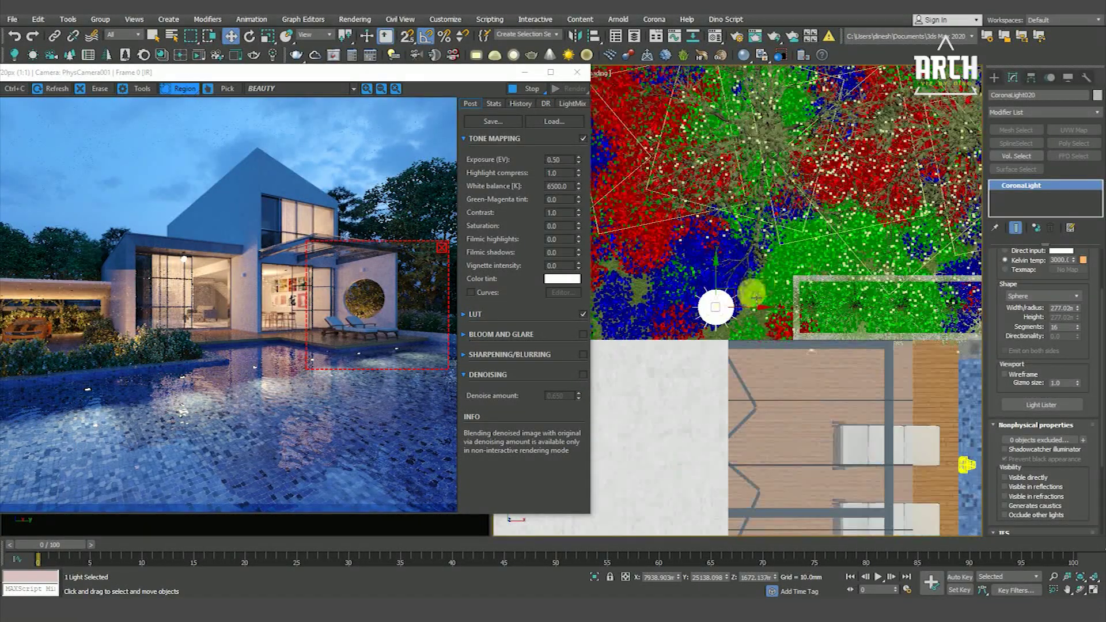
mouse_move(720, 303)
mouse_down()
mouse_move(896, 228)
mouse_move(986, 235)
mouse_up()
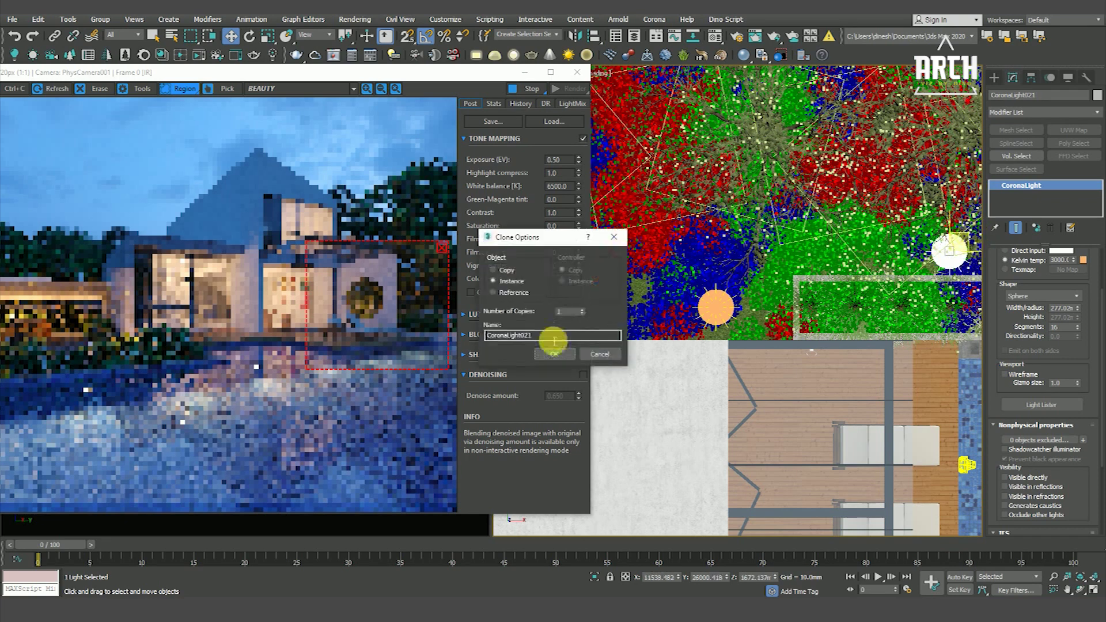
Confirm the new light instance and raise the garden sphere light higher along Z.
click(563, 365)
mouse_move(883, 303)
middle_down()
mouse_move(832, 311)
mouse_move(819, 290)
middle_up()
scroll(818, 290, up, 5)
scroll(819, 290, up, 5)
scroll(817, 294, down, 6)
scroll(812, 306, up, 6)
scroll(812, 305, down, 2)
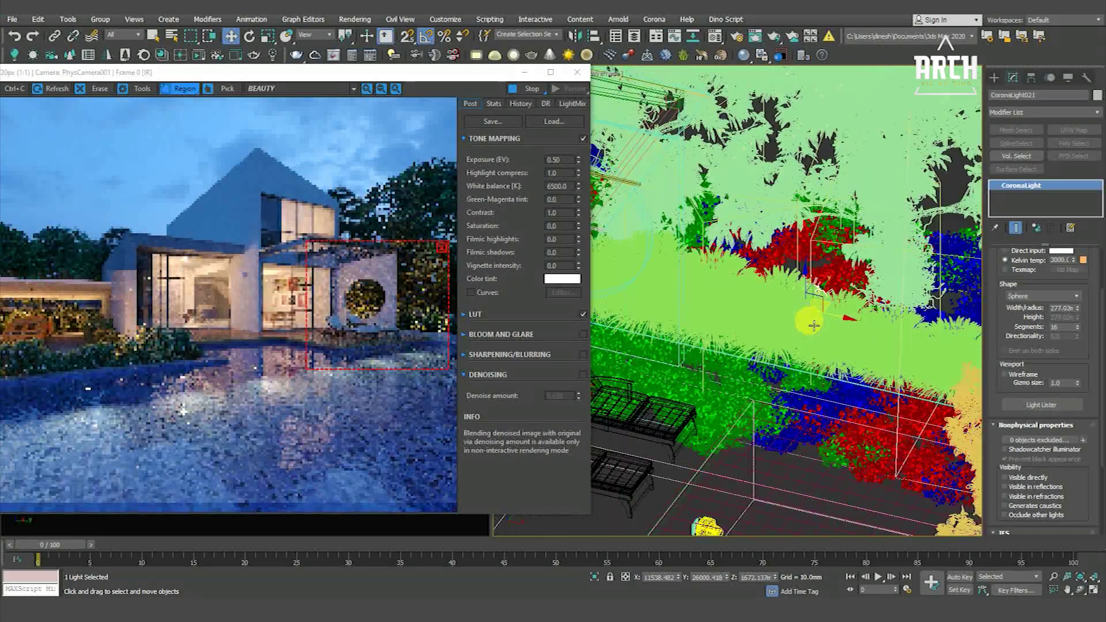
scroll(819, 383, up, 2)
drag(810, 290, 810, 254)
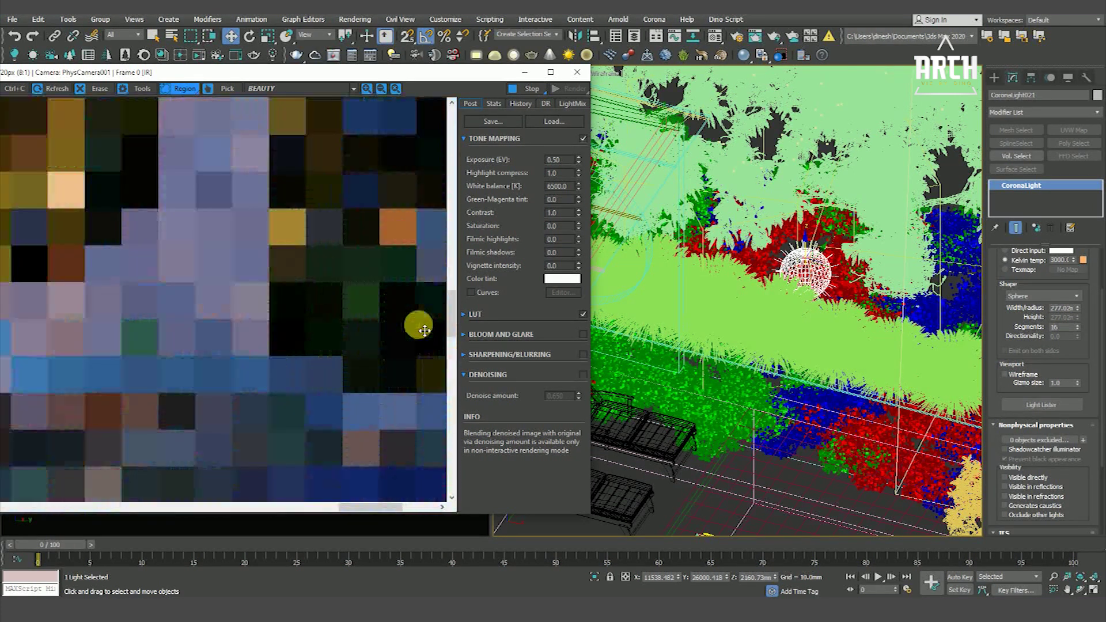
scroll(434, 335, up, 3)
scroll(435, 335, down, 1)
scroll(437, 308, down, 2)
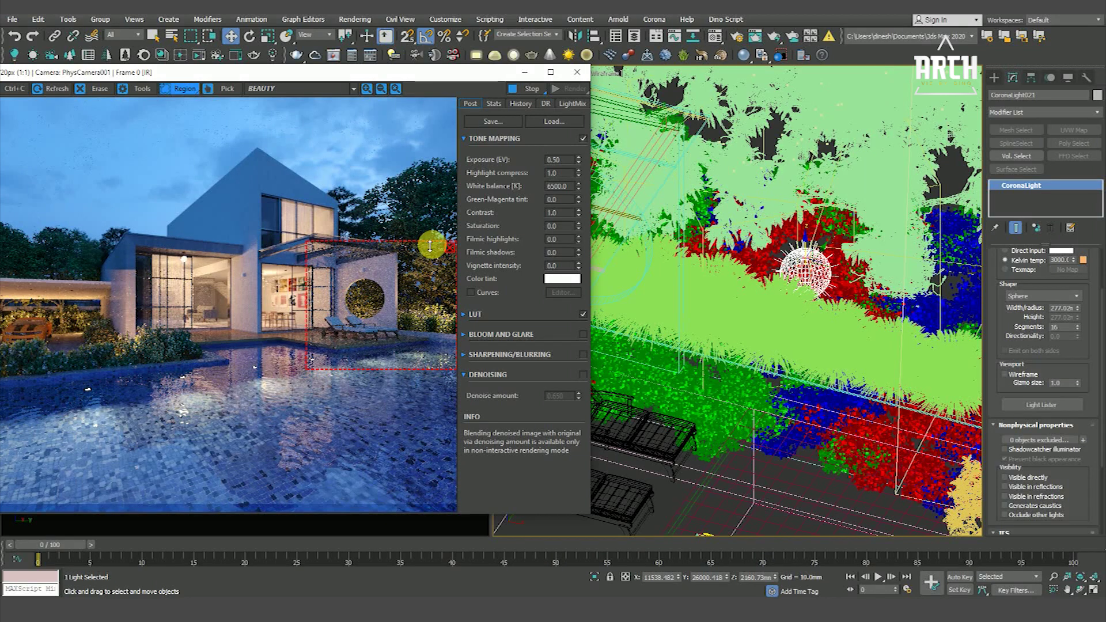
scroll(403, 265, up, 2)
scroll(358, 308, down, 1)
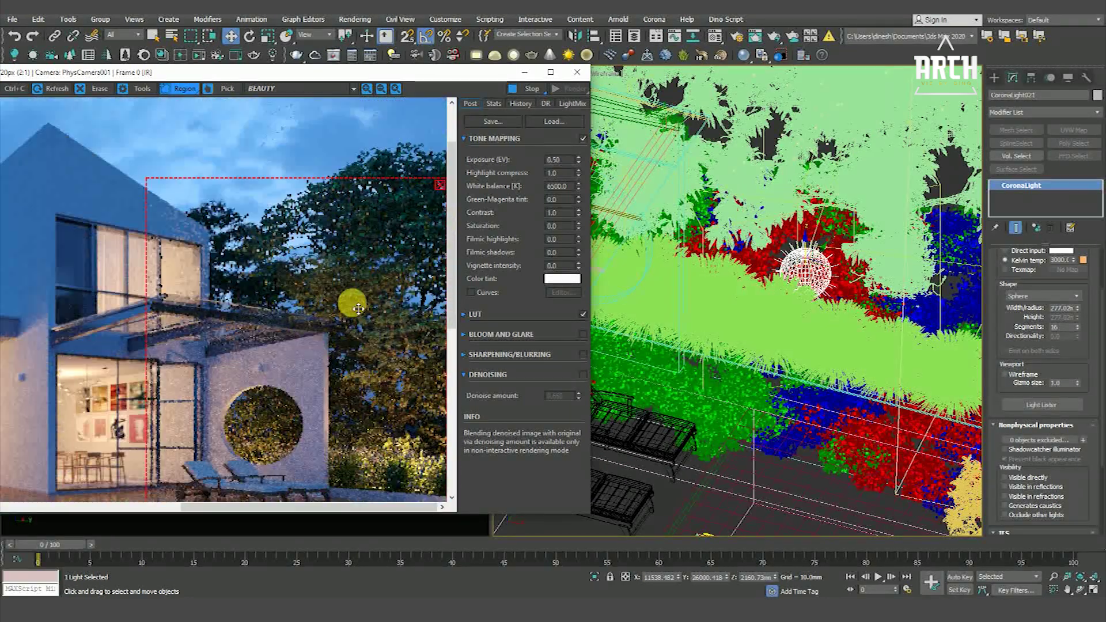
scroll(363, 284, down, 1)
scroll(265, 334, up, 2)
scroll(254, 345, up, 1)
scroll(254, 344, down, 1)
scroll(288, 349, down, 1)
scroll(392, 356, down, 1)
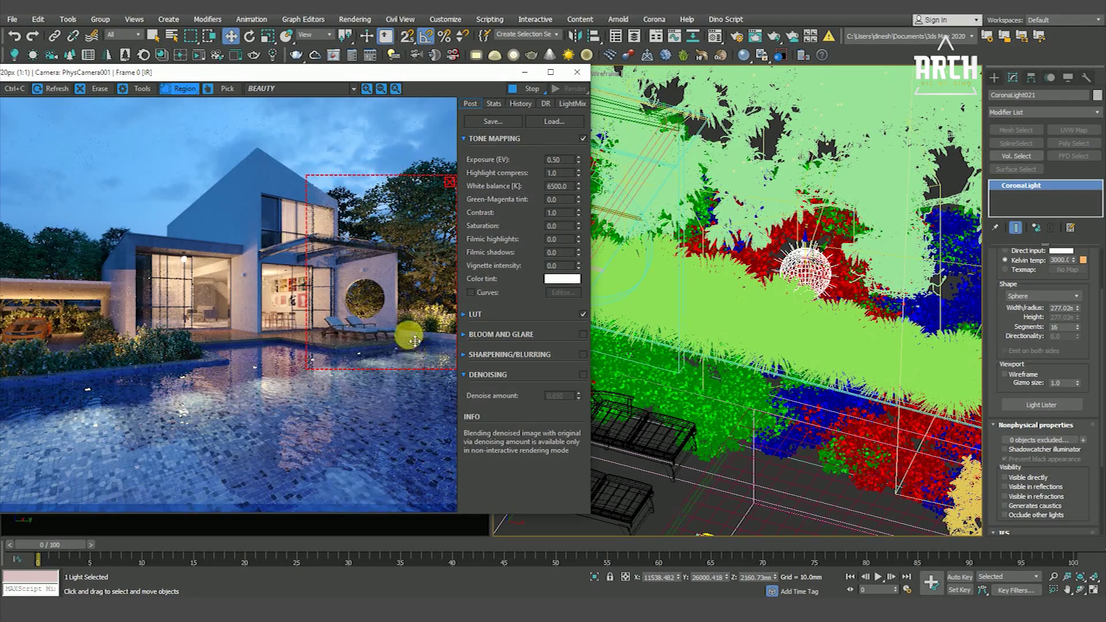
Move the Corona VFB aside and redraw the render region over the image's left side.
drag(302, 75, 466, 93)
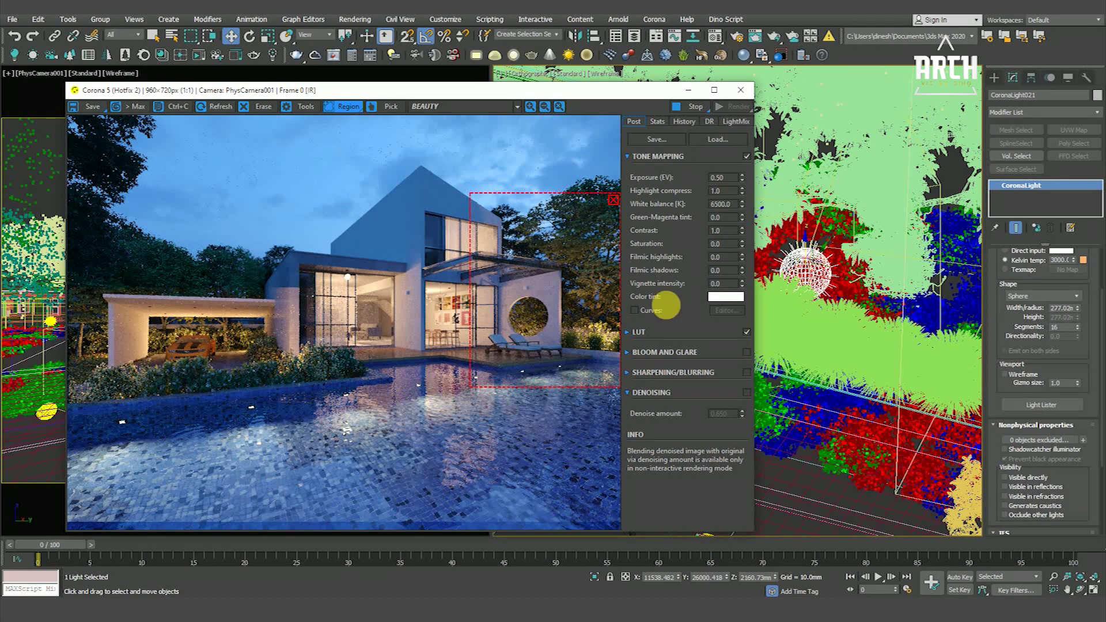
scroll(348, 345, up, 1)
scroll(472, 339, down, 1)
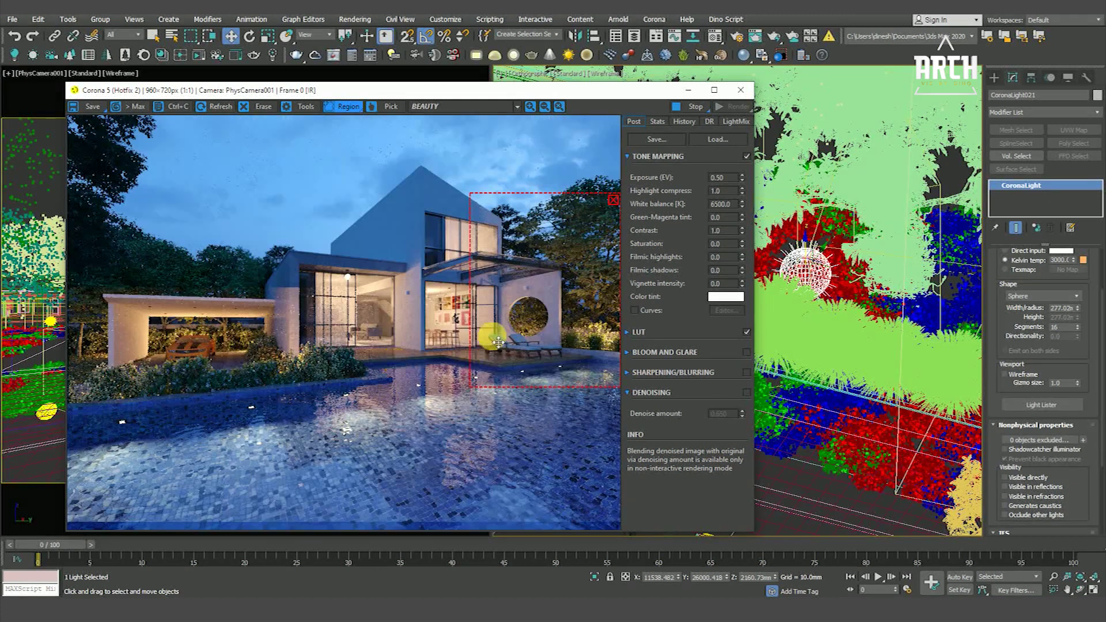
drag(572, 318, 602, 300)
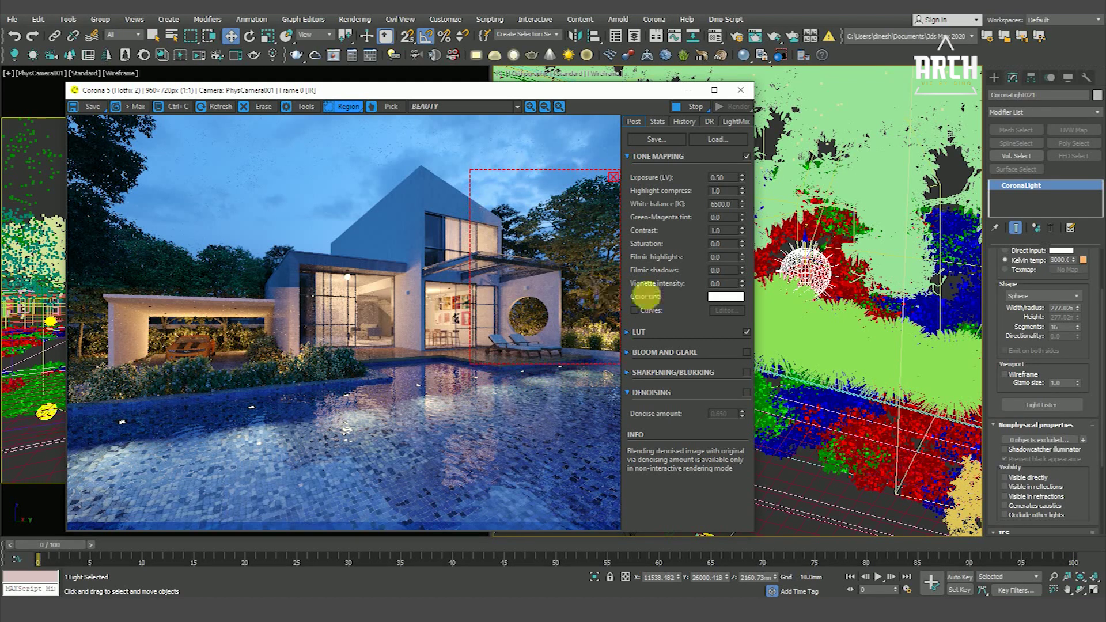
scroll(862, 251, up, 5)
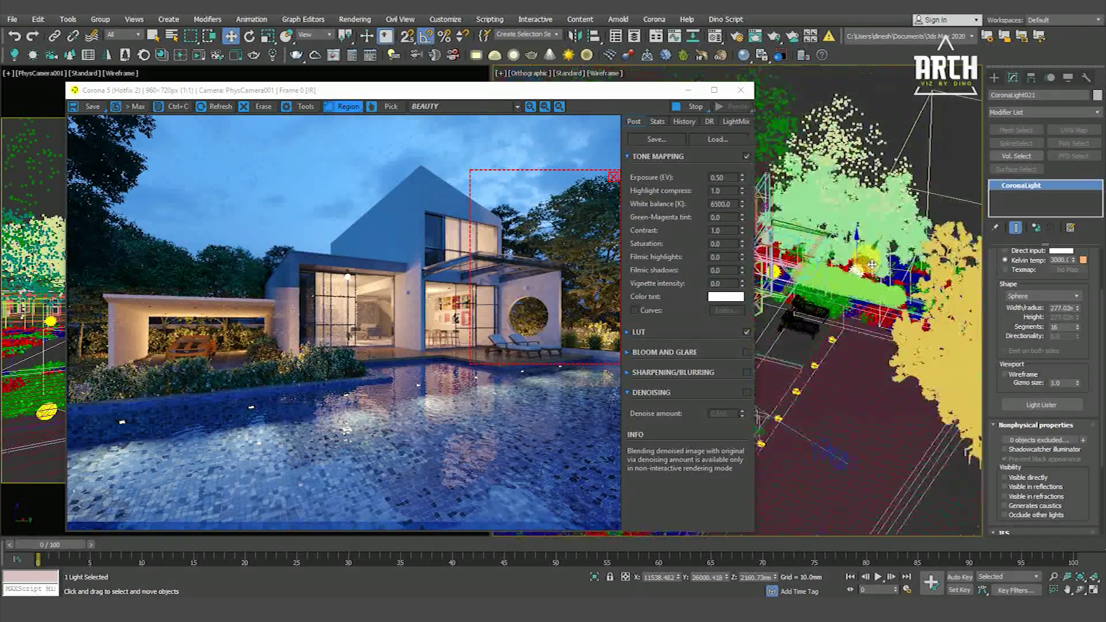
scroll(853, 262, up, 5)
click(557, 108)
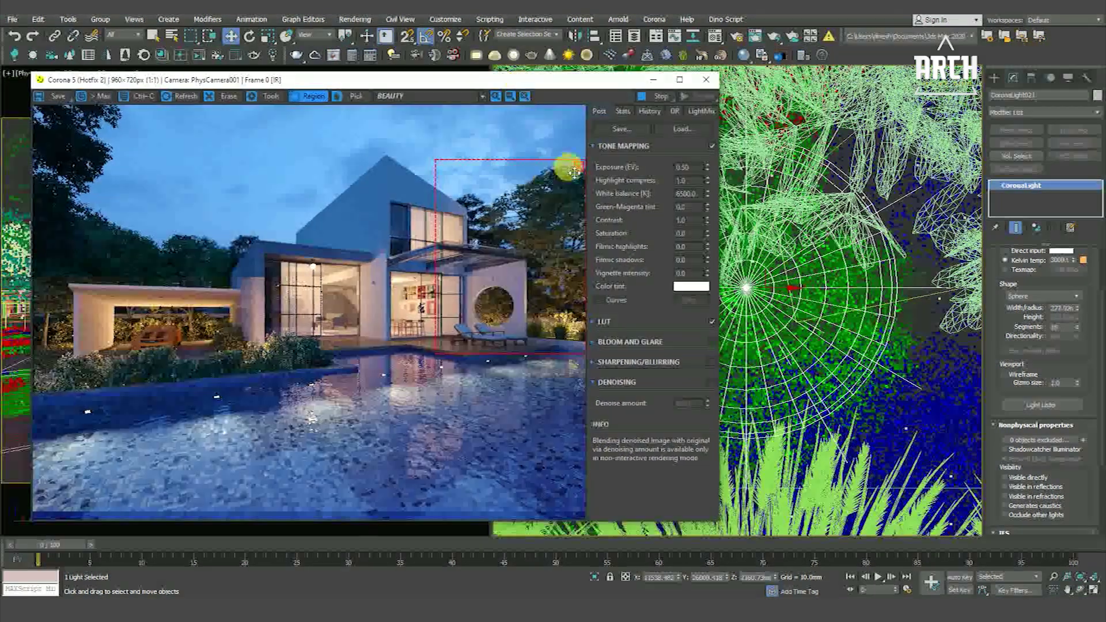
drag(205, 393, 30, 102)
Shift-drag the sphere light lower in the top view to create an instanced copy.
scroll(864, 265, down, 4)
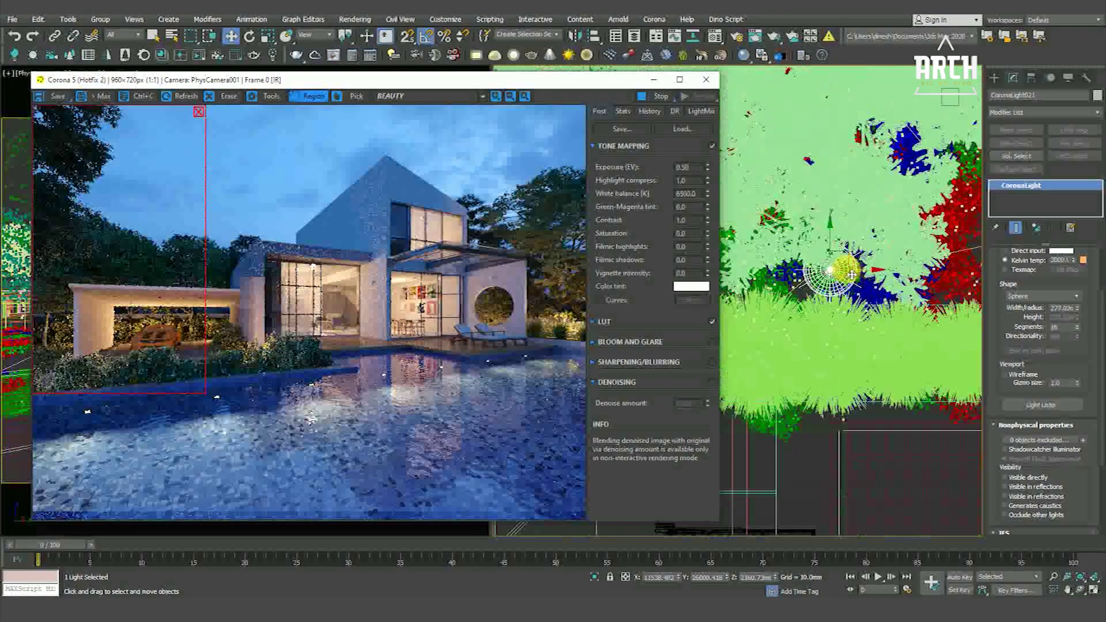
scroll(863, 282, down, 3)
scroll(863, 298, down, 3)
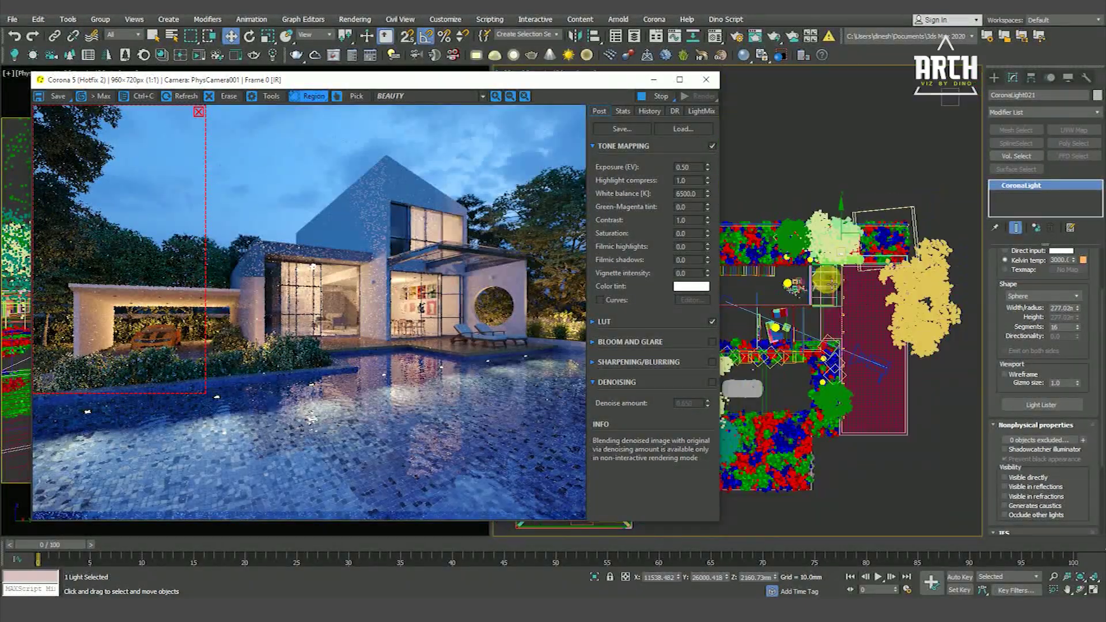
scroll(829, 271, up, 3)
scroll(846, 265, down, 4)
scroll(857, 254, up, 2)
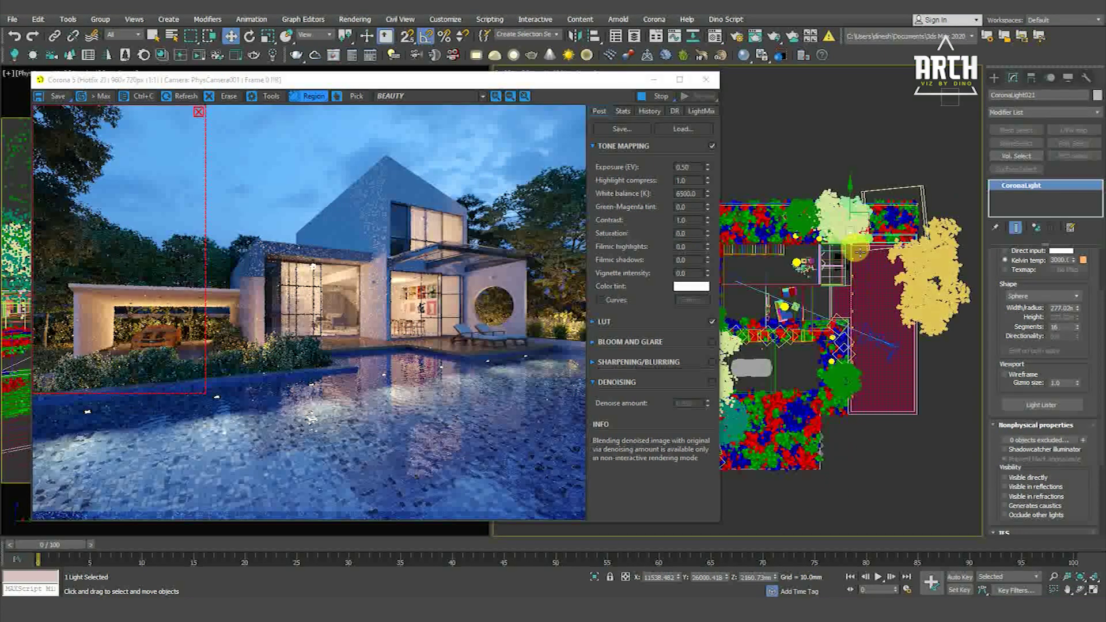
shift+drag(868, 218, 874, 346)
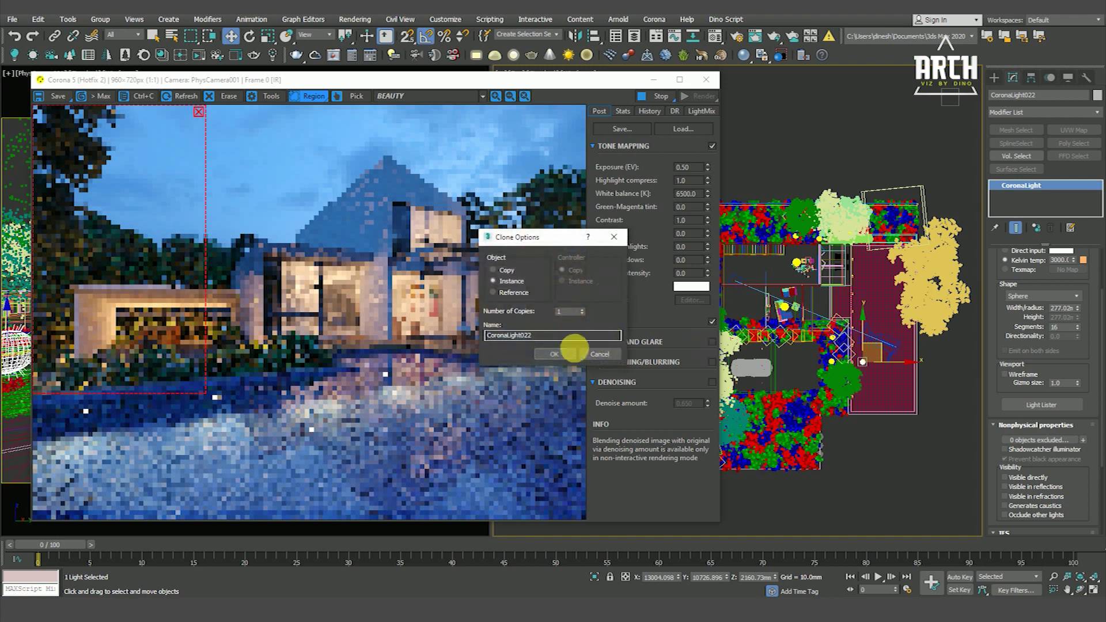
key(Return)
Move the new instanced light CoronaLight022 down into the garden.
alt+middle_drag(818, 415, 906, 337)
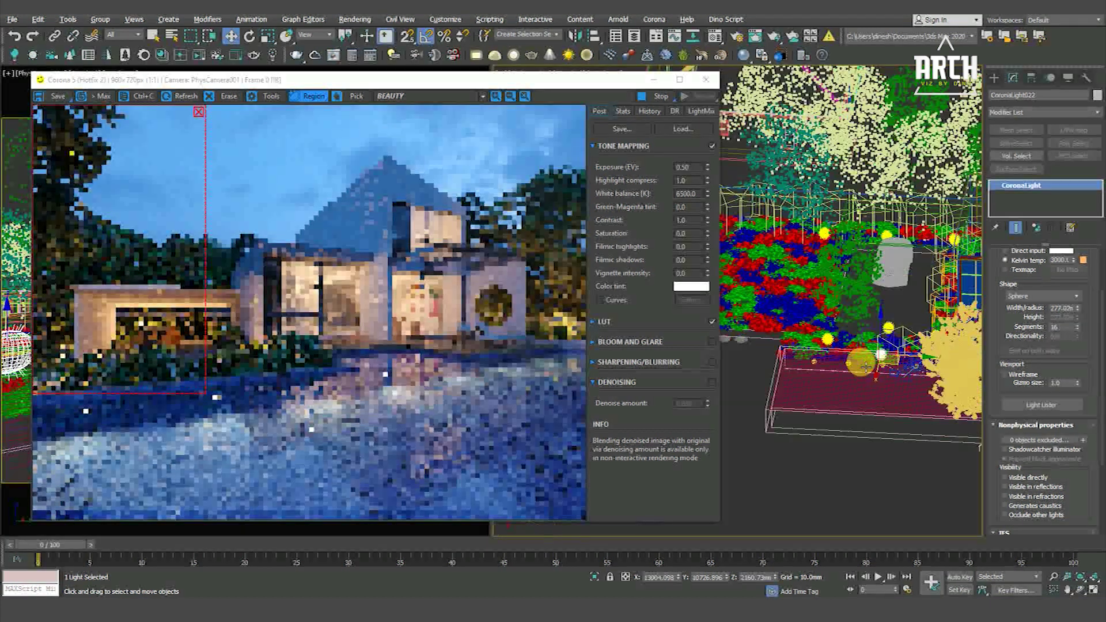
drag(898, 275, 898, 293)
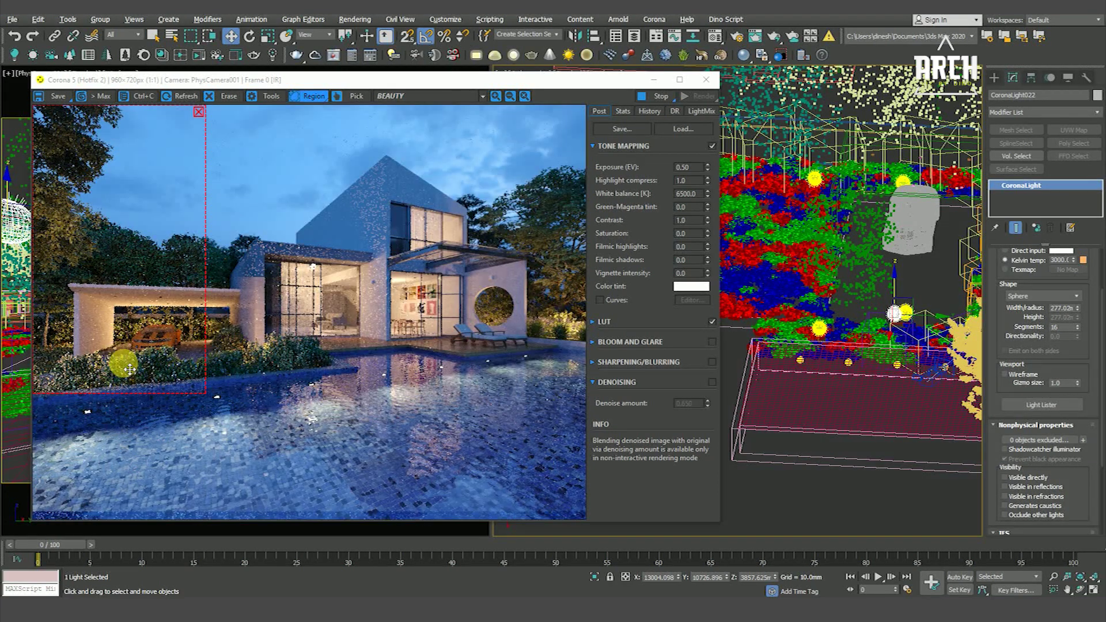
scroll(72, 148, up, 3)
scroll(104, 184, down, 3)
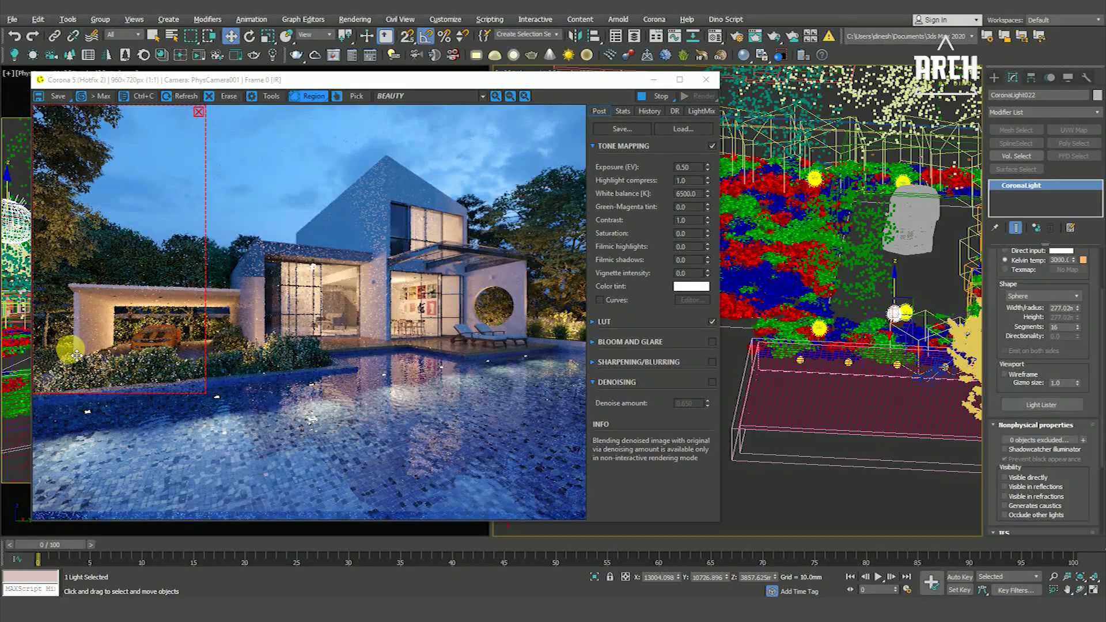
scroll(77, 356, up, 3)
scroll(92, 375, down, 2)
scroll(173, 351, down, 1)
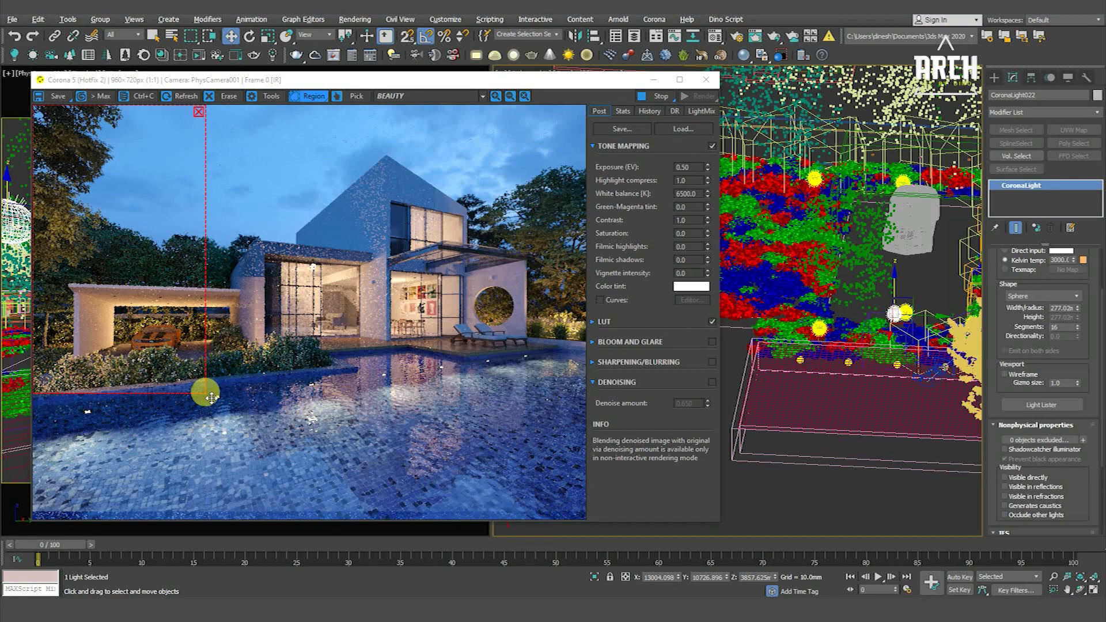
Extend the VFB render region down to the bottom of the image.
drag(212, 398, 222, 484)
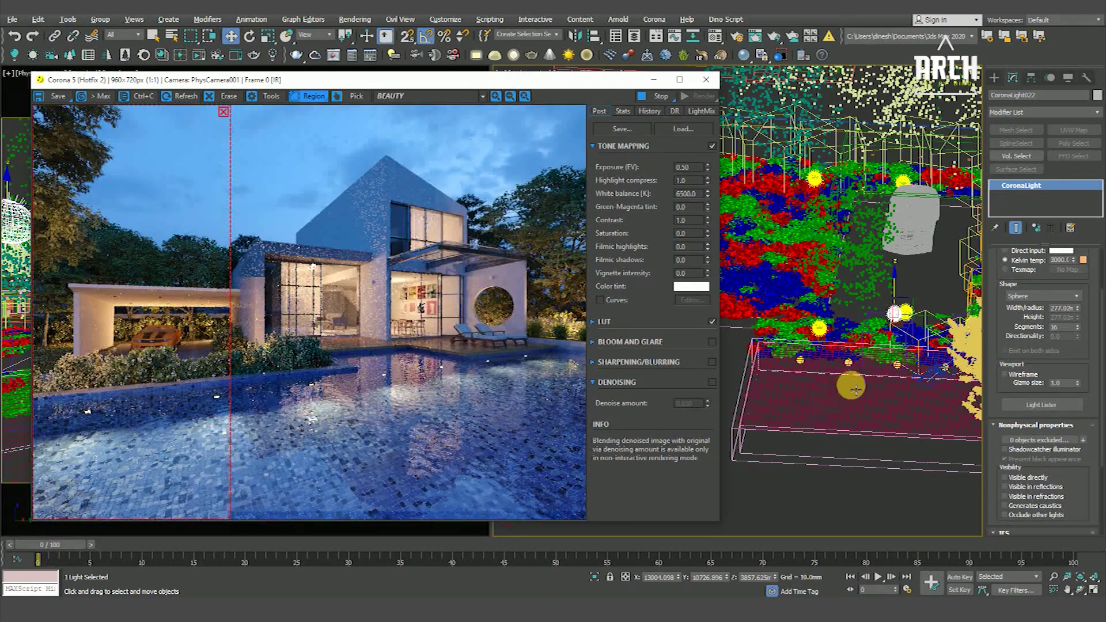
alt+middle_drag(856, 389, 784, 412)
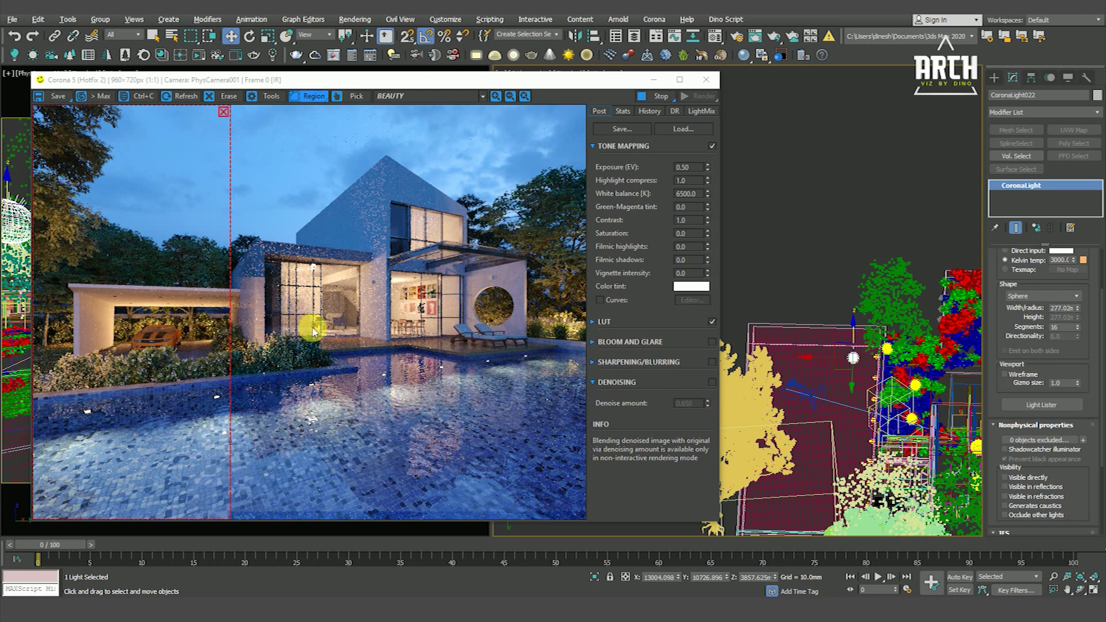
scroll(857, 297, down, 3)
scroll(844, 269, down, 3)
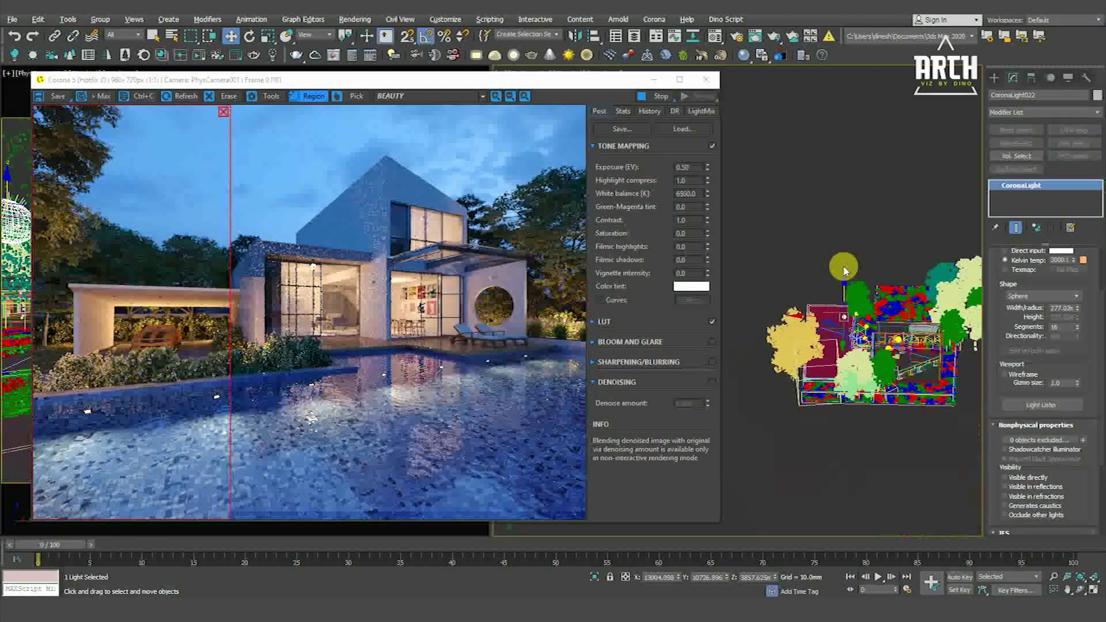
scroll(844, 269, down, 3)
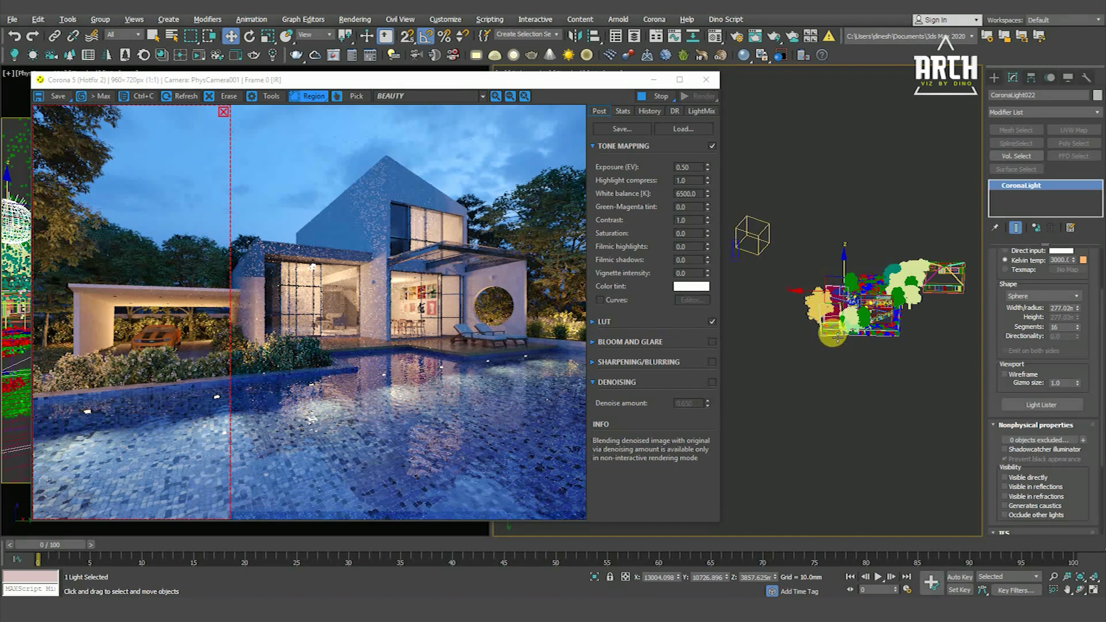
scroll(836, 337, up, 2)
scroll(835, 333, up, 2)
scroll(832, 328, up, 3)
scroll(830, 323, up, 3)
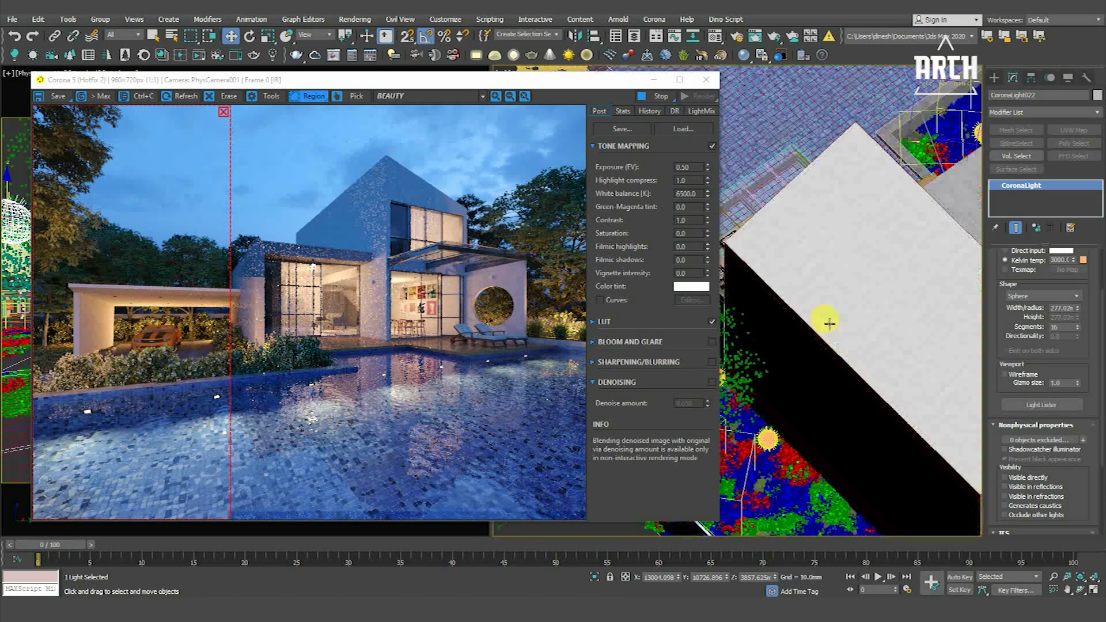
scroll(788, 284, down, 5)
scroll(835, 311, up, 2)
scroll(895, 336, up, 2)
Orbit to an angled view of the garden and select light CoronaLight018.
alt+middle_drag(895, 336, 792, 244)
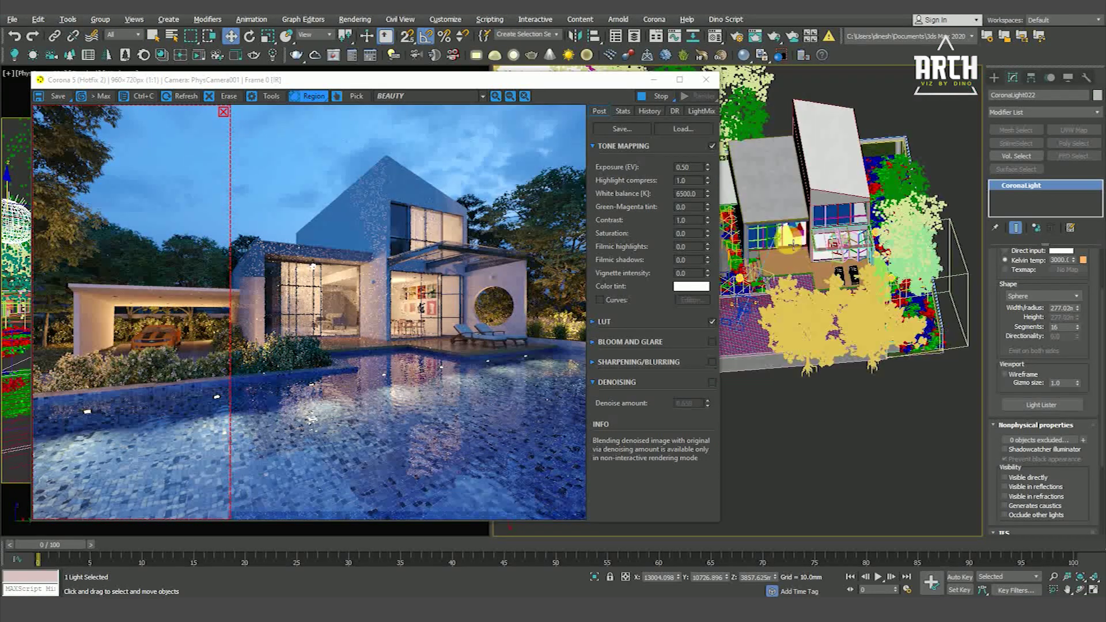
mouse_move(793, 245)
alt+middle_down()
mouse_move(810, 311)
mouse_move(845, 300)
alt+middle_up()
scroll(813, 322, up, 2)
scroll(817, 334, up, 3)
scroll(846, 300, up, 2)
scroll(847, 299, up, 3)
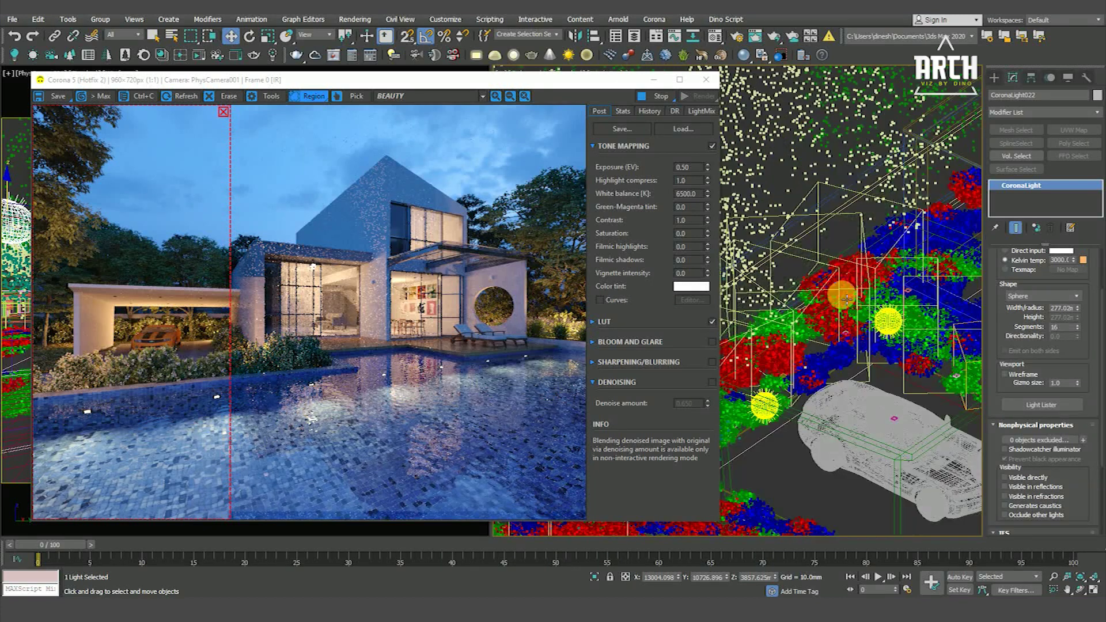
click(893, 316)
Raise CoronaLight018 on Z and trim the render region's right edge.
scroll(893, 311, down, 1)
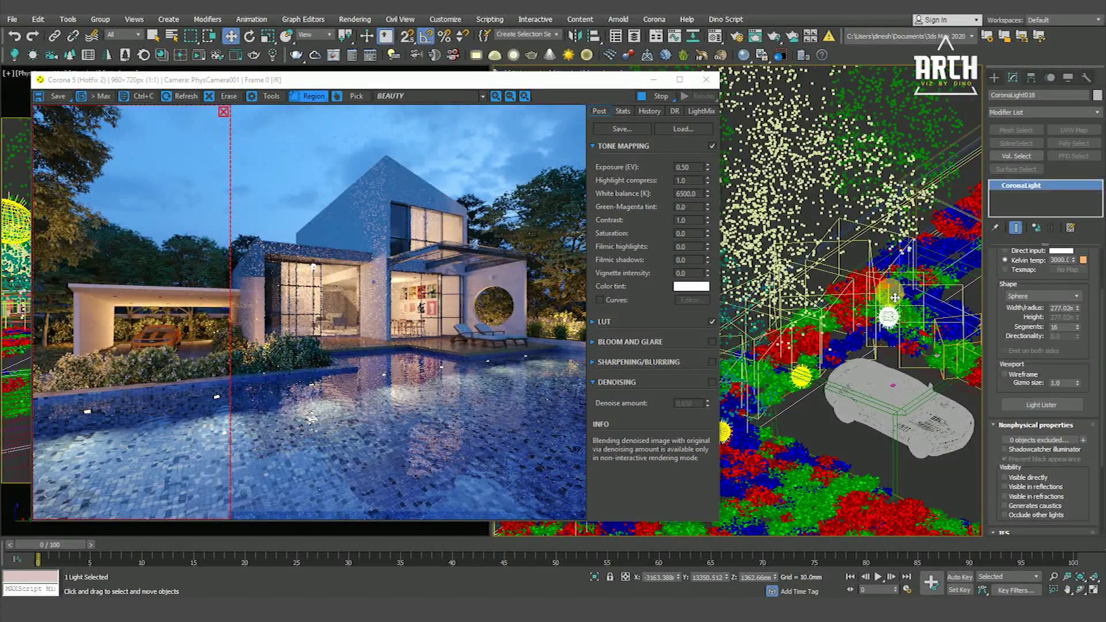
drag(893, 311, 893, 256)
scroll(901, 254, down, 1)
scroll(872, 296, down, 1)
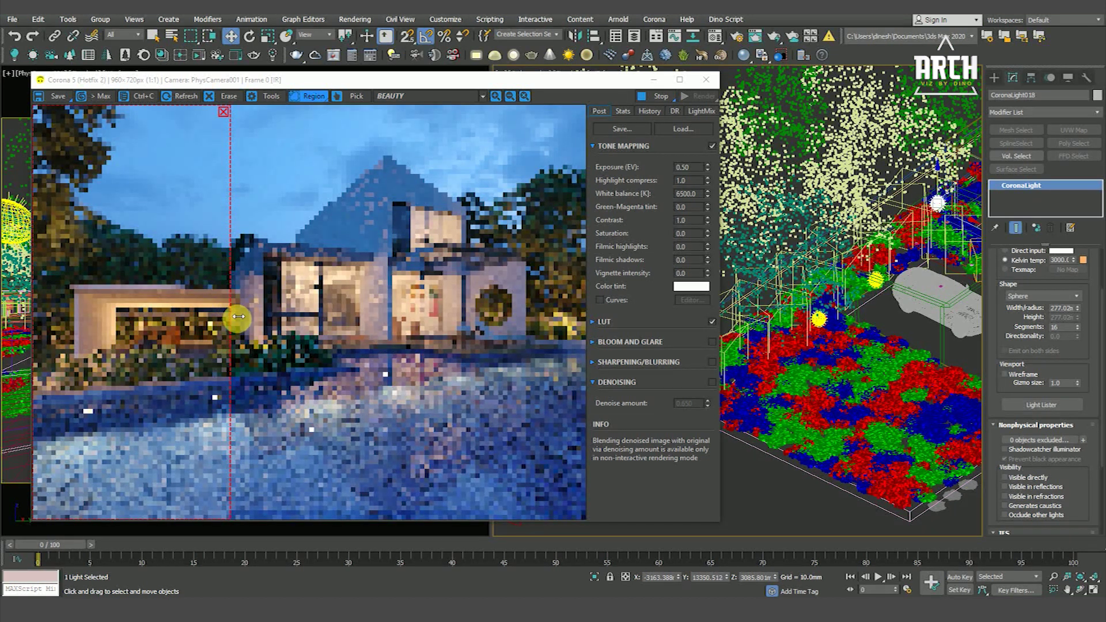
mouse_move(237, 316)
mouse_down()
mouse_move(259, 316)
mouse_move(231, 317)
mouse_up()
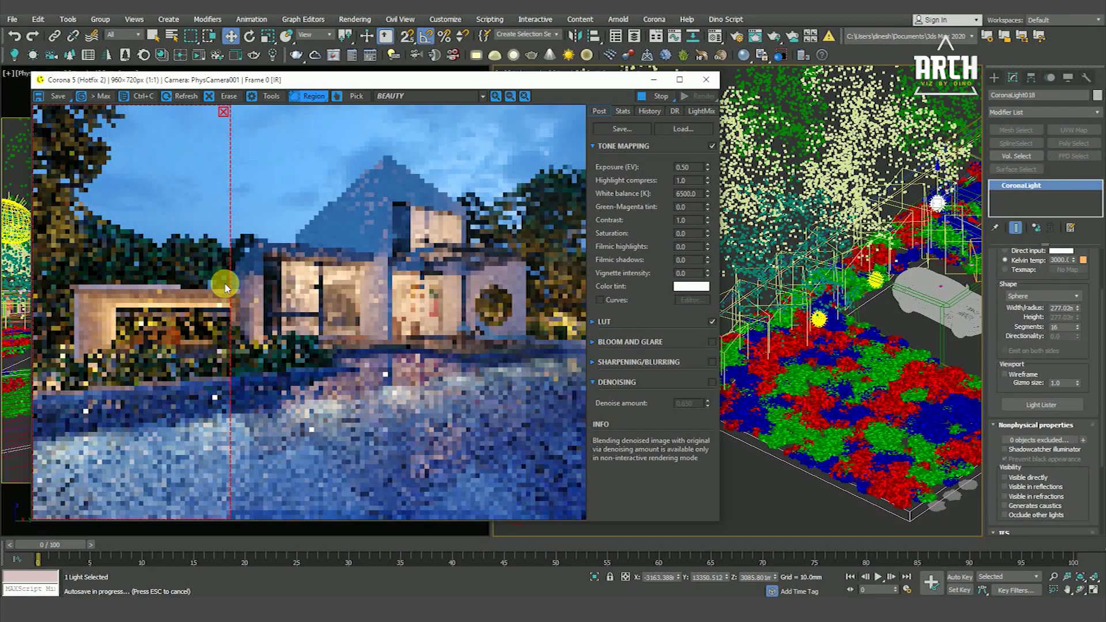
scroll(223, 288, up, 1)
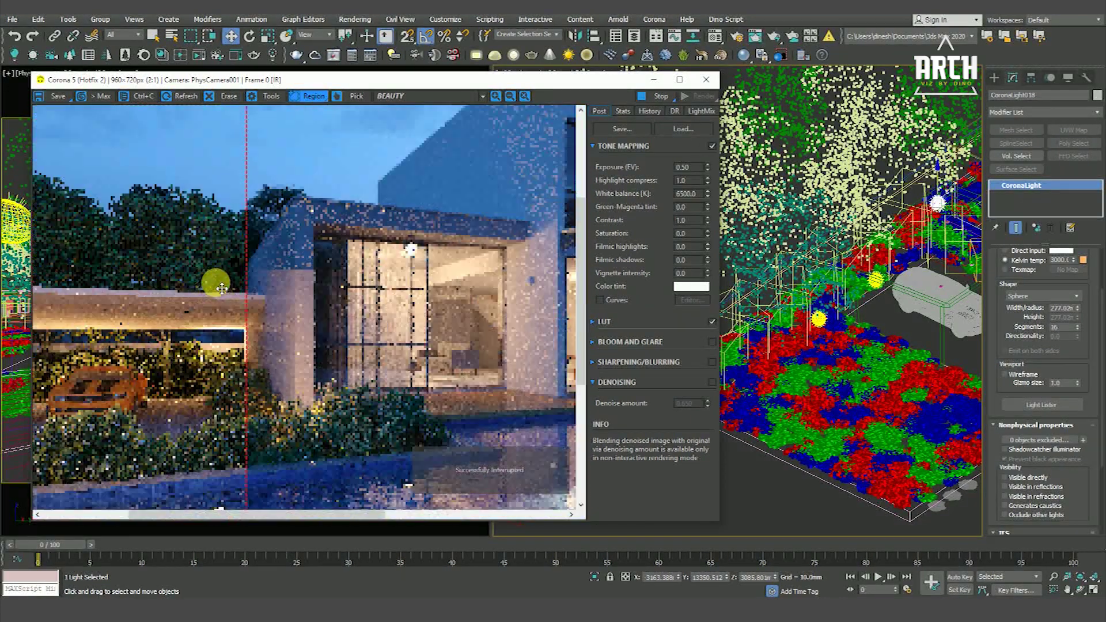
scroll(222, 288, down, 1)
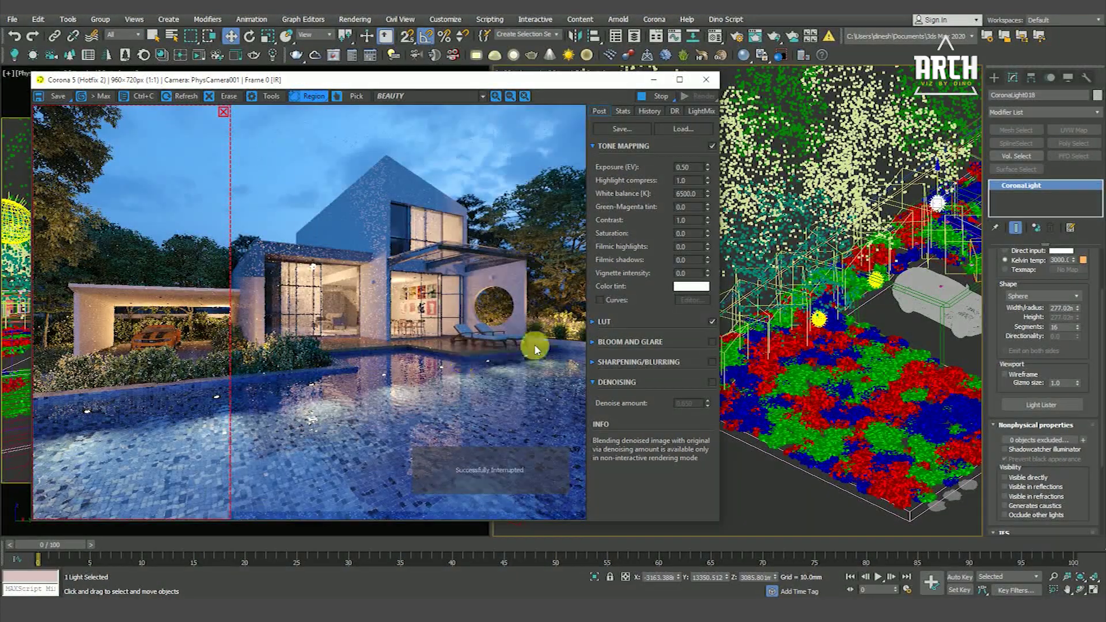
Raise CoronaLight018 further and shift it left toward the wall.
alt+middle_drag(856, 325, 818, 369)
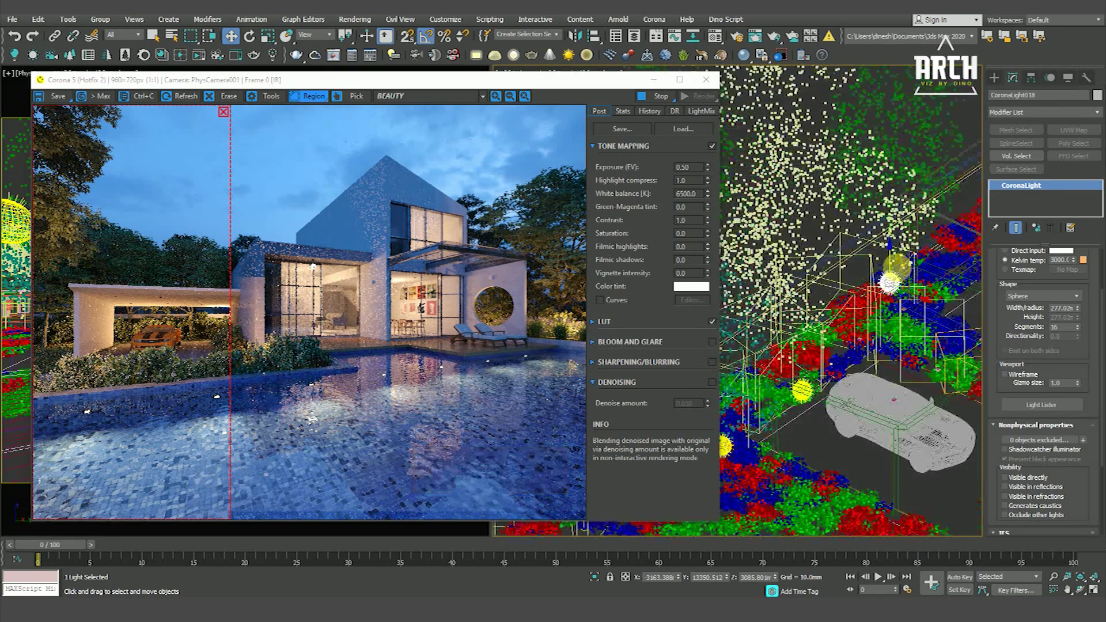
drag(896, 269, 896, 232)
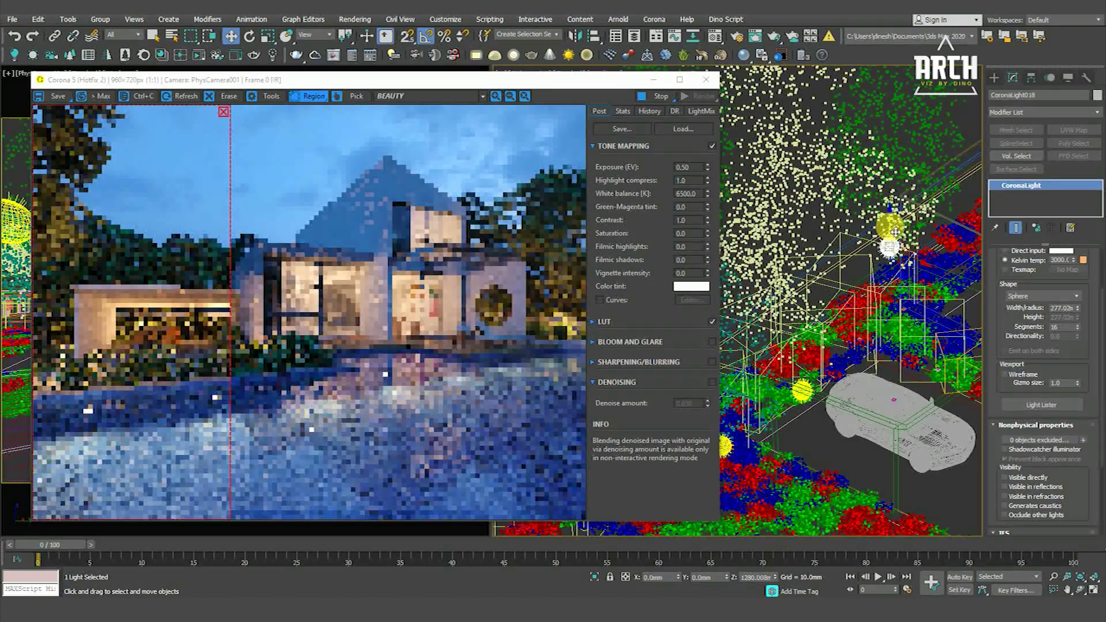
scroll(890, 270, down, 5)
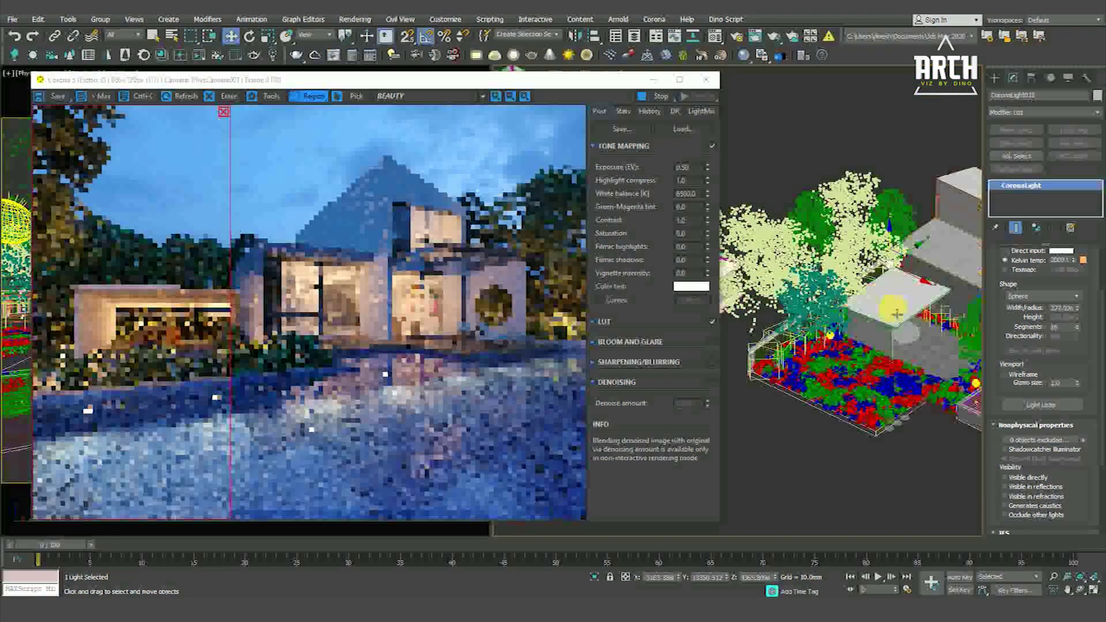
scroll(886, 286, up, 4)
scroll(887, 285, up, 3)
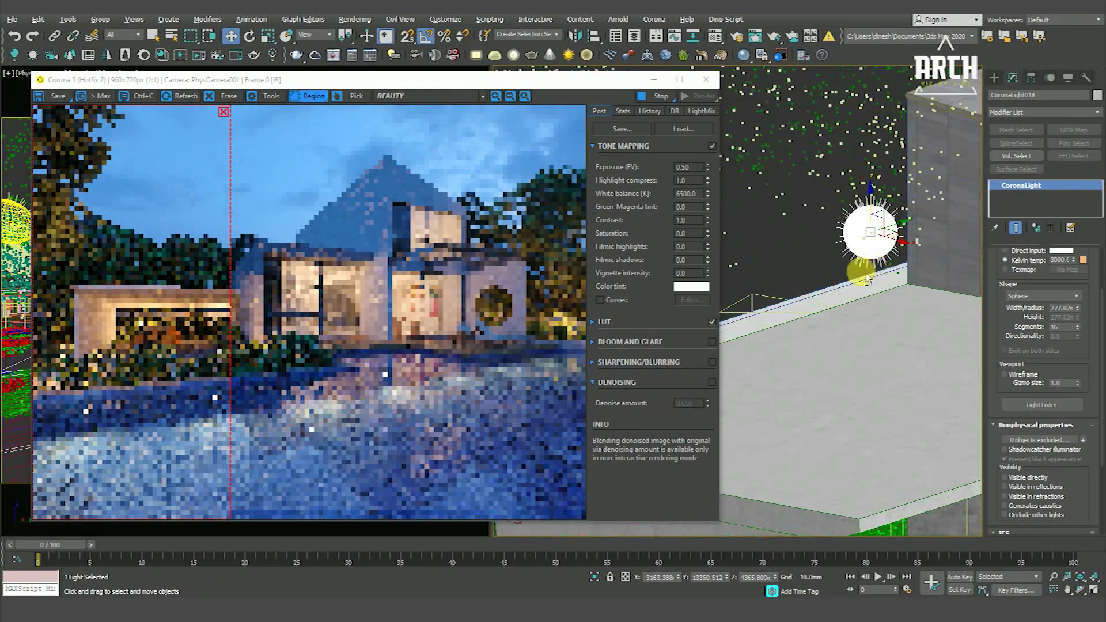
scroll(891, 282, up, 3)
scroll(893, 280, up, 2)
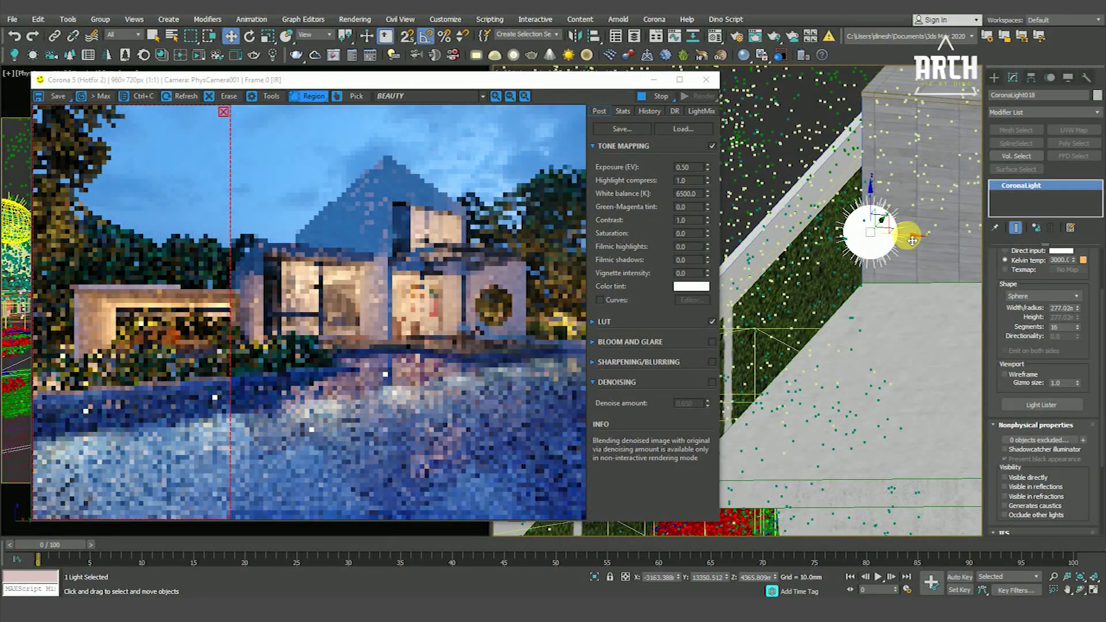
drag(911, 240, 870, 240)
mouse_move(870, 240)
alt+middle_down()
mouse_move(857, 323)
mouse_move(878, 335)
alt+middle_up()
scroll(122, 275, up, 2)
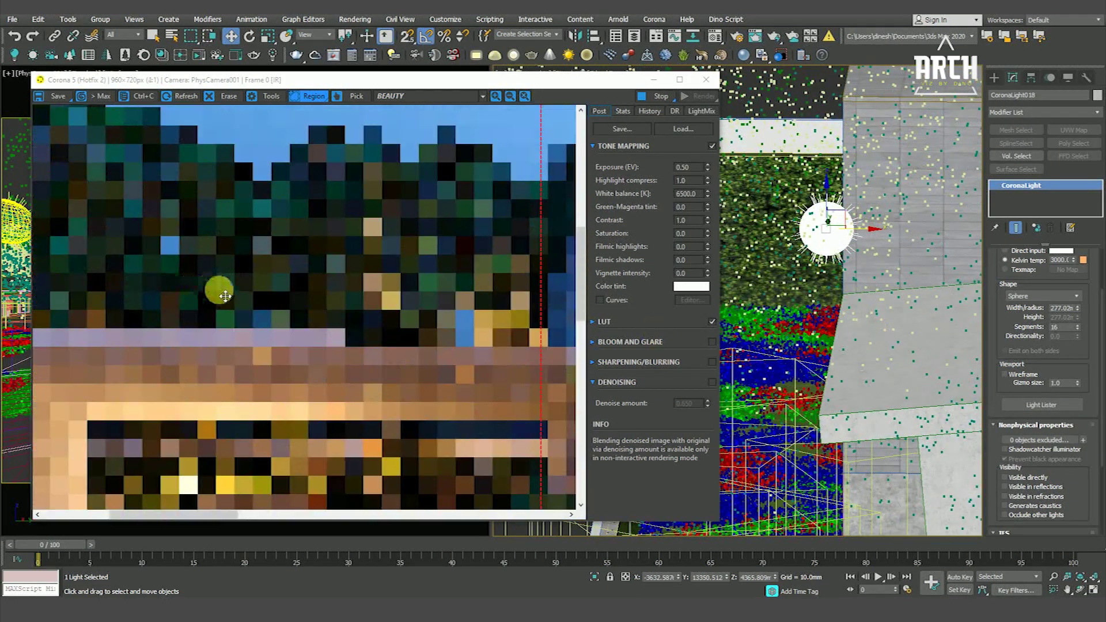
scroll(217, 288, down, 2)
mouse_move(197, 528)
mouse_down()
mouse_move(201, 501)
mouse_move(205, 526)
mouse_up()
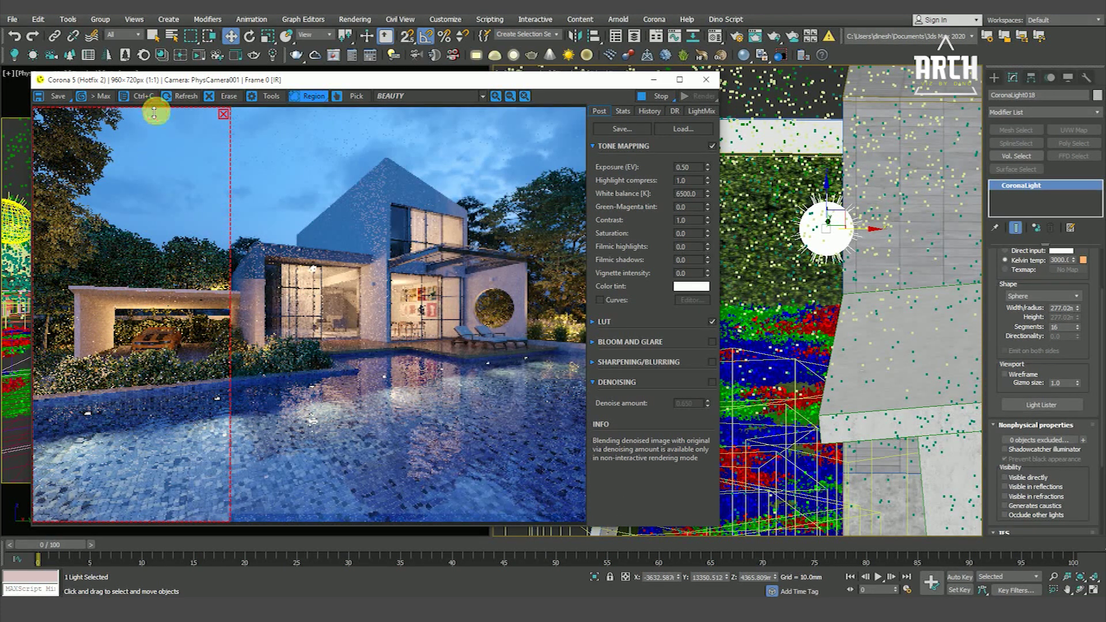
Tighten the Corona VFB preview region by resizing its box.
drag(154, 113, 140, 166)
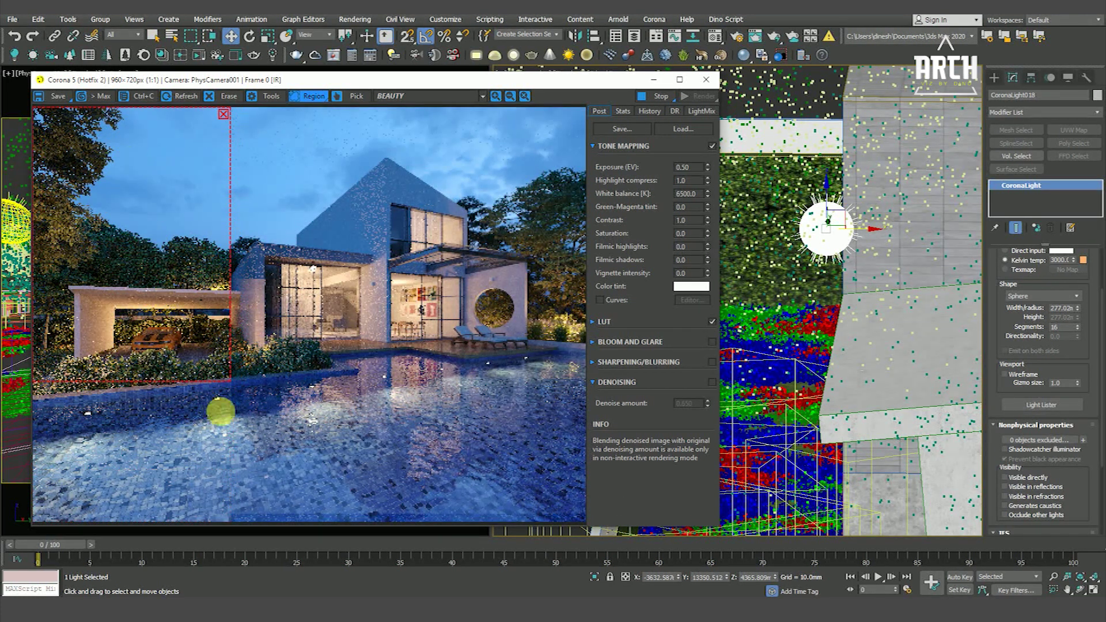
drag(233, 386, 266, 367)
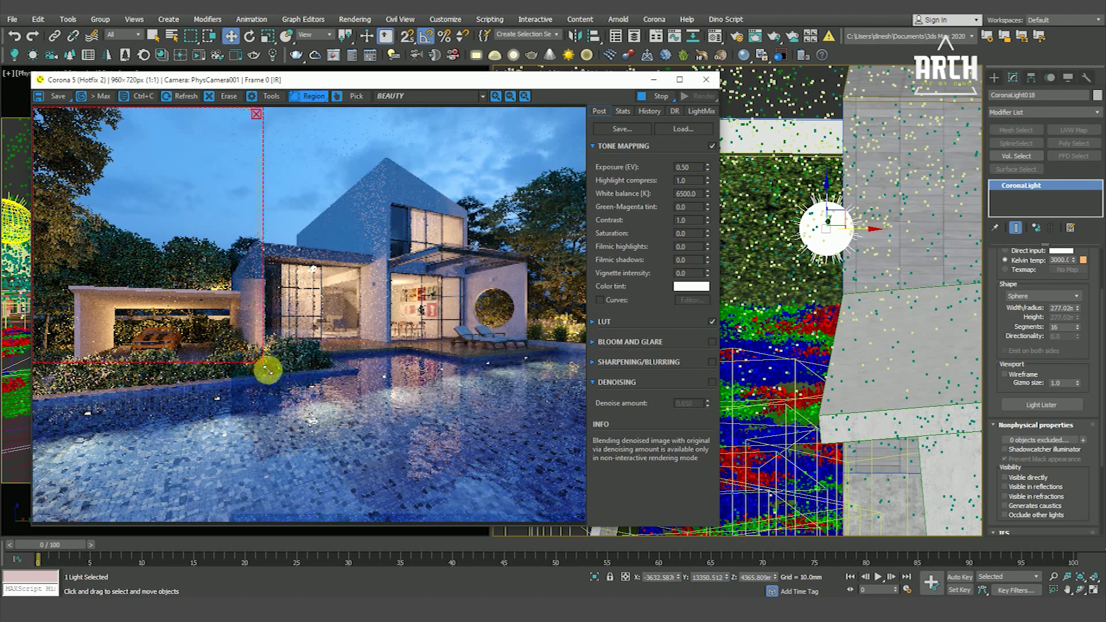
scroll(211, 281, up, 3)
scroll(336, 302, down, 2)
scroll(338, 300, down, 1)
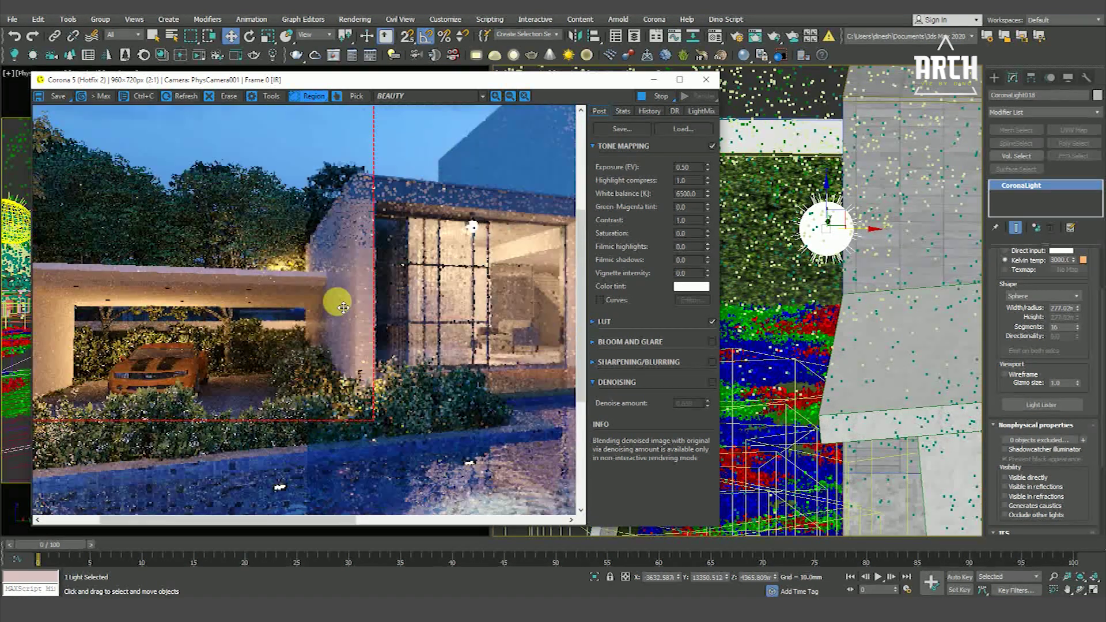
scroll(333, 208, up, 3)
scroll(281, 265, down, 3)
scroll(222, 292, up, 1)
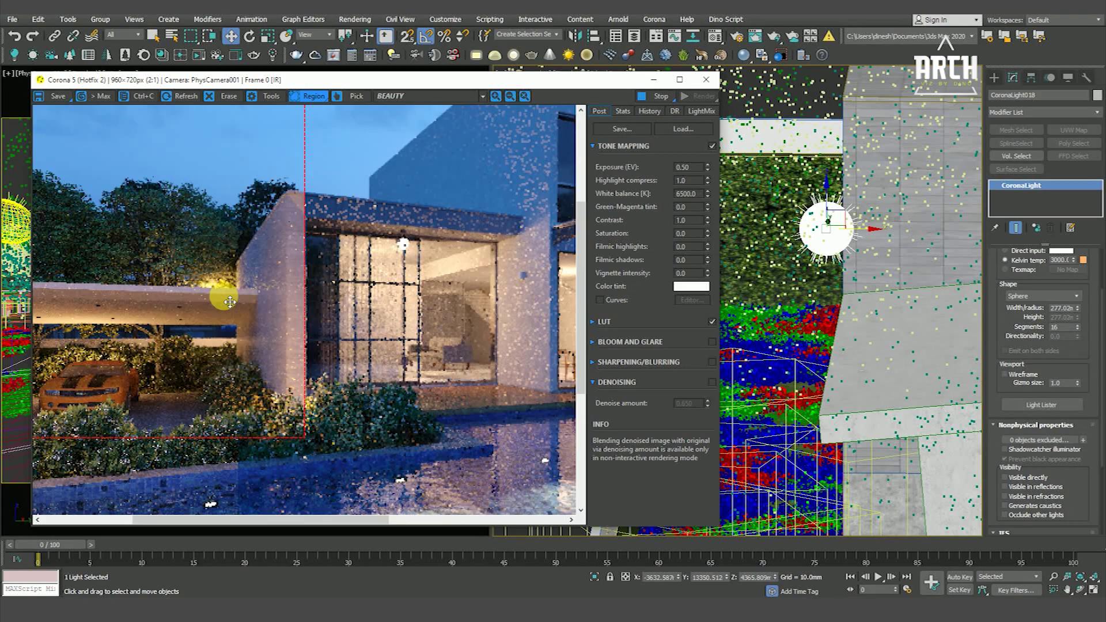
scroll(231, 293, down, 1)
scroll(799, 311, down, 2)
scroll(813, 300, down, 3)
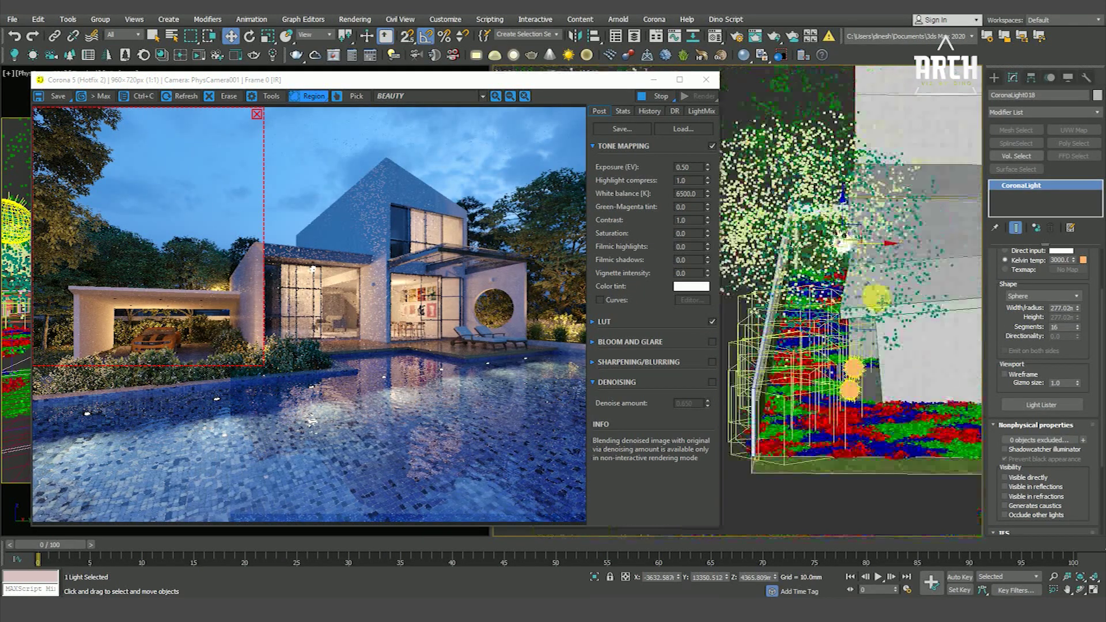
scroll(829, 282, down, 3)
scroll(847, 268, down, 1)
Lower the sphere light on Z to sit under the carport slab beside the car.
drag(847, 216, 840, 360)
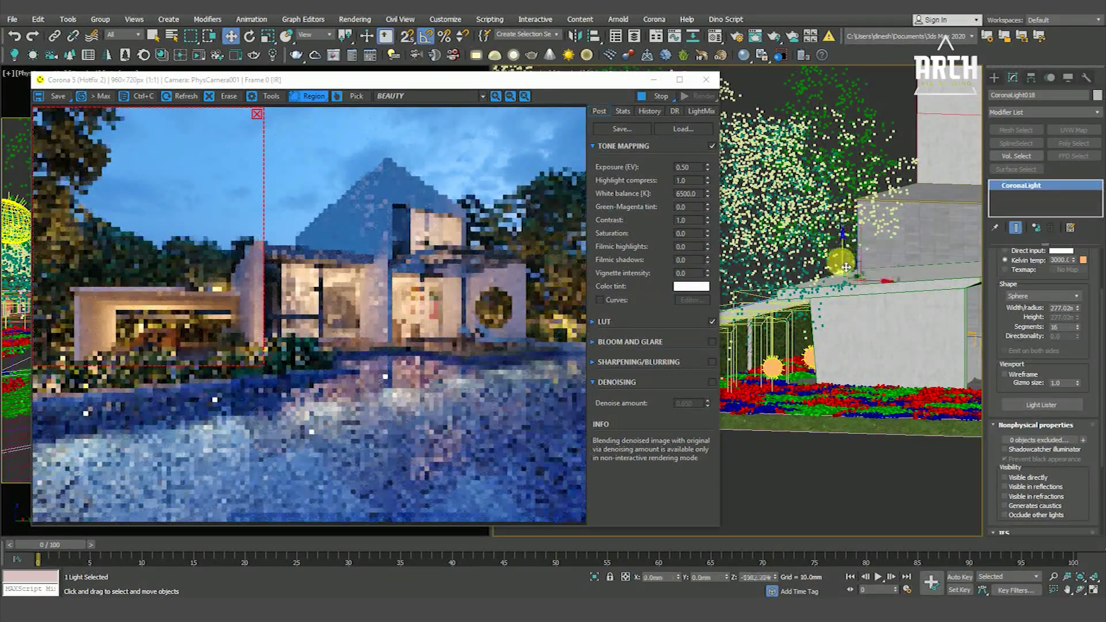
scroll(840, 357, up, 2)
scroll(840, 354, up, 2)
scroll(840, 350, up, 2)
scroll(839, 350, up, 2)
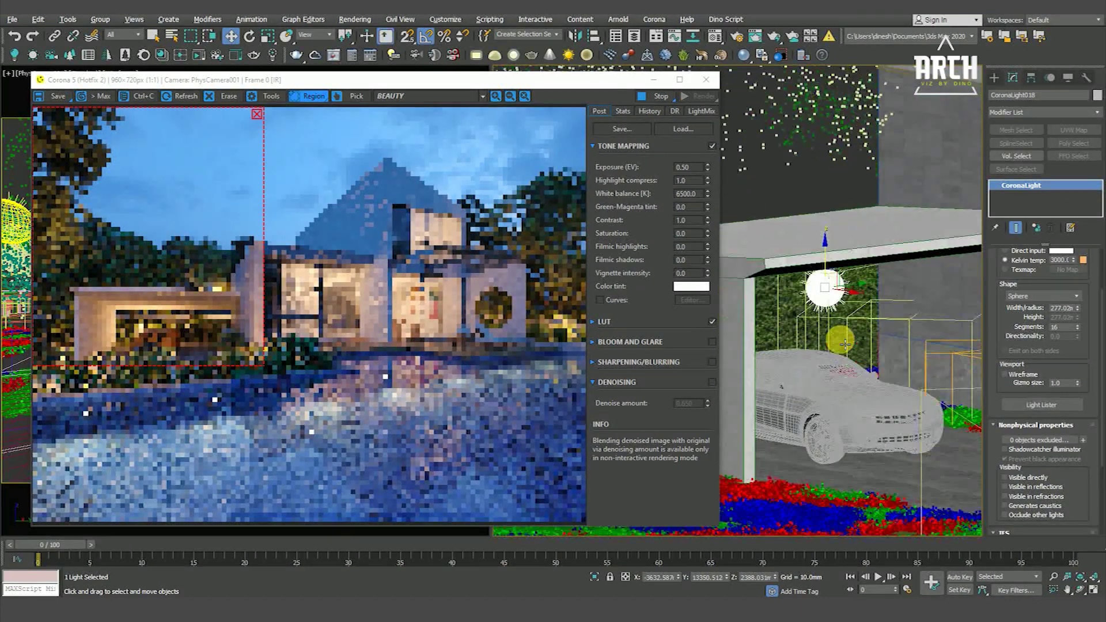
scroll(843, 349, up, 1)
scroll(846, 347, up, 1)
scroll(846, 346, up, 2)
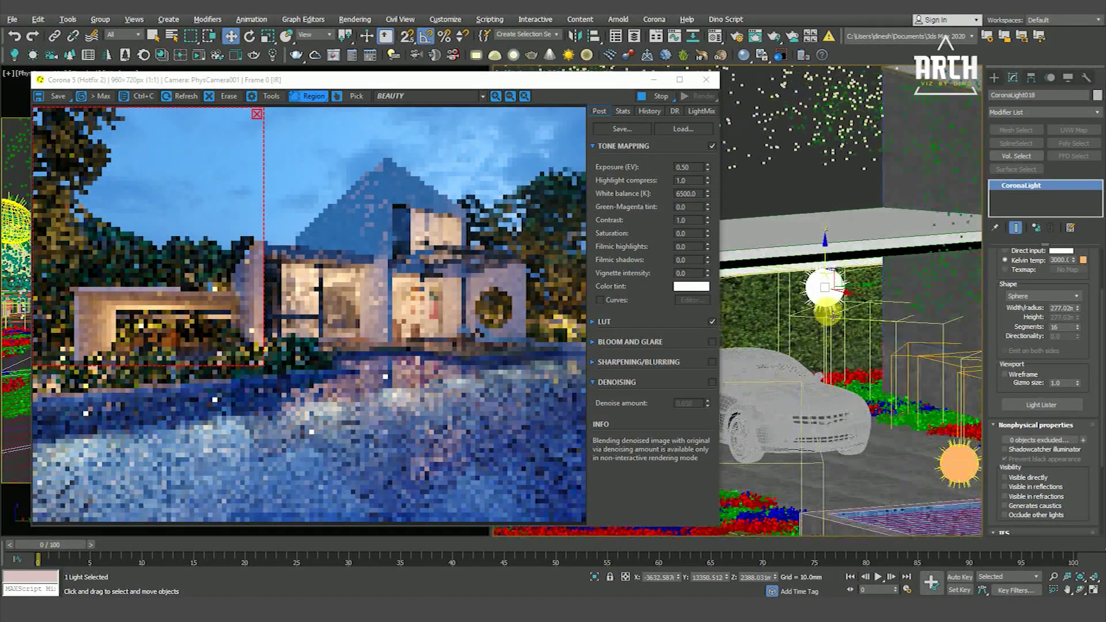
alt+middle_drag(822, 335, 837, 259)
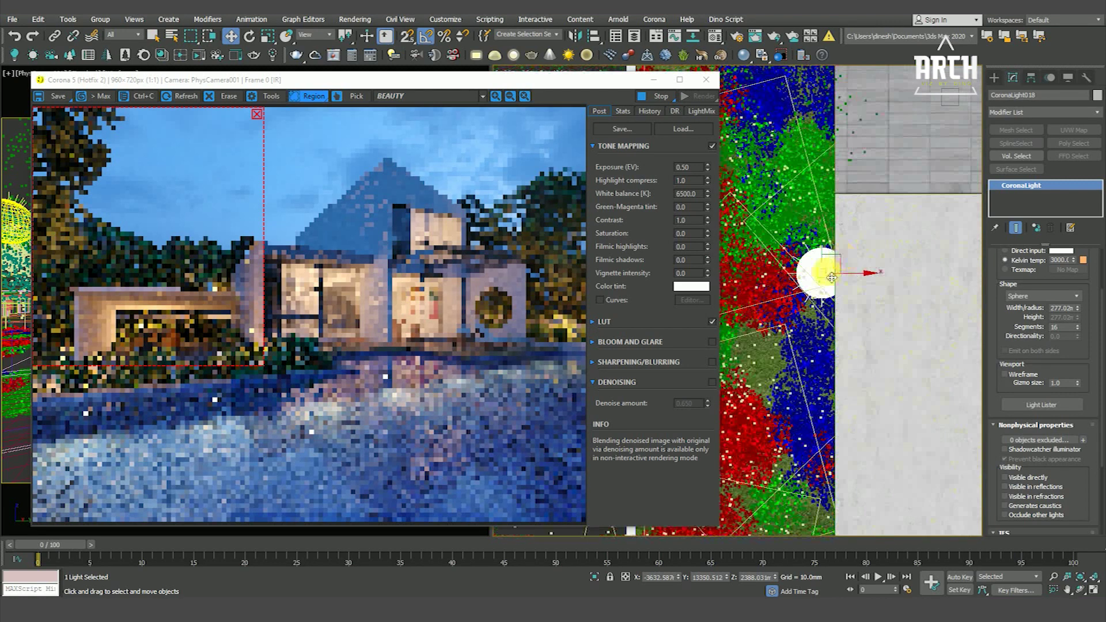
mouse_move(837, 259)
alt+middle_down()
mouse_move(808, 284)
mouse_move(822, 319)
alt+middle_up()
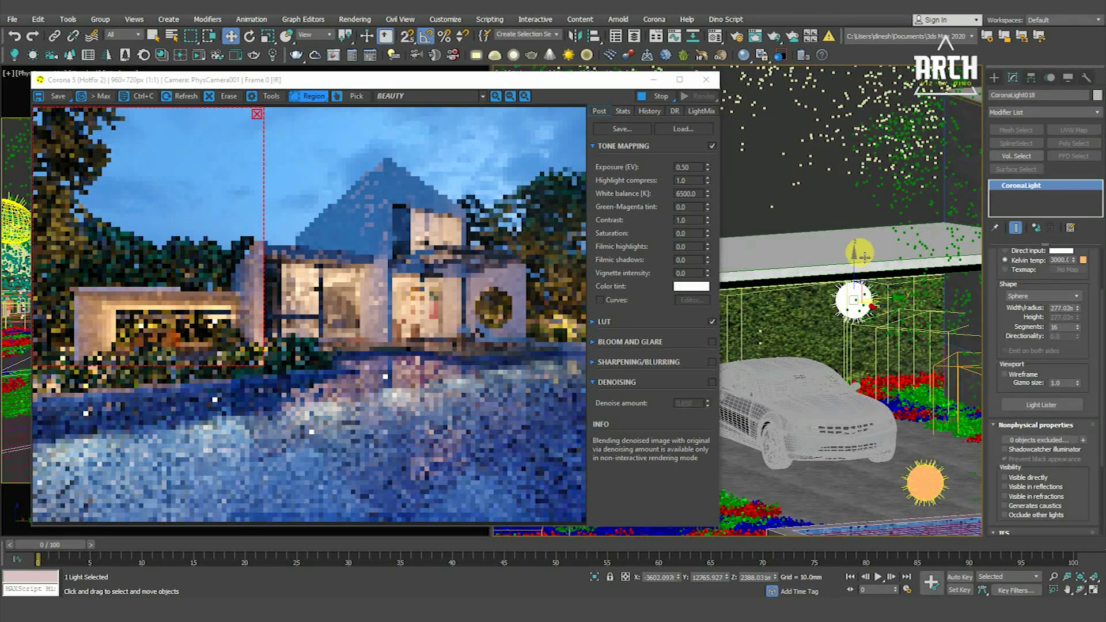
drag(859, 270, 868, 346)
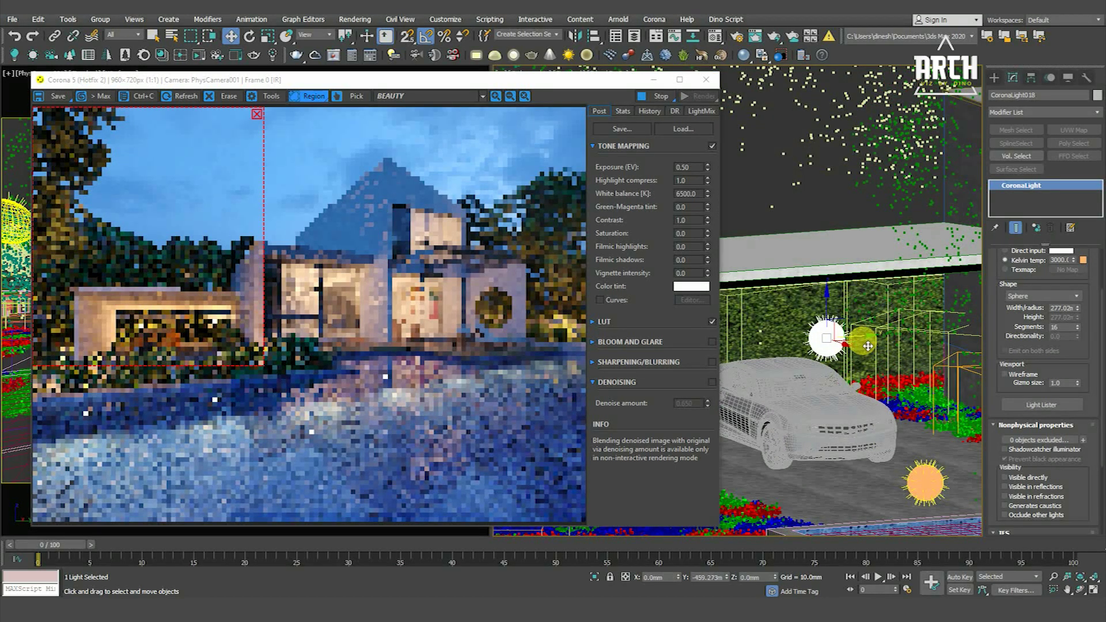
Switch the right viewport to a top-down plan view and zoom around the site.
key(t)
scroll(847, 325, down, 3)
scroll(824, 323, down, 3)
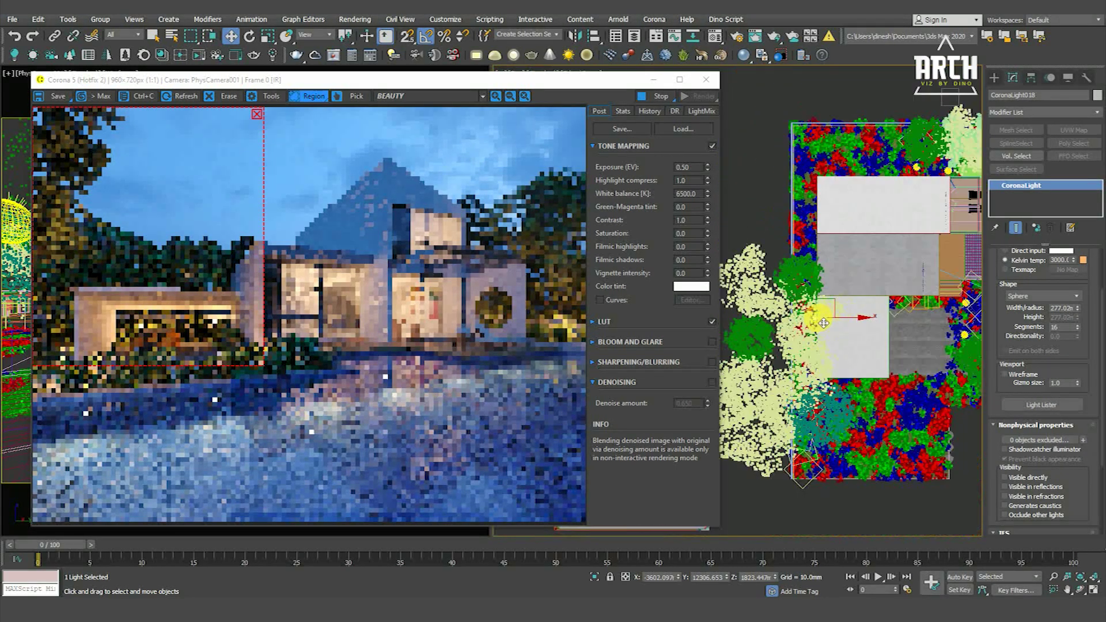
scroll(173, 320, up, 3)
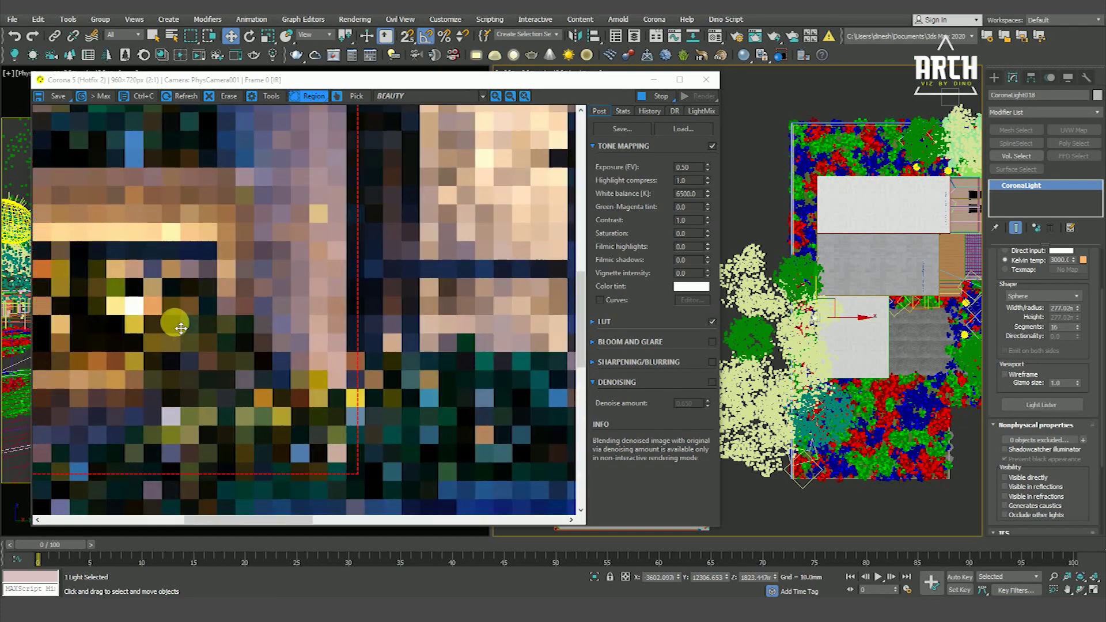
scroll(257, 313, down, 3)
scroll(208, 321, up, 3)
scroll(223, 333, down, 3)
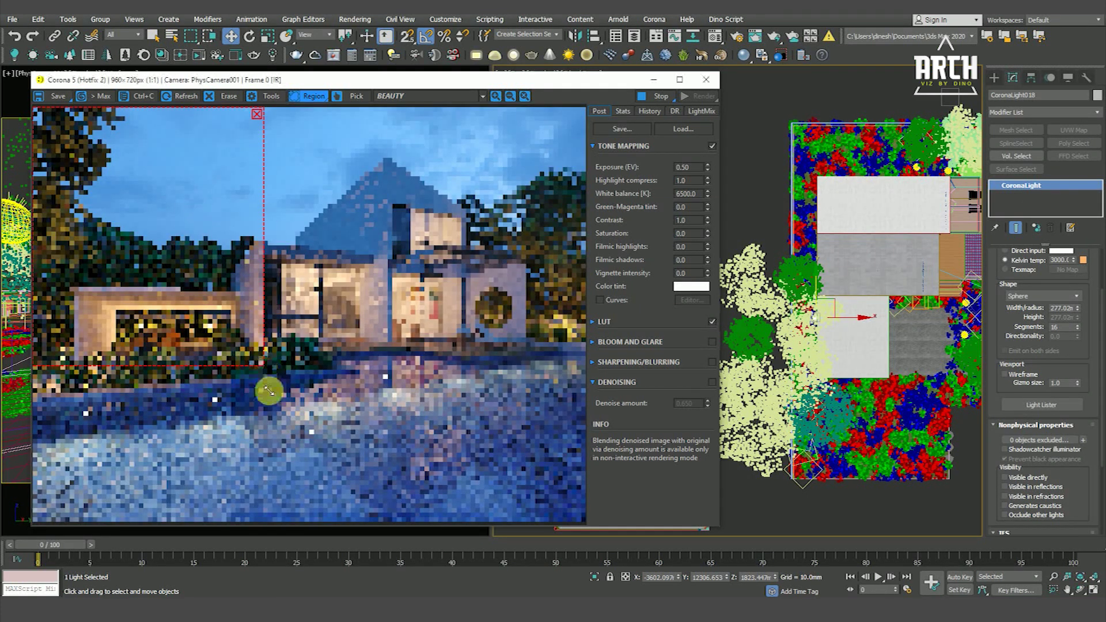
scroll(248, 346, up, 3)
scroll(271, 368, down, 3)
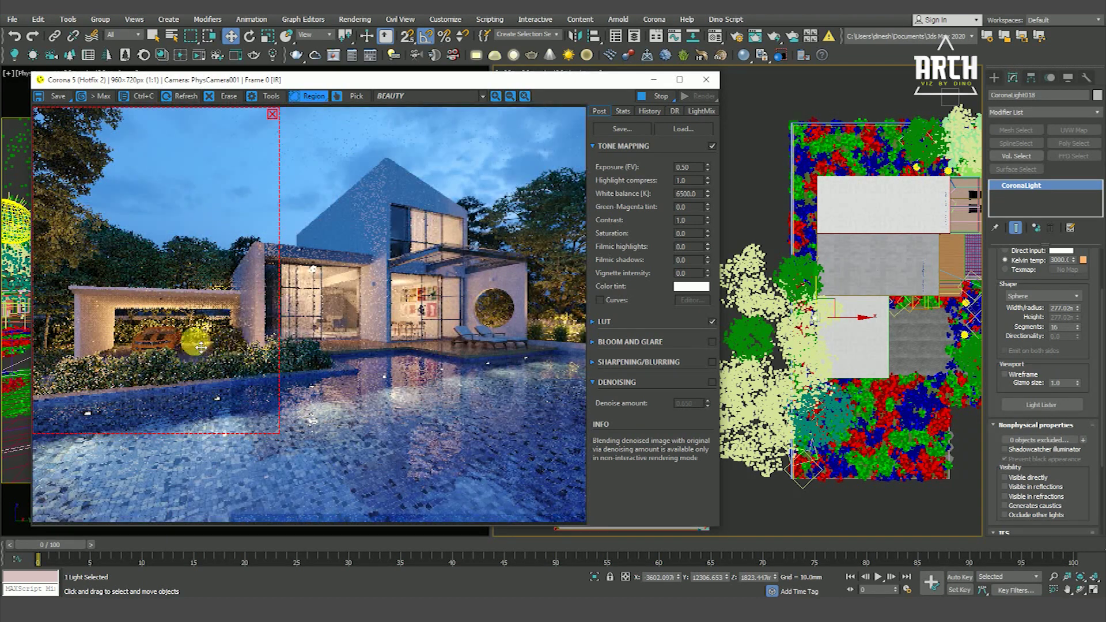
scroll(138, 314, up, 3)
scroll(341, 307, up, 2)
scroll(341, 307, down, 3)
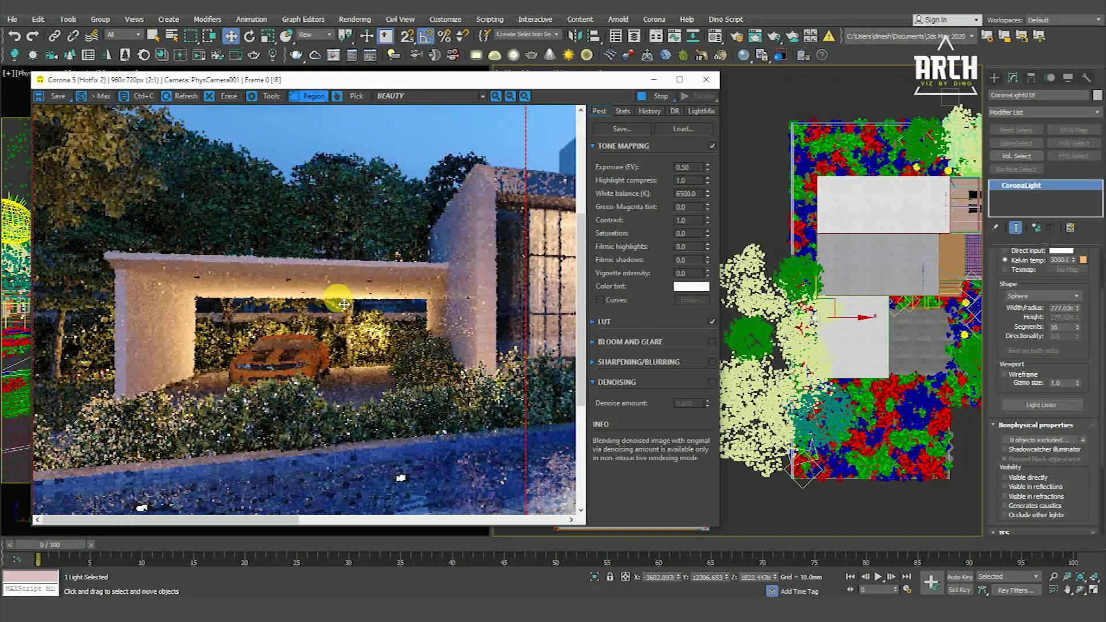
Stop the interactive render, close the VFB, deselect, and view the building front in wireframe.
click(656, 96)
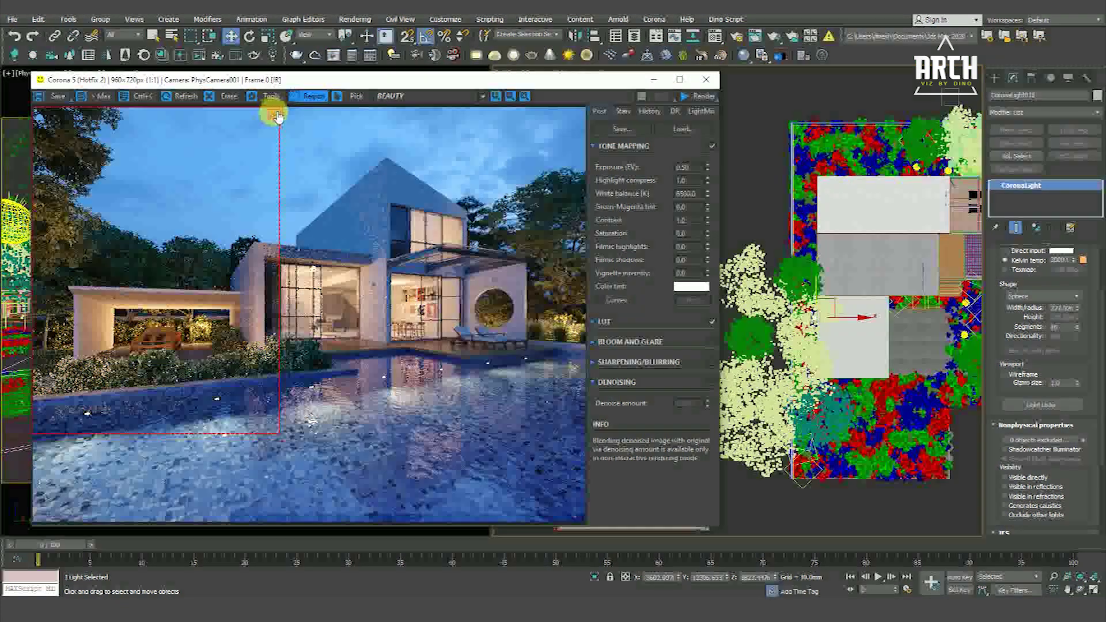
click(706, 80)
click(706, 247)
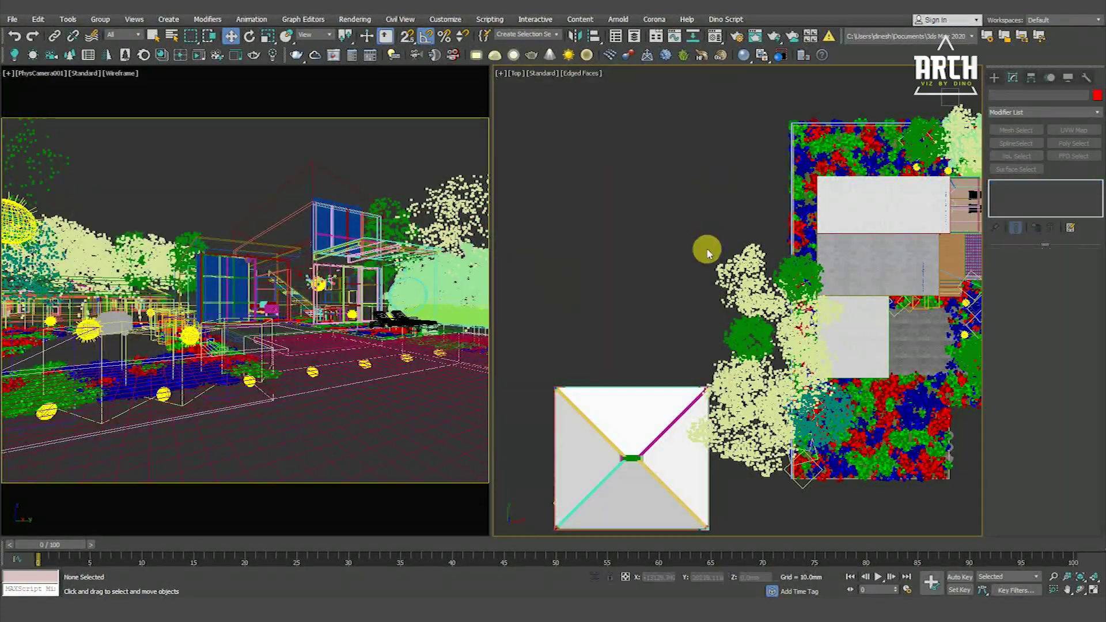
scroll(797, 328, down, 10)
alt+middle_drag(797, 329, 760, 316)
scroll(755, 275, up, 10)
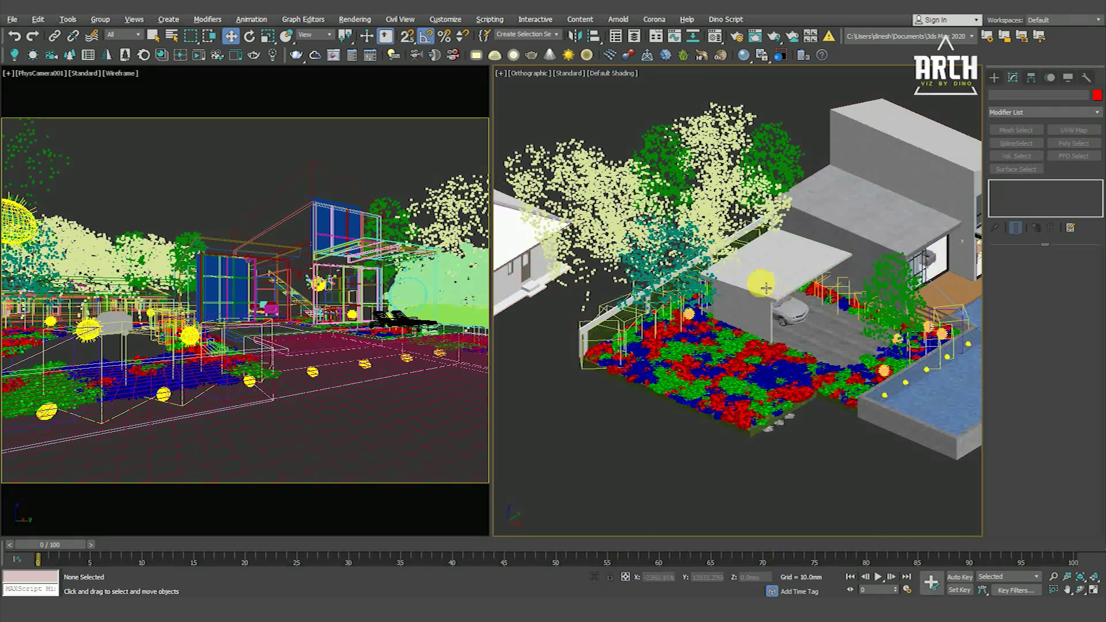
alt+middle_drag(755, 275, 733, 242)
scroll(734, 242, up, 5)
scroll(765, 208, up, 5)
key(F3)
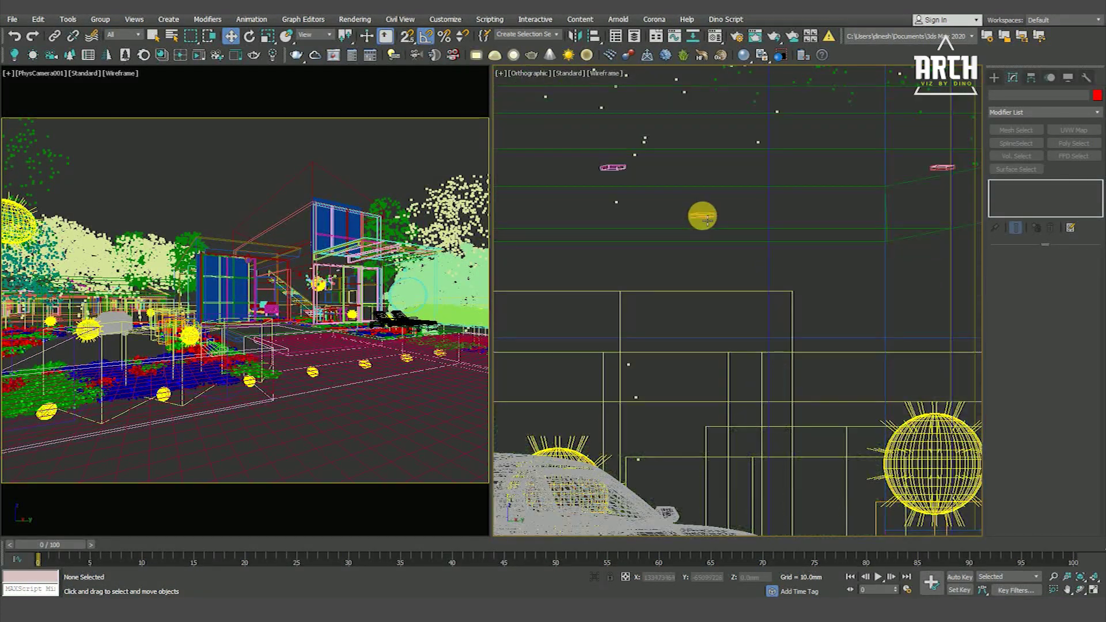
Isolate a first set of matching light fixtures via Select Similar and view them in wireframe.
click(702, 216)
right_click(660, 202)
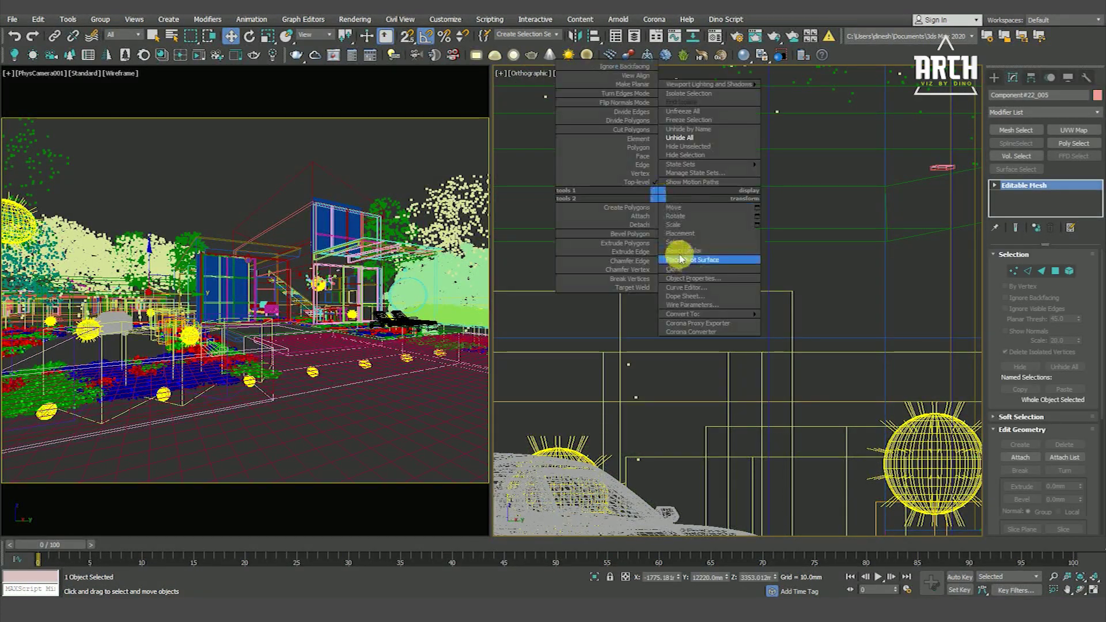
click(679, 247)
key(alt+q)
alt+middle_drag(696, 238, 682, 268)
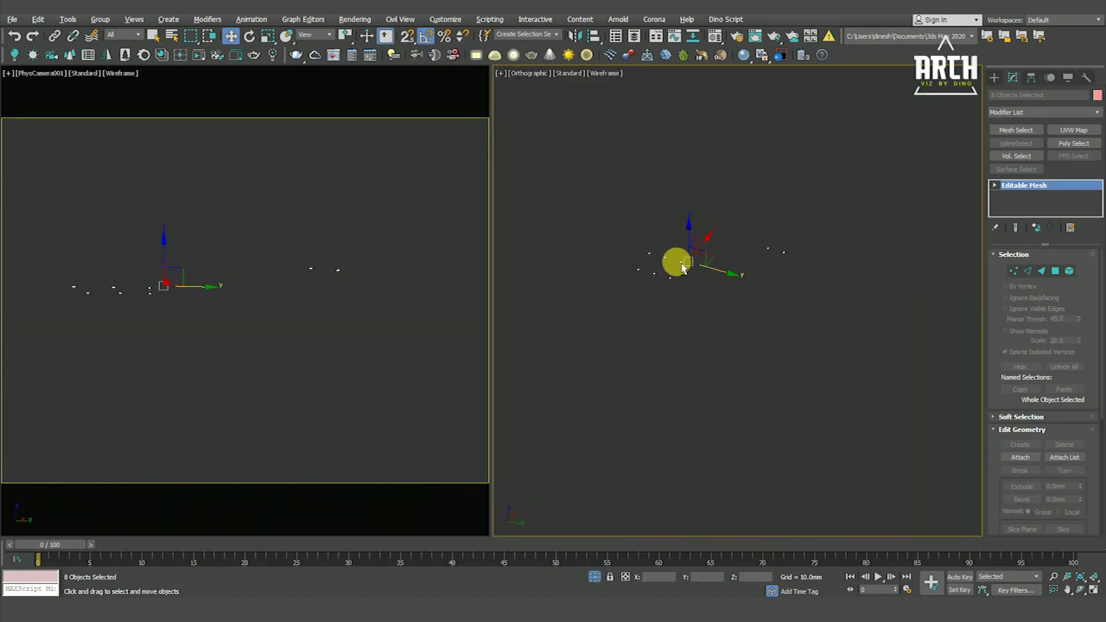
scroll(694, 254, up, 2)
key(F3)
scroll(731, 259, up, 5)
scroll(728, 256, down, 4)
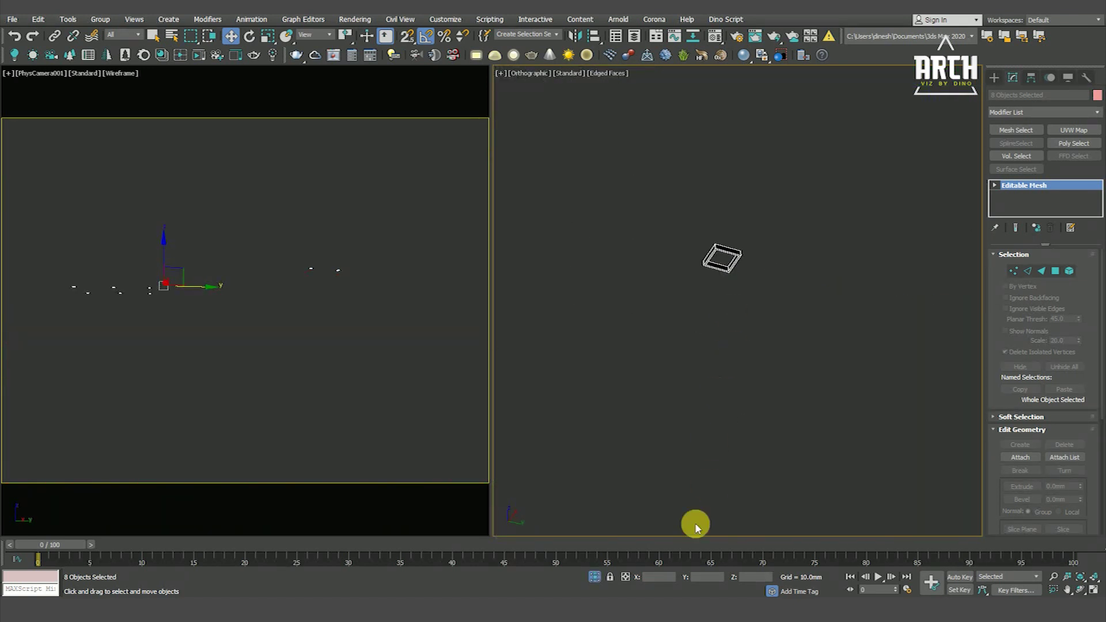
Exit isolation and orbit to an angled wireframe view of the wall.
click(595, 576)
scroll(694, 230, up, 3)
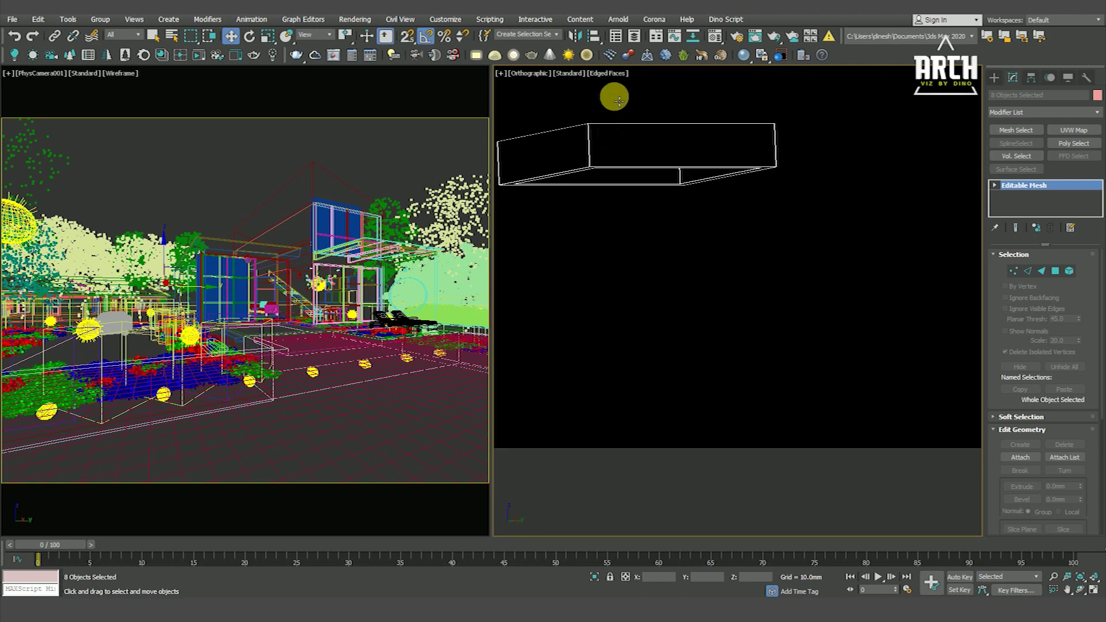
scroll(664, 165, down, 3)
scroll(674, 252, up, 5)
mouse_move(674, 252)
alt+middle_down()
mouse_move(672, 240)
mouse_move(721, 277)
alt+middle_up()
key(F4)
scroll(659, 178, up, 3)
scroll(669, 210, up, 2)
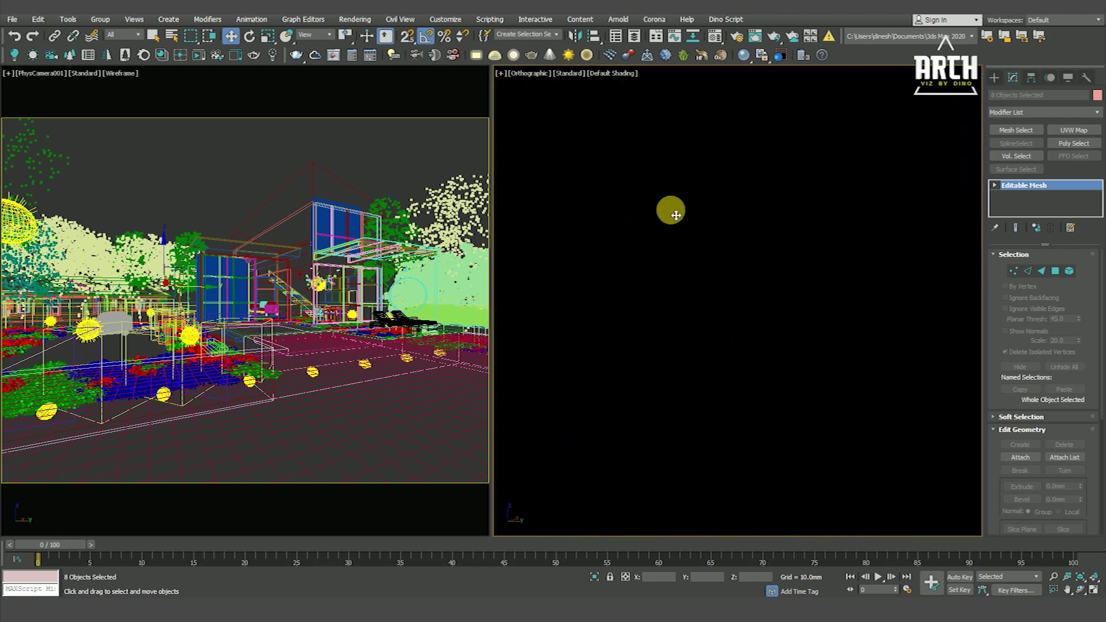
key(F3)
Isolate the eight matching fixture boxes via Select Similar and orbit around them in wireframe.
click(693, 196)
right_click(695, 185)
click(713, 237)
key(alt+q)
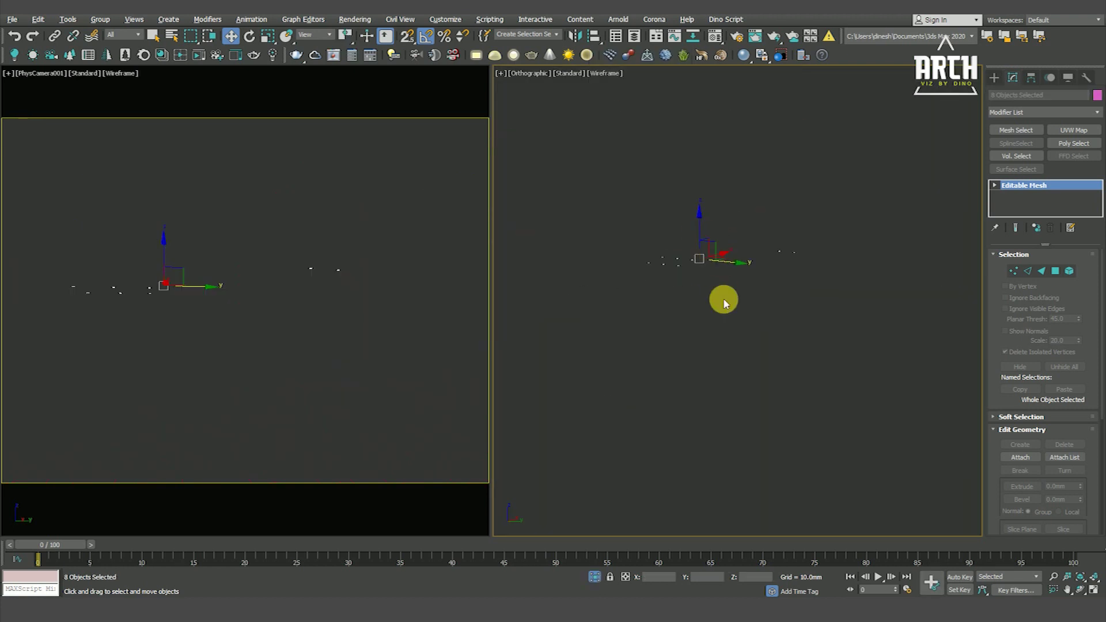
scroll(728, 410, up, 3)
key(F3)
mouse_move(730, 370)
alt+middle_down()
mouse_move(655, 197)
mouse_move(659, 180)
alt+middle_up()
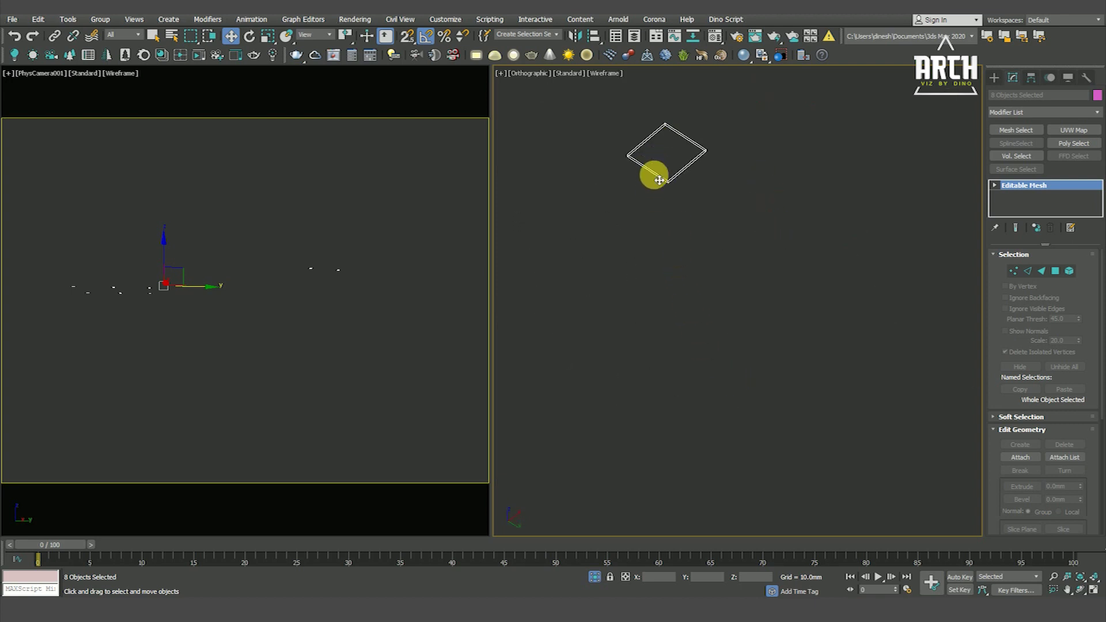
key(m)
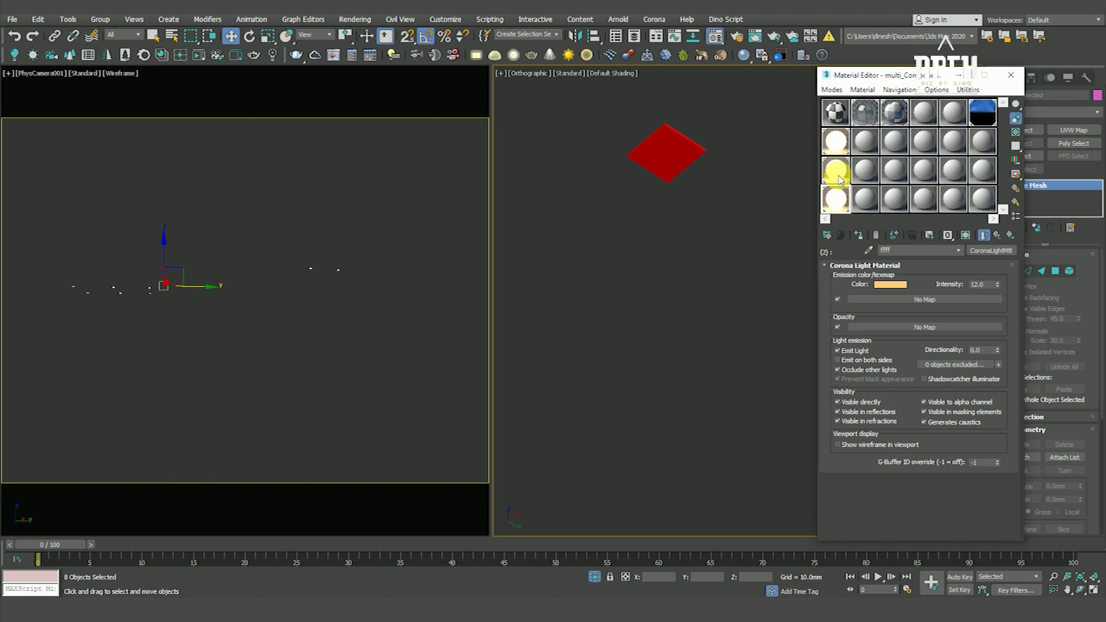
Apply the 12.0-intensity Corona Light Material to the isolated fixtures.
click(859, 236)
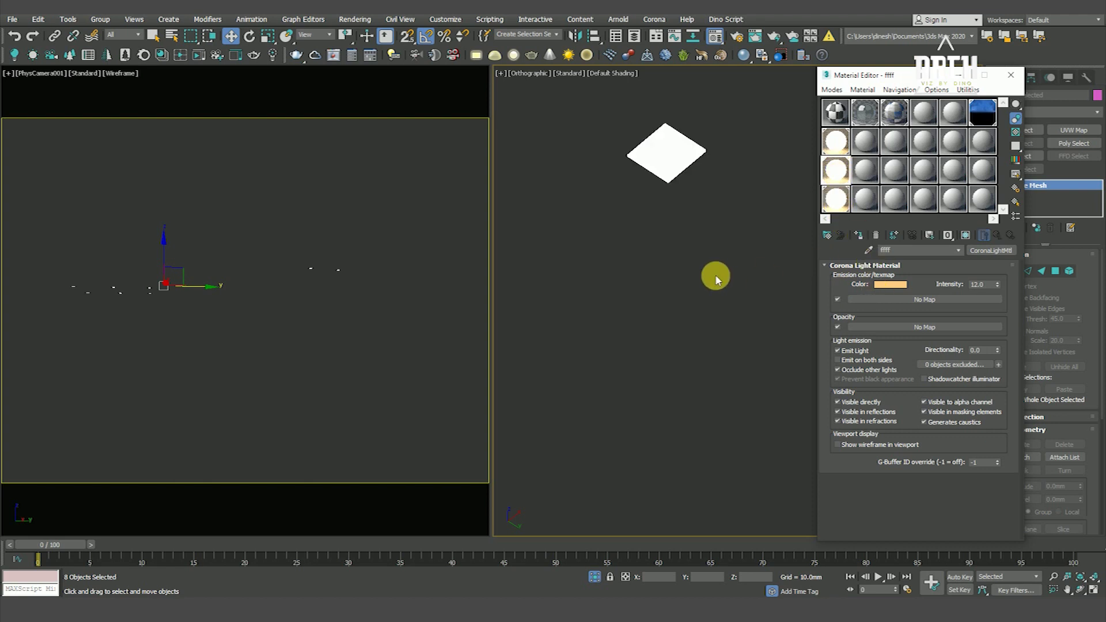
click(716, 277)
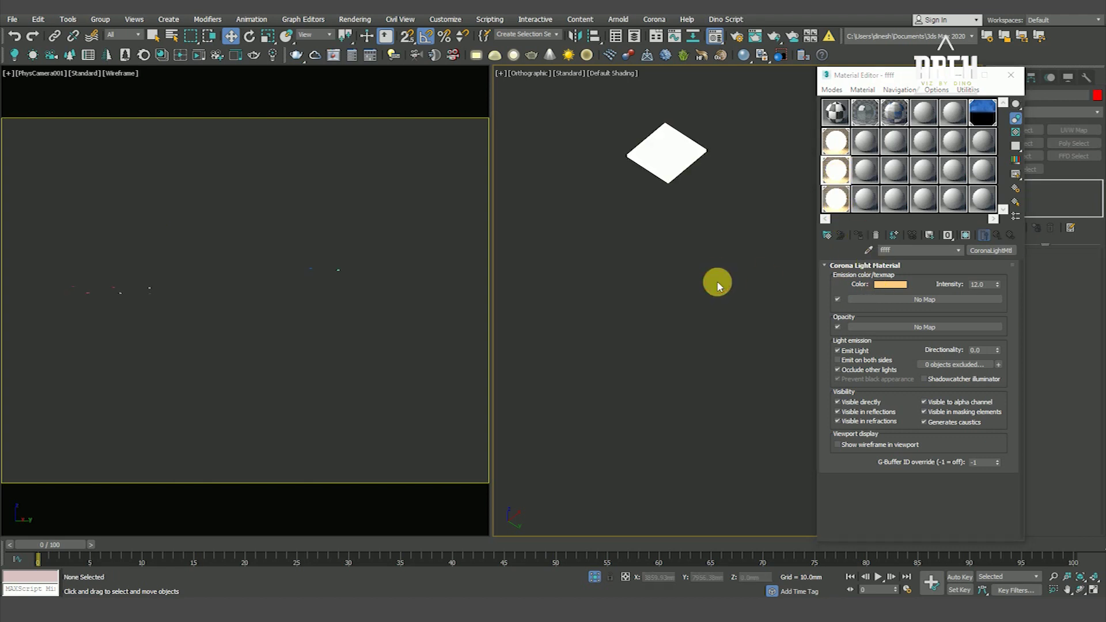
click(1001, 86)
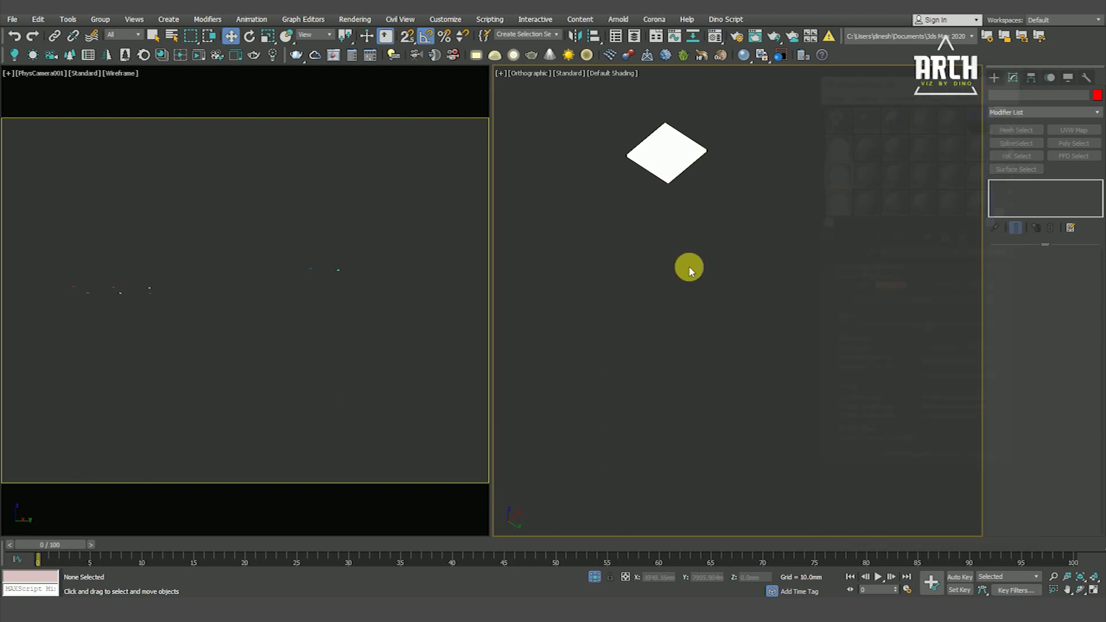
Exit isolation and switch the right-hand viewport to a zoomed-out Top view.
click(595, 575)
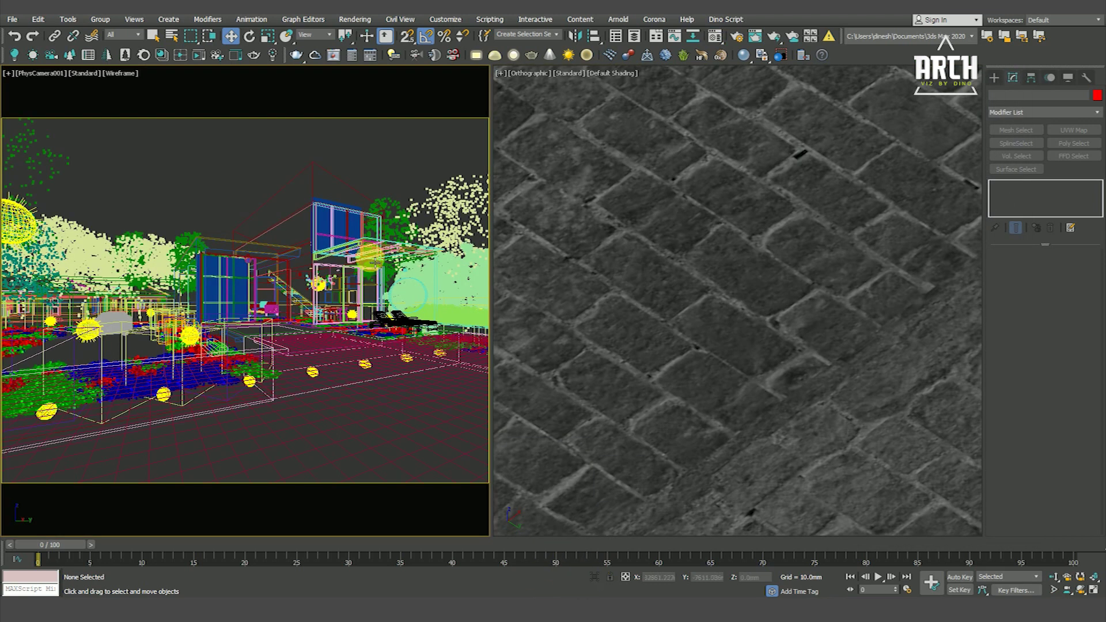
click(671, 274)
key(t)
scroll(680, 294, down, 3)
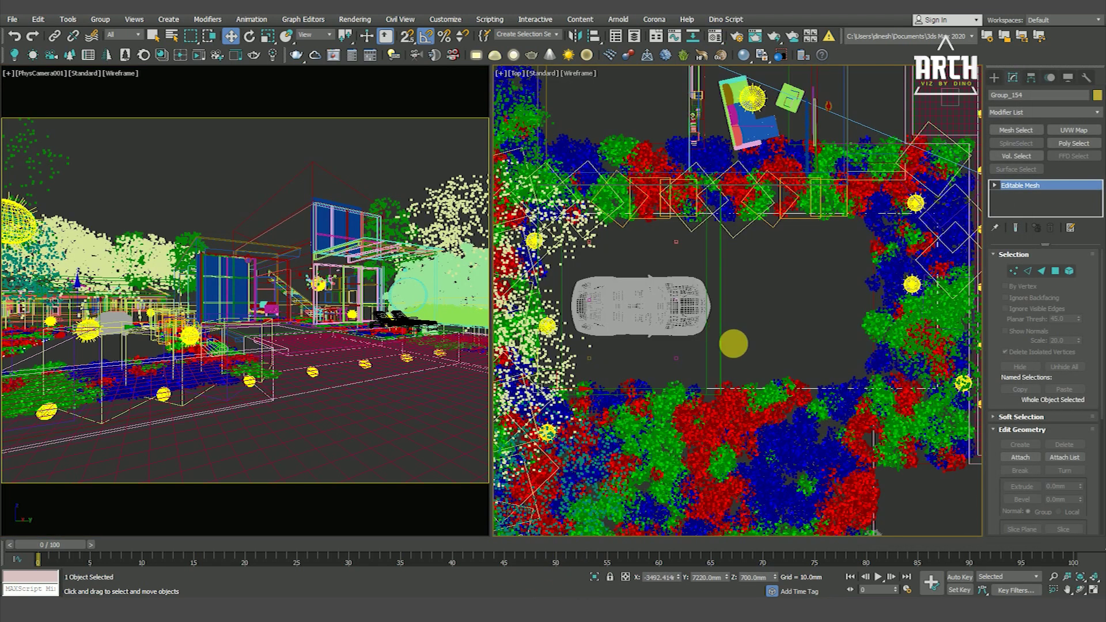
In Render Setup, choose Corona High Quality denoising and enable direct visibility override.
click(377, 141)
click(355, 19)
click(378, 77)
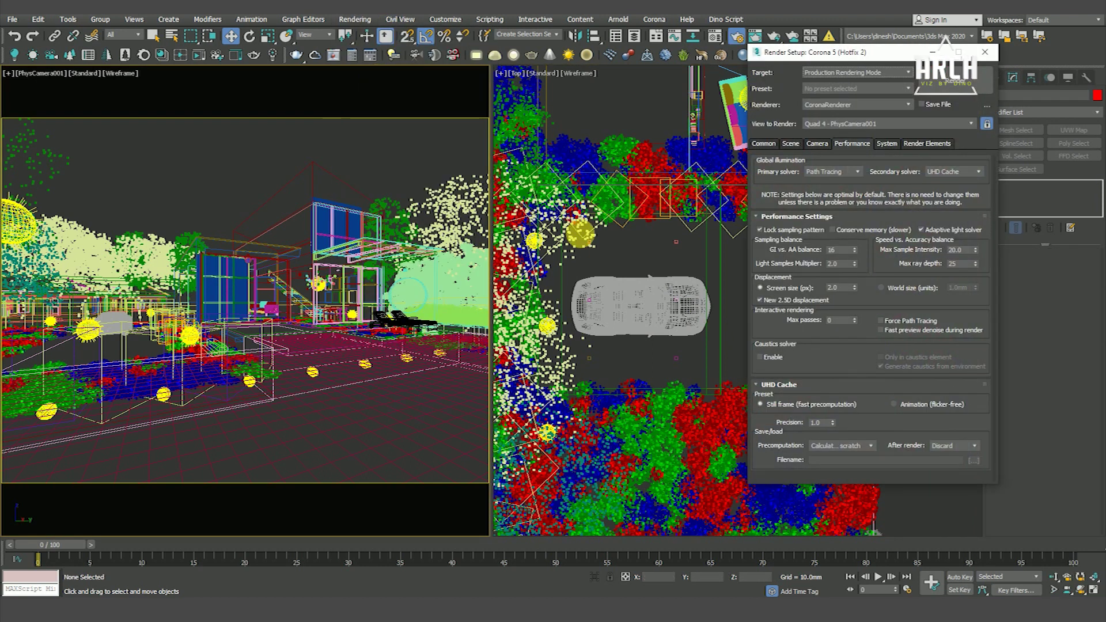
click(766, 144)
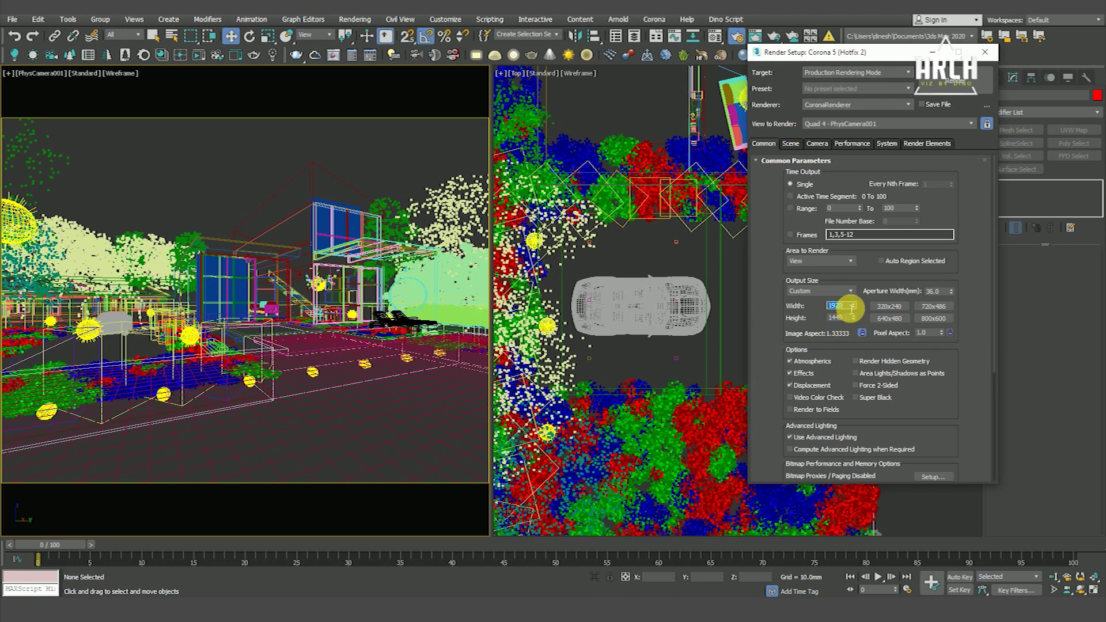
drag(936, 398, 934, 411)
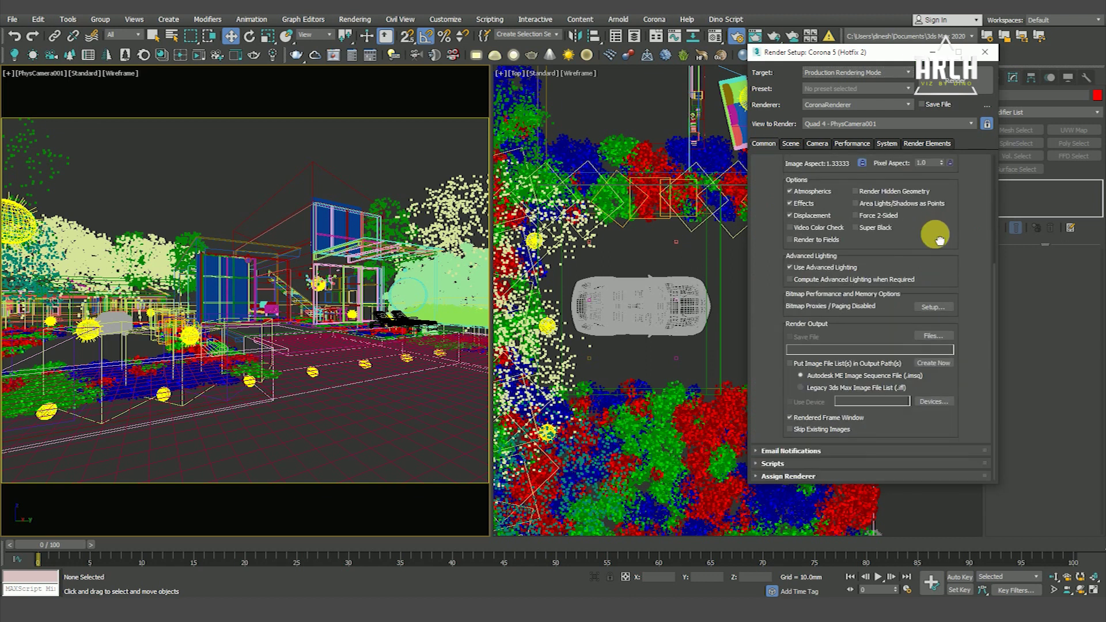
click(795, 147)
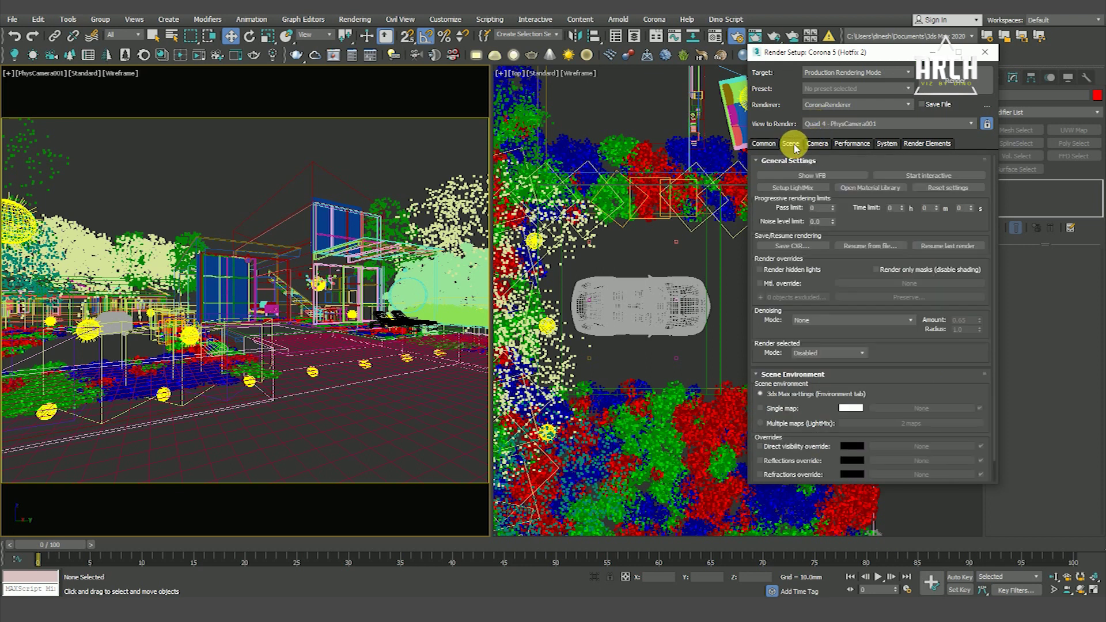
click(827, 323)
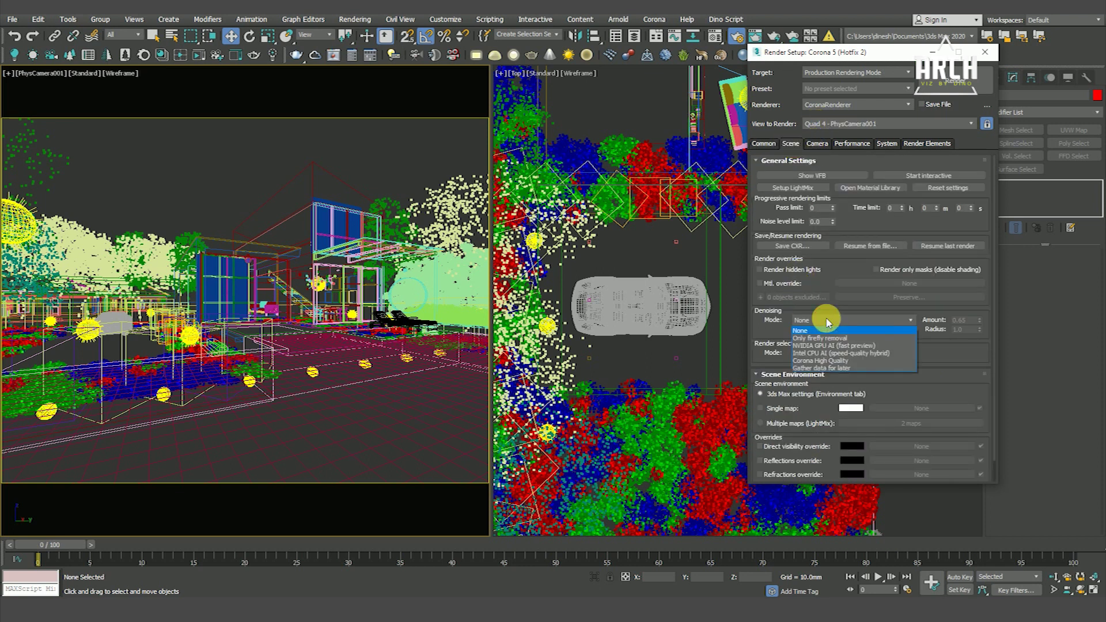
click(821, 362)
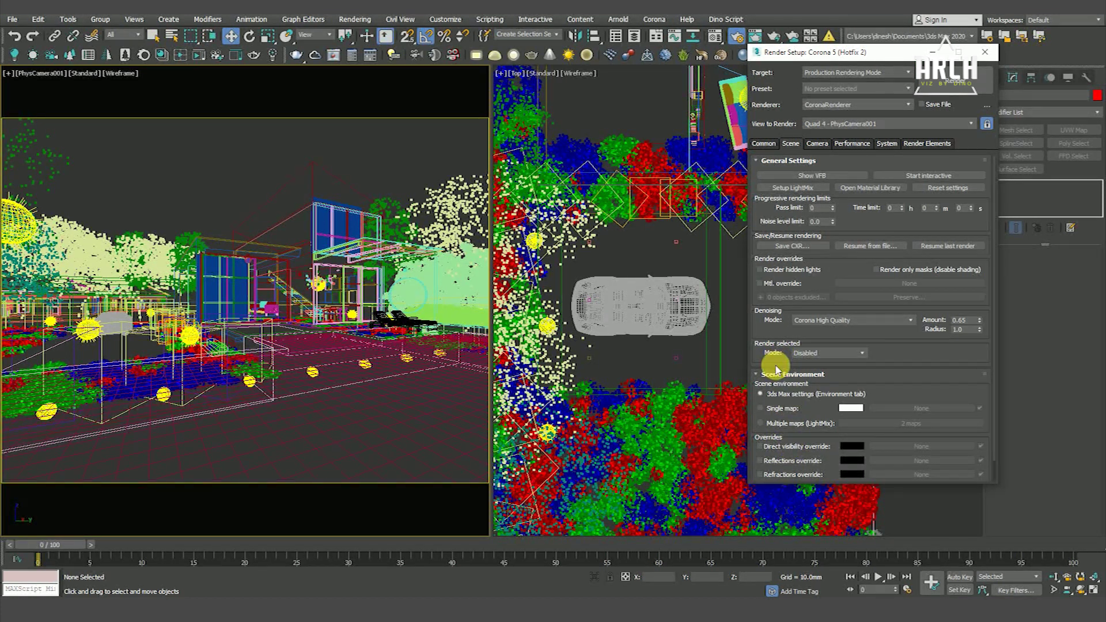
click(781, 447)
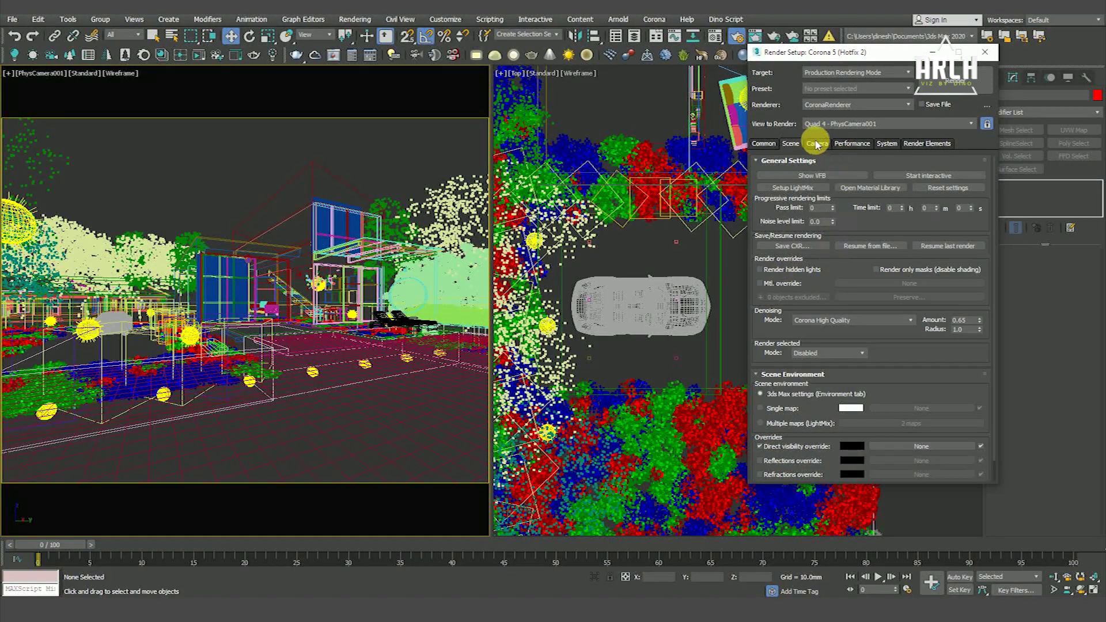
Review the Camera postprocessing and Performance settings in Render Setup.
click(816, 144)
click(804, 161)
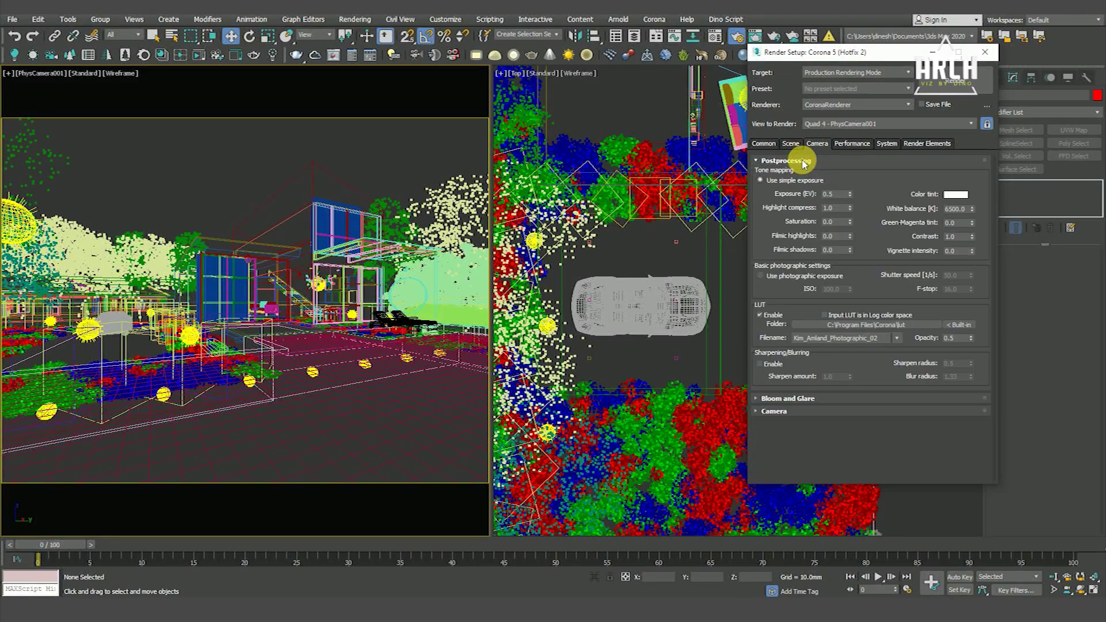
click(803, 161)
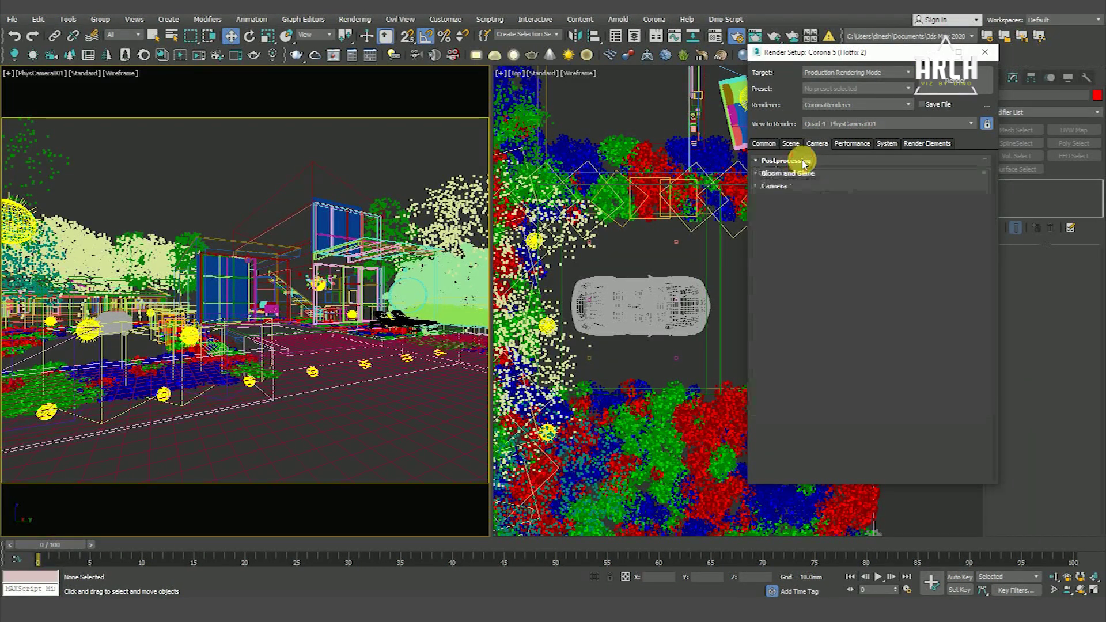
click(804, 161)
click(852, 144)
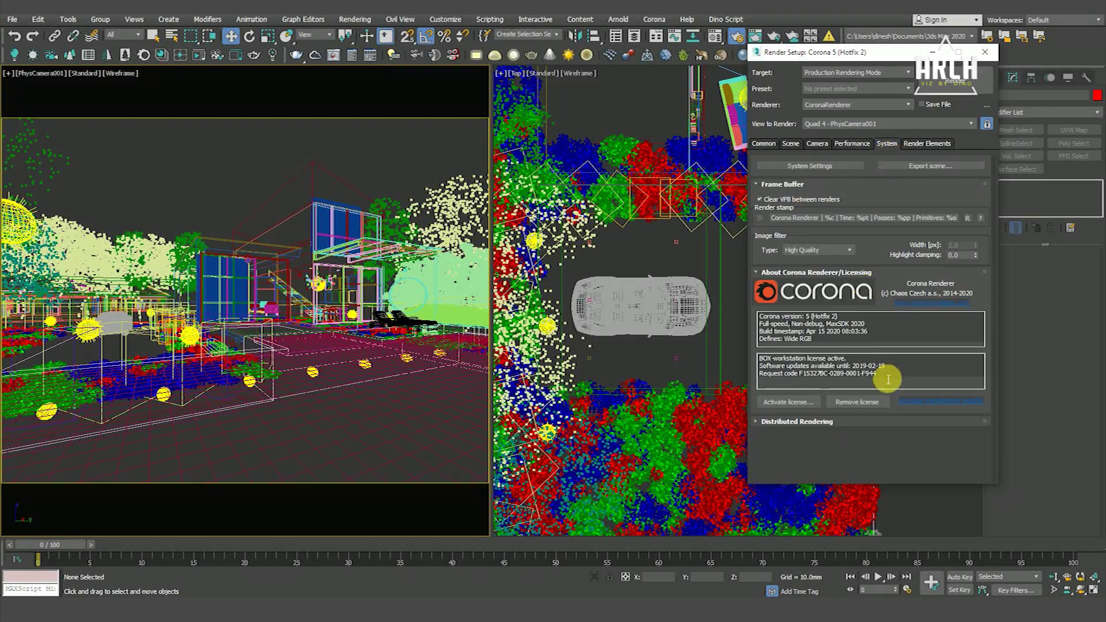
Pick direct, indirect, reflect, refract, CMasking_ID, CMasking_WireColor and CShading_Alpha render elements.
click(922, 142)
click(797, 188)
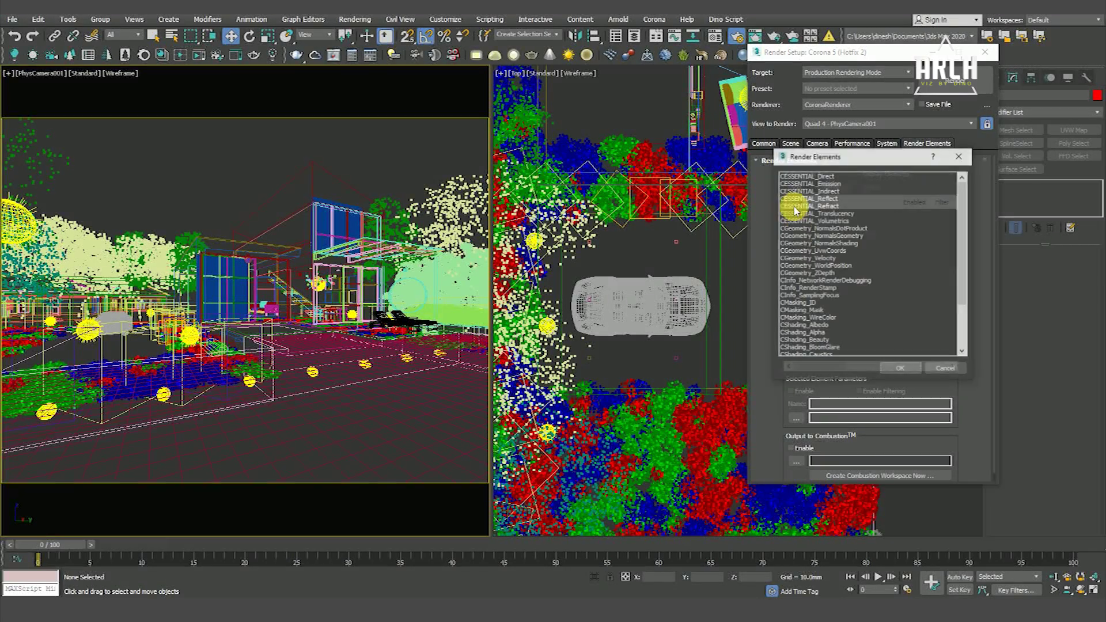
ctrl+click(830, 190)
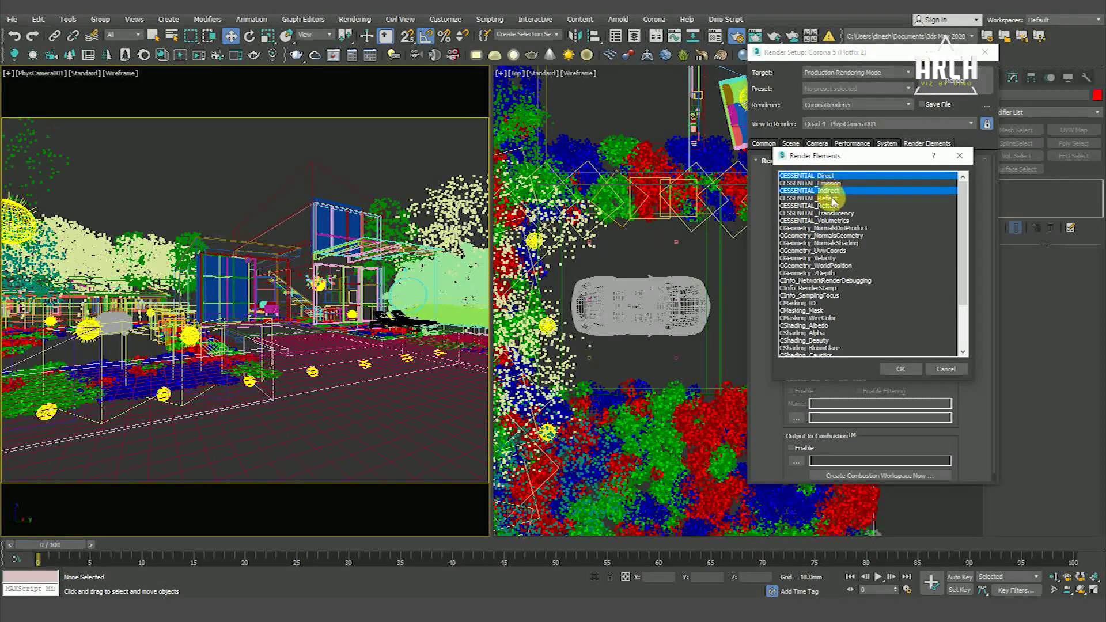
ctrl+click(830, 206)
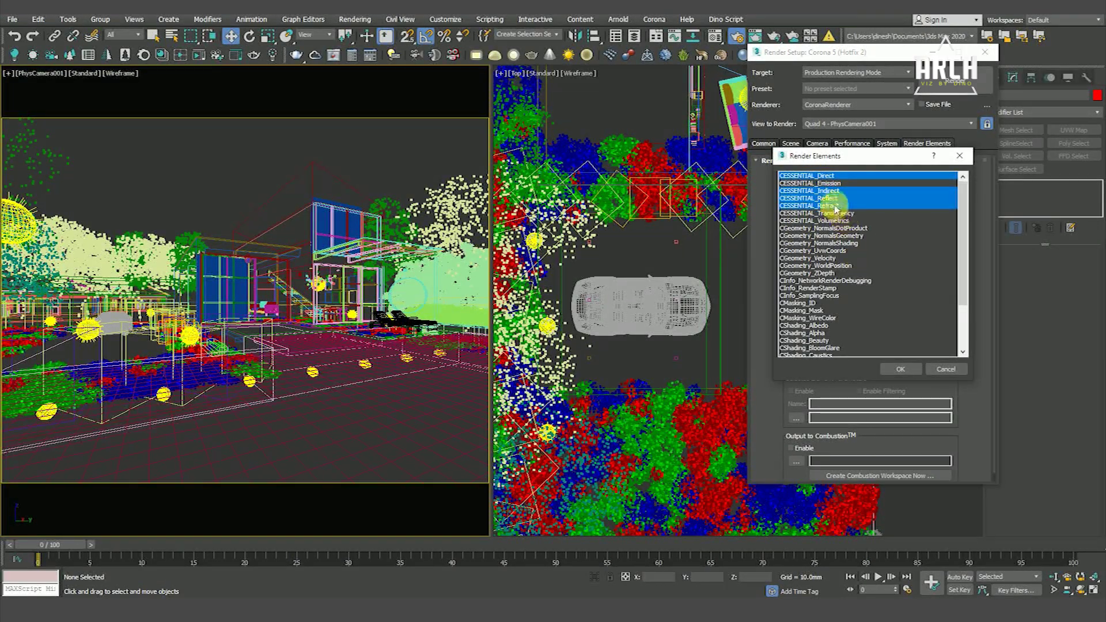
ctrl+click(809, 303)
ctrl+click(825, 319)
ctrl+click(821, 334)
Also pick CShading_BloomGlare and CTexmap, and add all chosen render elements.
scroll(855, 354, down, 1)
scroll(853, 353, down, 1)
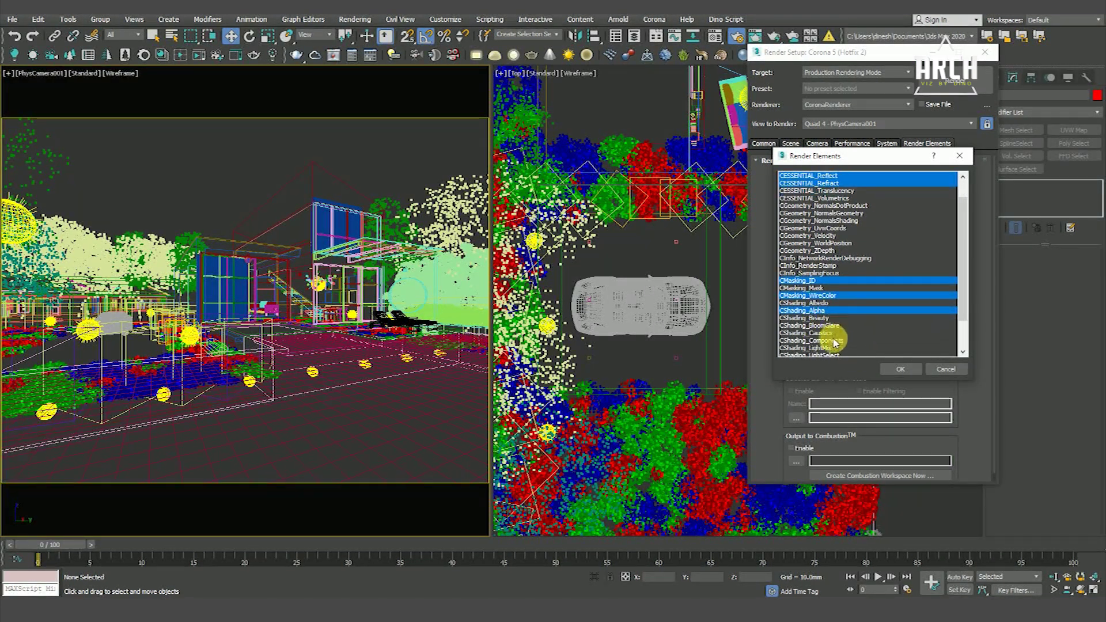
ctrl+click(832, 326)
scroll(832, 334, down, 2)
scroll(832, 343, down, 2)
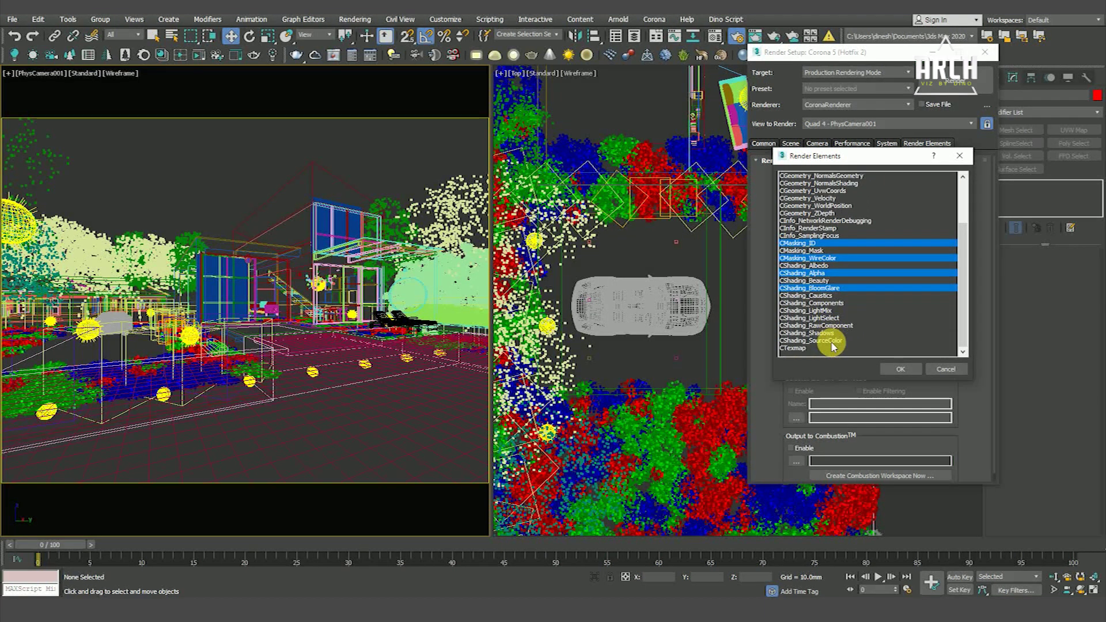
ctrl+click(800, 348)
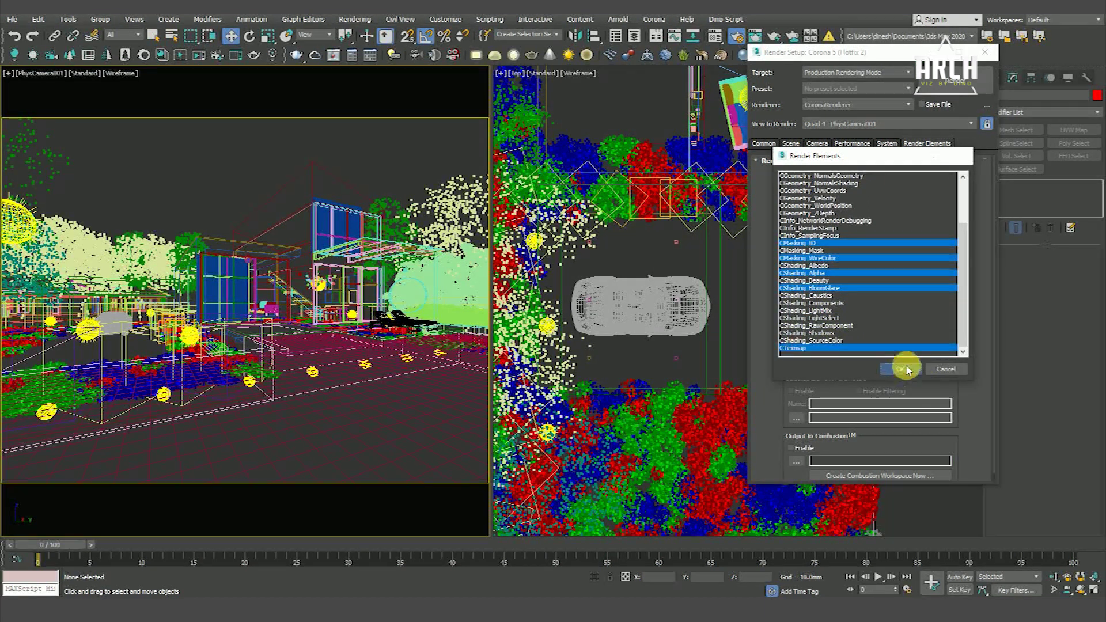
click(900, 369)
Inspect the new passes and delete the CTexmap render element.
scroll(769, 403, down, 2)
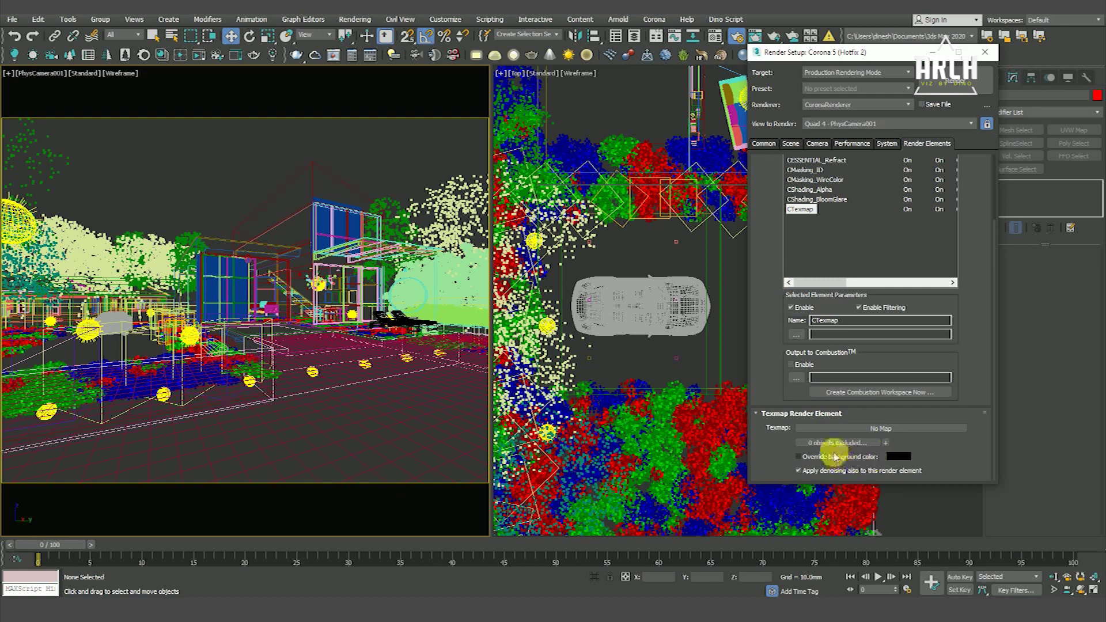
click(805, 169)
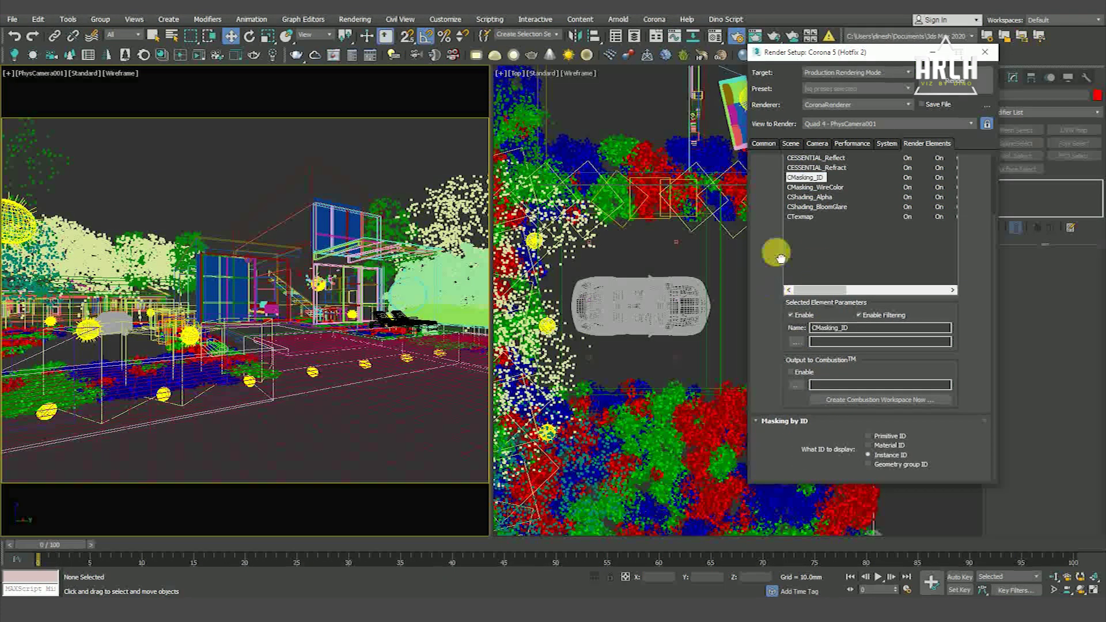
click(801, 217)
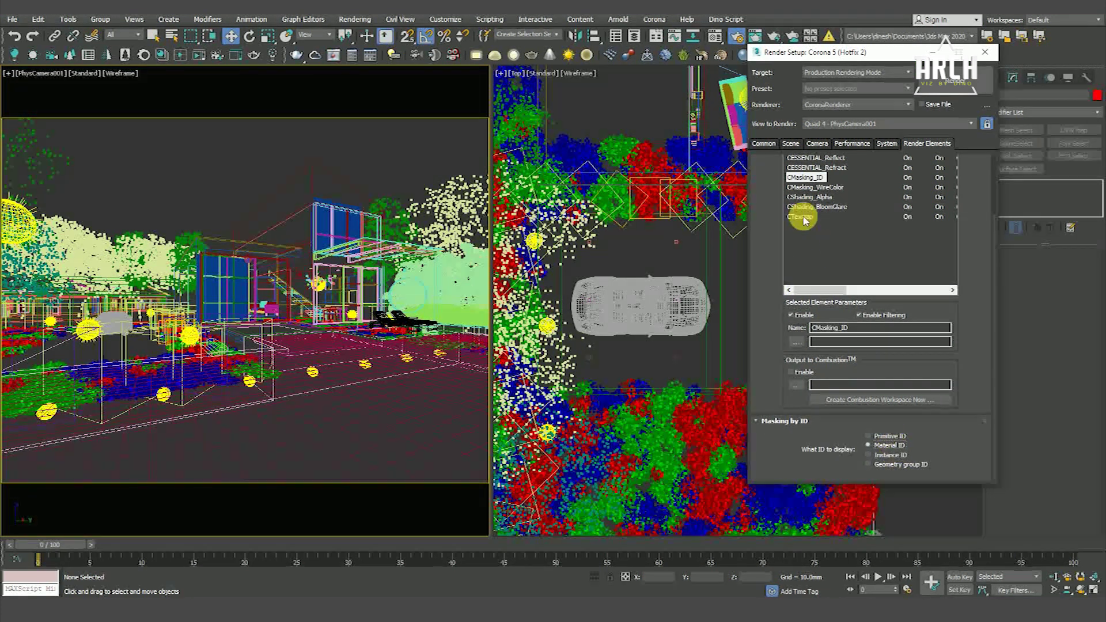
scroll(775, 261, up, 2)
click(865, 201)
click(806, 215)
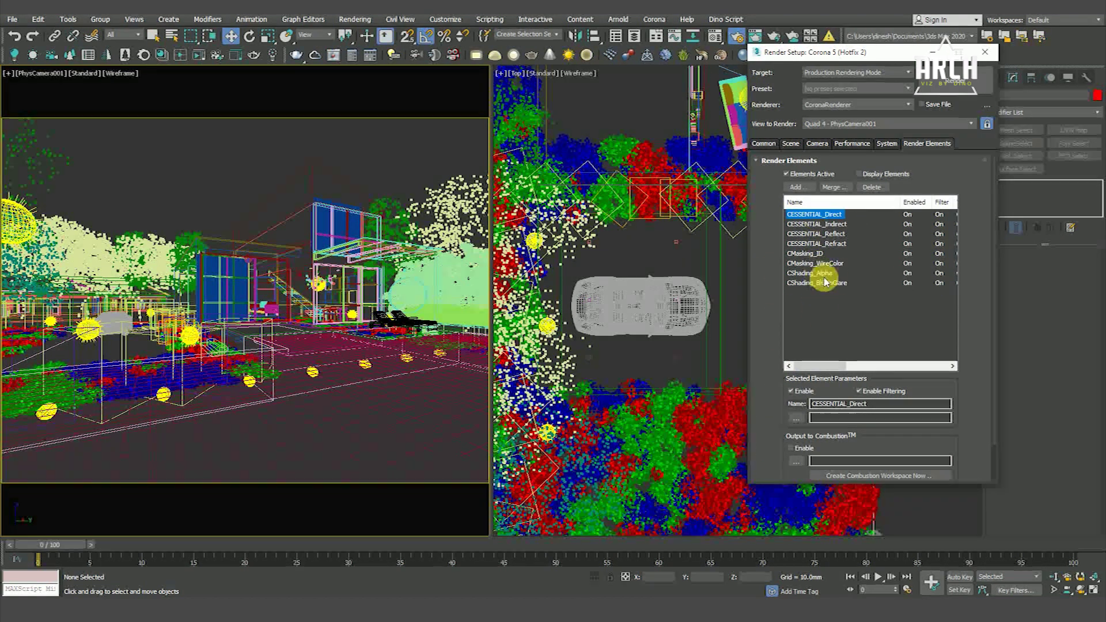
click(790, 143)
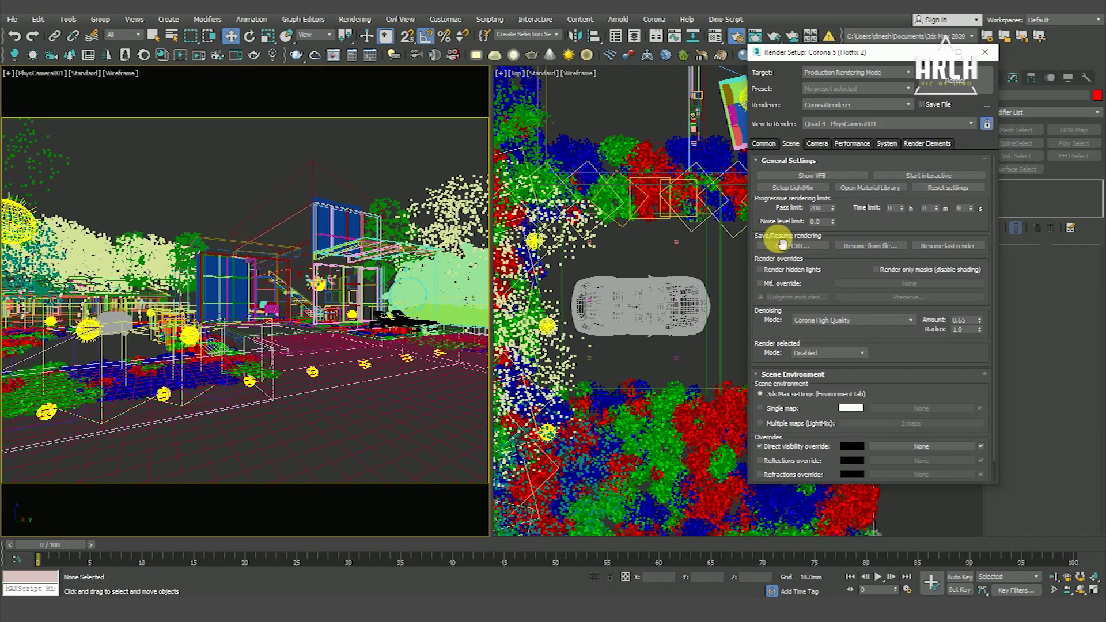
Set output size 1500 × 1125, pass limit 200 and denoise amount 0.7.
click(764, 143)
mouse_move(958, 414)
mouse_down()
mouse_move(956, 224)
mouse_move(950, 420)
mouse_up()
click(790, 144)
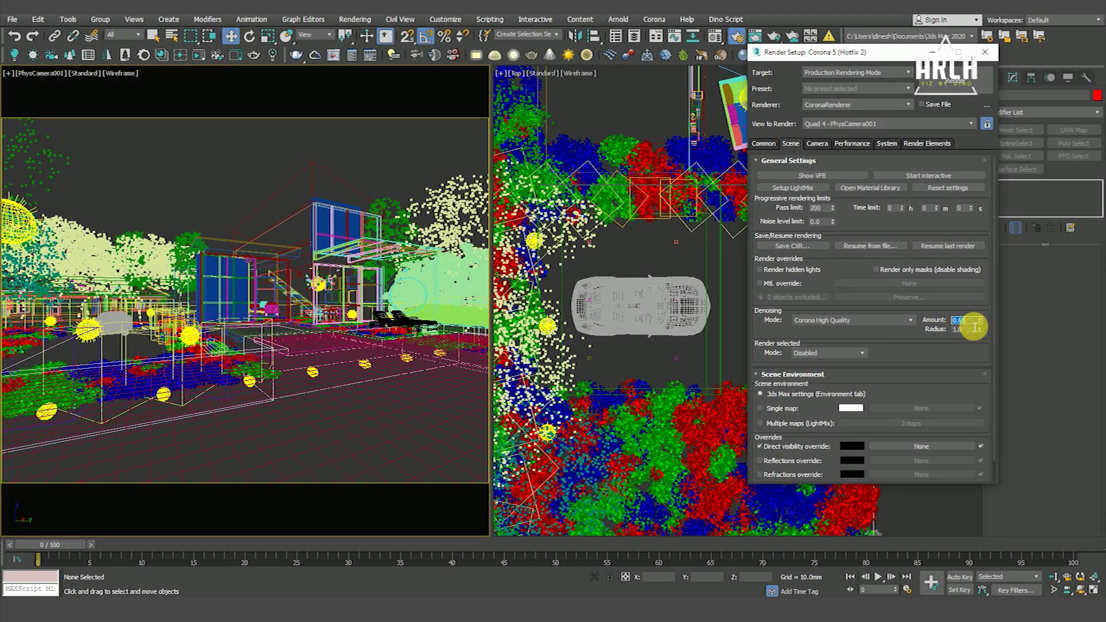
click(765, 143)
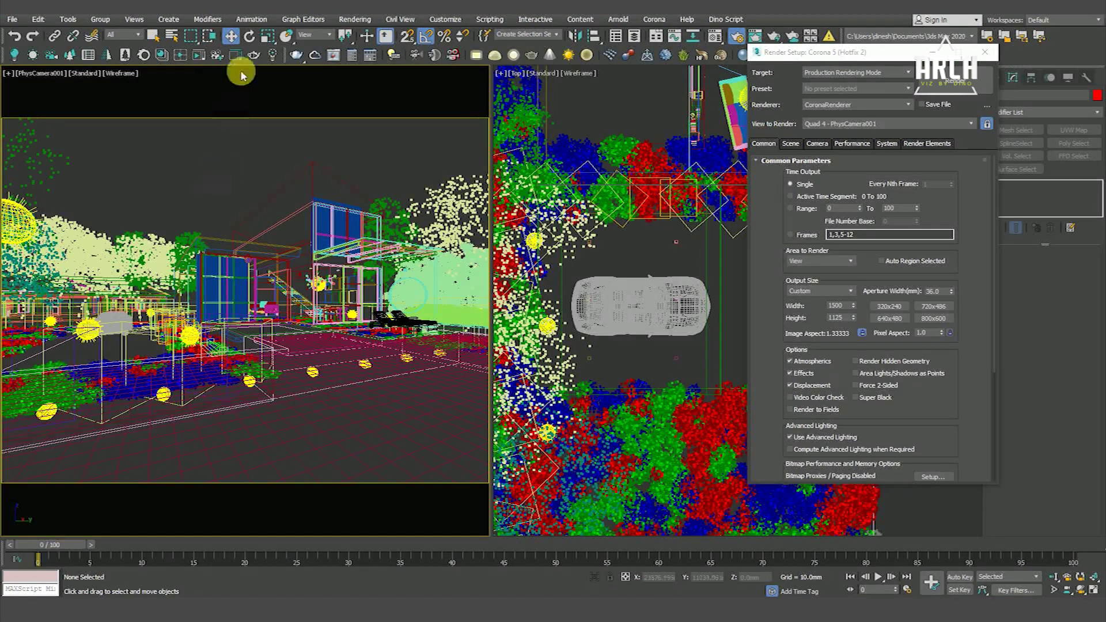
click(235, 56)
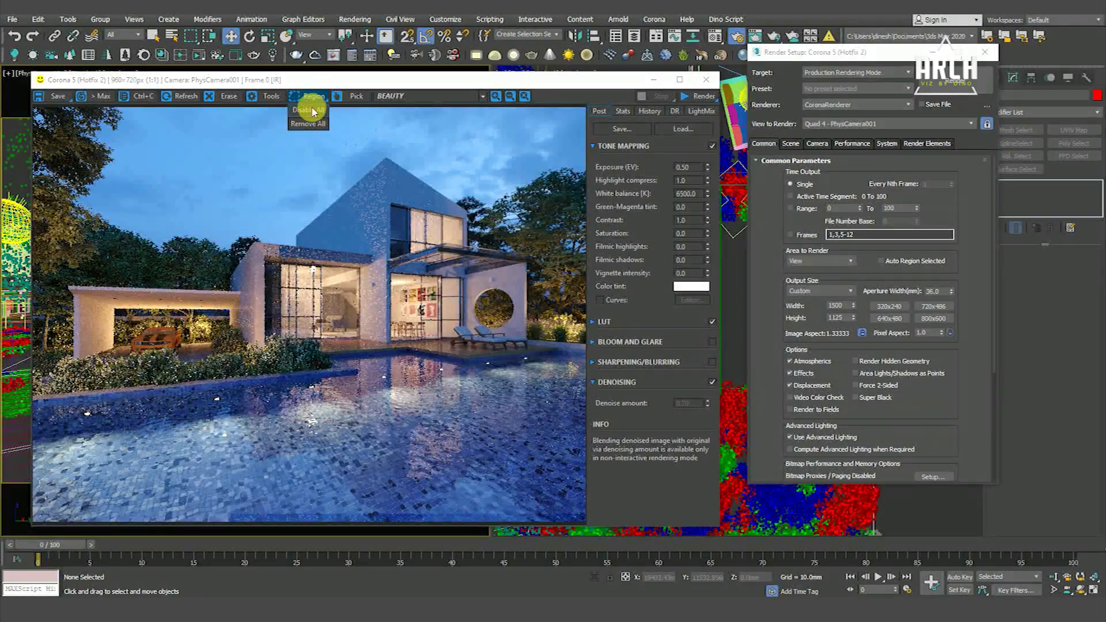
Start the 1500 × 1125 production render in the Corona VFB and zoom to inspect it.
mouse_move(322, 80)
mouse_down()
mouse_move(307, 75)
mouse_move(316, 62)
mouse_up()
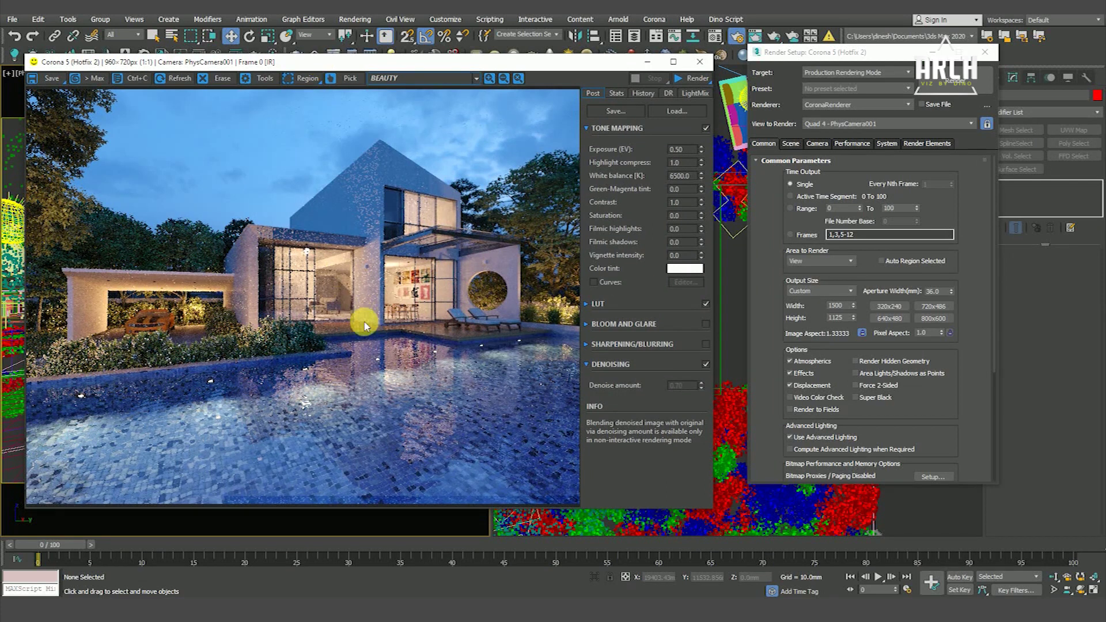
click(694, 78)
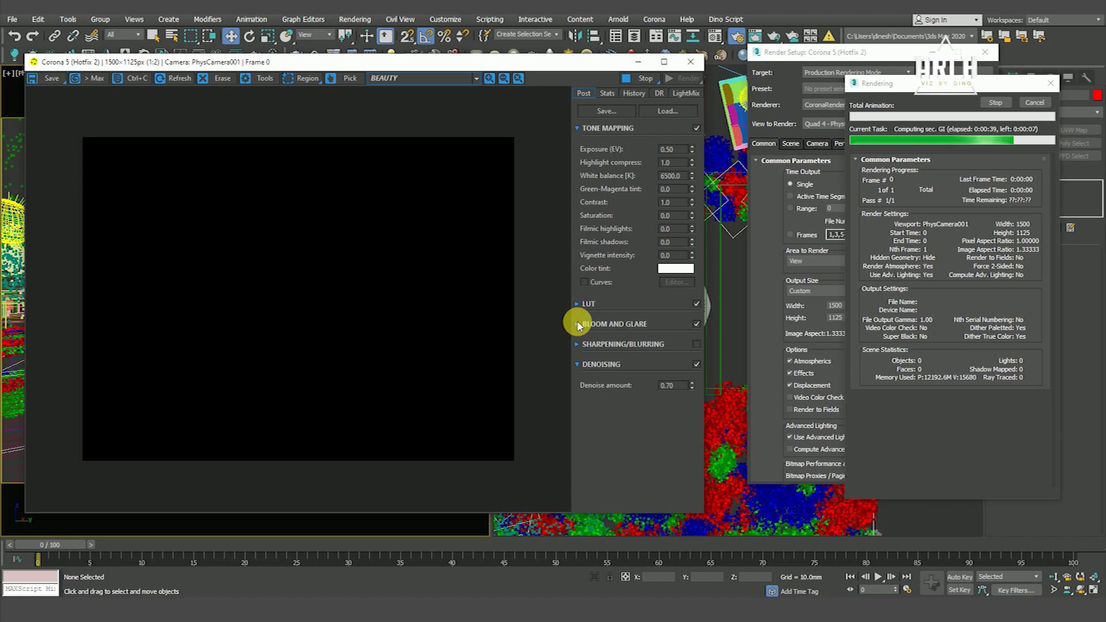
scroll(350, 286, up, 3)
scroll(351, 287, down, 2)
scroll(375, 285, down, 1)
scroll(403, 305, up, 1)
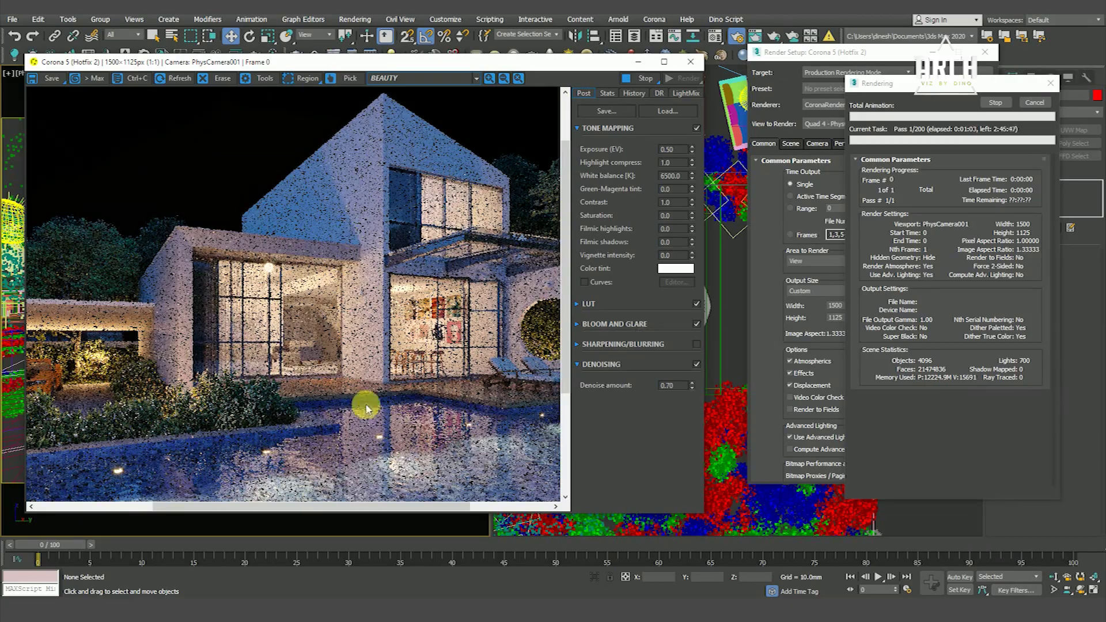
scroll(403, 426, down, 1)
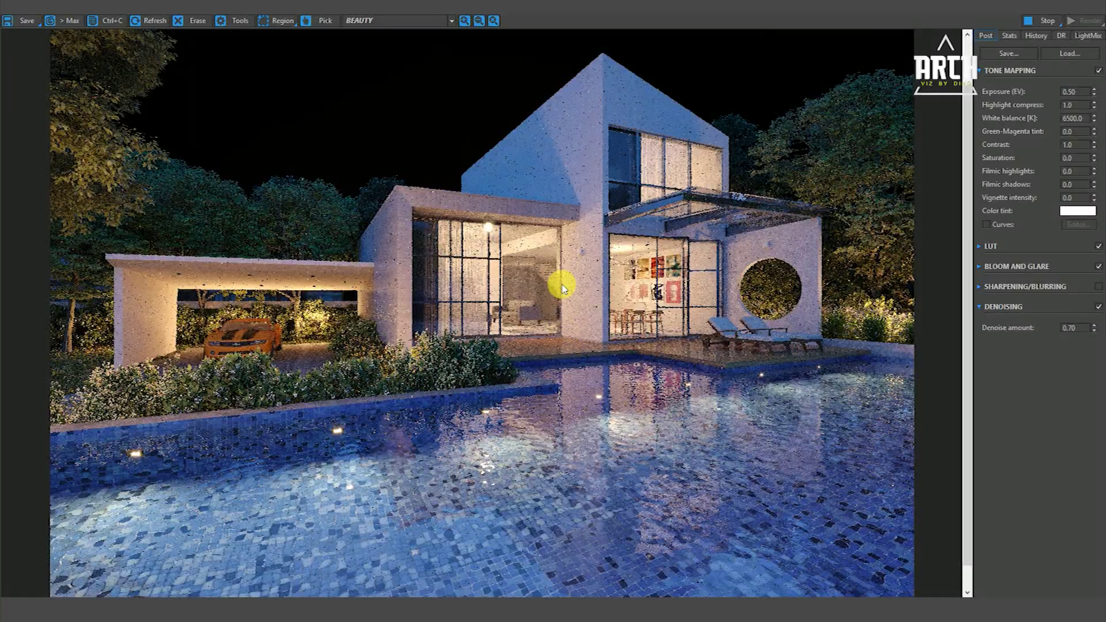
scroll(563, 288, down, 1)
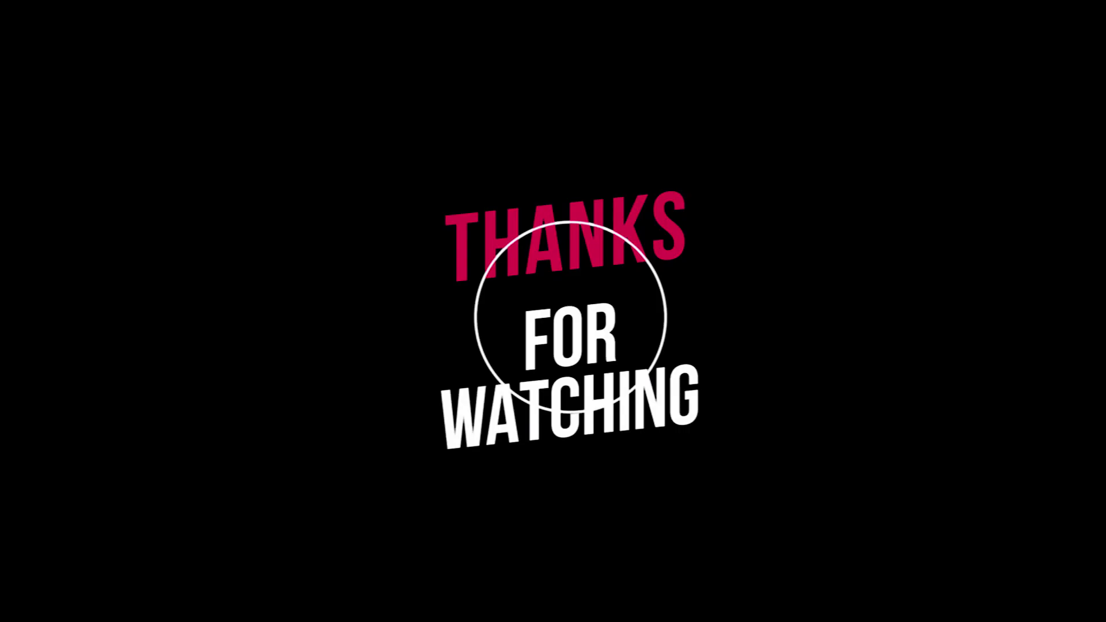